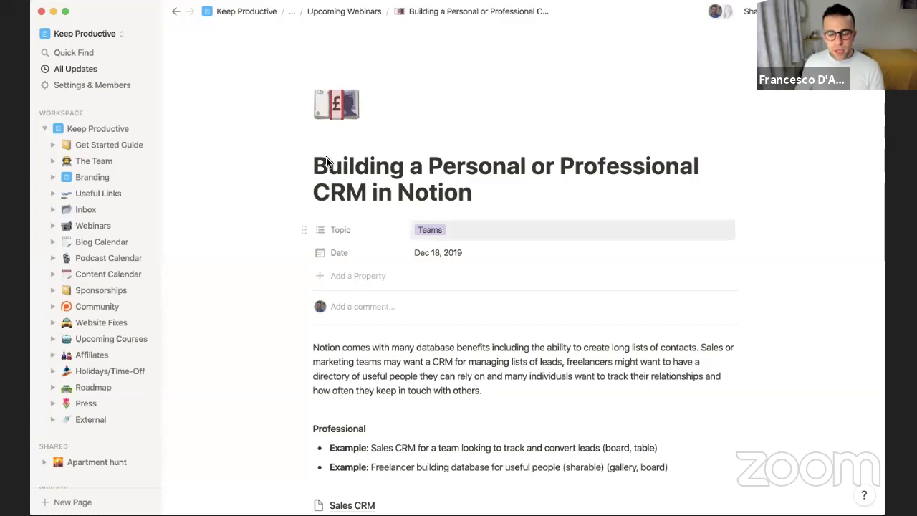
Collapse the sidebar and read through the CRM webinar notes, from the examples down to Tips
click(145, 12)
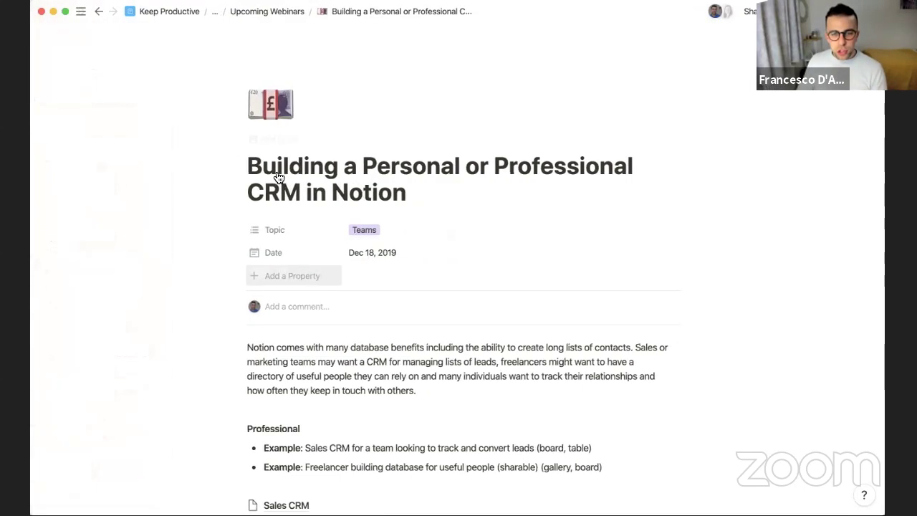
scroll(287, 272, down, 4)
scroll(301, 329, up, 4)
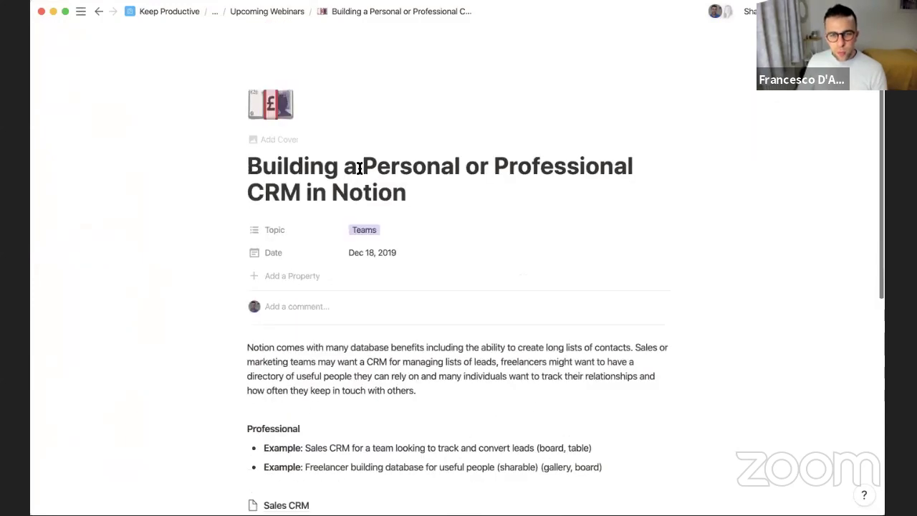
scroll(370, 180, down, 4)
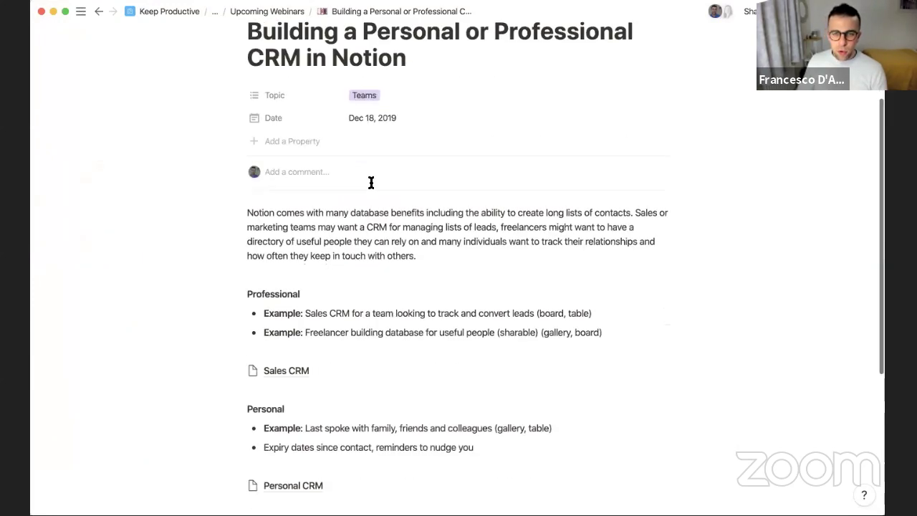
scroll(332, 88, down, 2)
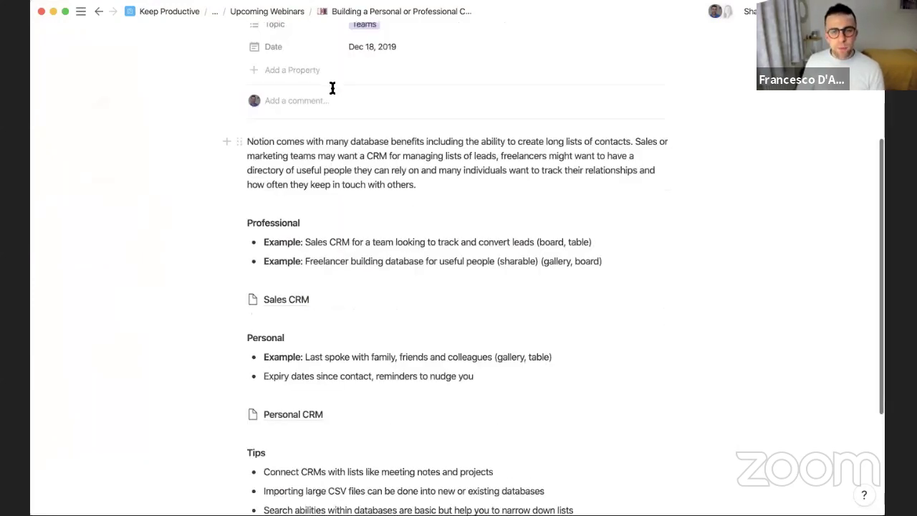
scroll(331, 88, down, 3)
scroll(306, 251, up, 4)
scroll(394, 238, down, 2)
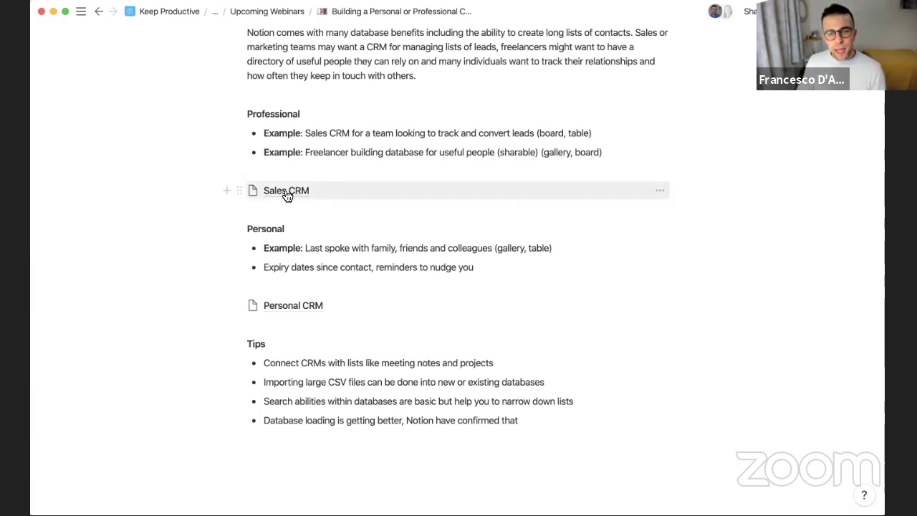
scroll(286, 195, down, 3)
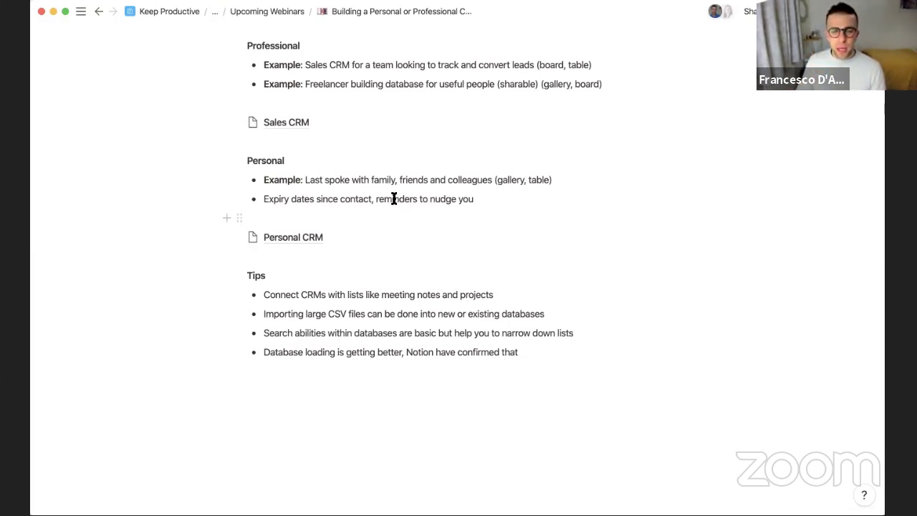
scroll(317, 217, up, 3)
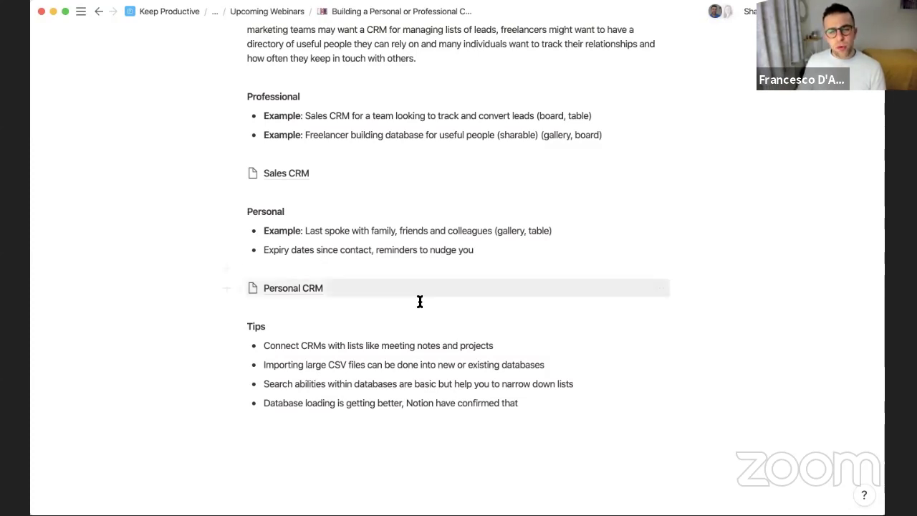
scroll(339, 279, down, 2)
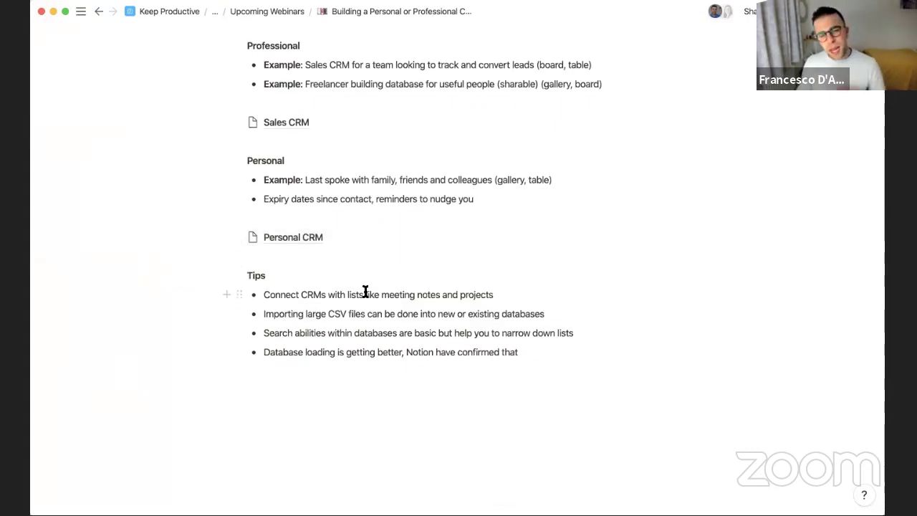
Open the Personal CRM page and turn it into a Gallery database with starter cards Page 1–3
click(304, 244)
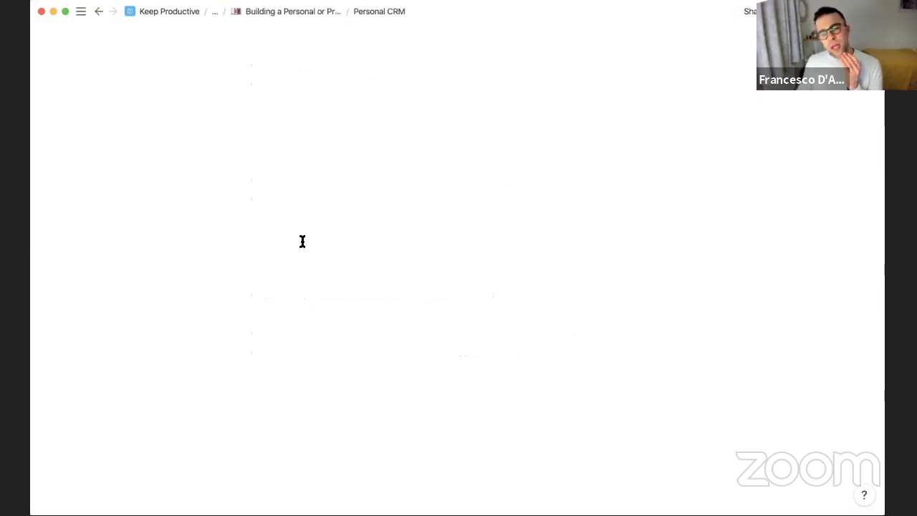
key(Return)
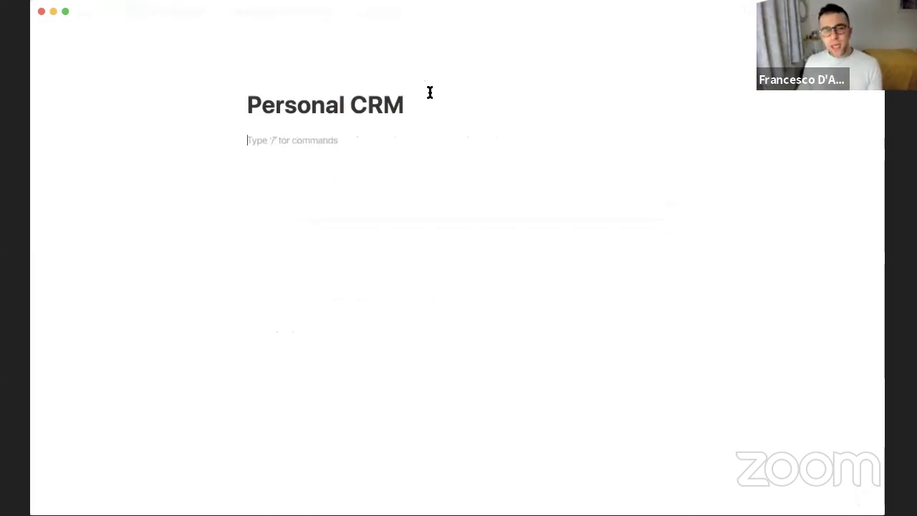
key(BackSpace)
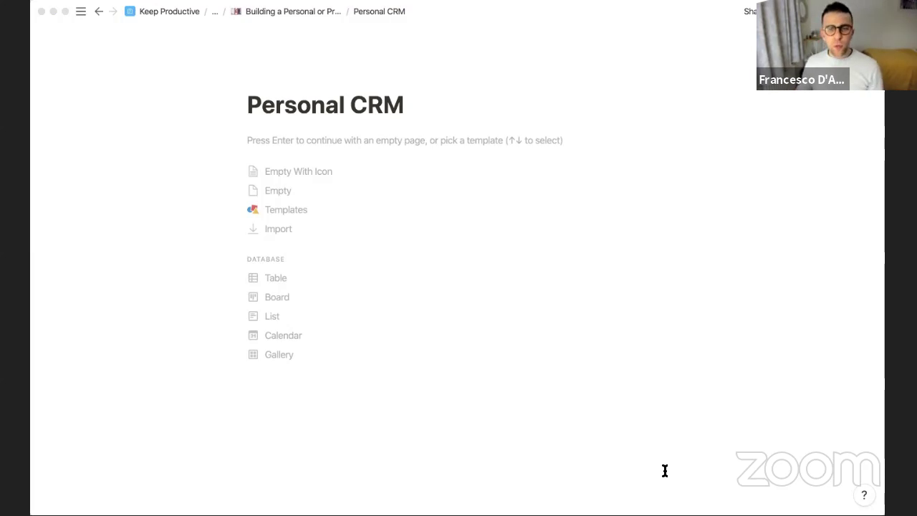
click(830, 229)
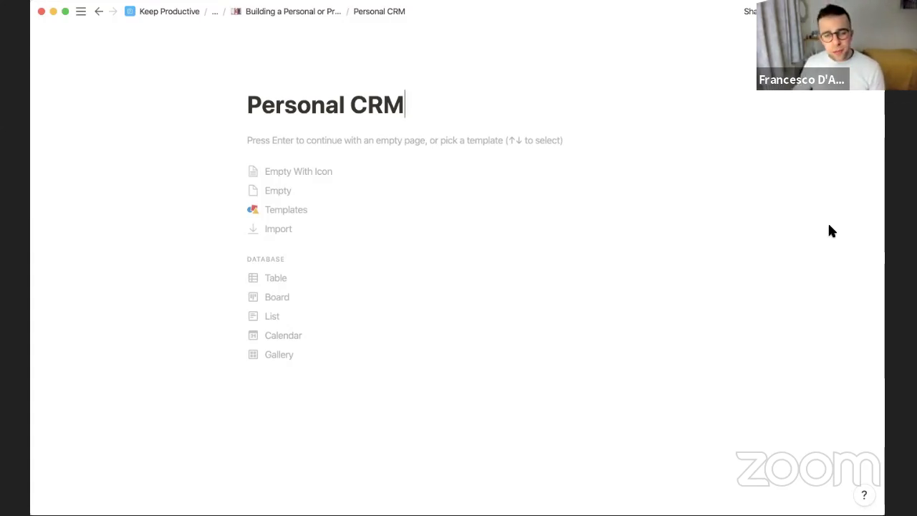
click(286, 356)
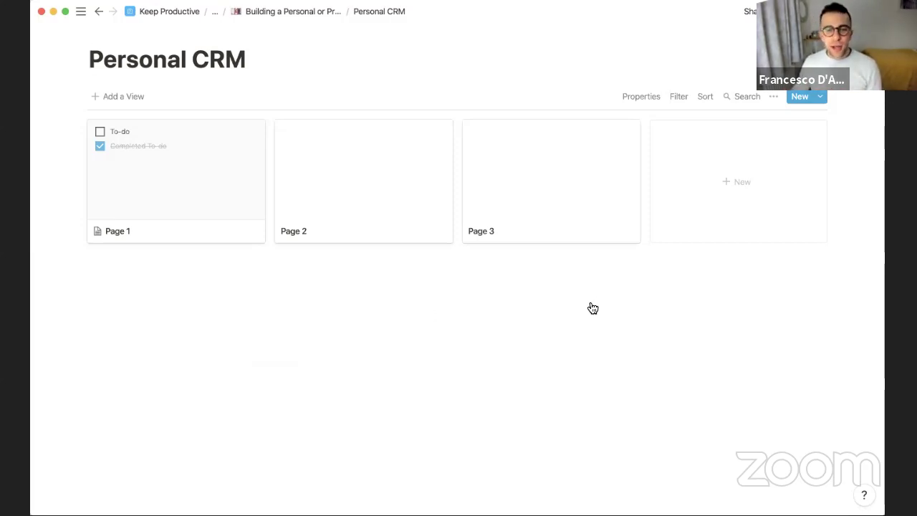
Delete the three sample cards Page 1–3 and add a cover image to the page
drag(592, 304, 129, 191)
key(BackSpace)
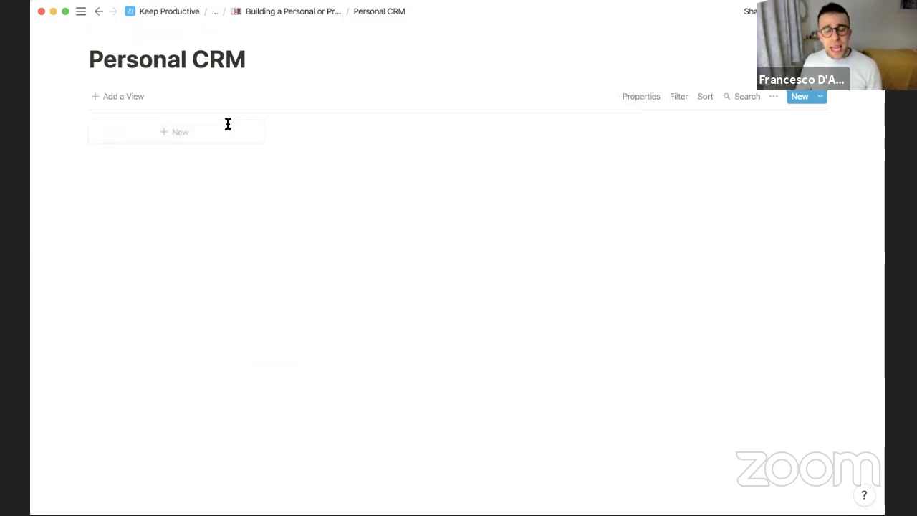
click(180, 34)
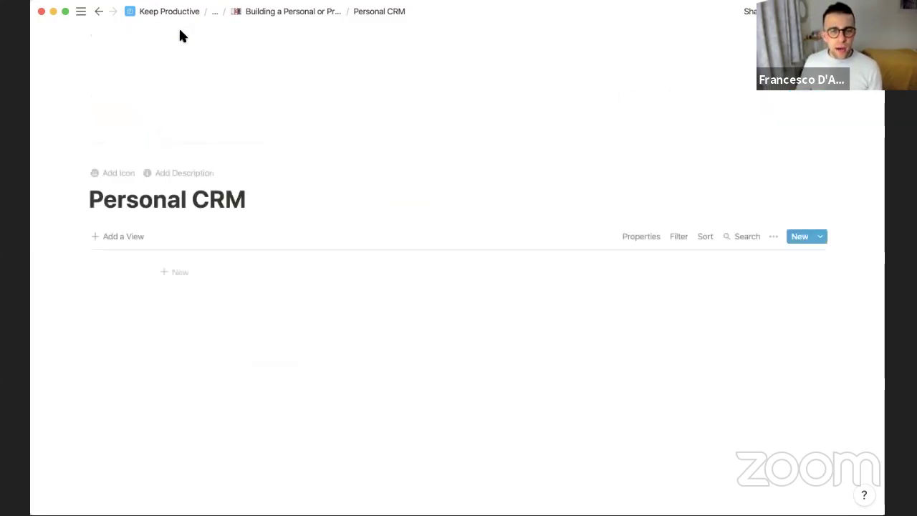
Set the page icon to the dog-face emoji, found by searching 'friend'
click(118, 171)
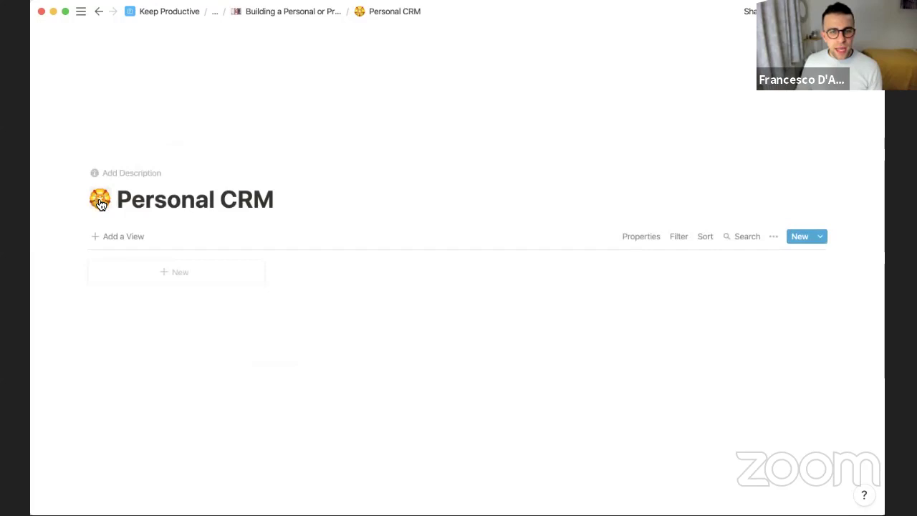
click(99, 201)
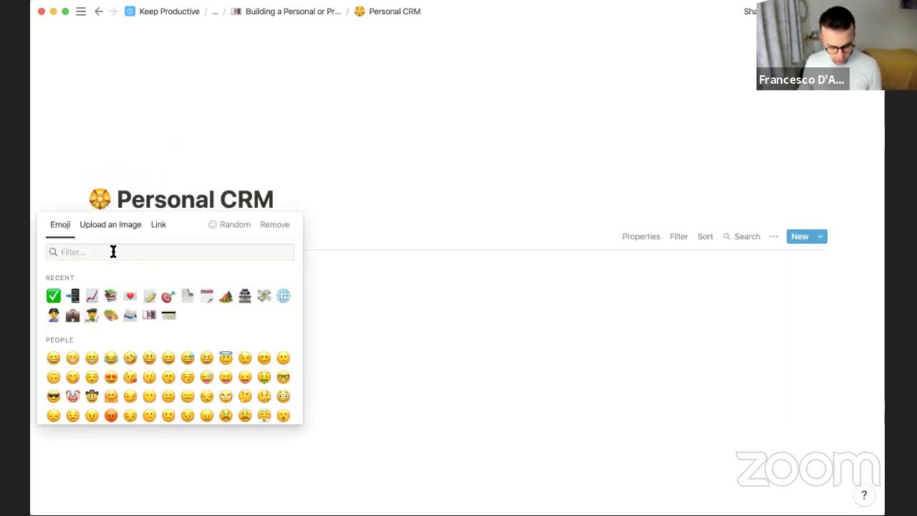
text(friend)
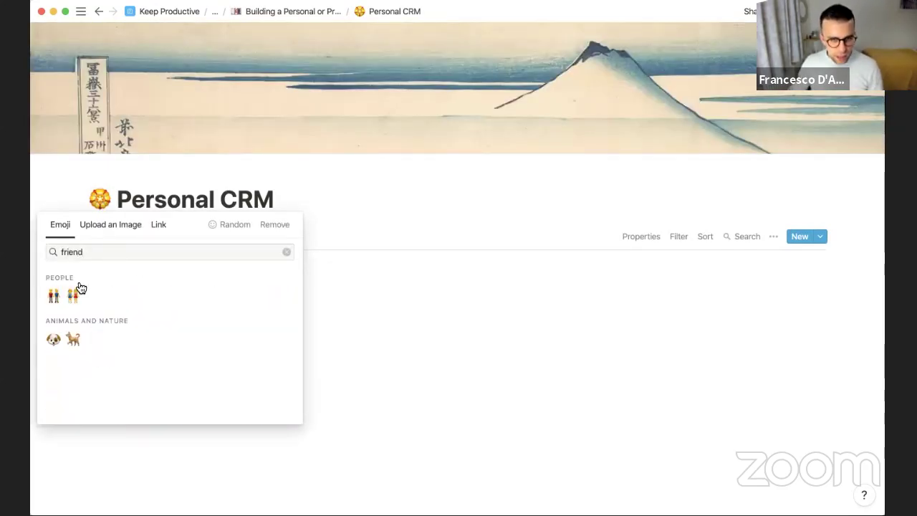
double_click(106, 251)
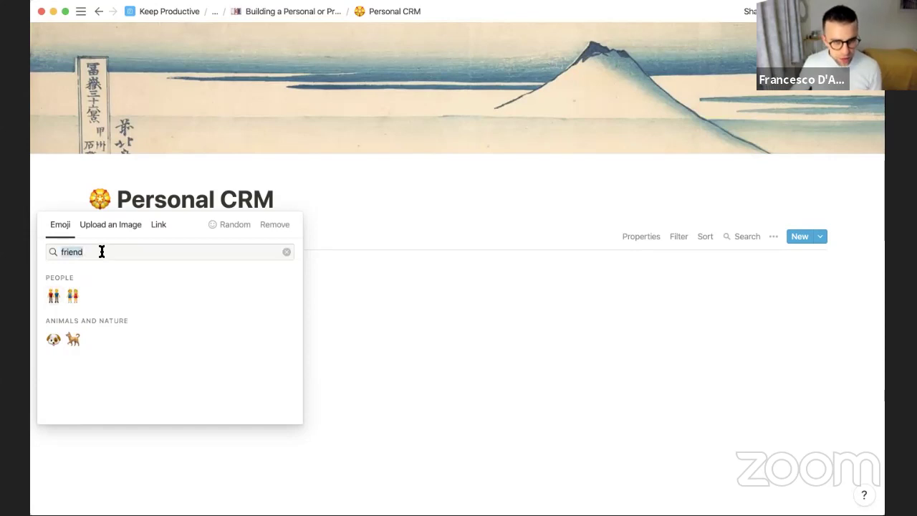
click(54, 338)
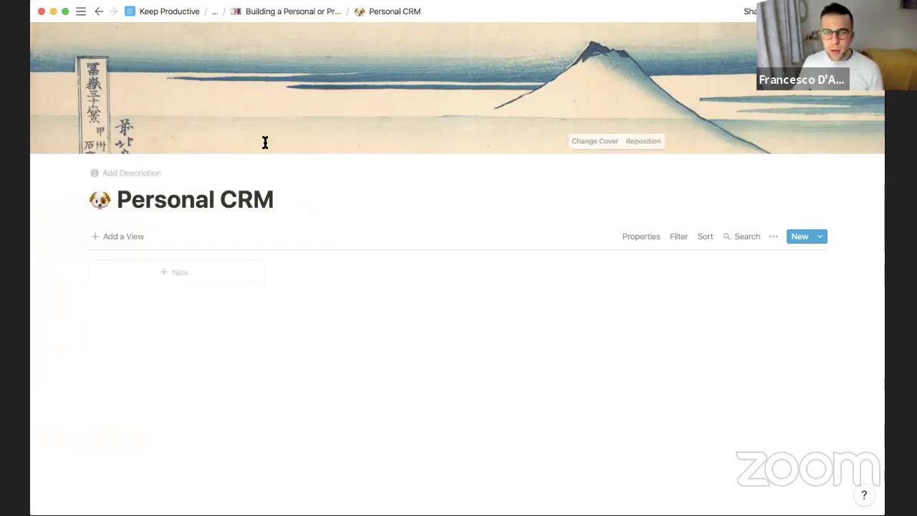
Set the gallery's card size to Small, keeping Page Content as the card preview
click(641, 239)
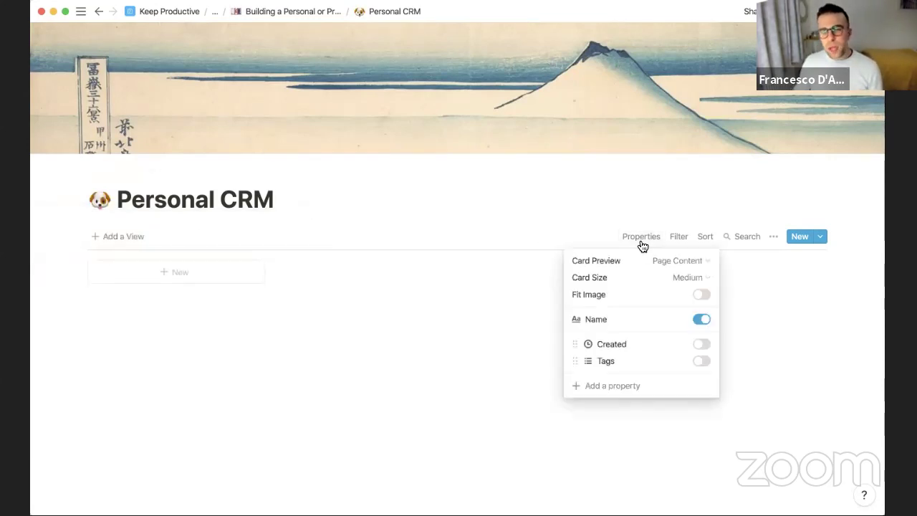
click(658, 281)
click(643, 304)
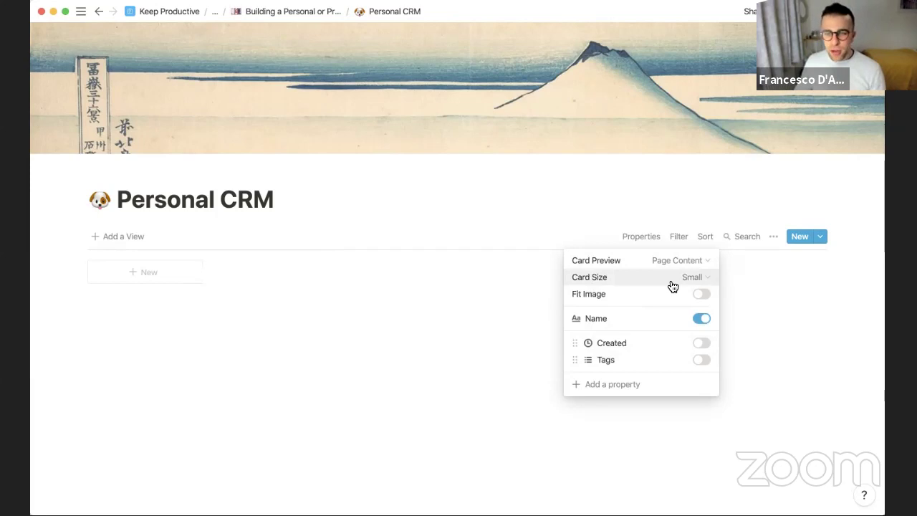
click(664, 260)
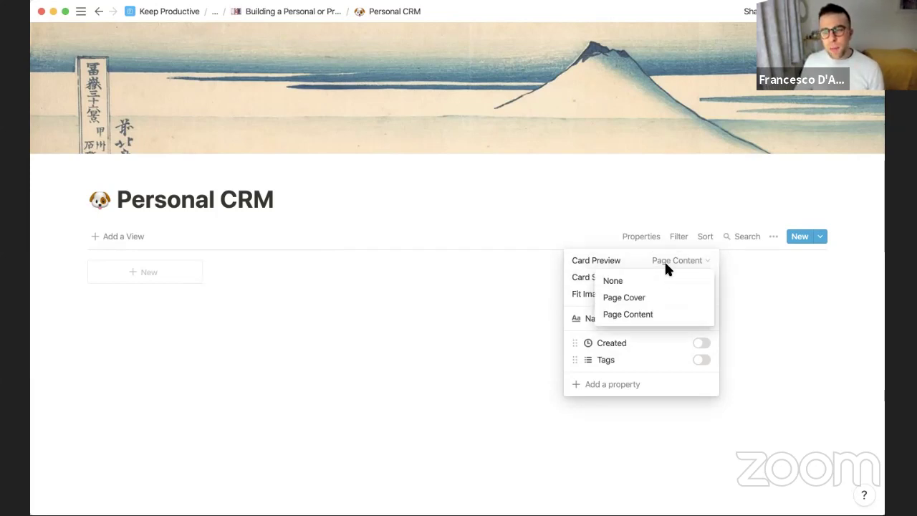
click(653, 319)
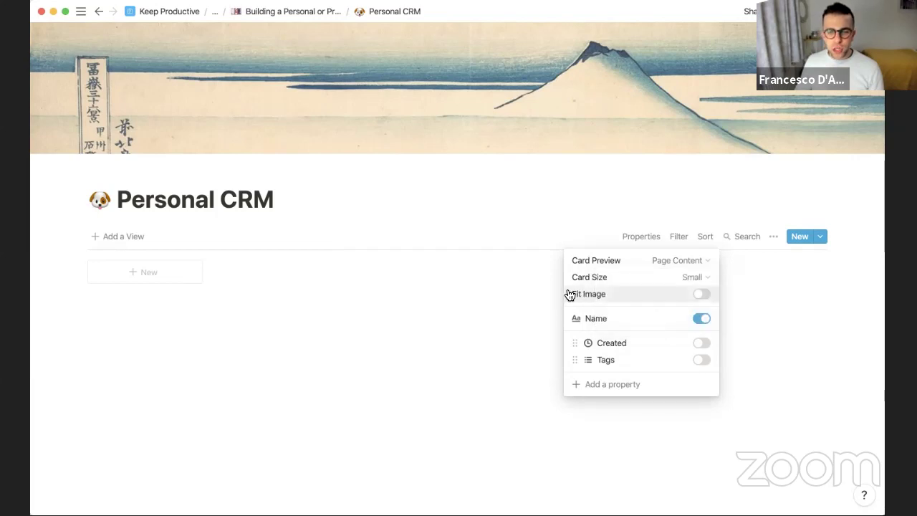
click(460, 289)
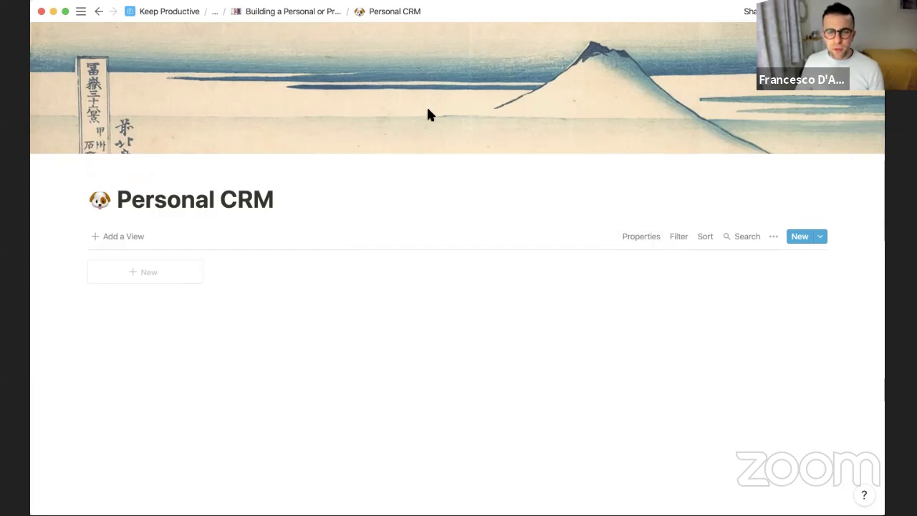
Add two friend cards from face photos, make the images fill the cards, then return to the webinar page
drag(380, 134, 143, 265)
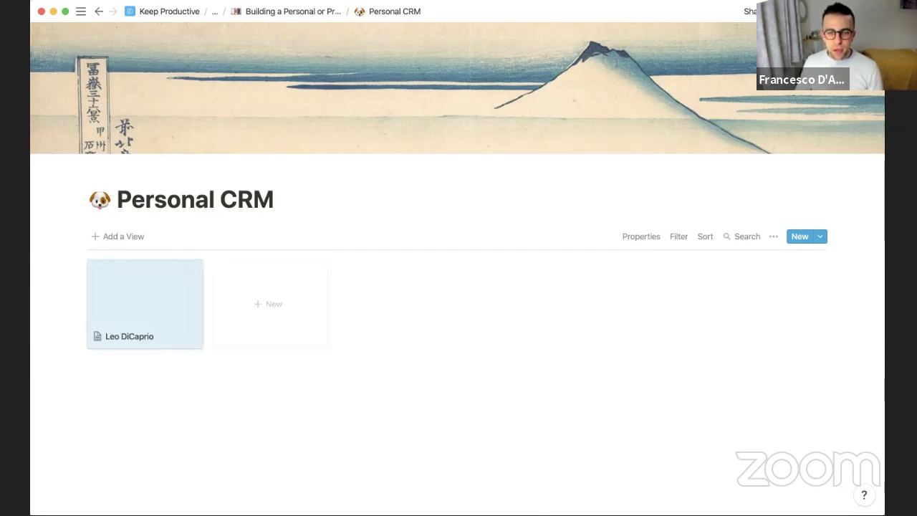
drag(445, 139, 323, 299)
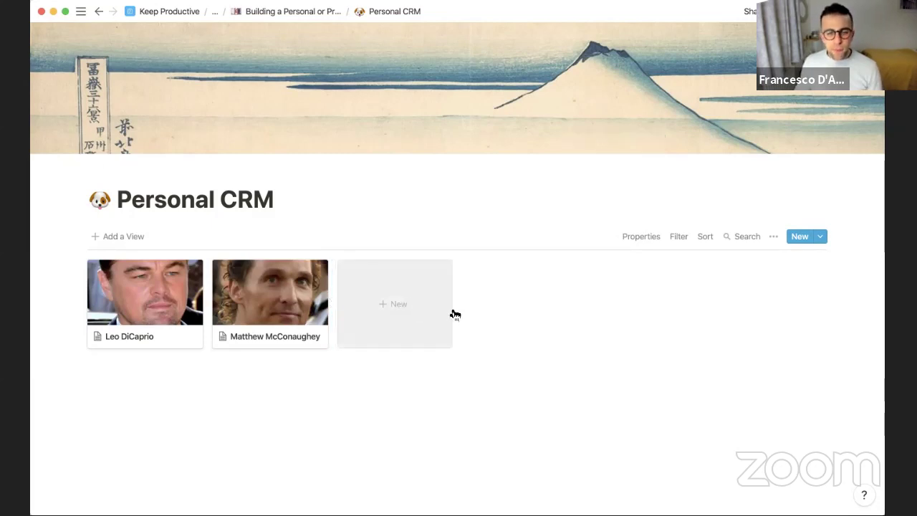
click(647, 238)
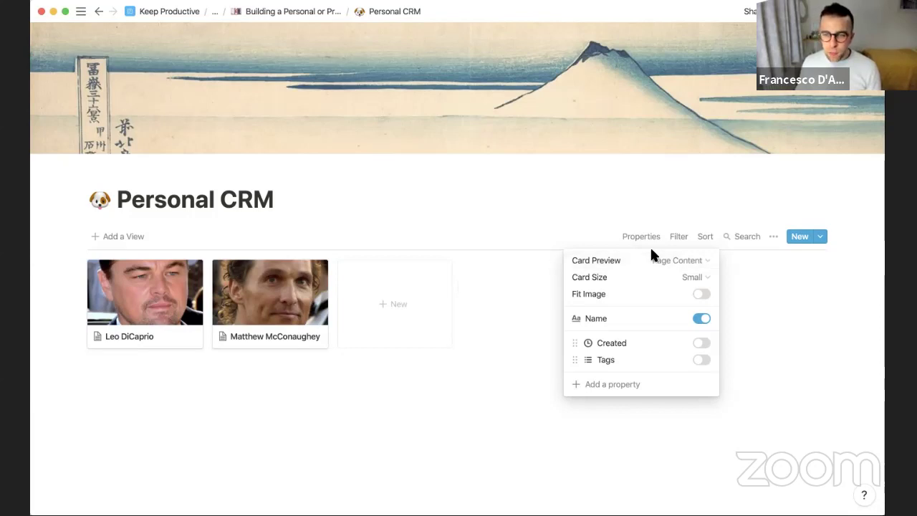
click(701, 295)
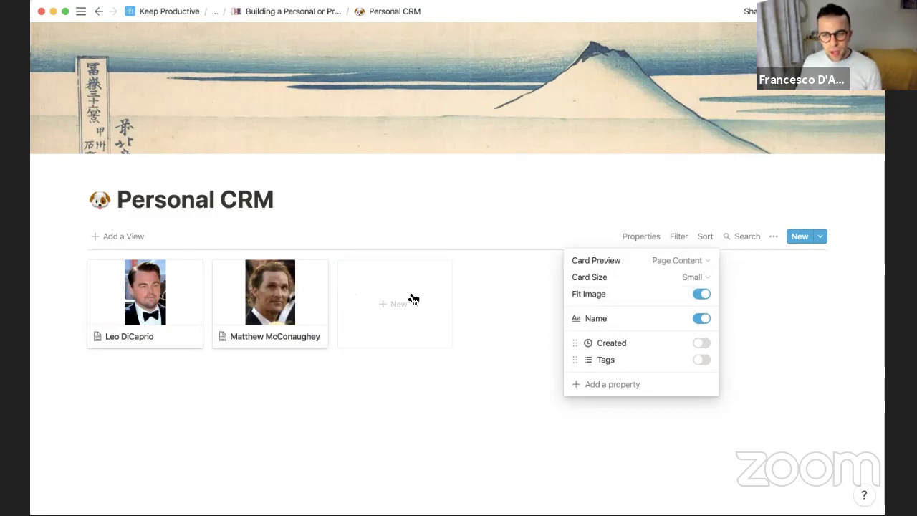
click(701, 294)
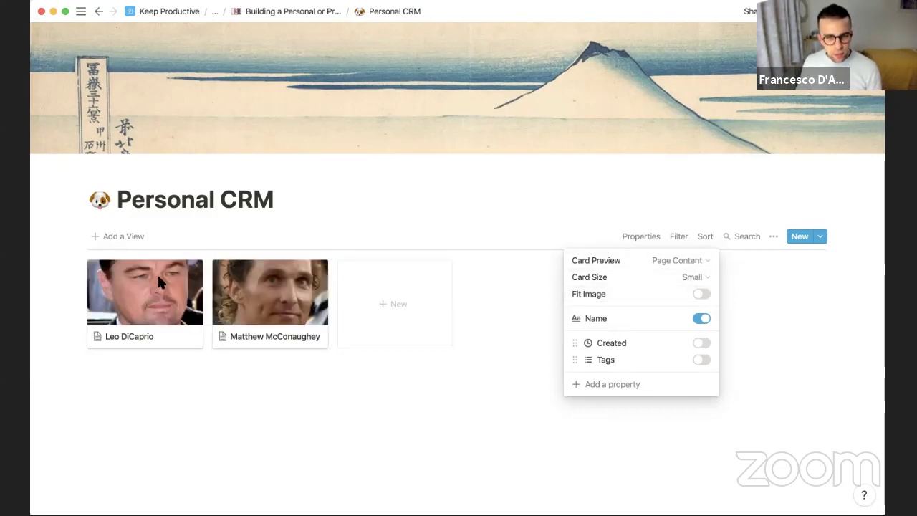
click(667, 434)
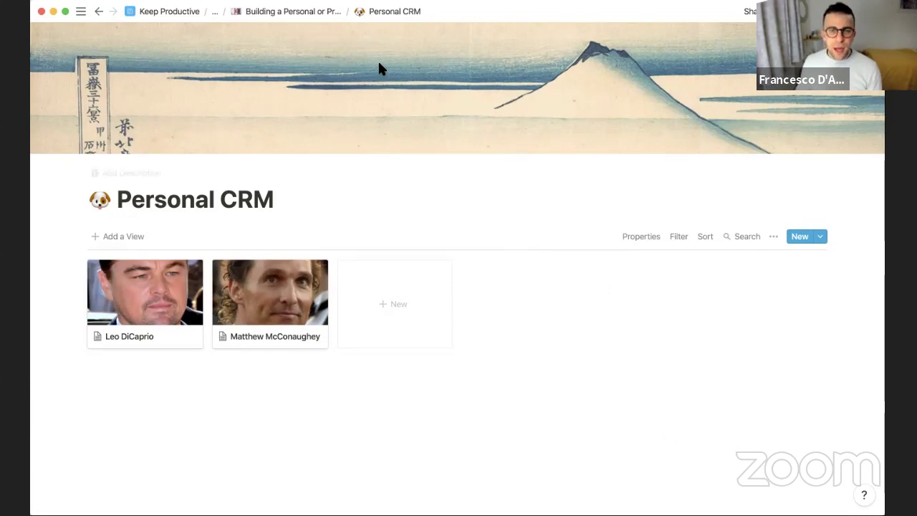
click(299, 11)
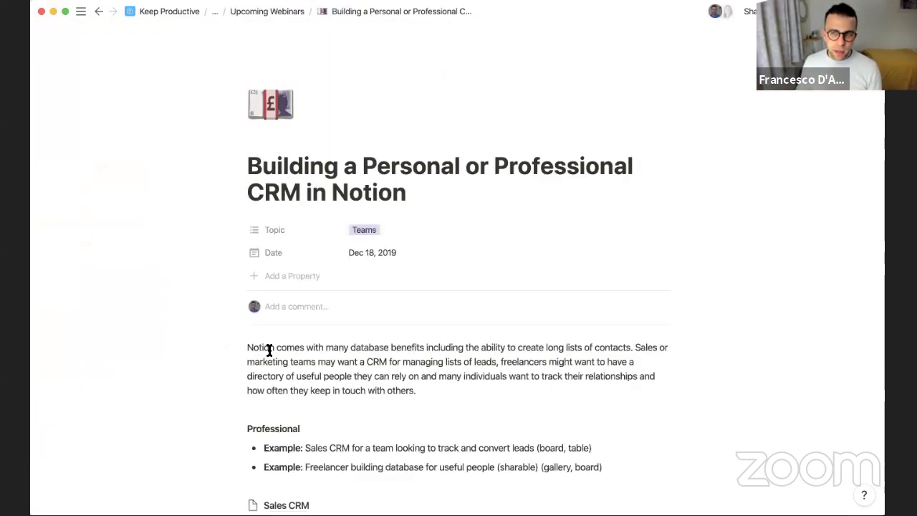
Open Personal CRM and add a Tom Cruise card by dropping his photo onto the gallery
scroll(271, 337, down, 5)
click(271, 317)
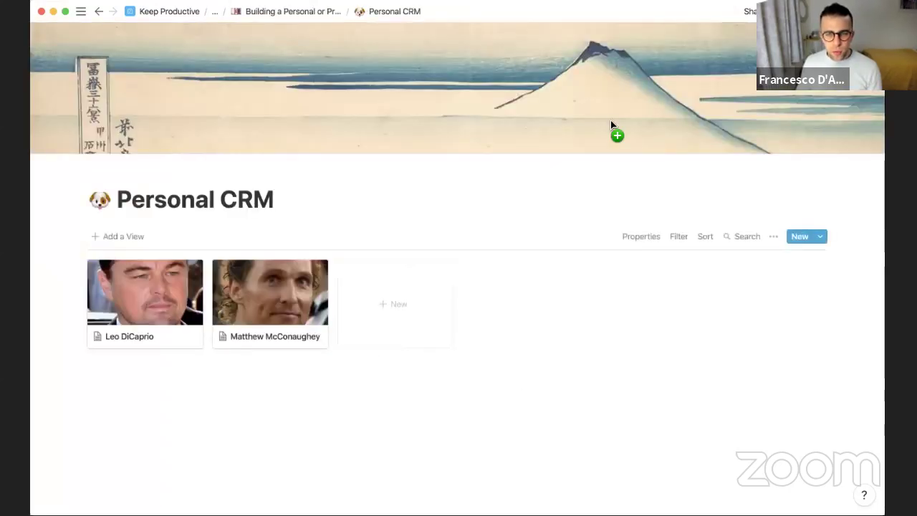
drag(610, 125, 340, 289)
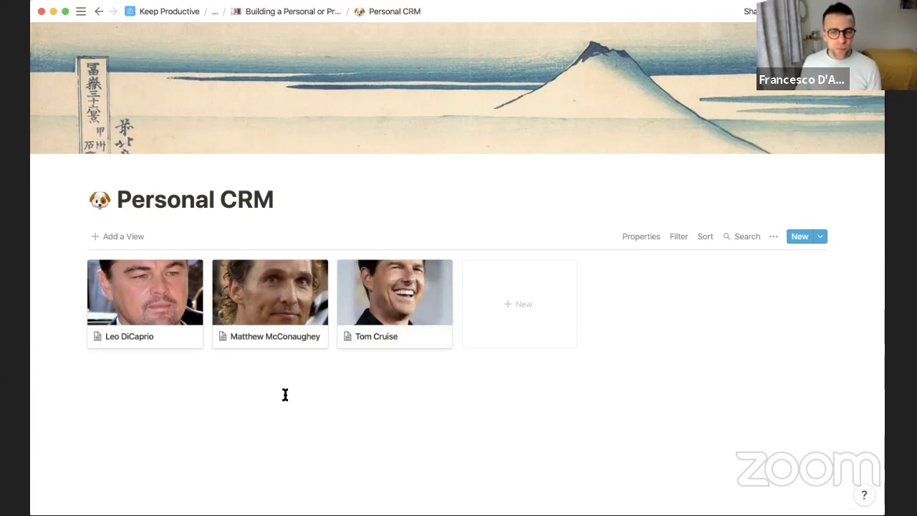
Create a new List view named Directory for the Personal CRM database
click(131, 237)
click(122, 387)
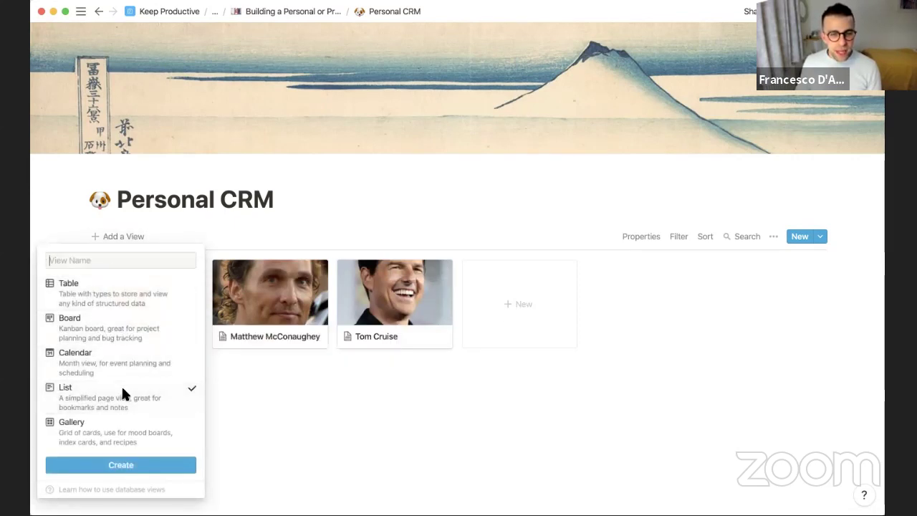
text(List)
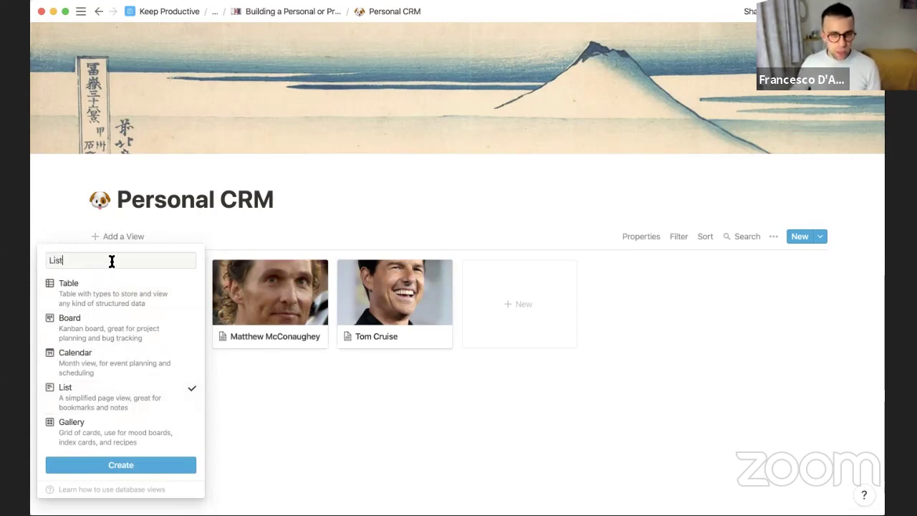
key(super+a)
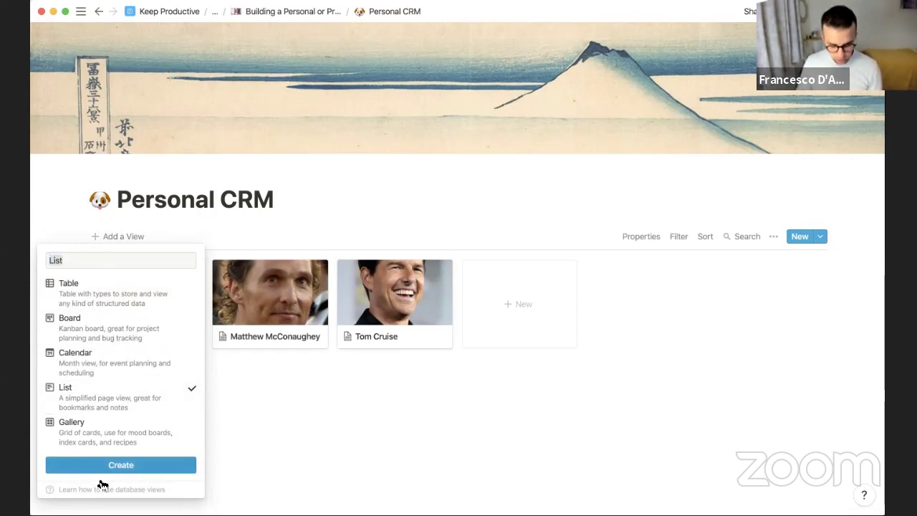
text(Directory)
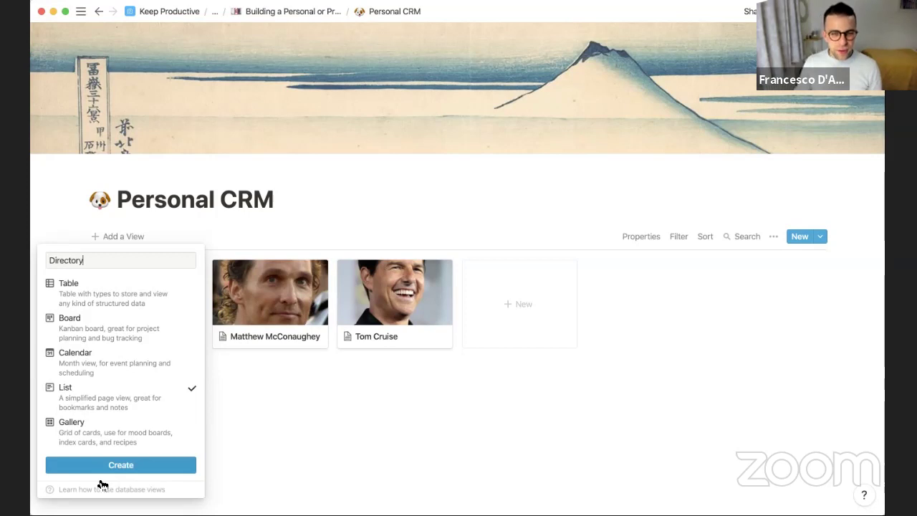
click(145, 466)
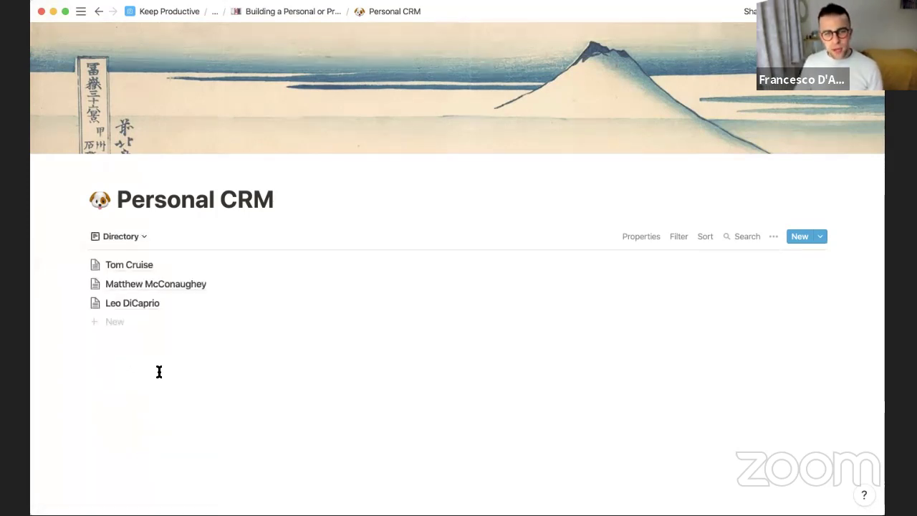
Switch back to the Gallery view and open Leo DiCaprio's friend page
click(139, 245)
click(130, 259)
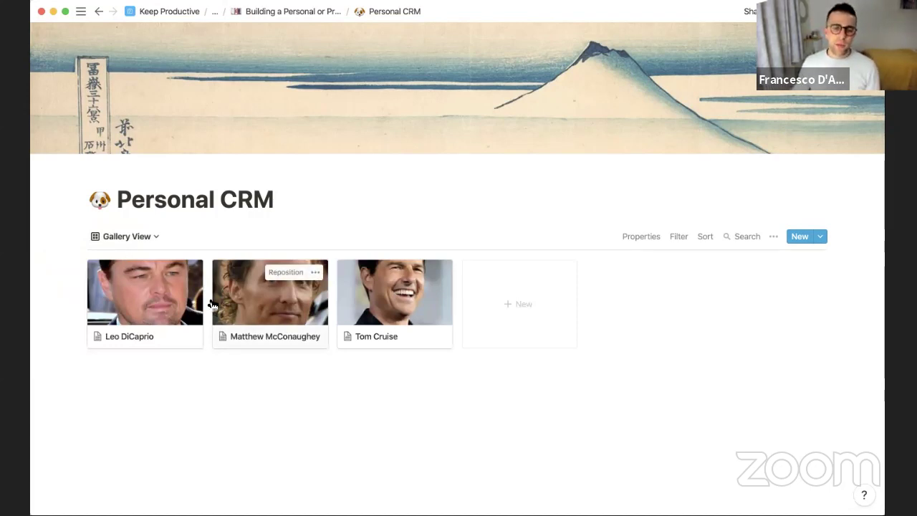
click(162, 290)
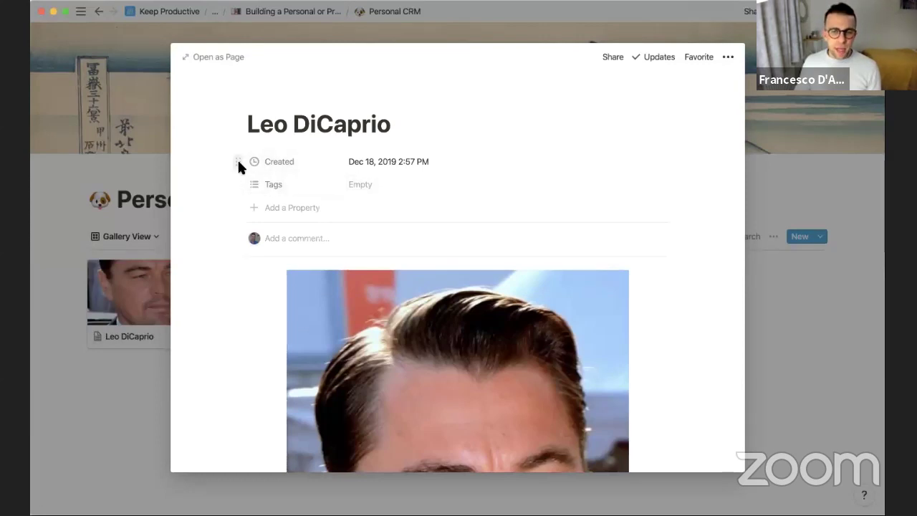
click(239, 163)
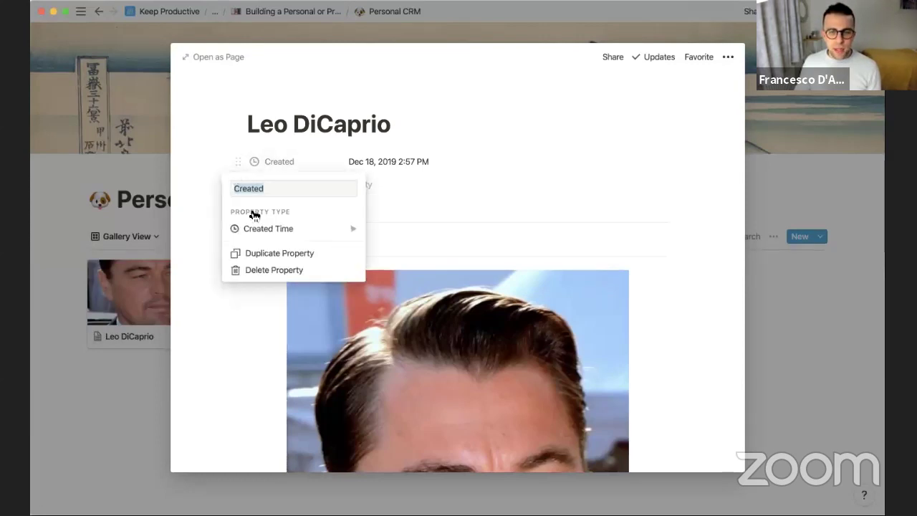
Delete the Created and Tags properties from the friend page
click(270, 271)
click(408, 267)
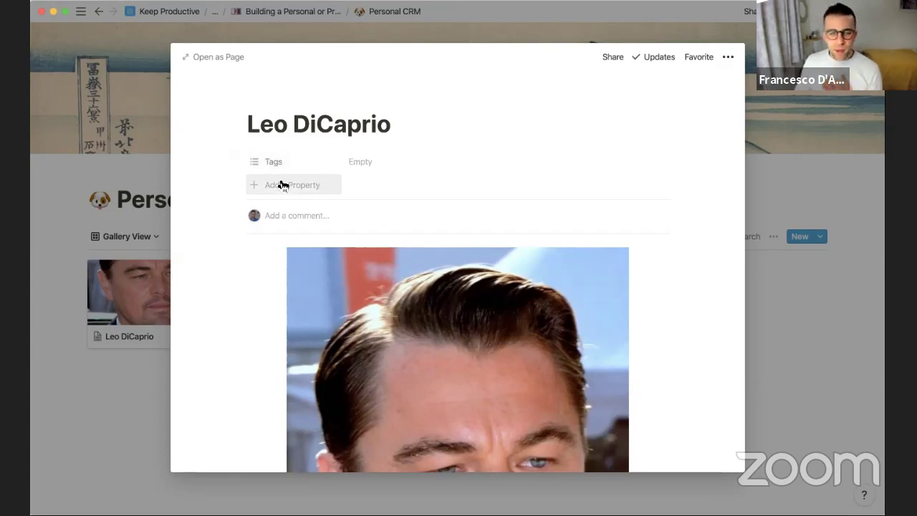
click(238, 162)
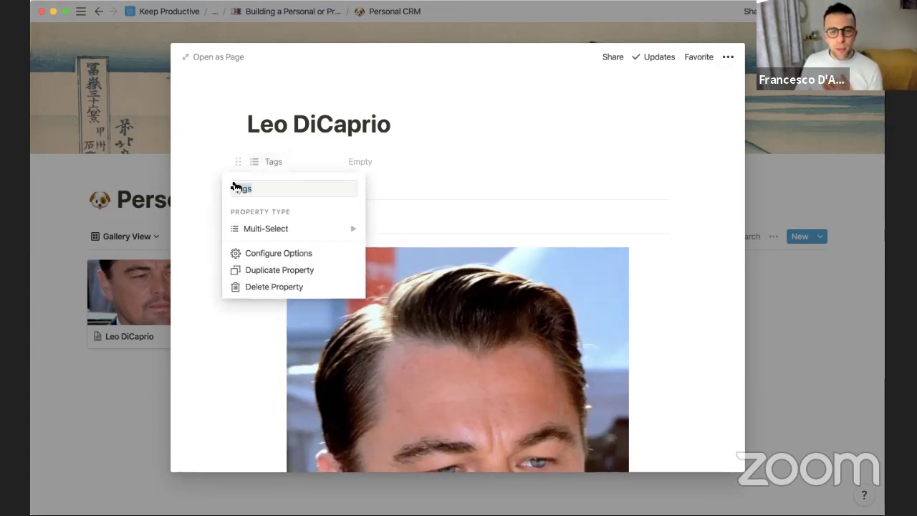
click(265, 287)
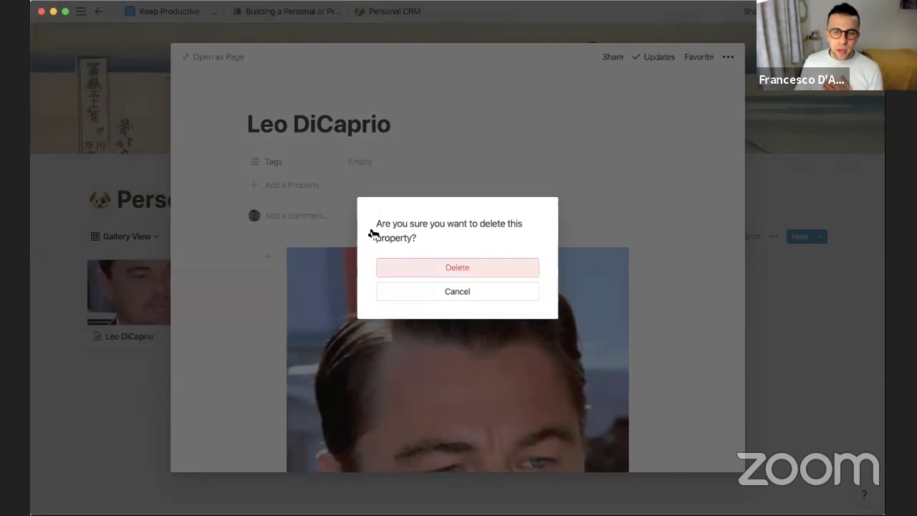
key(Return)
Add a Date Met property of Created Time type
click(306, 165)
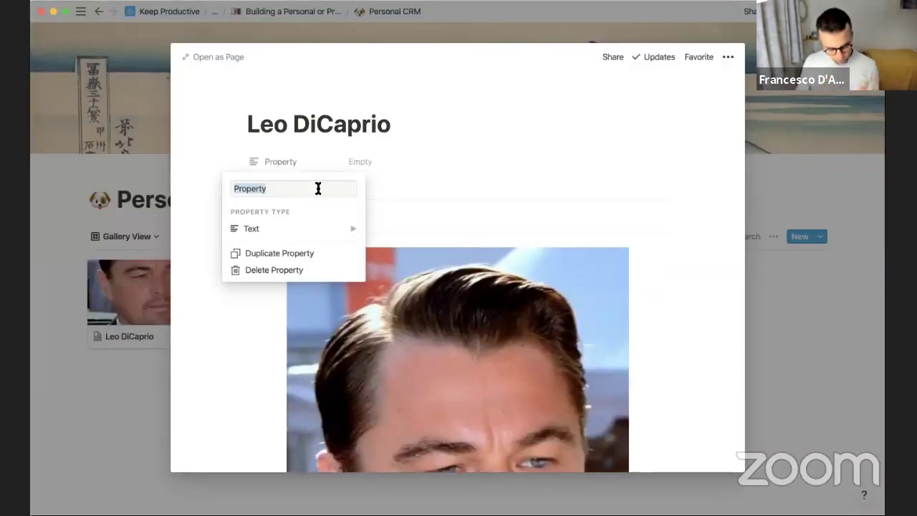
text(Date Met)
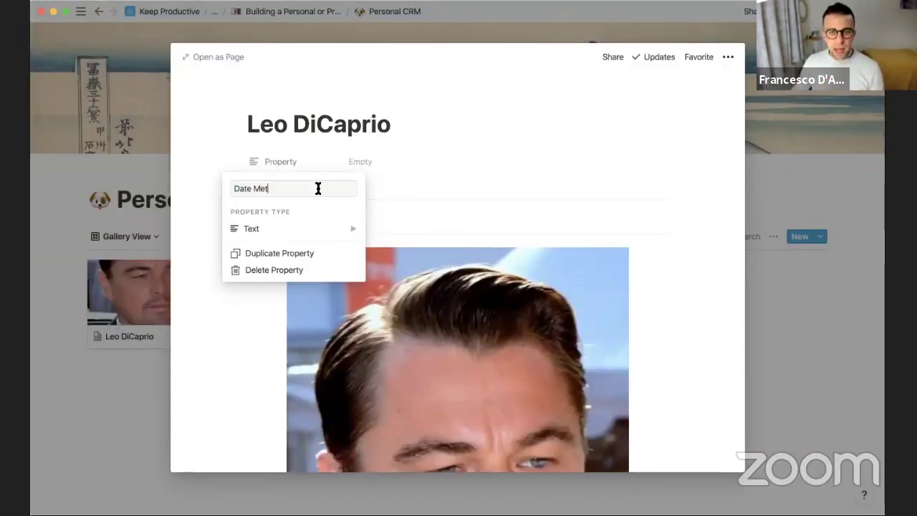
mouse_move(334, 230)
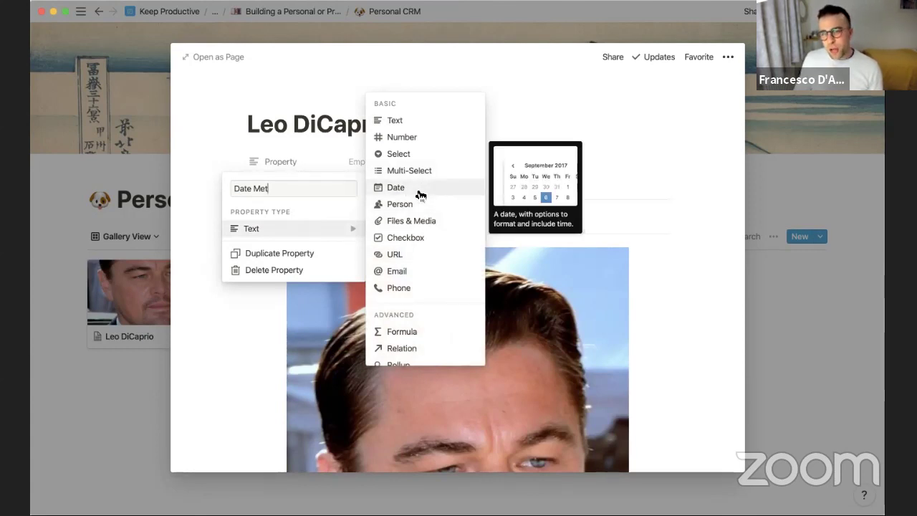
scroll(421, 195, down, 3)
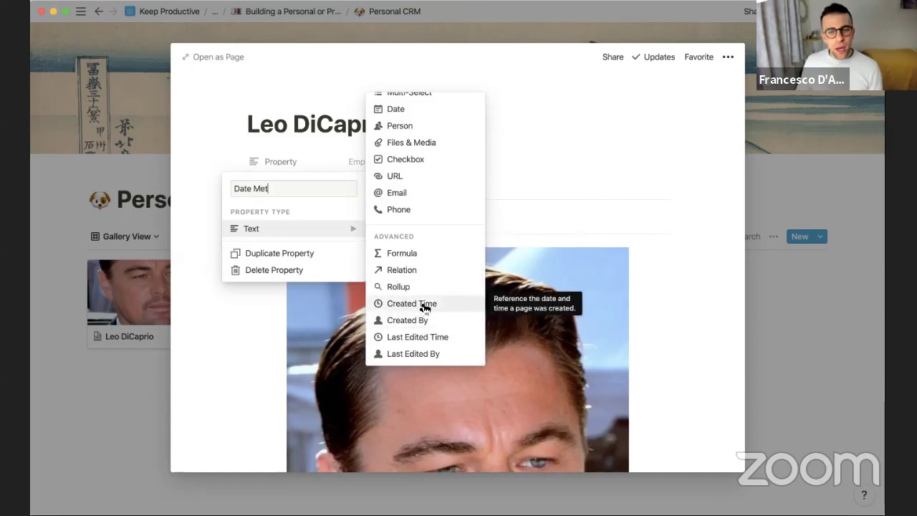
click(423, 304)
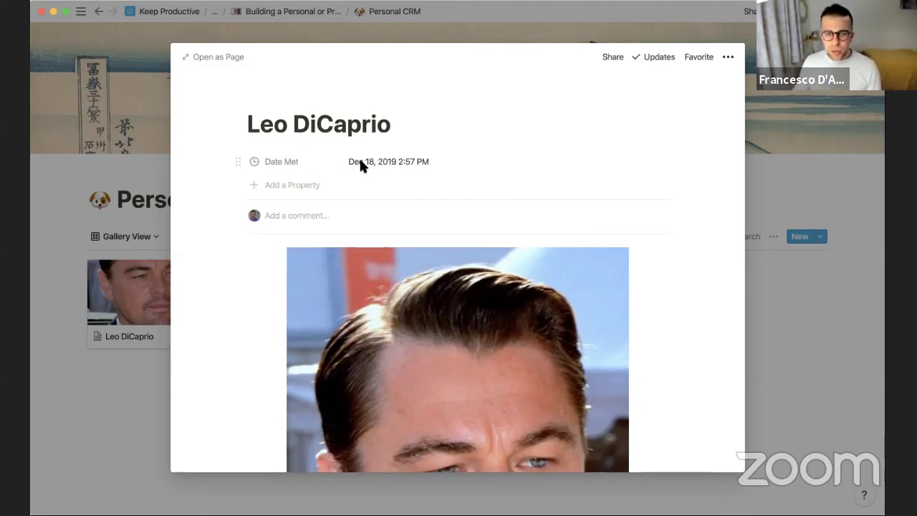
Add a multi-select property named Type of Friend
click(306, 186)
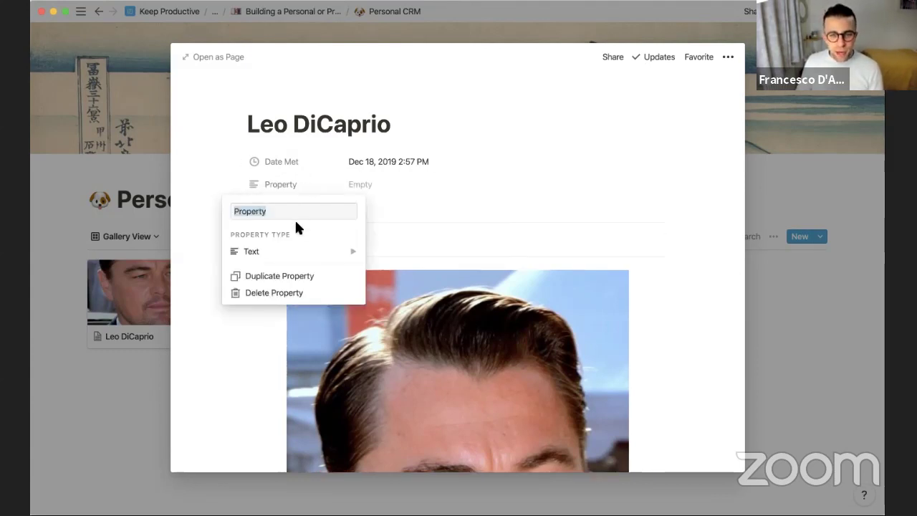
mouse_move(319, 250)
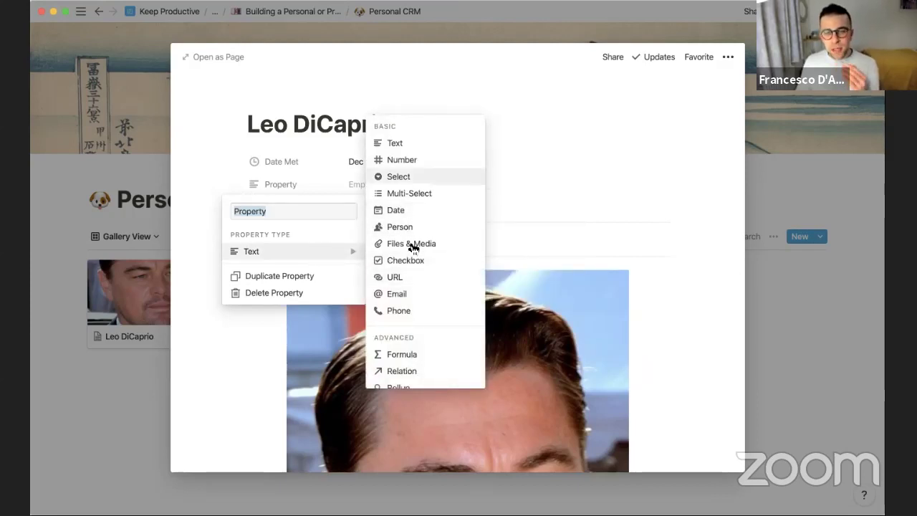
click(398, 193)
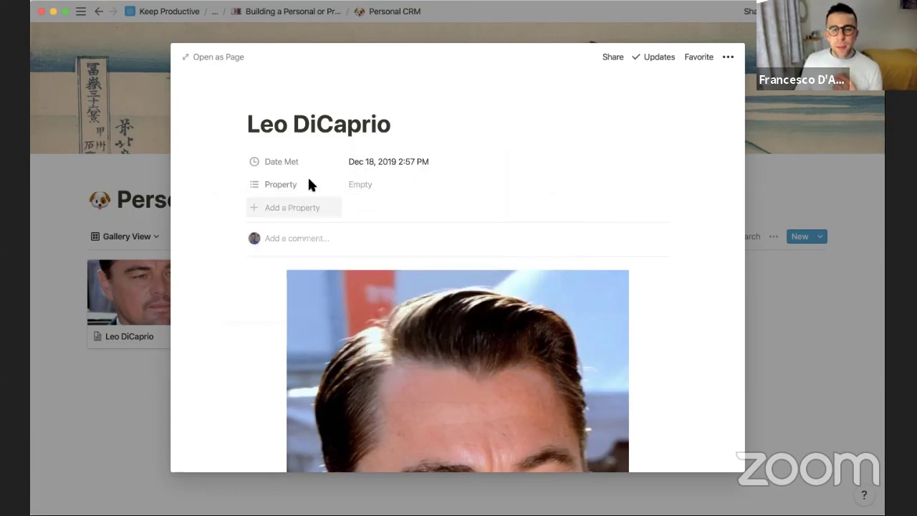
click(309, 185)
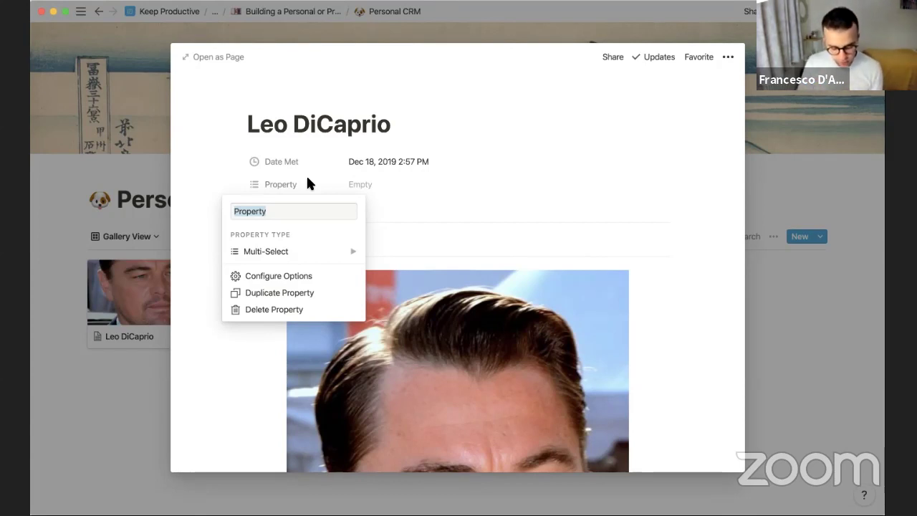
text(Type of Friend)
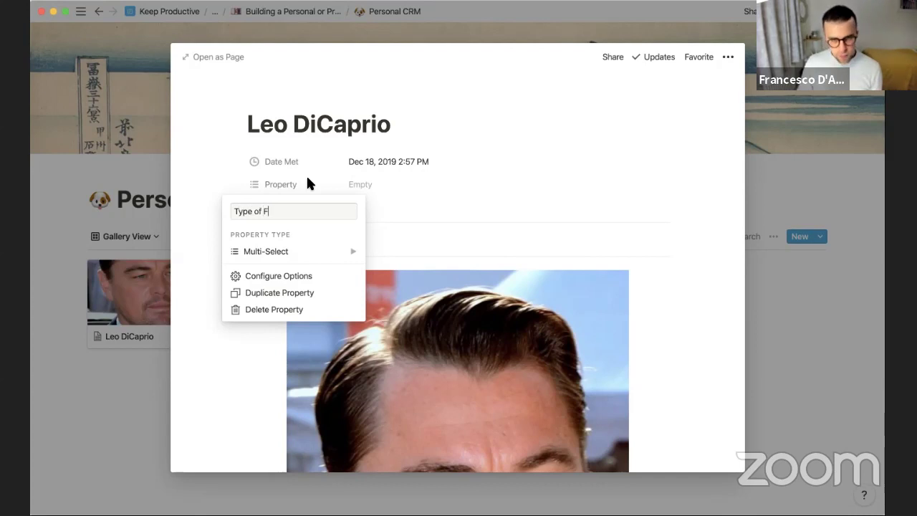
mouse_move(329, 251)
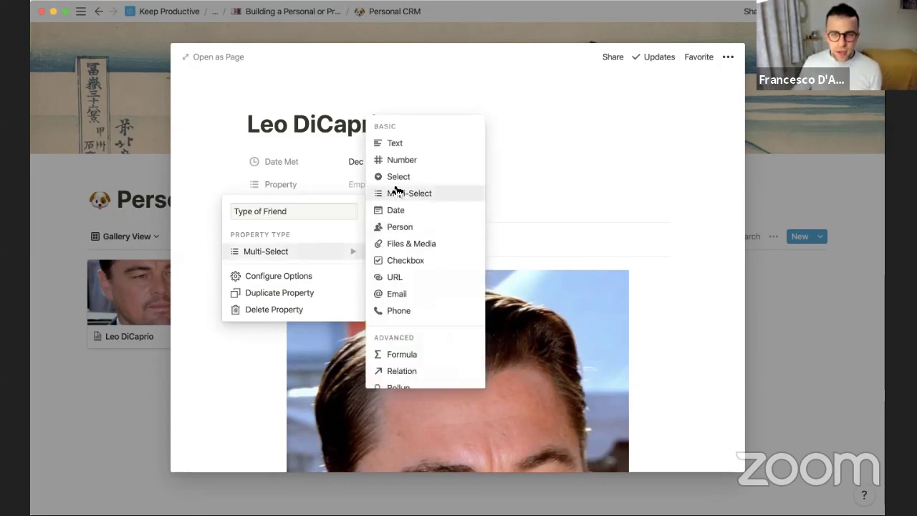
click(395, 192)
Create Friend, Family and Work Mate tags, leaving the friend tagged Friend and Work Mate
click(426, 184)
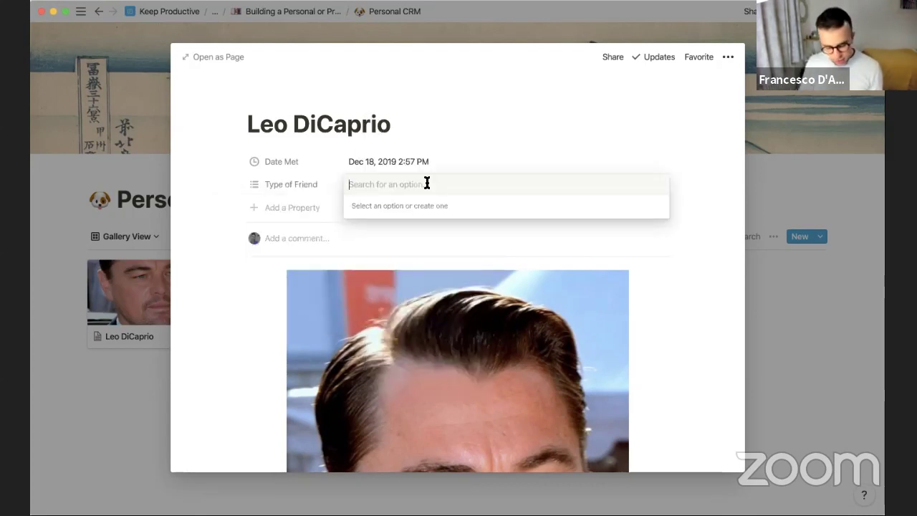
text(Friend)
key(Return)
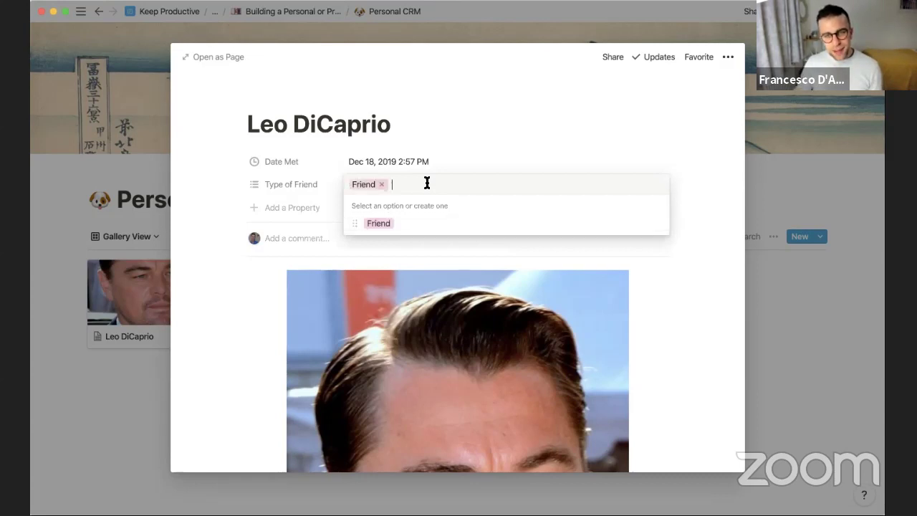
text(Family)
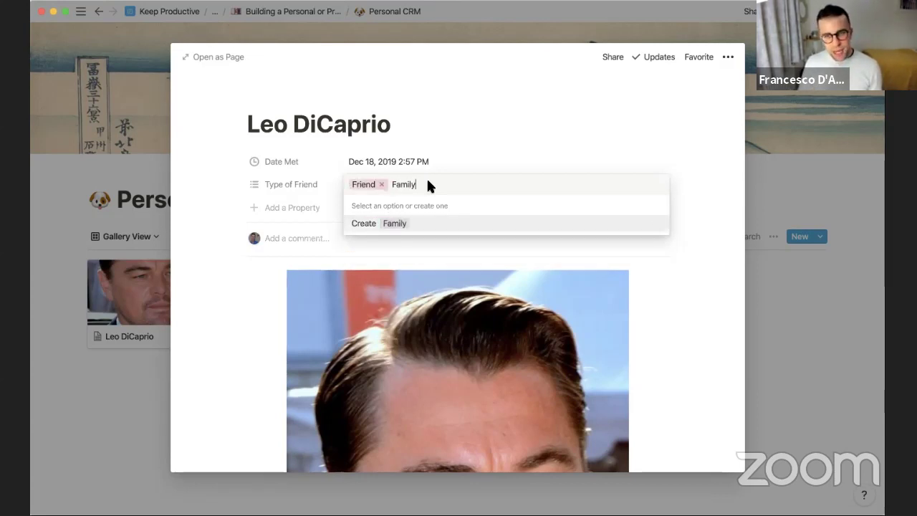
key(Return)
text(Work Mate)
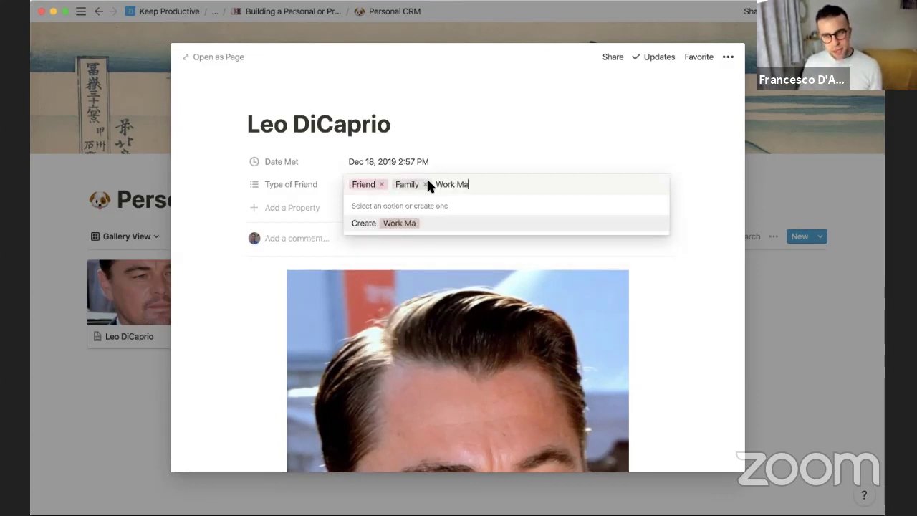
key(Return)
text(])
key(BackSpace)
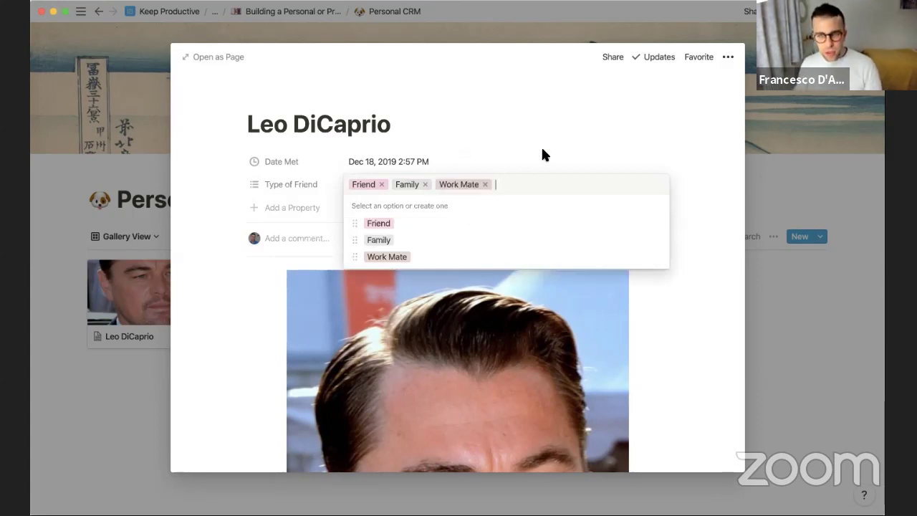
key(Escape)
click(444, 182)
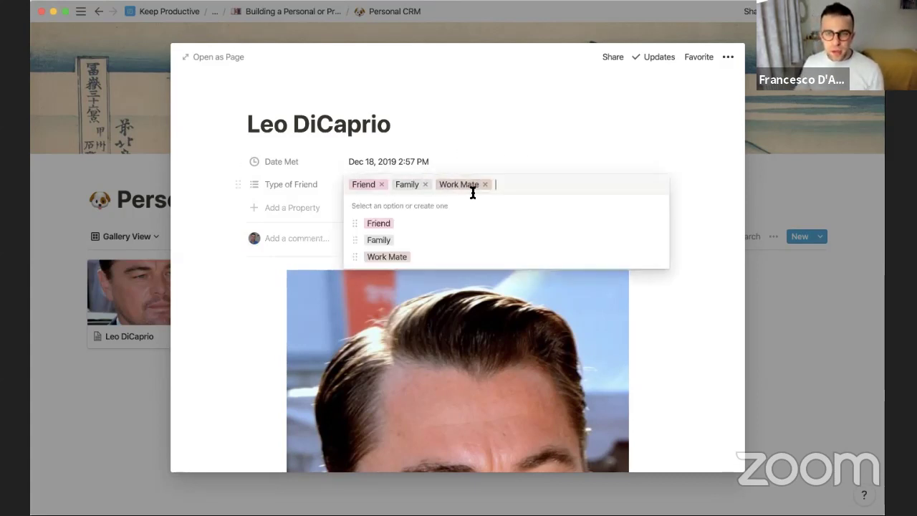
click(425, 185)
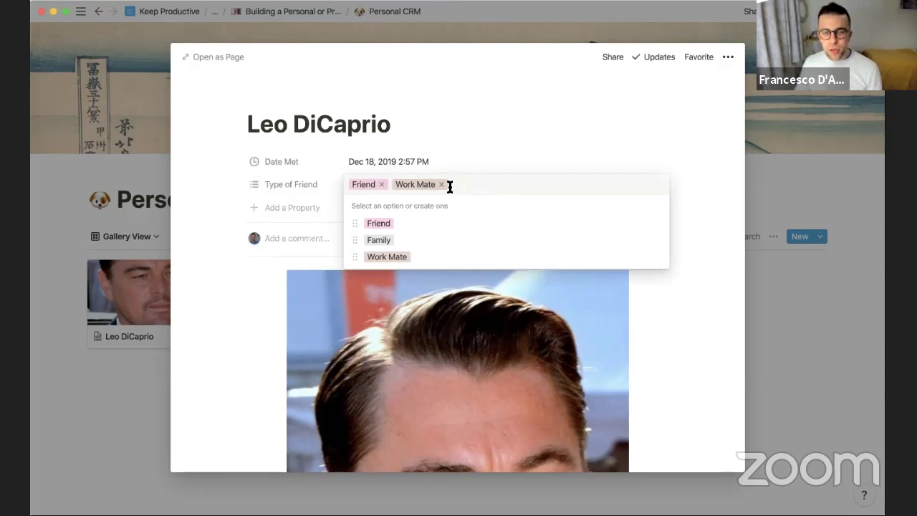
click(450, 163)
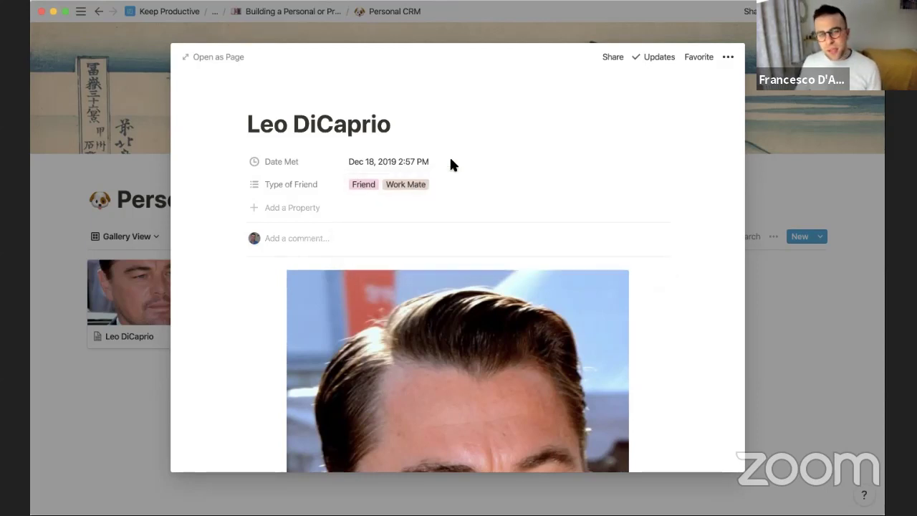
Add a Phone-type property named Phone Number
click(294, 208)
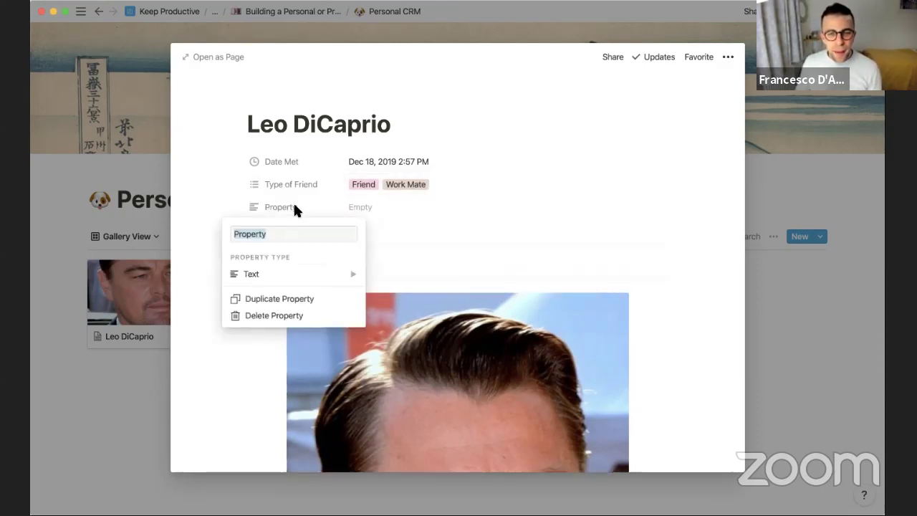
mouse_move(297, 271)
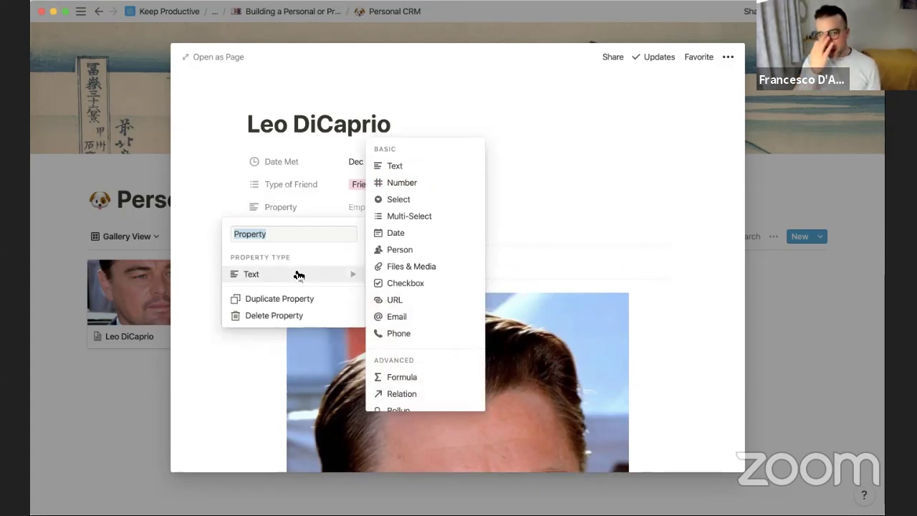
click(406, 332)
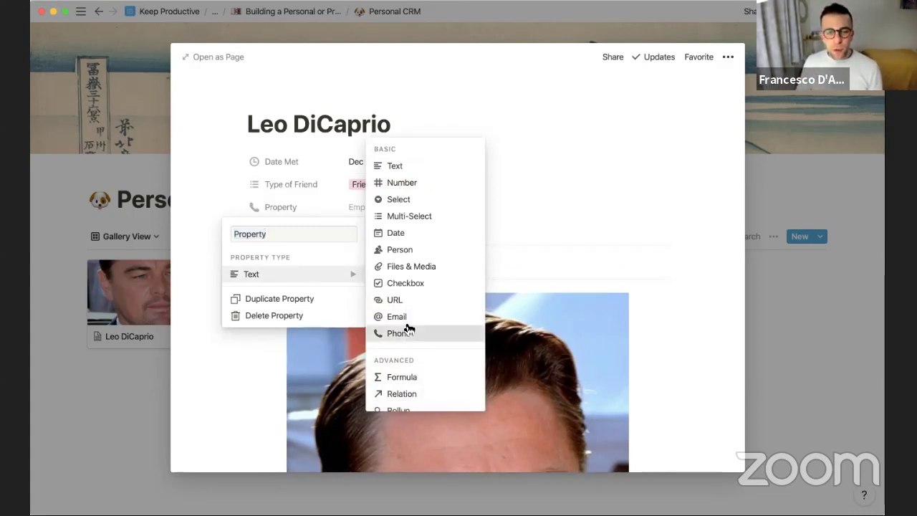
click(281, 206)
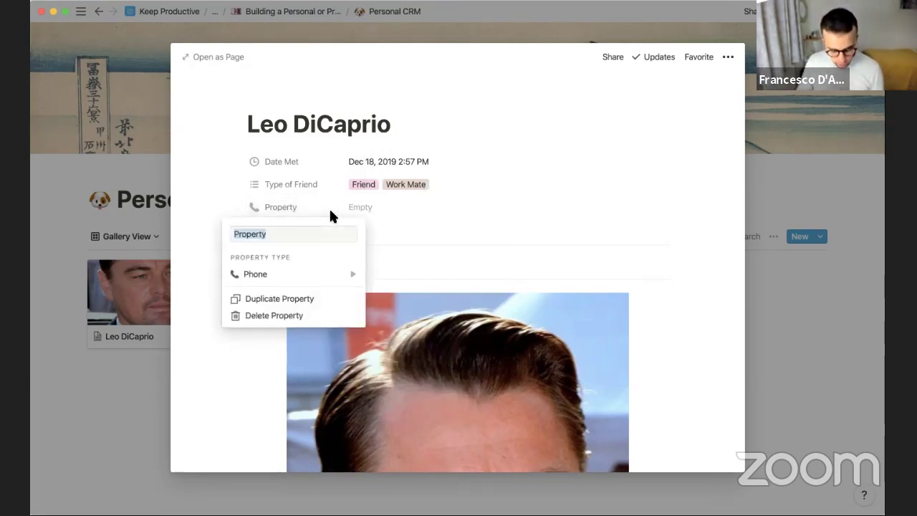
text(Pho)
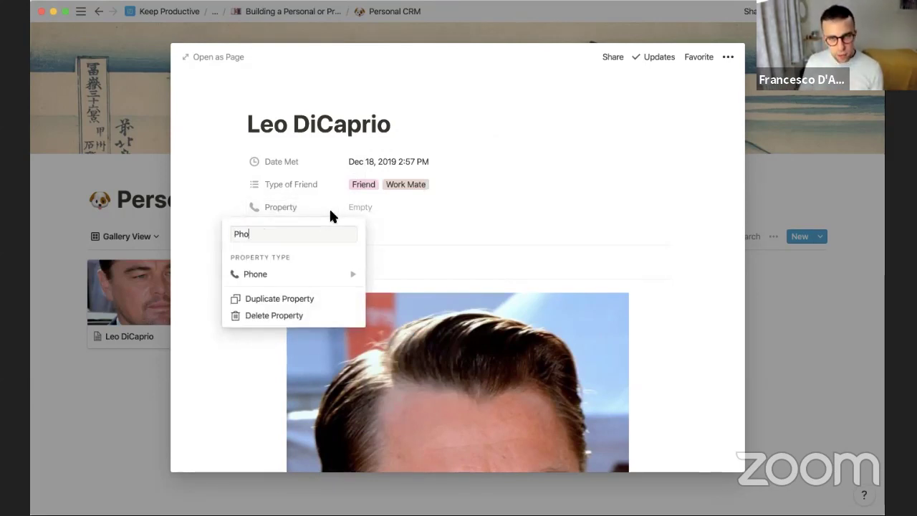
text(ne Numbe)
key(BackSpace)
key(BackSpace)
key(BackSpace)
key(BackSpace)
text(u)
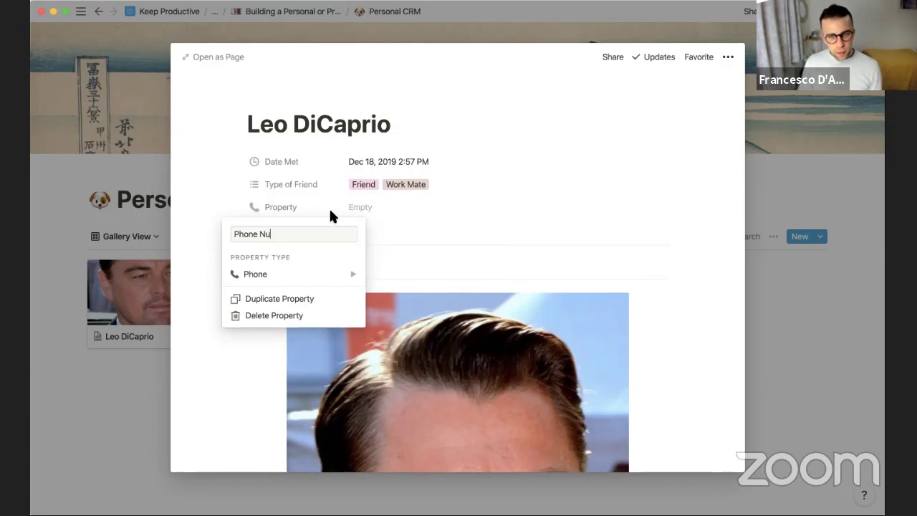
text(mber)
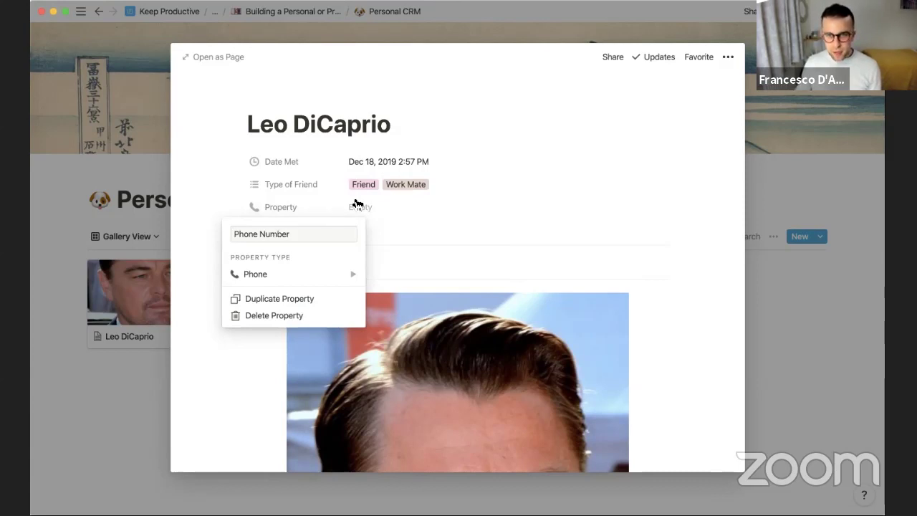
Enter the friend's phone number in the Phone Number field
click(362, 205)
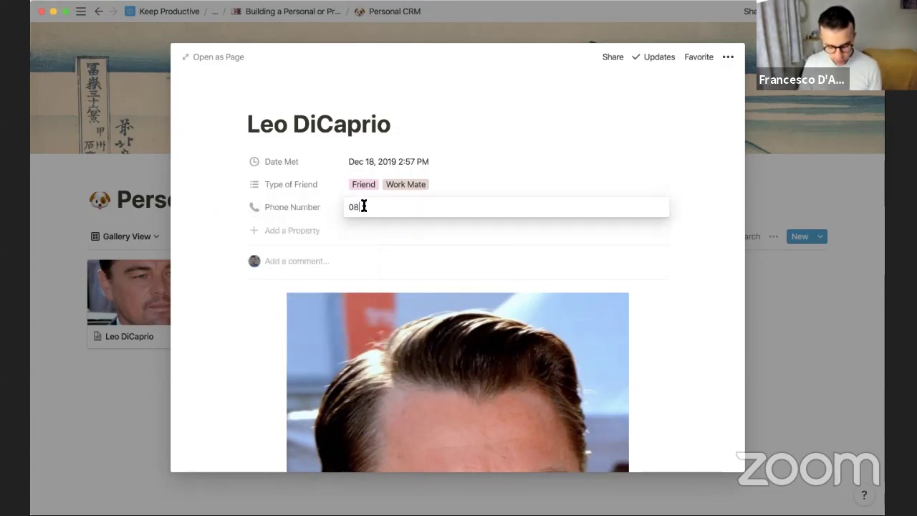
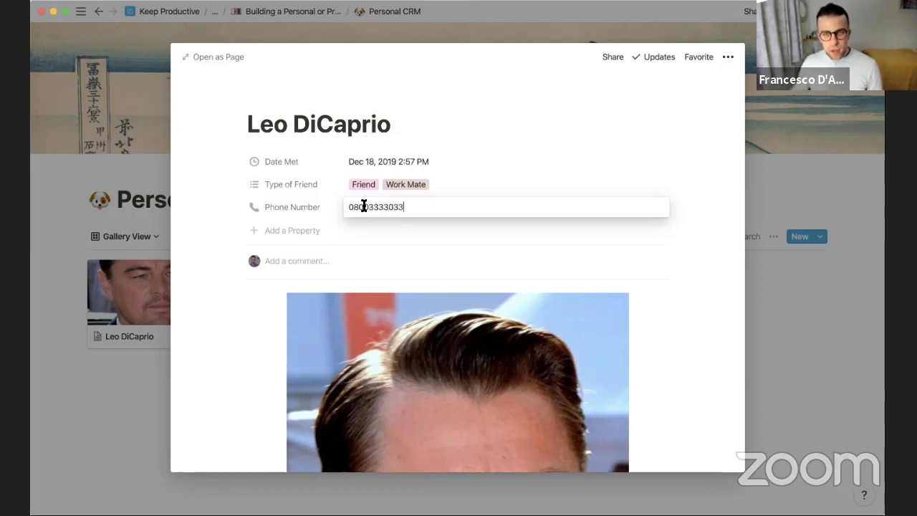
click(436, 144)
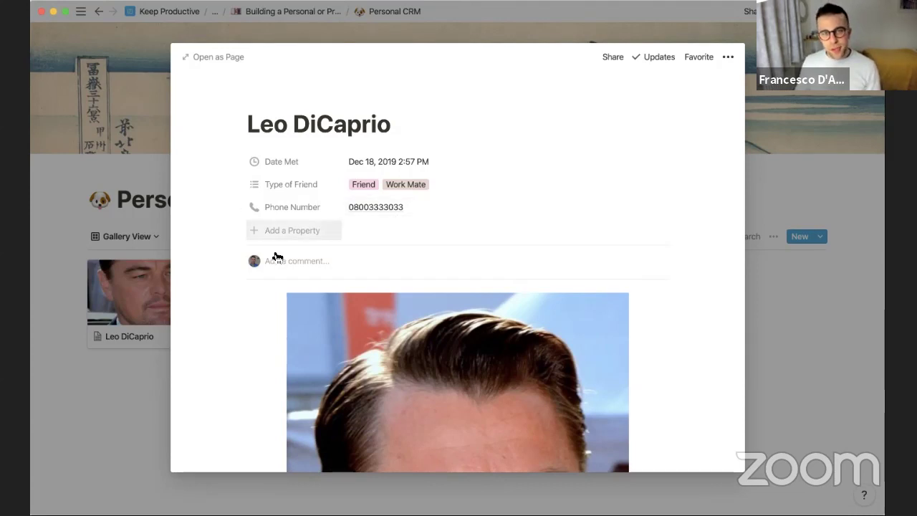
Set the page icon to the clapper board emoji found by searching 'movie'
click(269, 97)
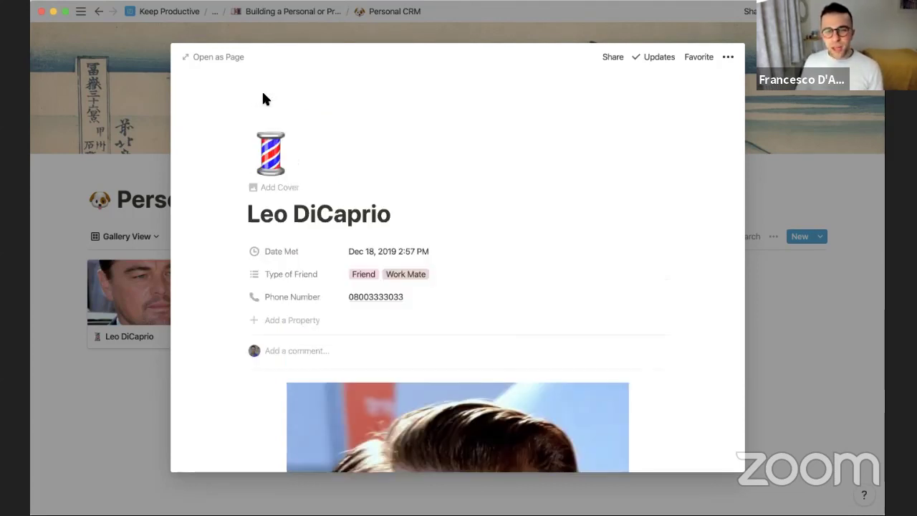
click(270, 170)
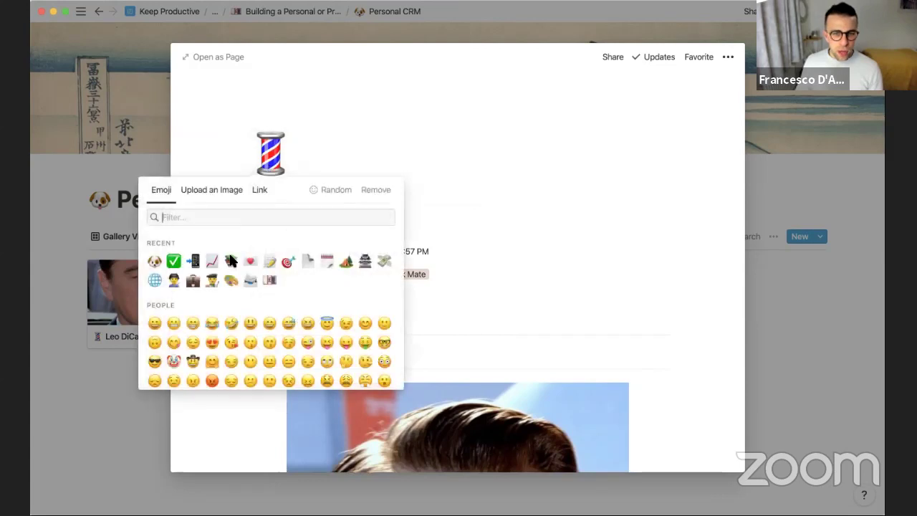
text(acto)
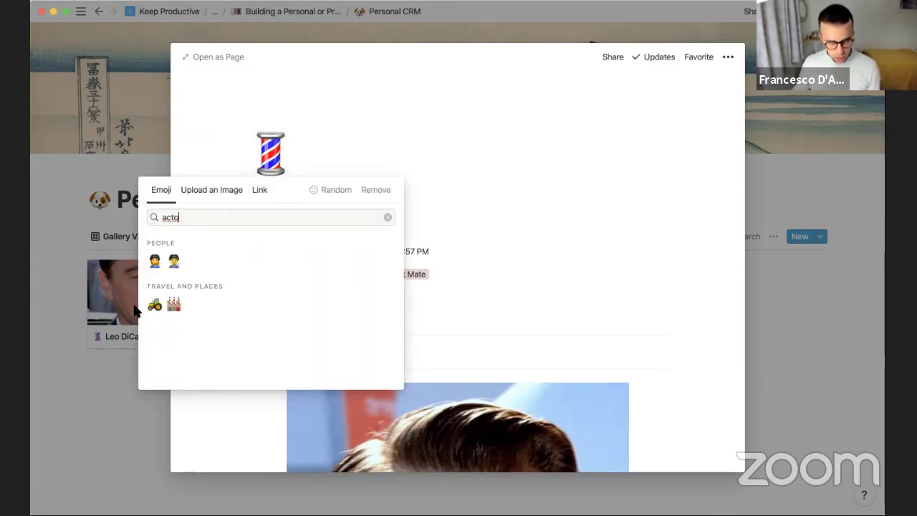
key(super+a)
text(movie)
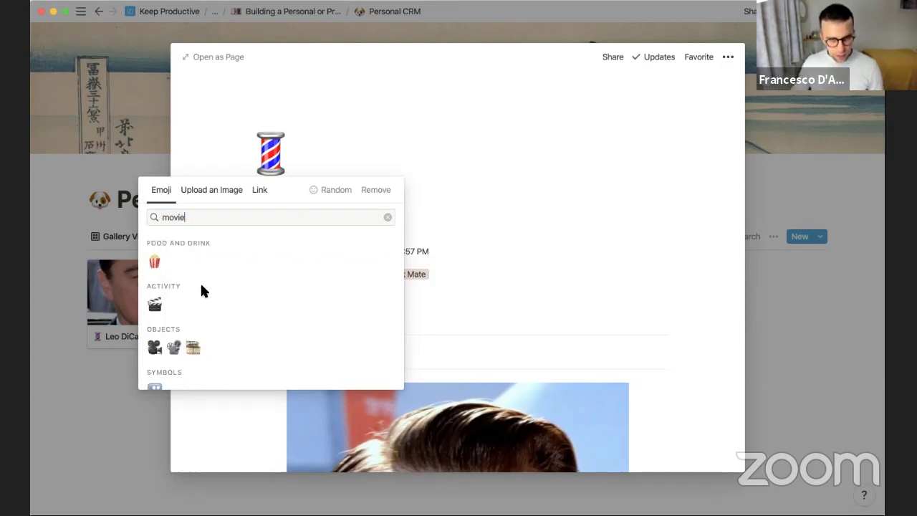
click(153, 308)
Add a cover image to Leo DiCaprio's page
scroll(446, 197, down, 5)
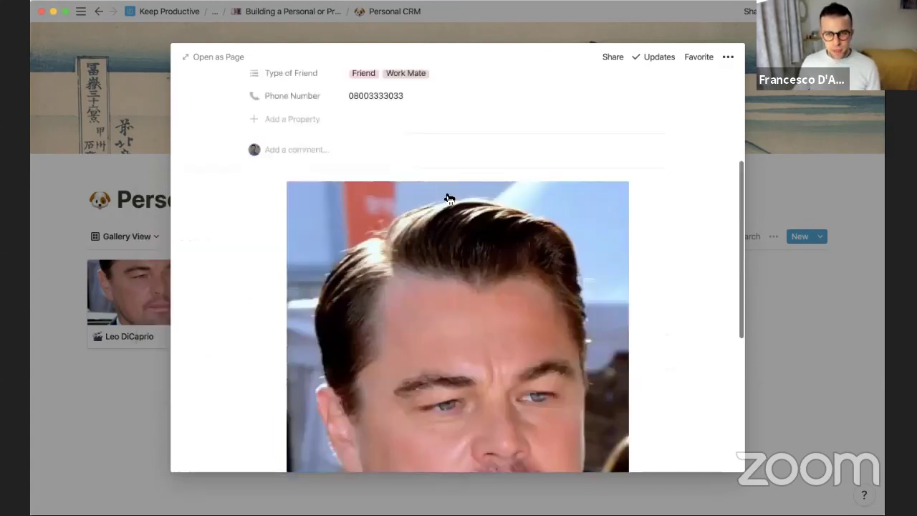
scroll(446, 197, up, 3)
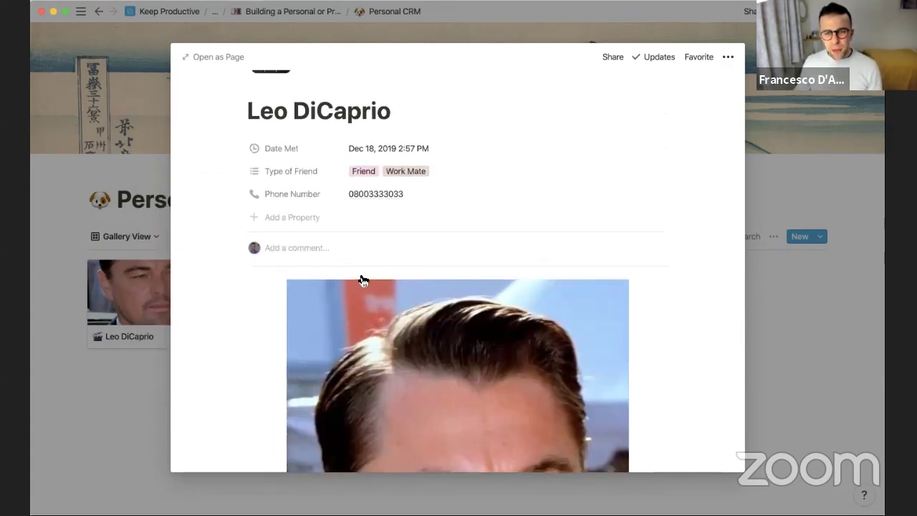
scroll(359, 324, up, 1)
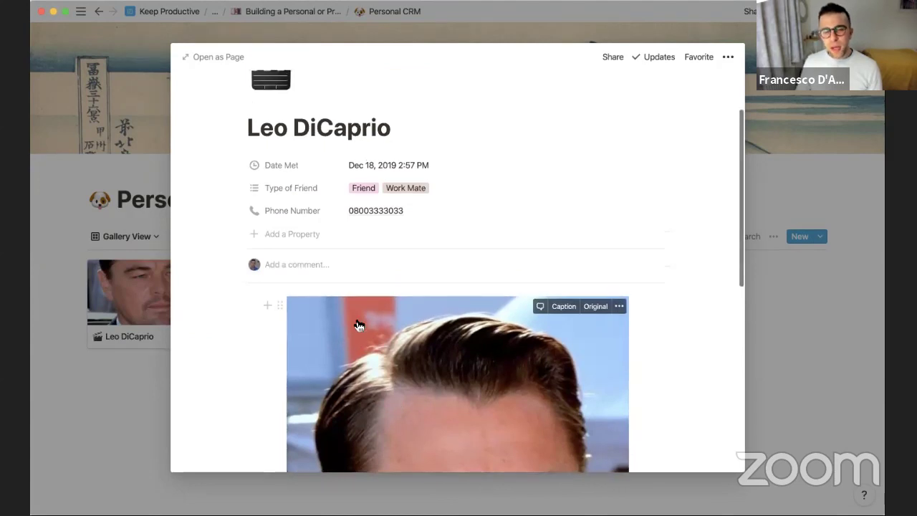
scroll(487, 323, down, 4)
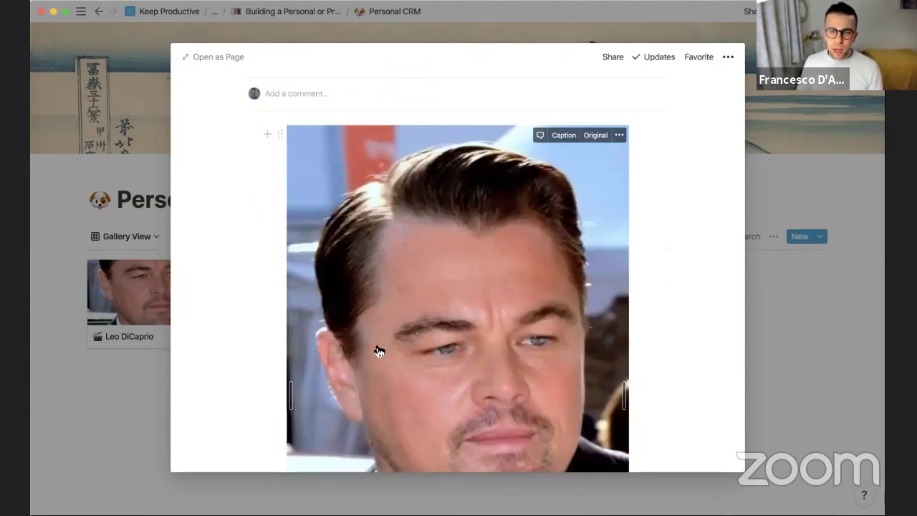
scroll(377, 352, down, 2)
scroll(378, 350, up, 5)
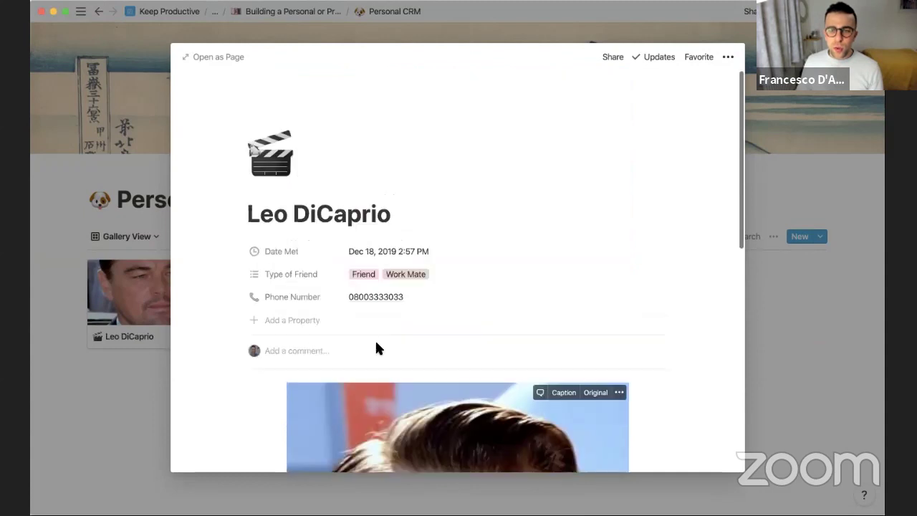
click(339, 183)
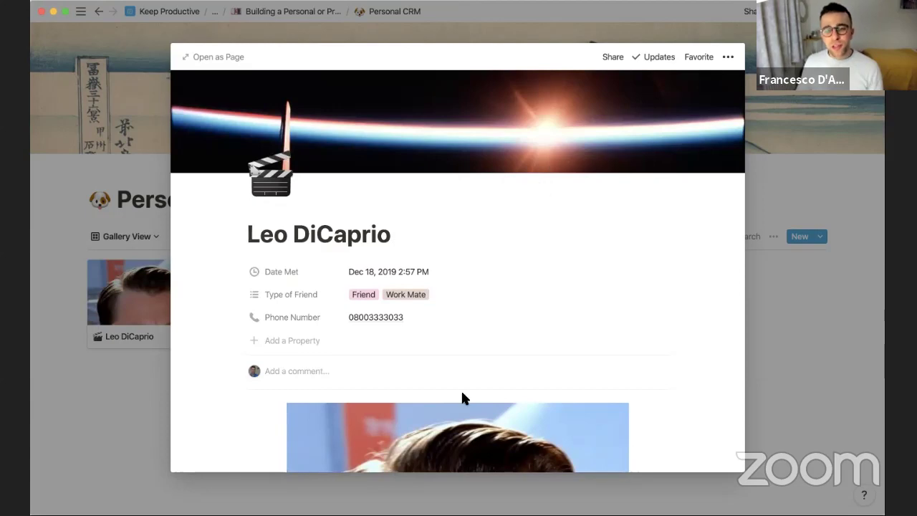
scroll(462, 400, down, 10)
scroll(464, 404, up, 10)
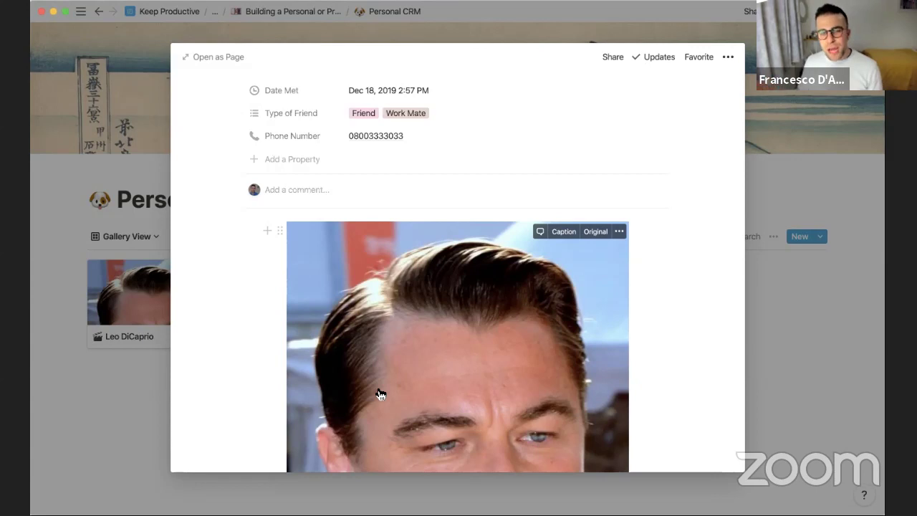
scroll(373, 271, up, 5)
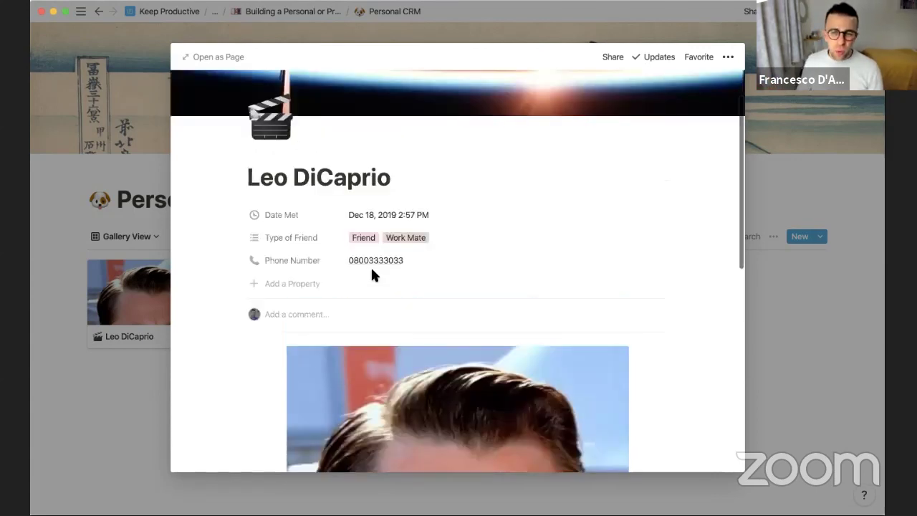
scroll(372, 237, up, 2)
scroll(347, 276, down, 3)
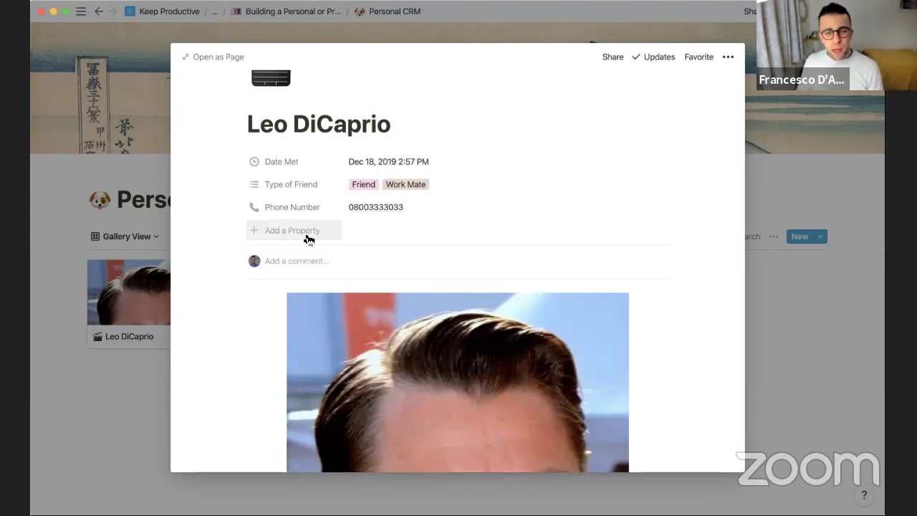
scroll(290, 279, up, 2)
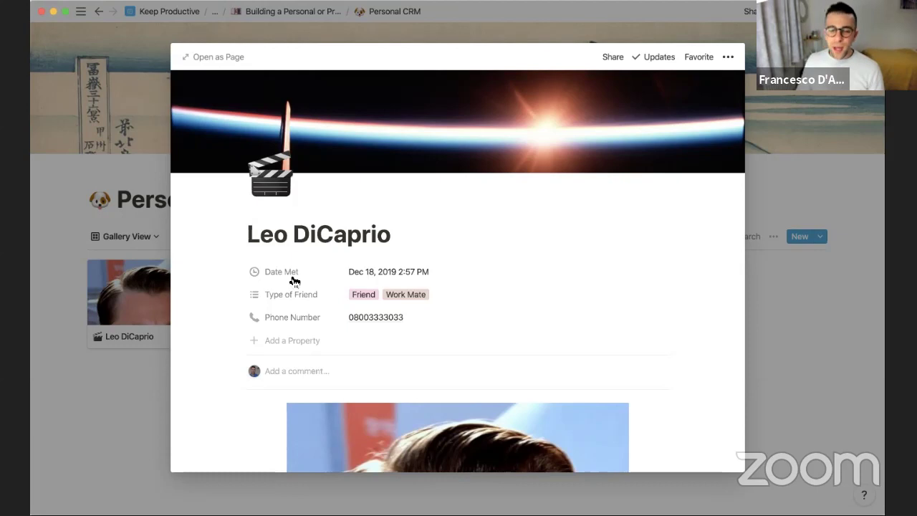
scroll(285, 315, down, 1)
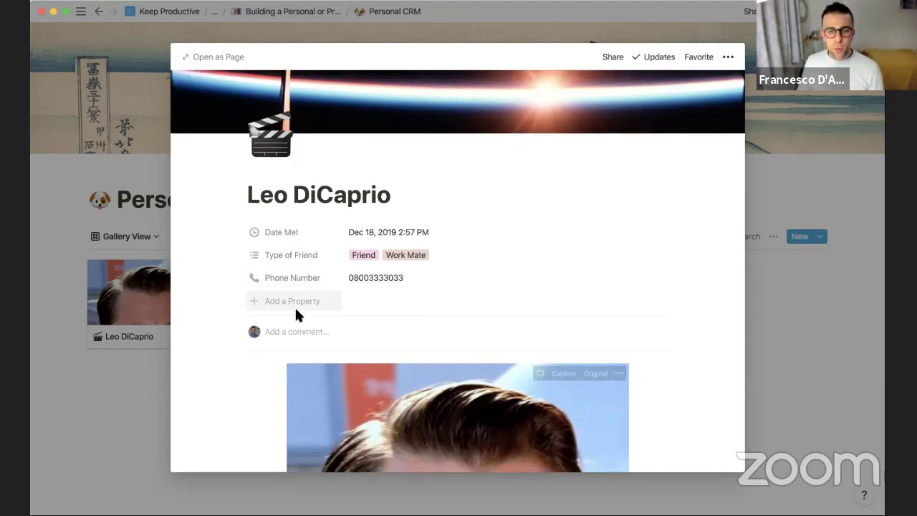
scroll(301, 320, down, 4)
scroll(358, 294, up, 5)
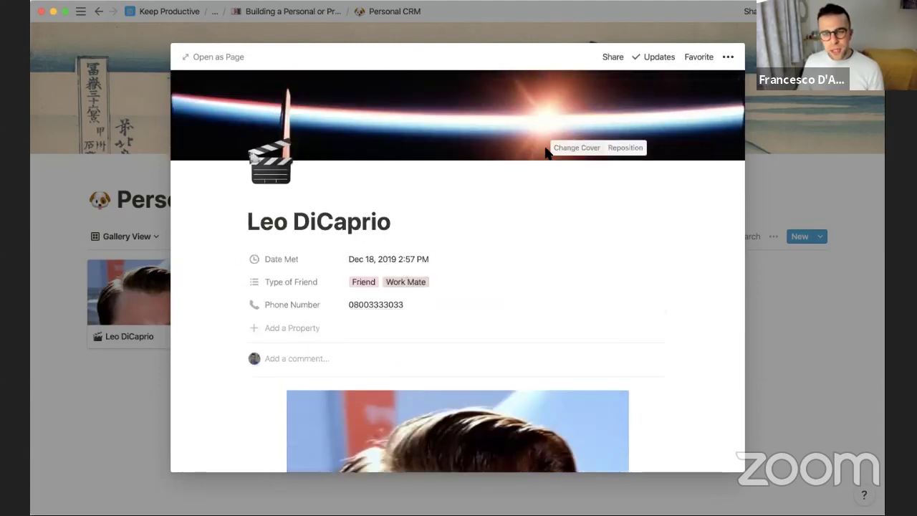
Set the gallery's card preview to Page Cover
click(122, 253)
click(653, 237)
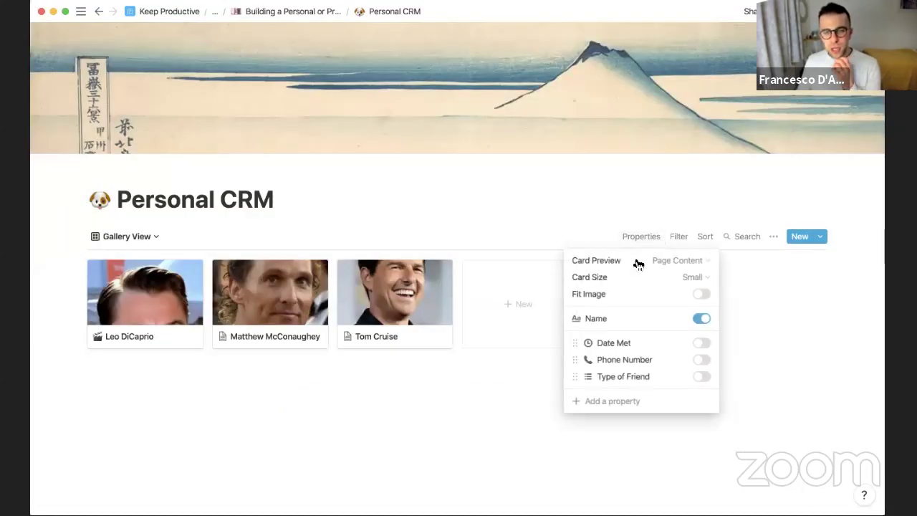
click(689, 262)
click(676, 298)
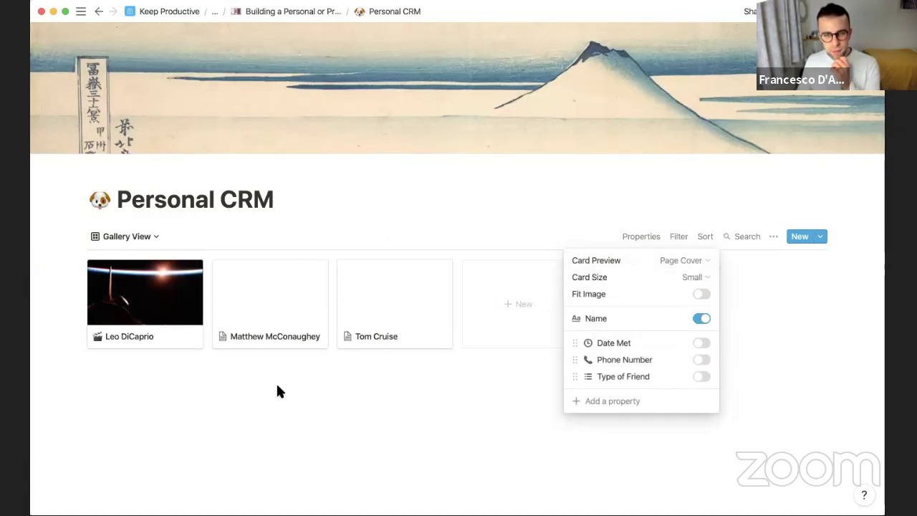
click(153, 304)
Upload Leo's photo as his page cover, delete the in-page image, and close the page
click(154, 304)
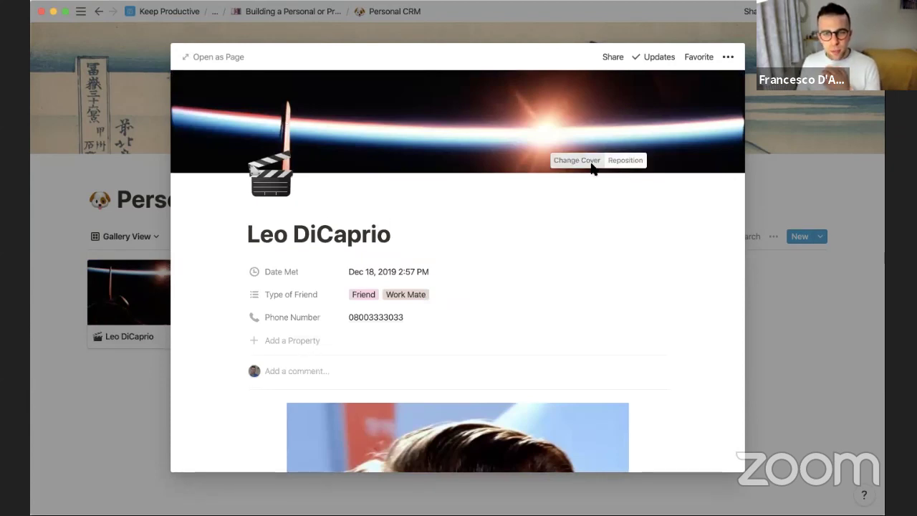
click(585, 161)
click(481, 184)
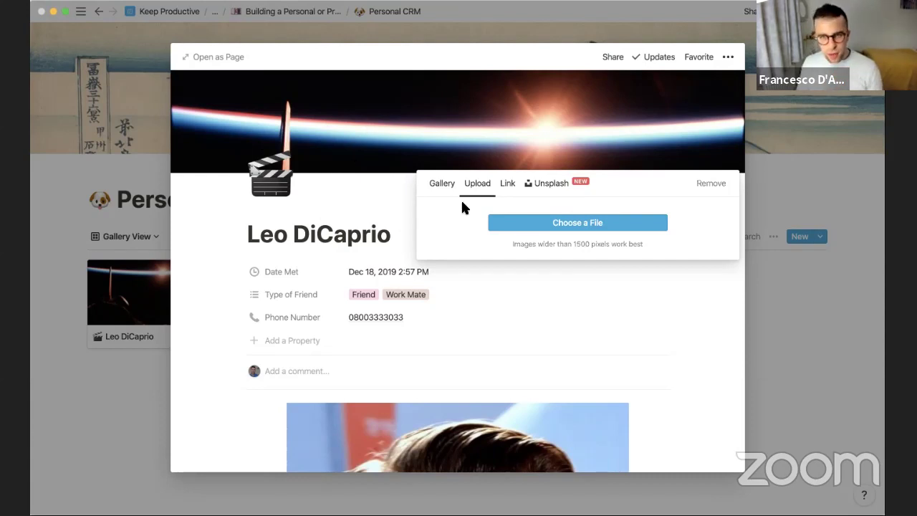
scroll(599, 358, down, 5)
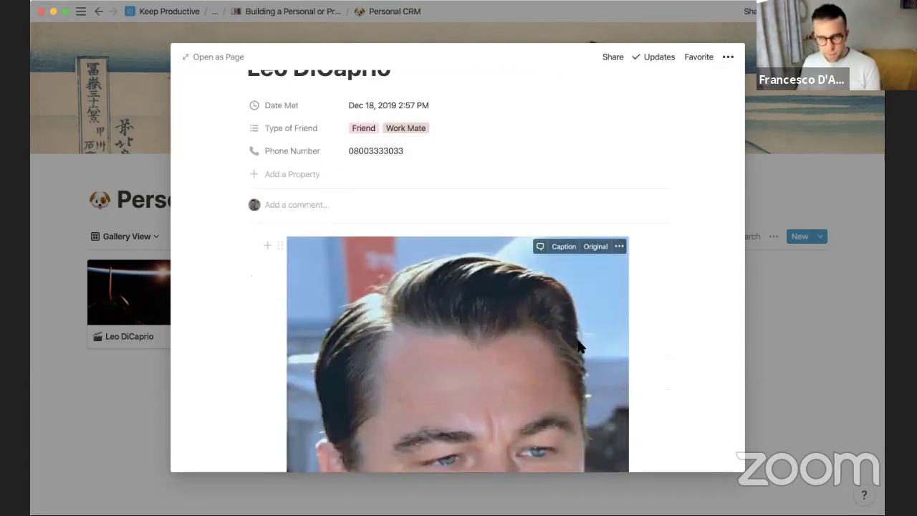
key(BackSpace)
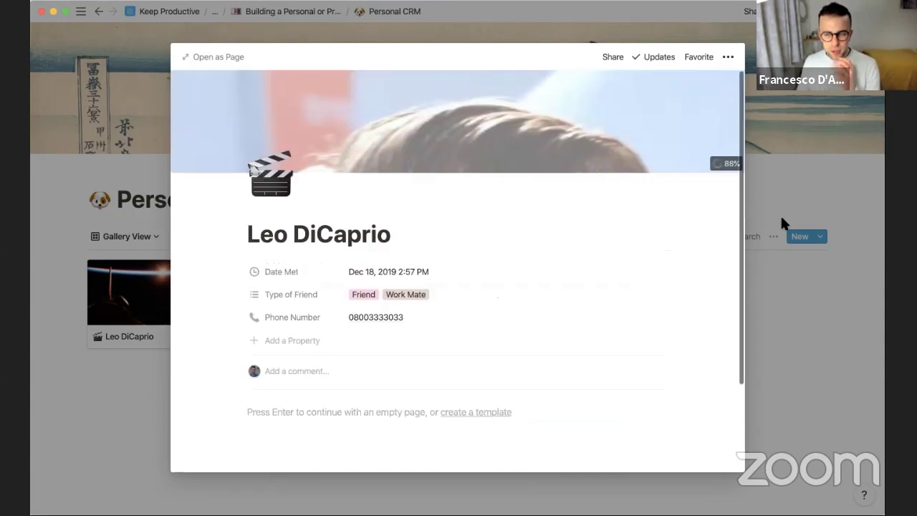
click(779, 233)
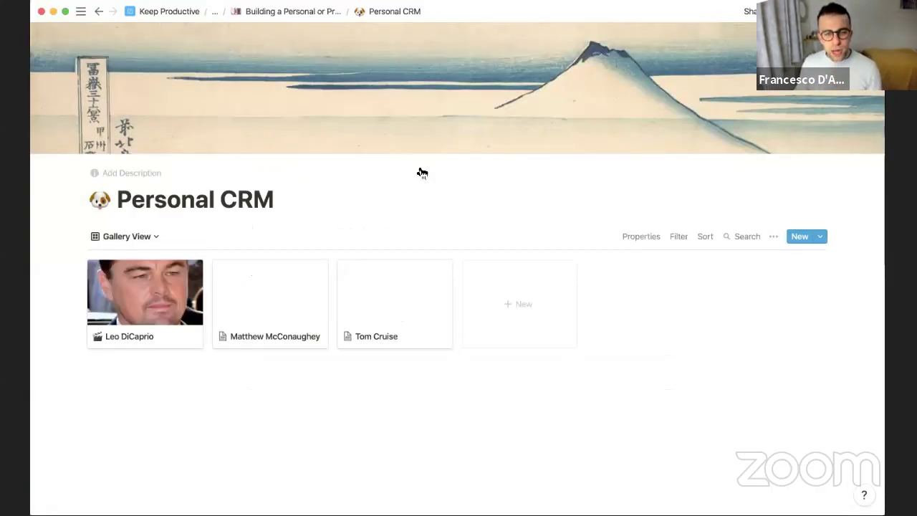
Switch on Fit Image so gallery cards show whole cover images
click(649, 238)
click(703, 295)
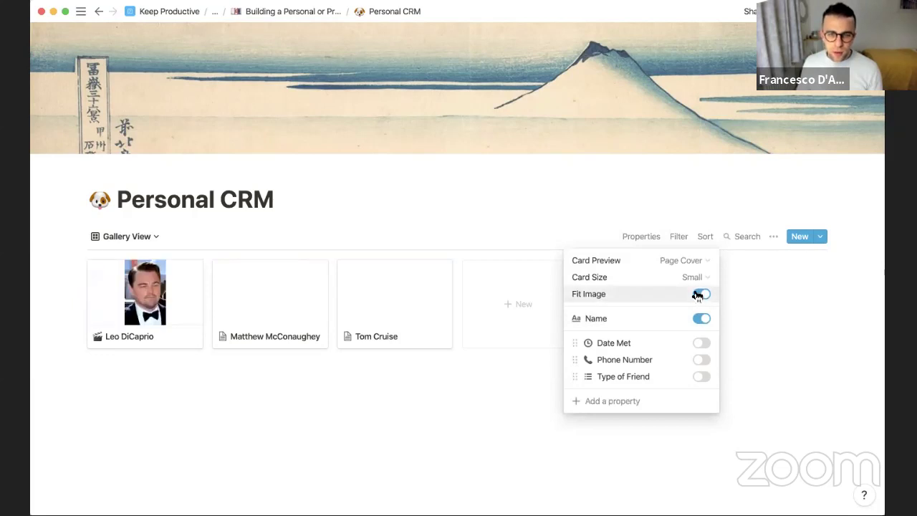
click(342, 379)
Open Leo DiCaprio's contact page from the gallery
click(138, 296)
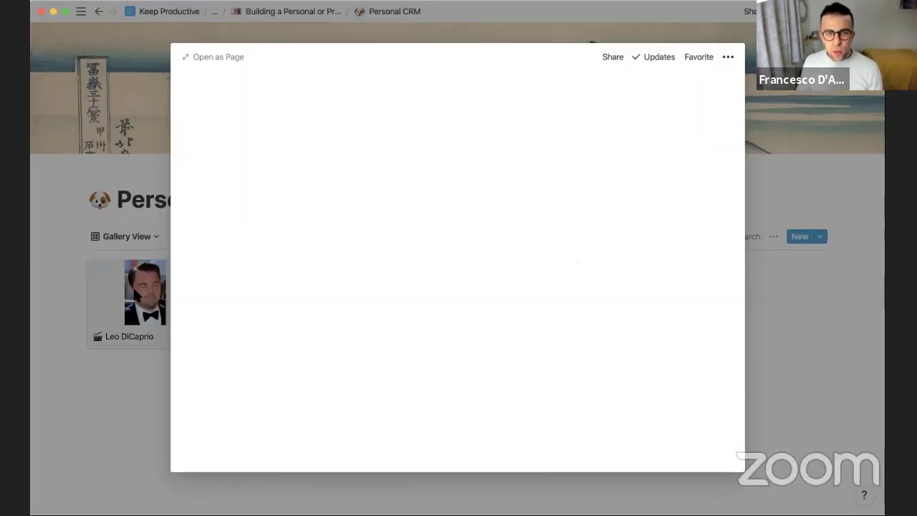
scroll(378, 286, down, 3)
scroll(307, 248, up, 3)
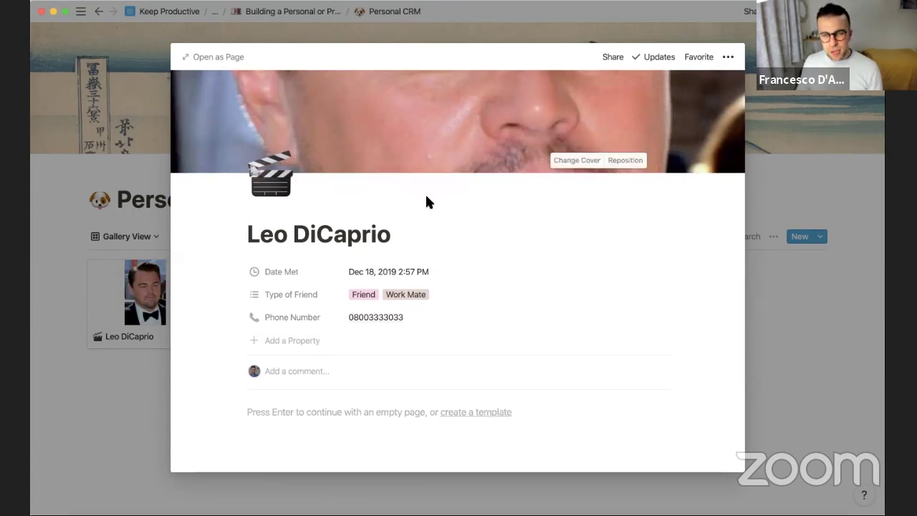
scroll(426, 200, down, 2)
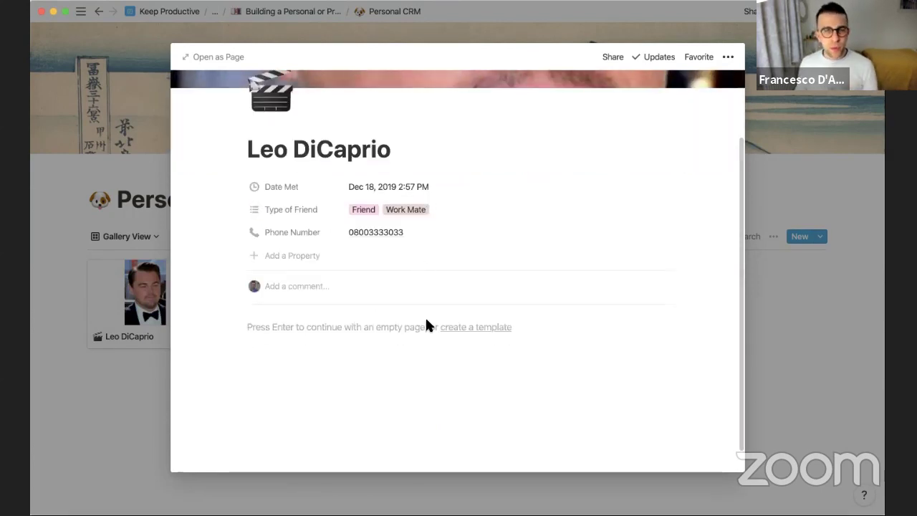
Add a Date-type property named Birthday to the page
click(298, 255)
mouse_move(298, 320)
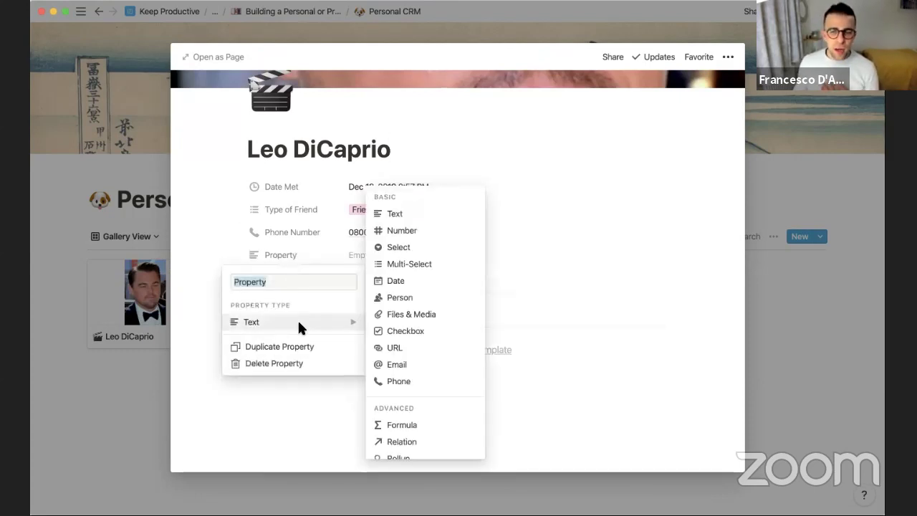
click(420, 280)
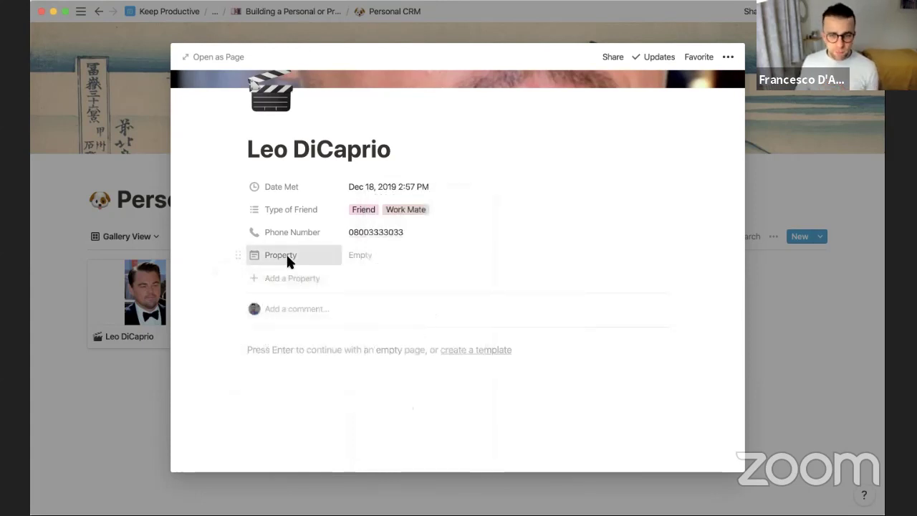
click(286, 255)
text(Birthday)
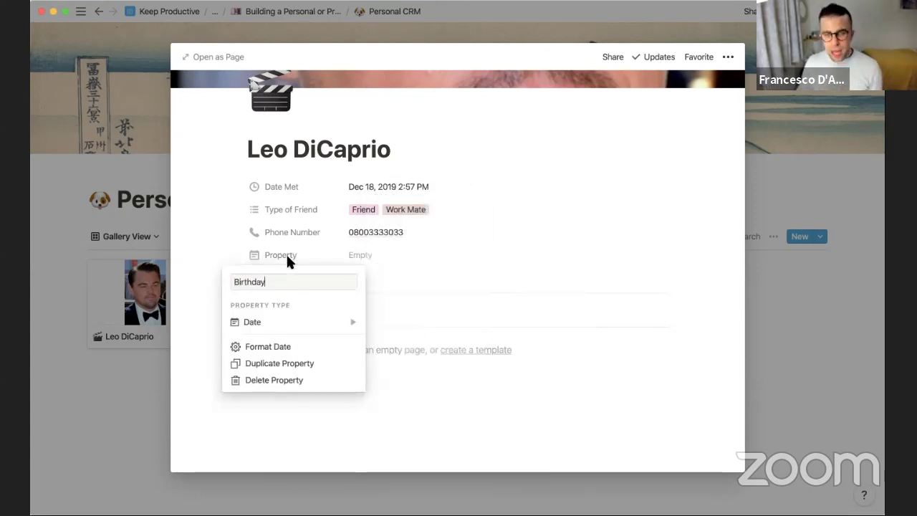
click(310, 319)
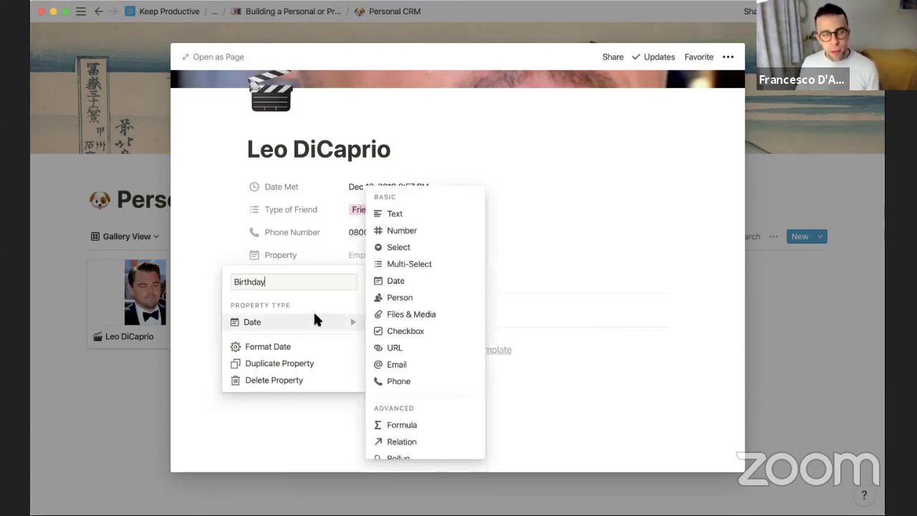
key(Escape)
Set Birthday to Sep 02, 2019
click(394, 256)
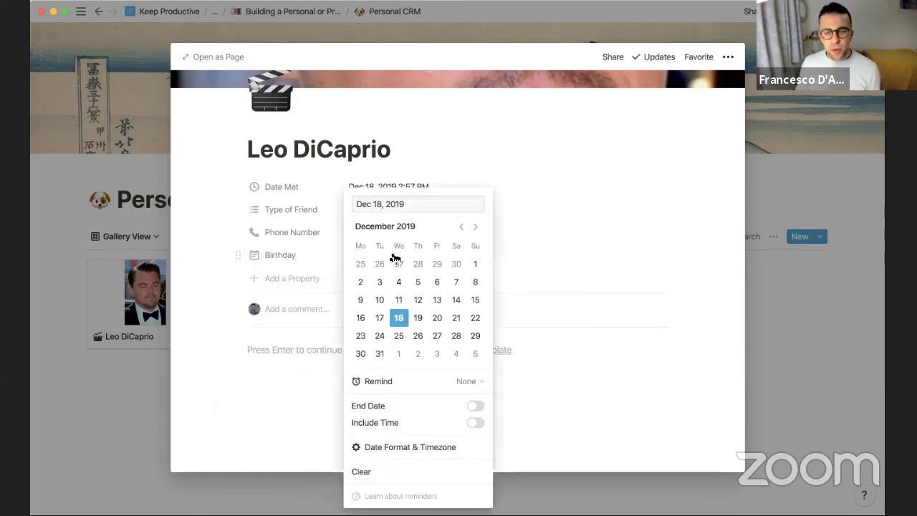
click(462, 226)
click(462, 227)
click(462, 227)
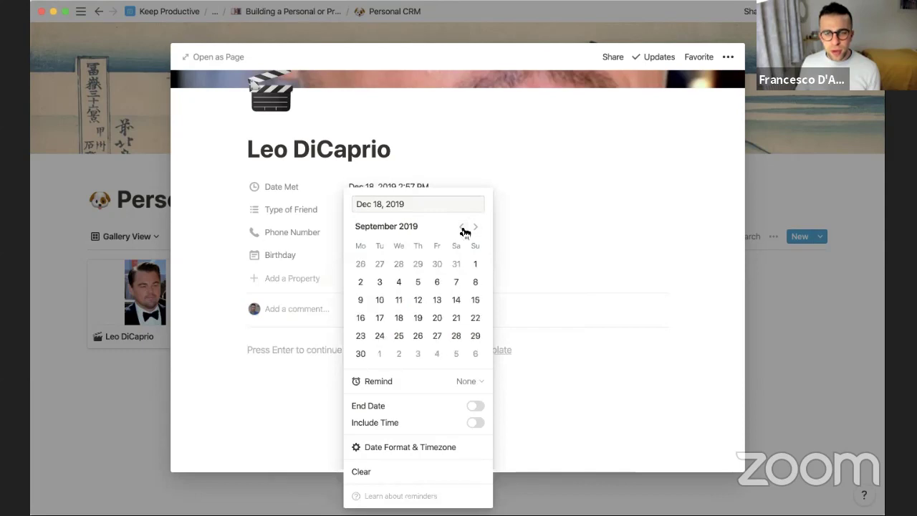
click(362, 285)
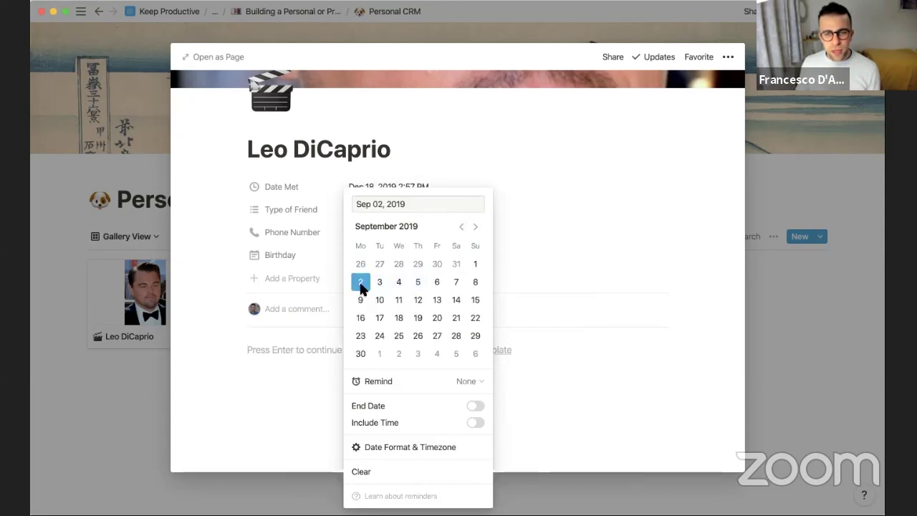
click(302, 241)
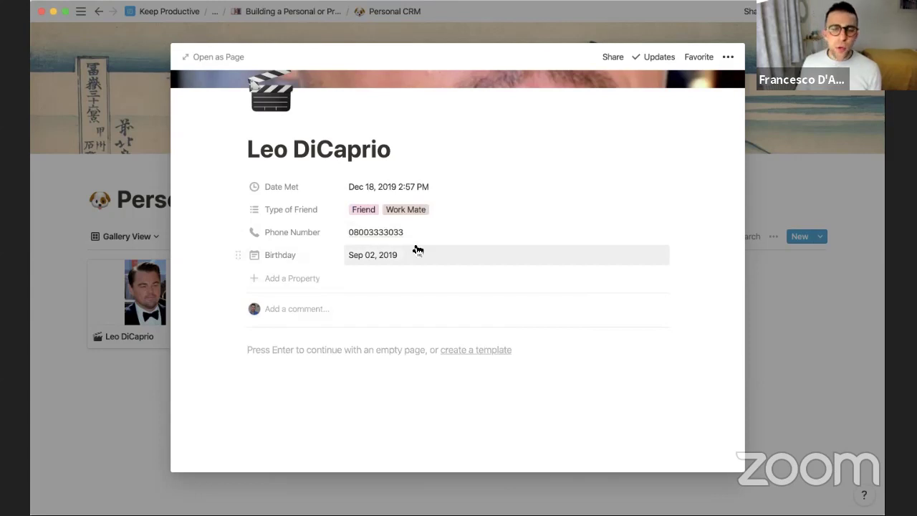
click(367, 251)
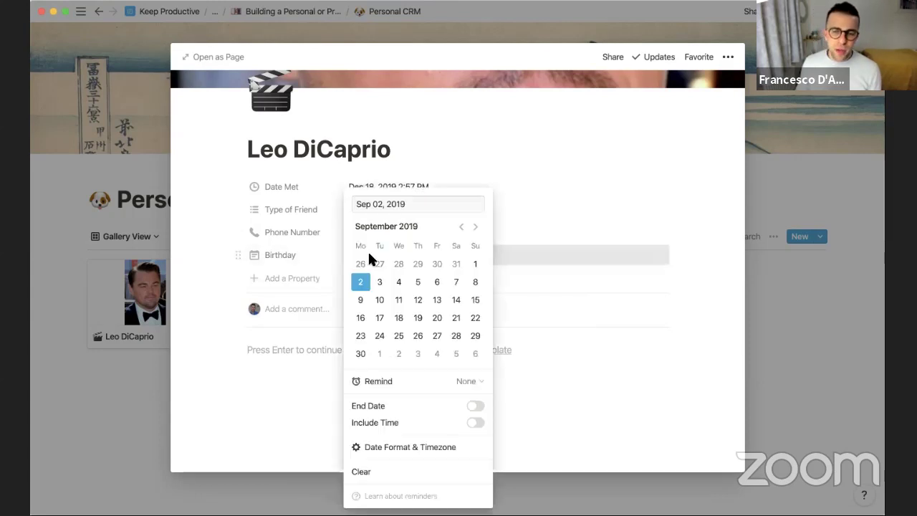
Add a Birthday reminder 2 days before the date
click(466, 382)
click(549, 397)
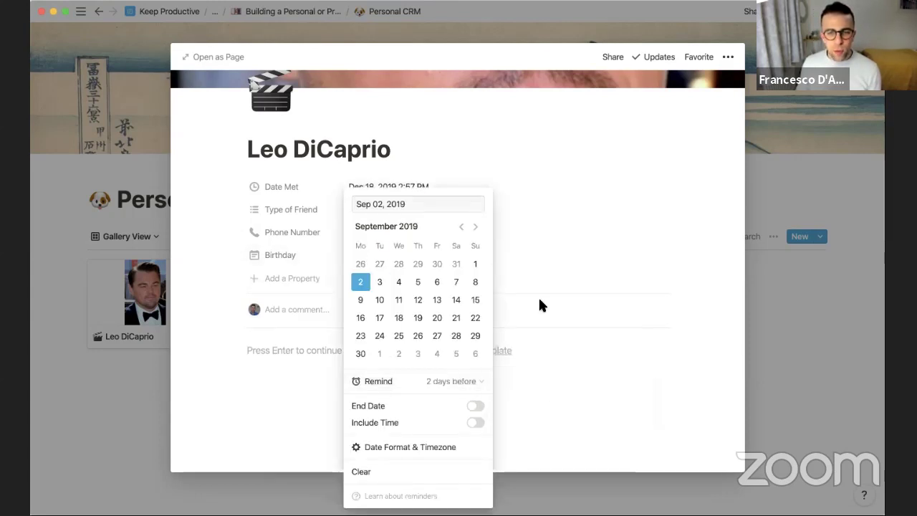
click(540, 300)
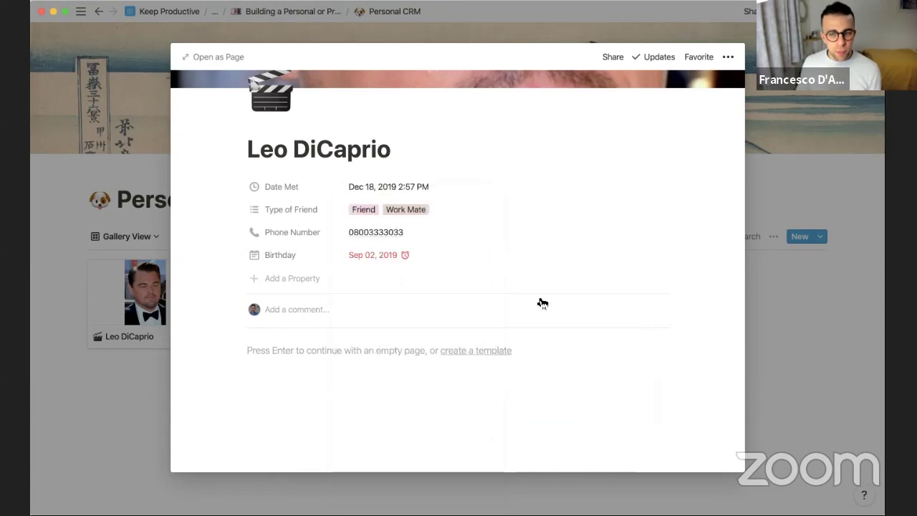
Change the Birthday date to Sep 02, 2020
click(381, 253)
click(486, 224)
click(486, 224)
click(476, 226)
click(476, 227)
click(476, 227)
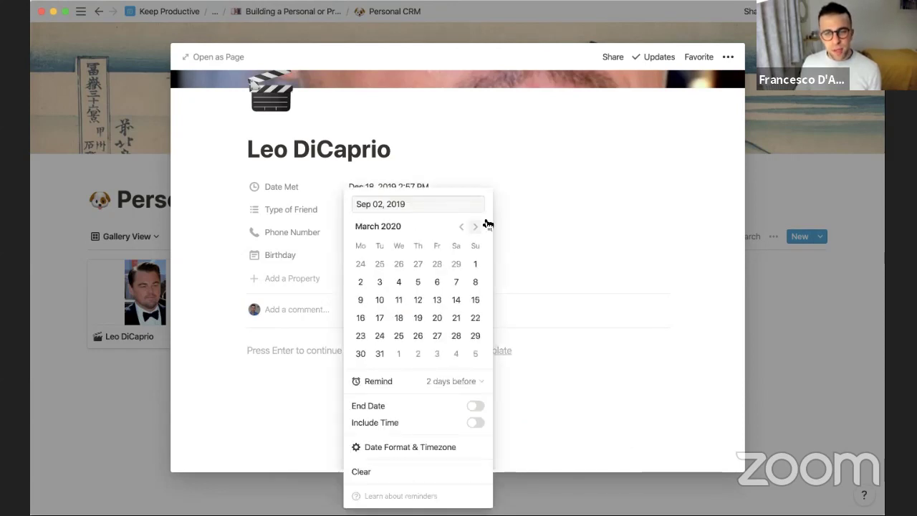
click(476, 227)
click(476, 227)
click(475, 226)
click(476, 227)
click(476, 227)
click(476, 226)
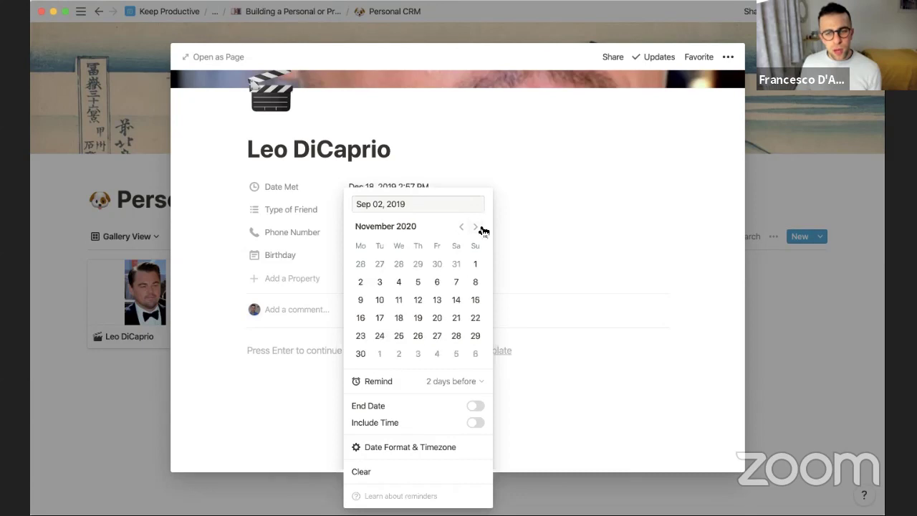
click(475, 227)
click(476, 227)
click(461, 226)
click(461, 226)
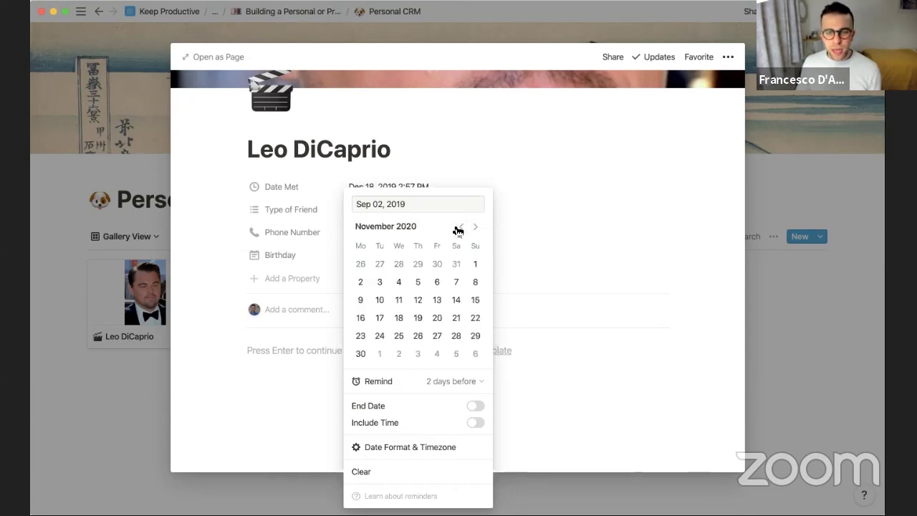
click(461, 227)
click(461, 228)
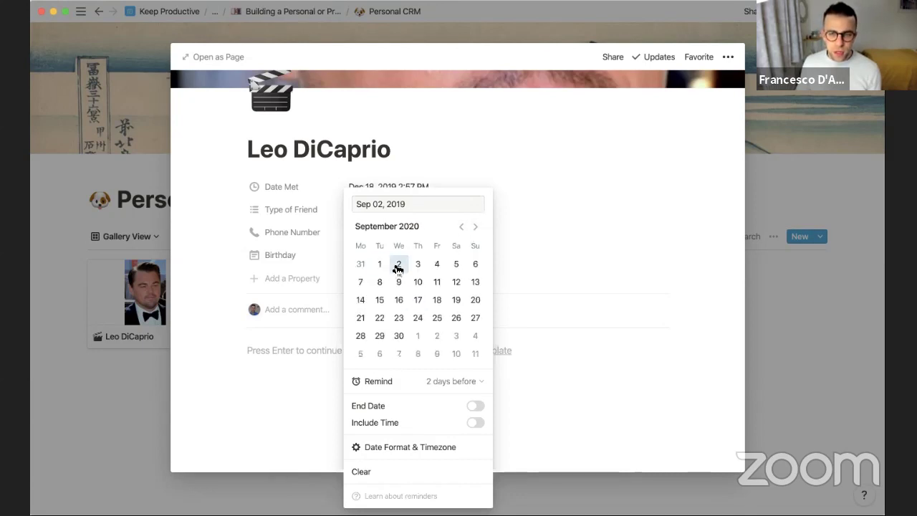
click(398, 264)
key(Escape)
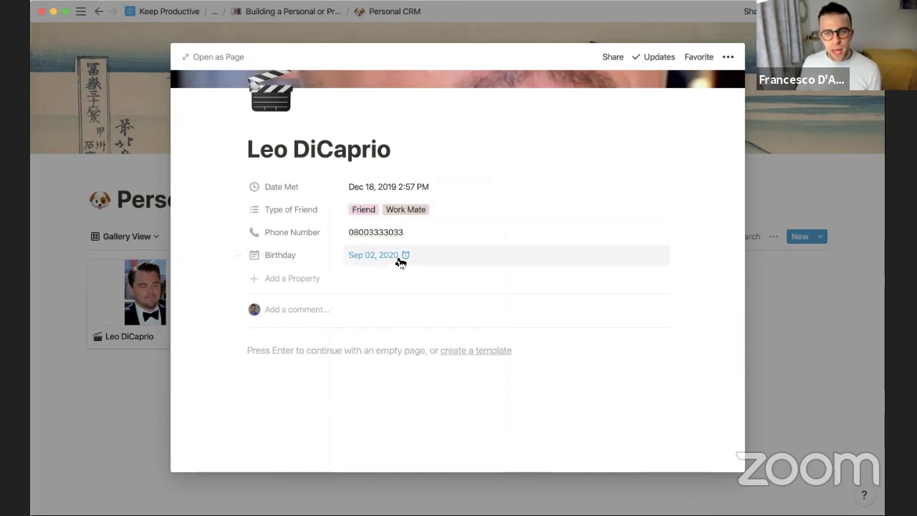
scroll(258, 231, up, 3)
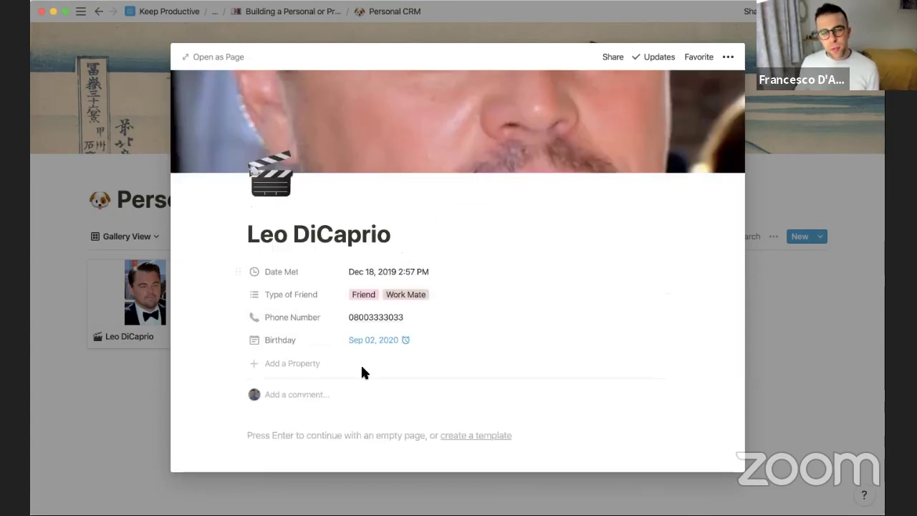
scroll(362, 372, down, 3)
Add a Last Edited Time property named 'Last Time Updated' to Leo's page
click(310, 270)
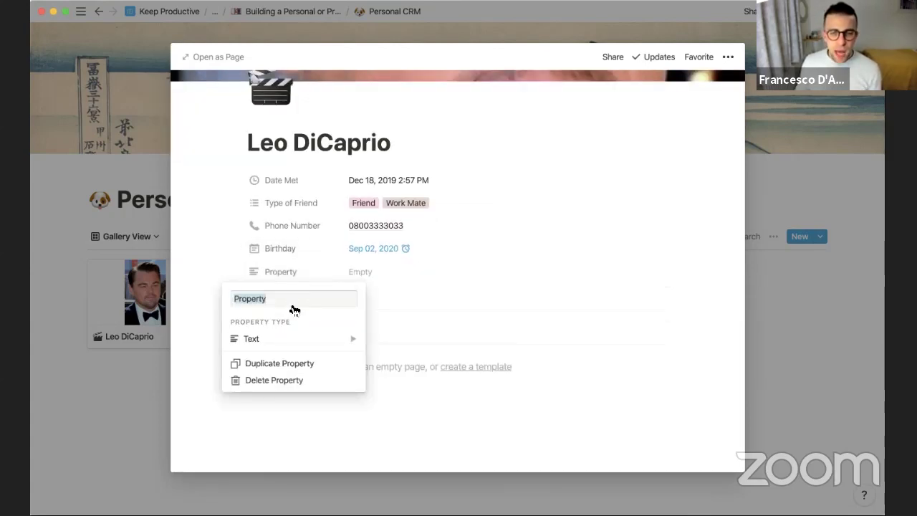
mouse_move(287, 338)
scroll(399, 349, down, 3)
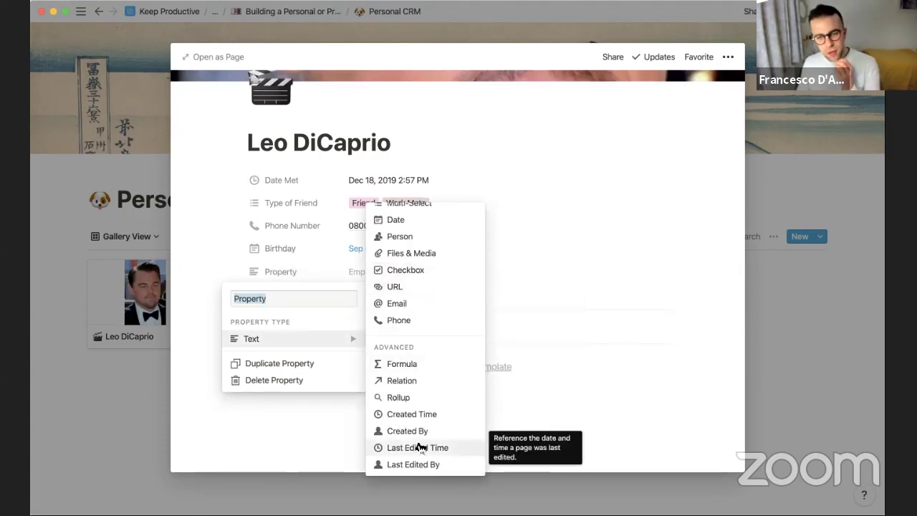
scroll(421, 431, down, 1)
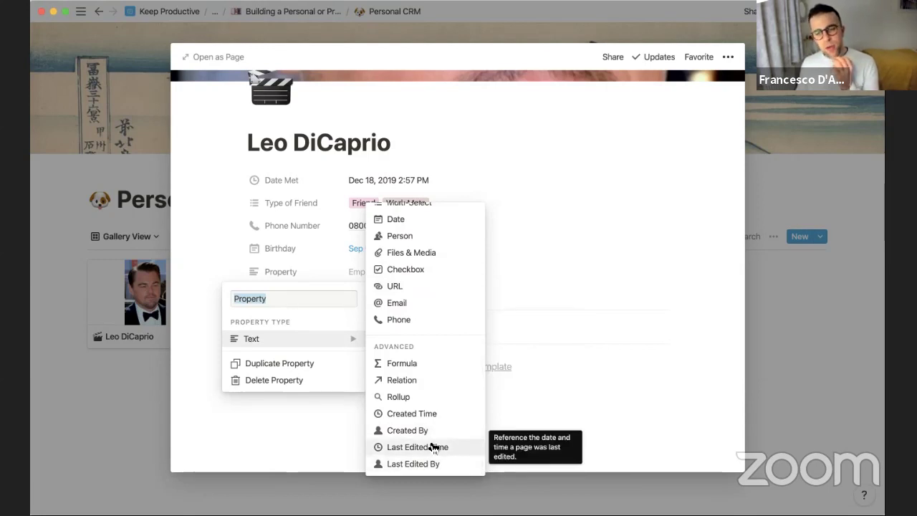
click(434, 445)
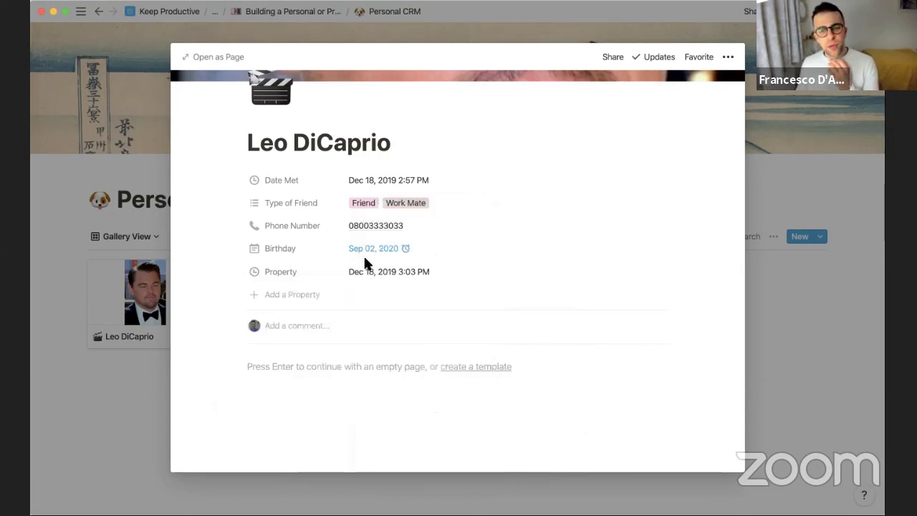
click(320, 391)
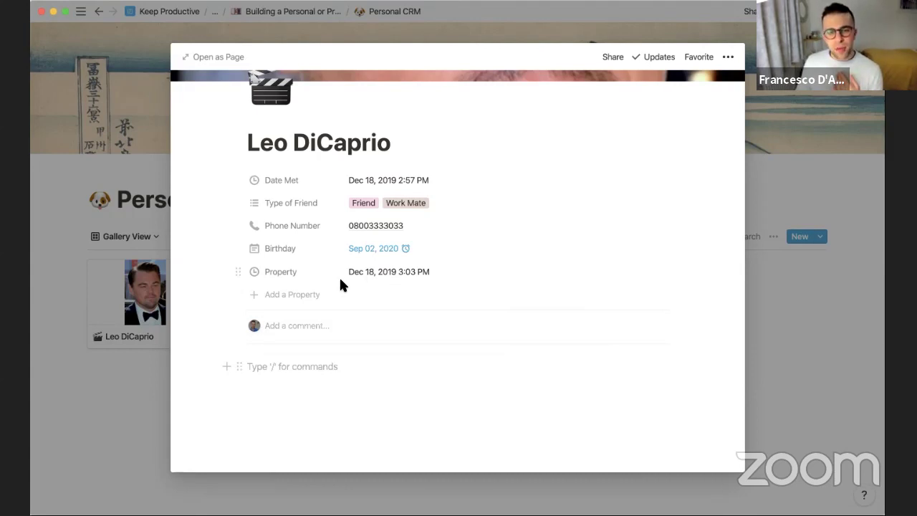
click(283, 272)
text(La)
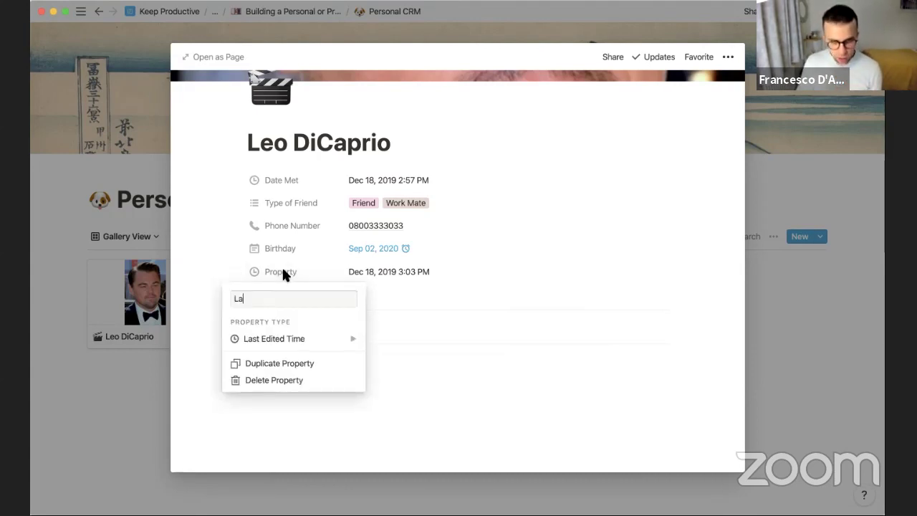
text(st Time Updated)
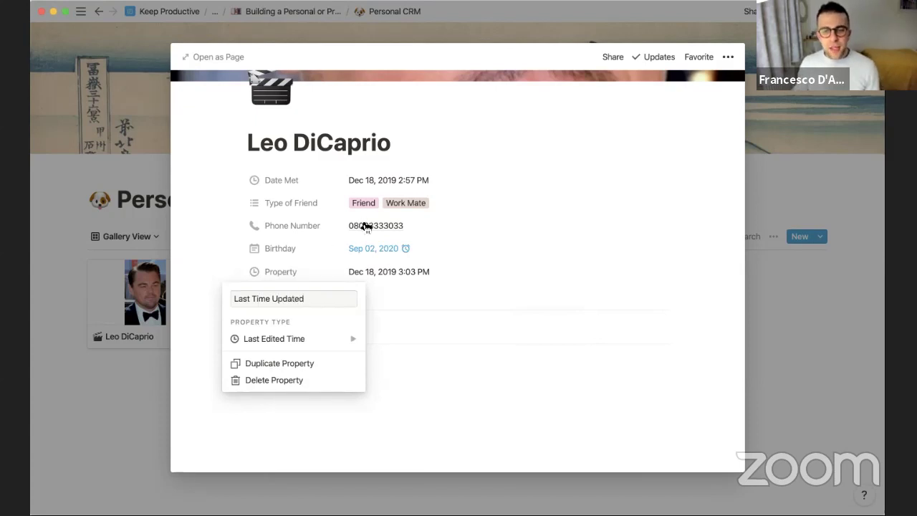
key(Return)
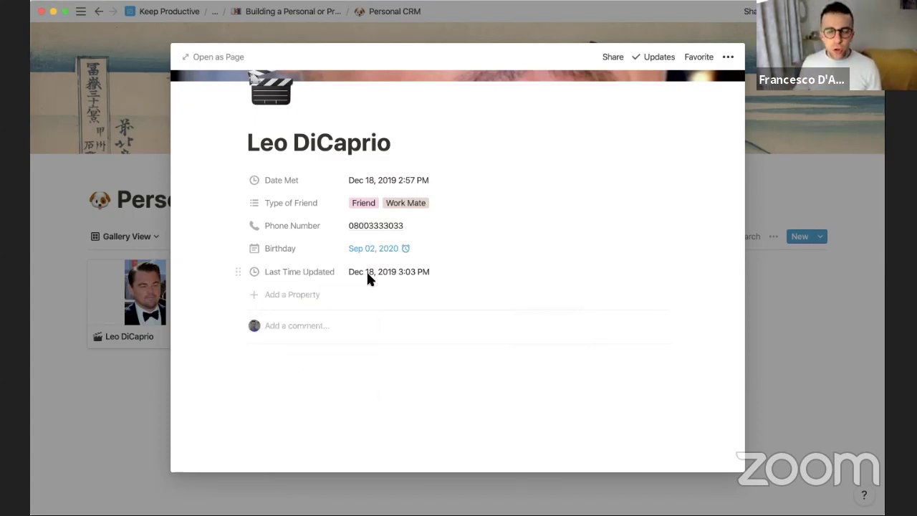
Add a Date-type property named 'Next Meeting'
click(312, 294)
mouse_move(308, 366)
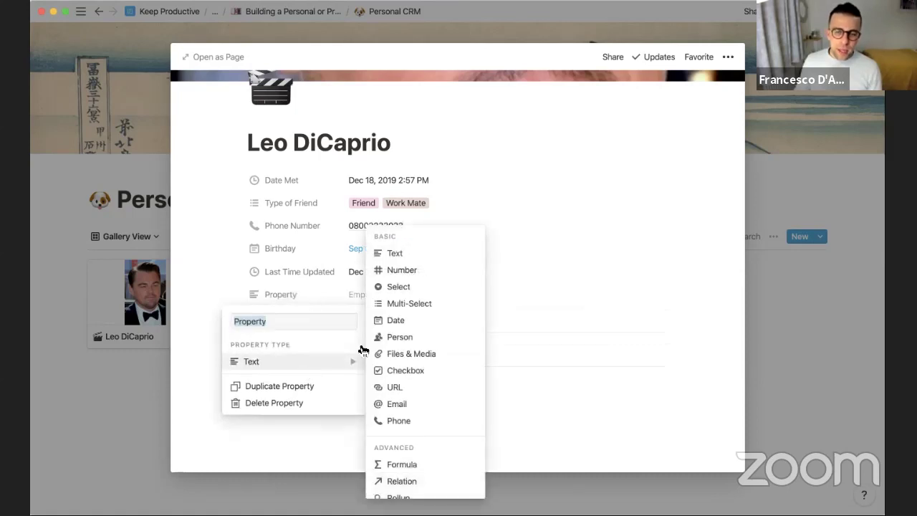
click(376, 322)
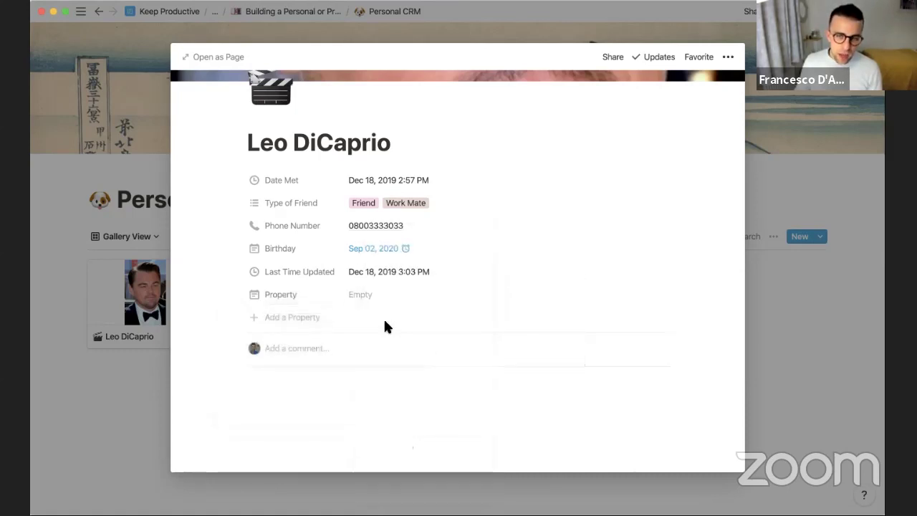
click(289, 301)
text(Next Date)
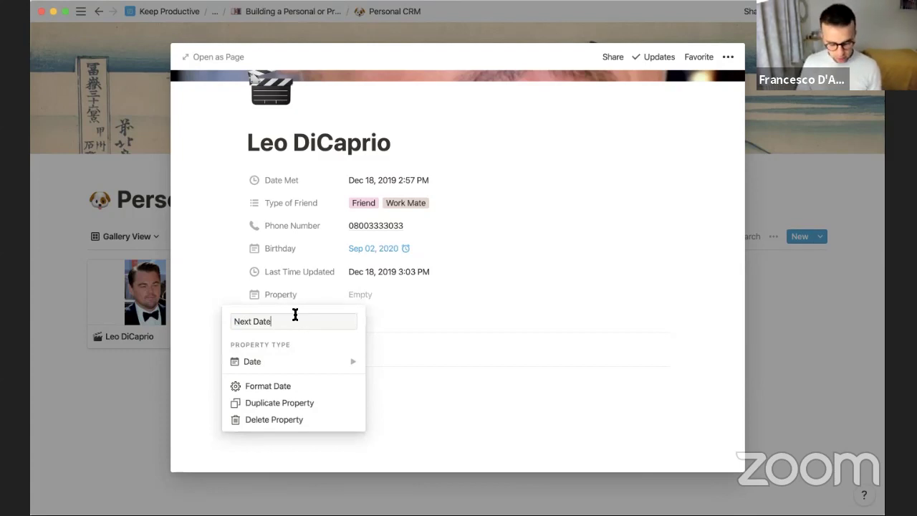
key(super+a)
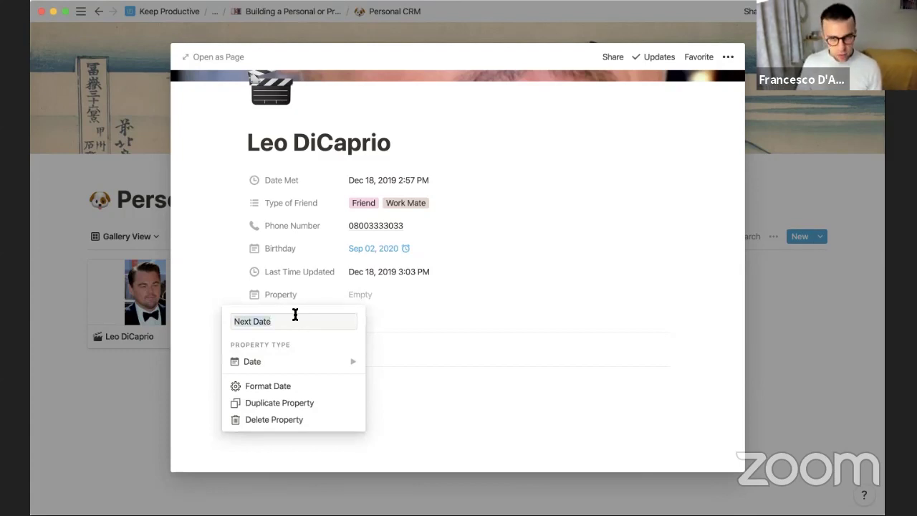
text(Next)
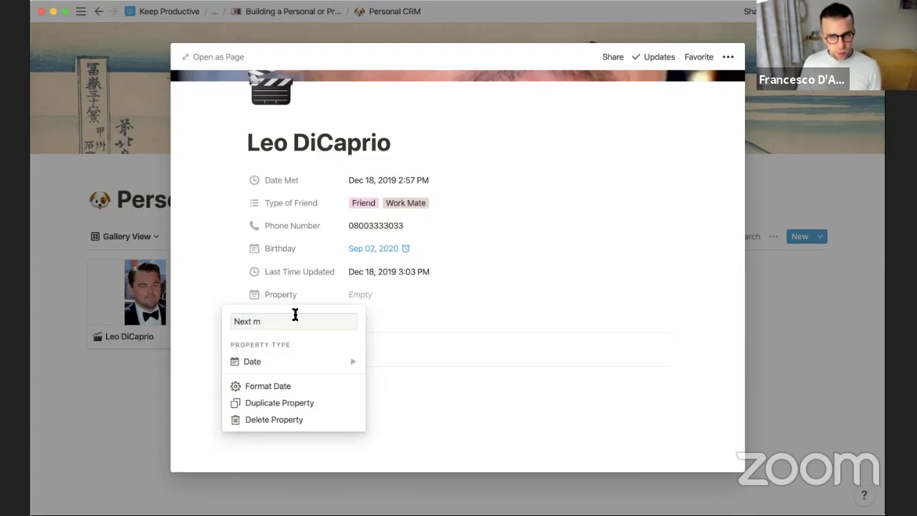
key(Return)
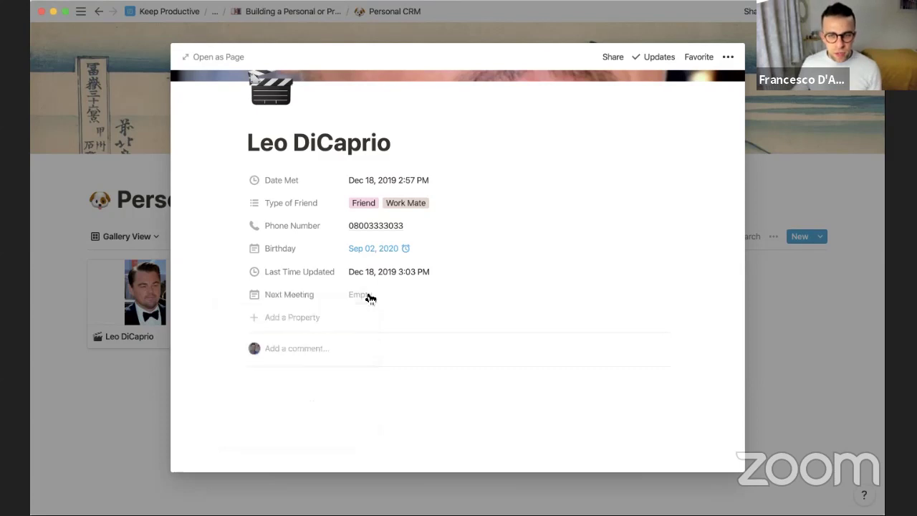
Set Next Meeting to Dec 23, 2019
click(367, 295)
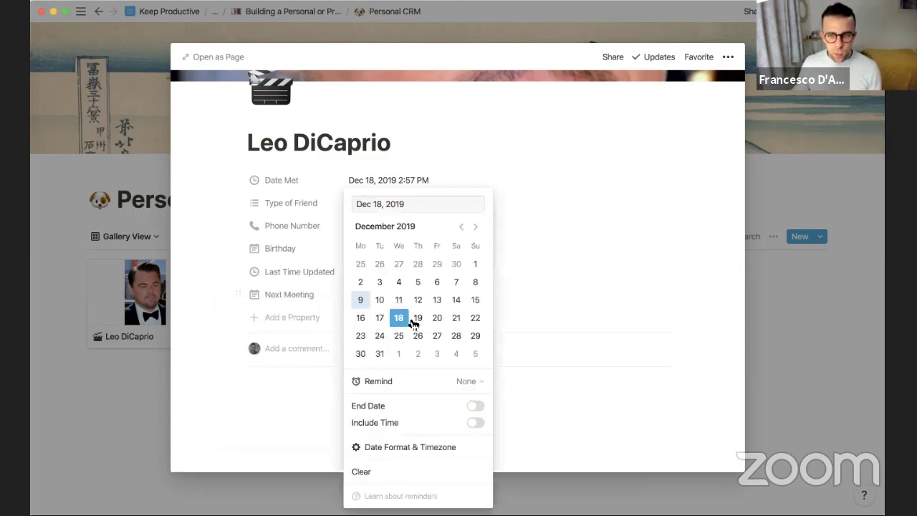
click(361, 339)
click(321, 304)
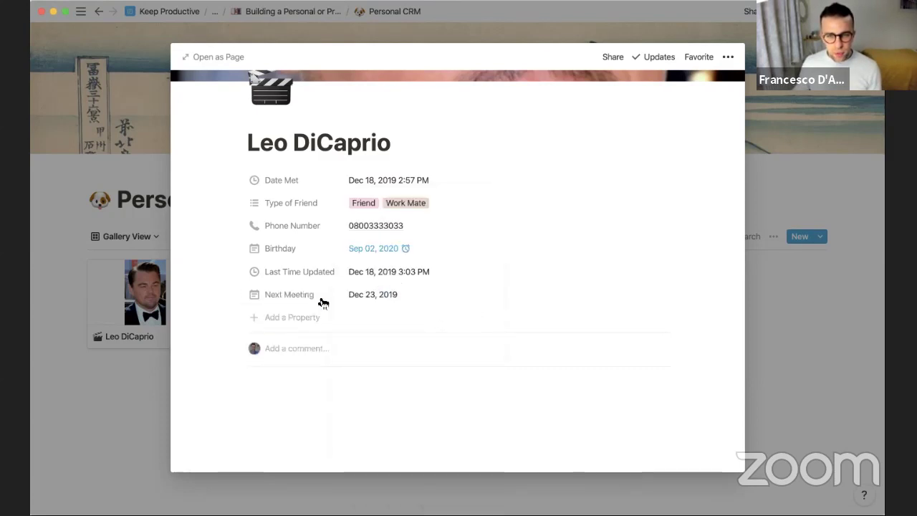
Move Next Meeting to the top of Leo's properties list
drag(239, 294, 240, 163)
scroll(392, 200, up, 3)
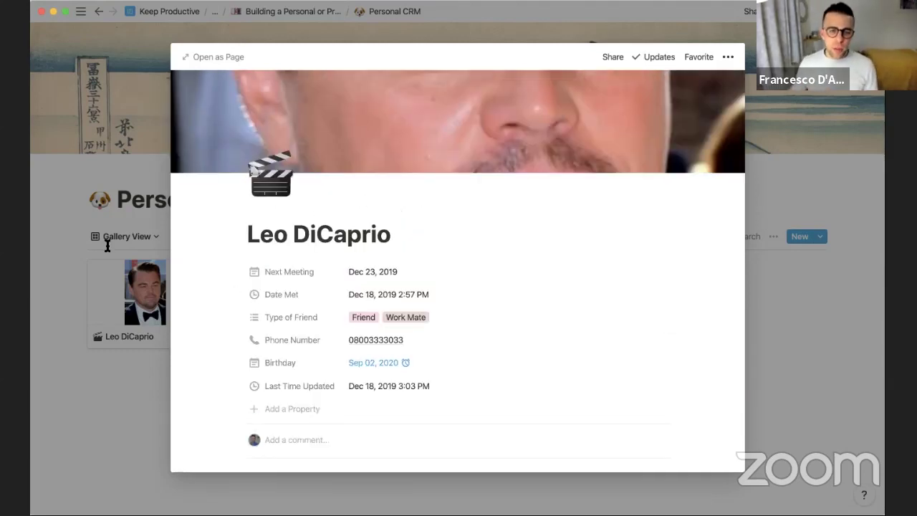
click(106, 245)
click(161, 299)
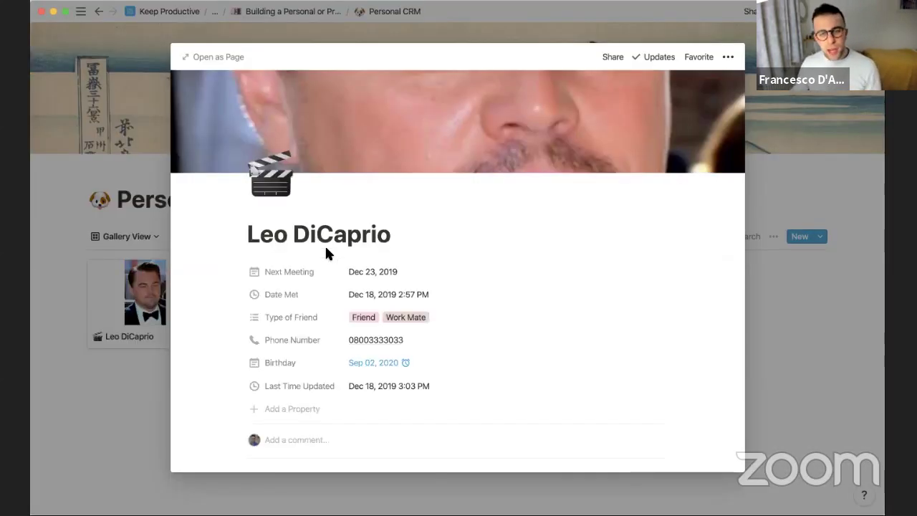
scroll(327, 250, down, 2)
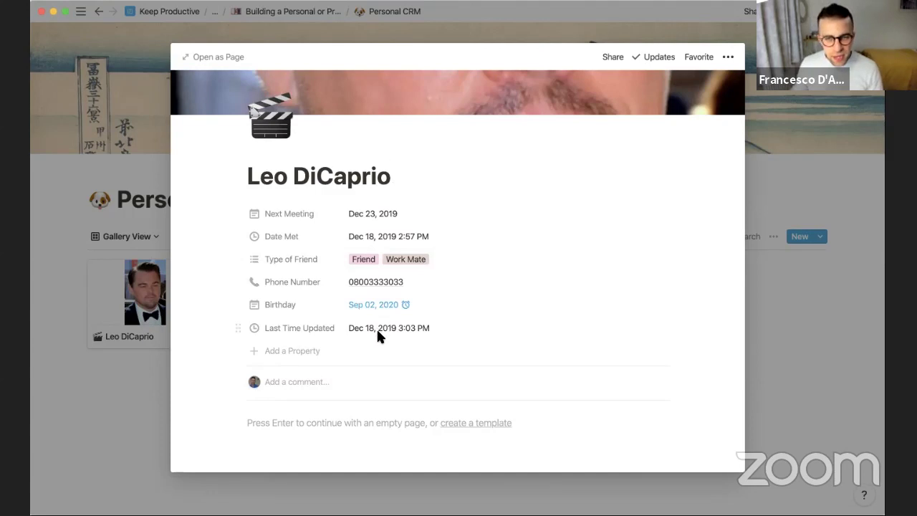
scroll(377, 327, up, 2)
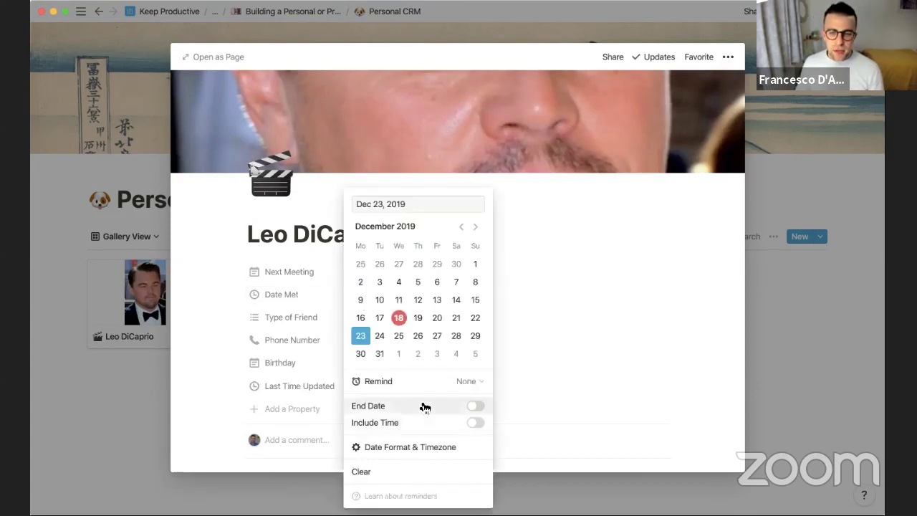
Give Next Meeting a reminder 1 day before, without a time
click(476, 425)
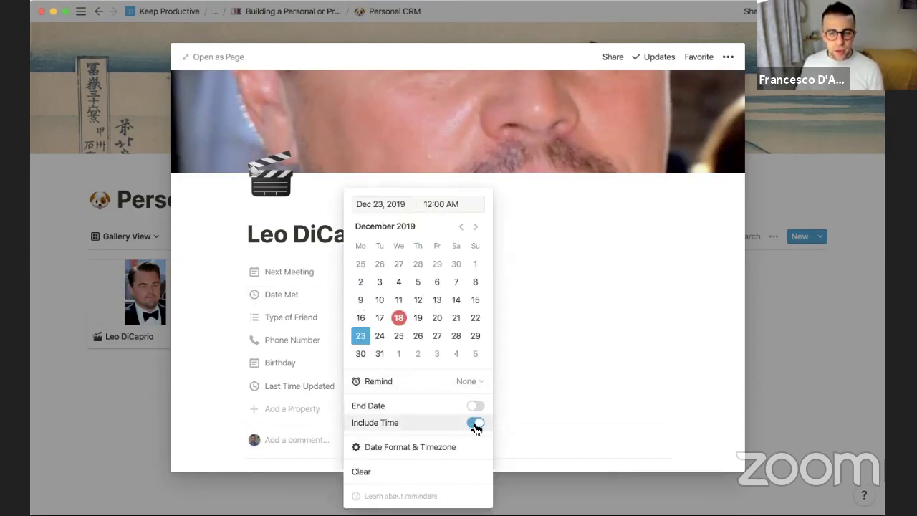
click(475, 424)
click(470, 382)
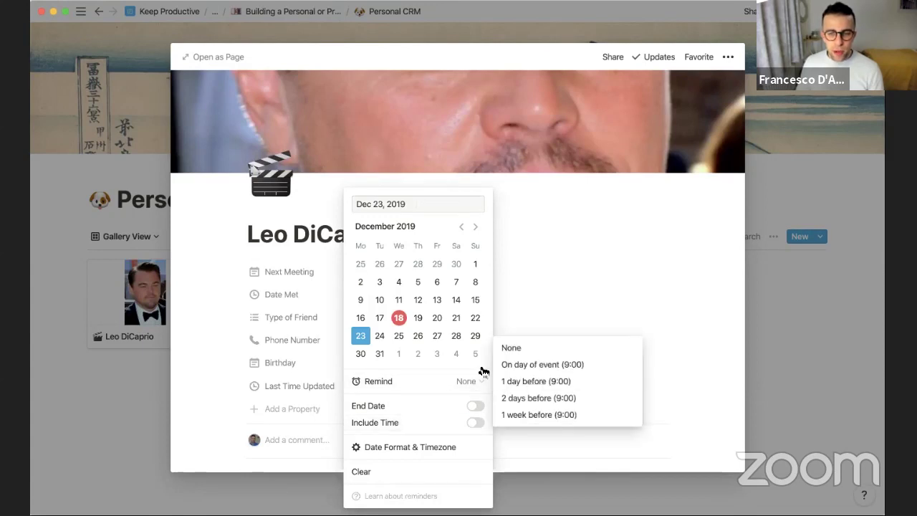
click(527, 380)
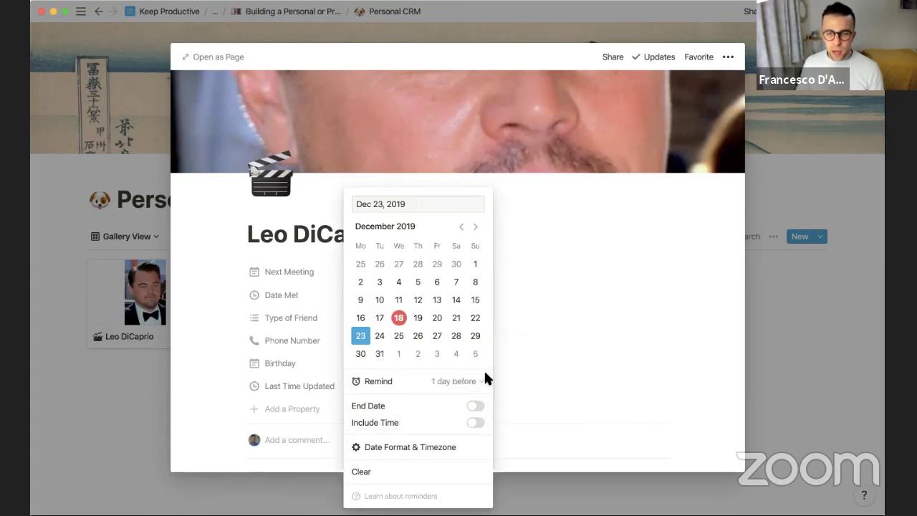
click(550, 303)
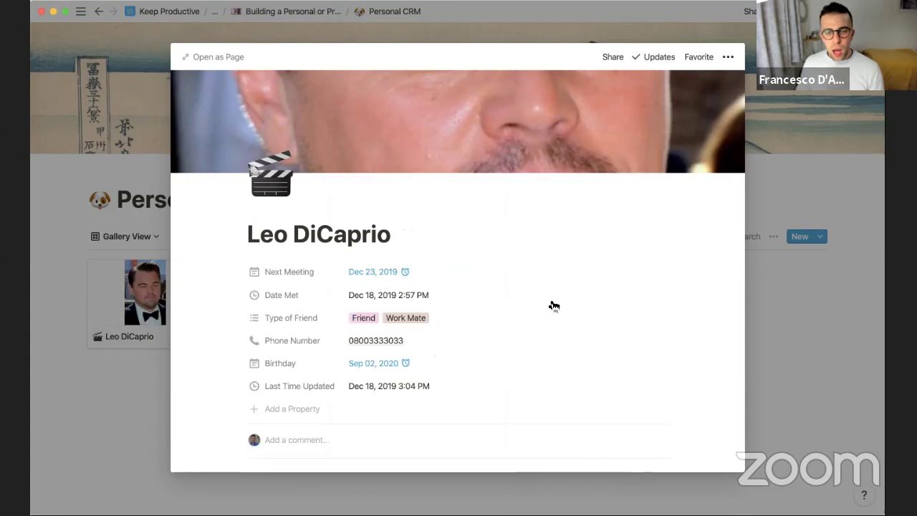
Show Next Meeting in Relative format as Monday, then return to the gallery
click(399, 271)
mouse_move(471, 445)
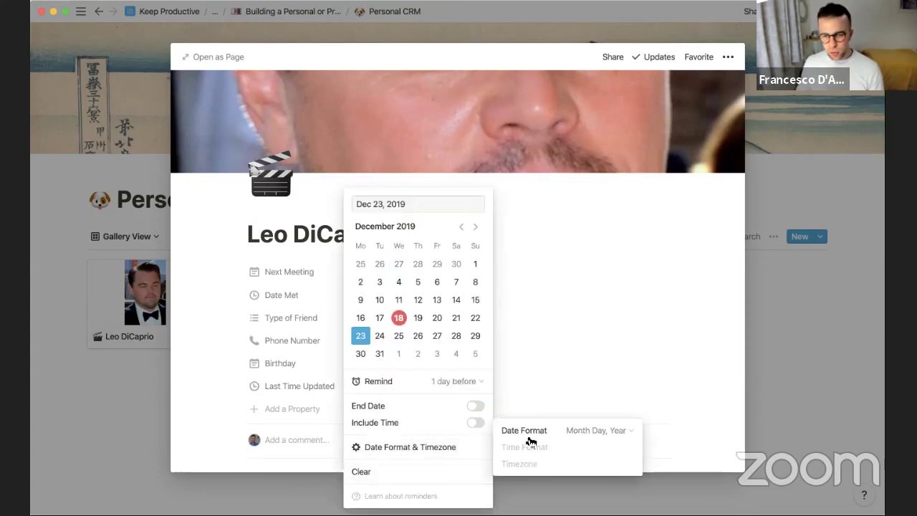
click(597, 430)
click(577, 408)
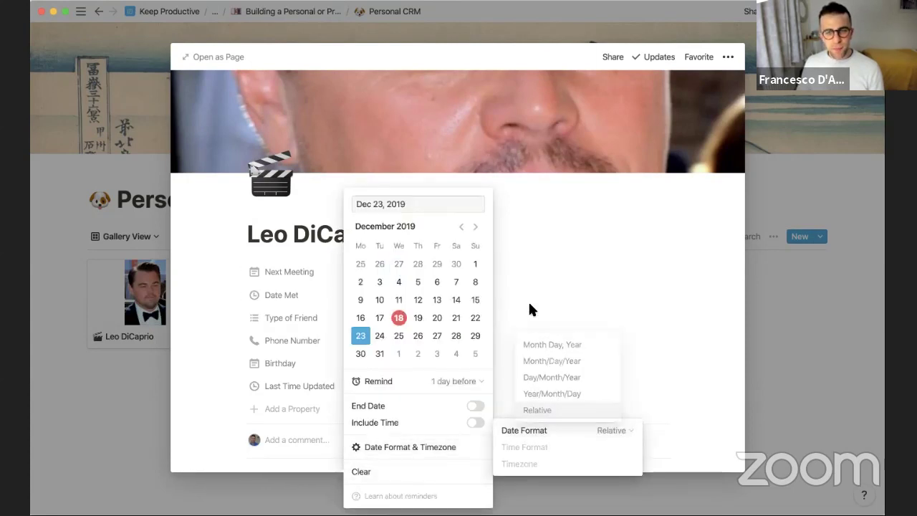
click(513, 282)
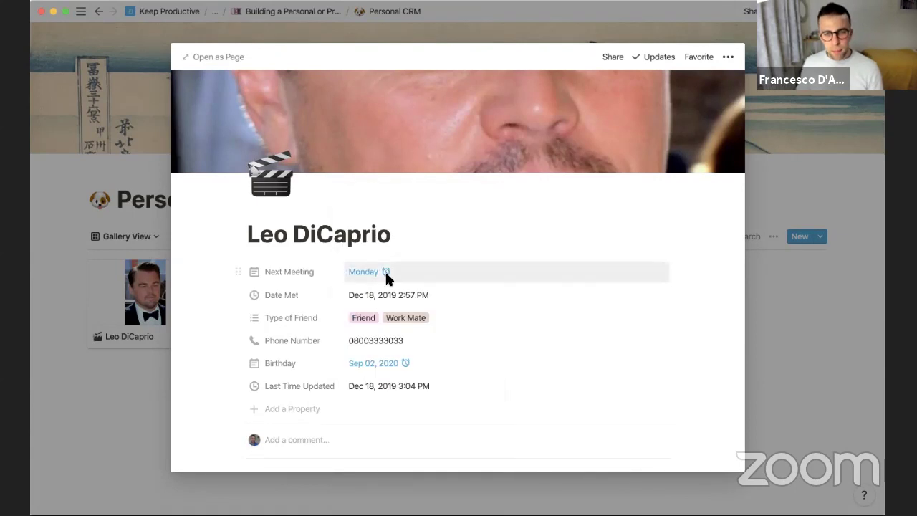
click(70, 244)
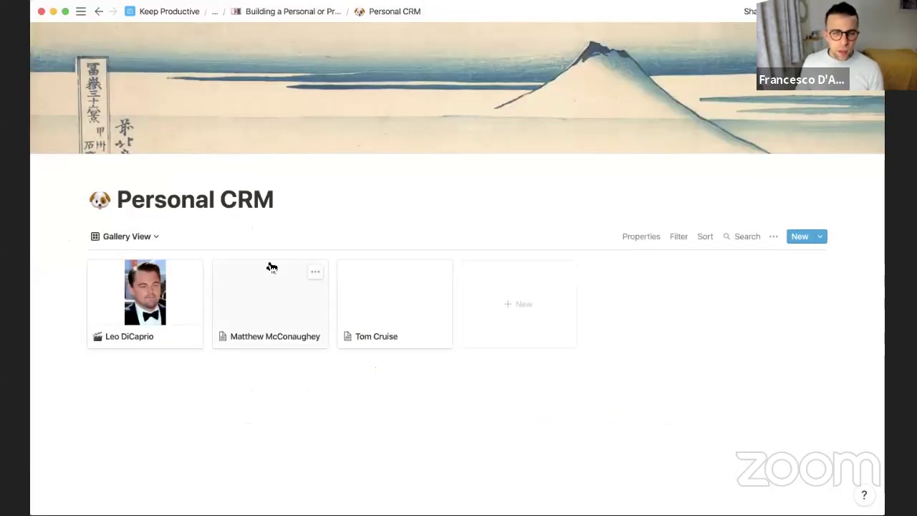
Turn on the Type of Friend property in the gallery card display options
click(129, 237)
click(225, 219)
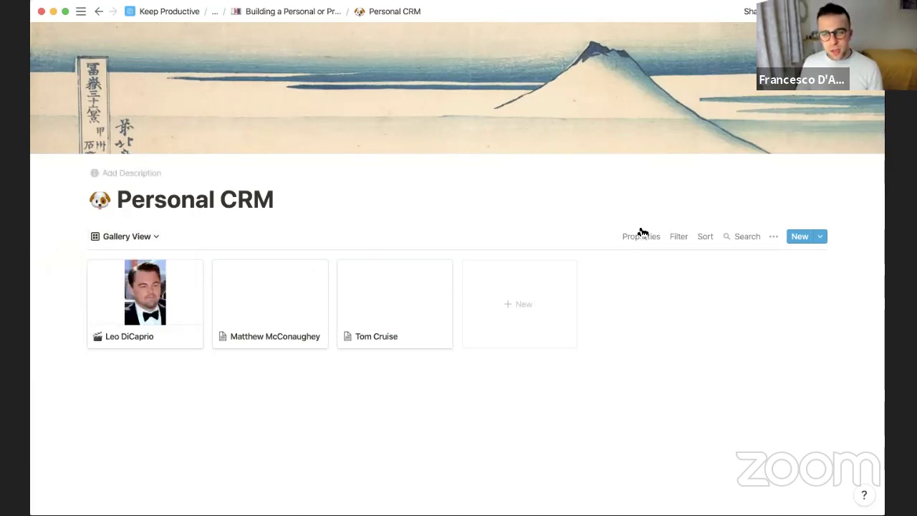
click(642, 235)
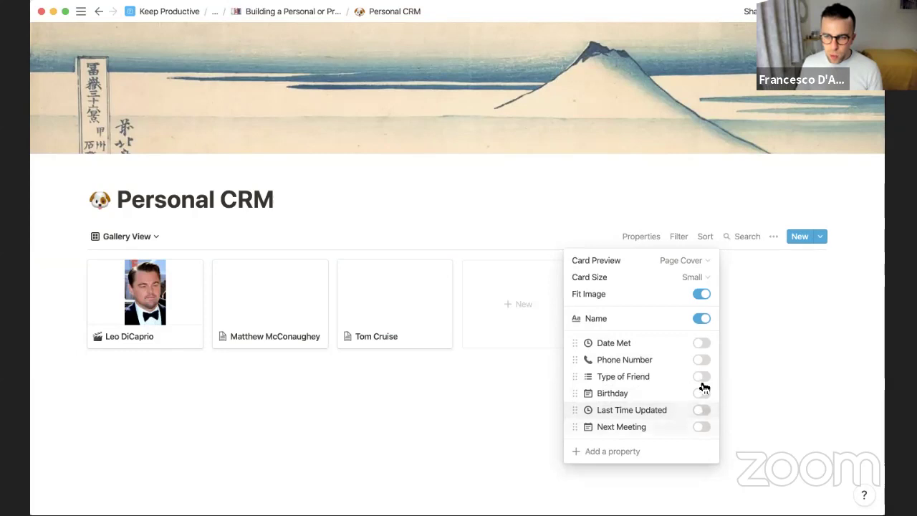
click(703, 378)
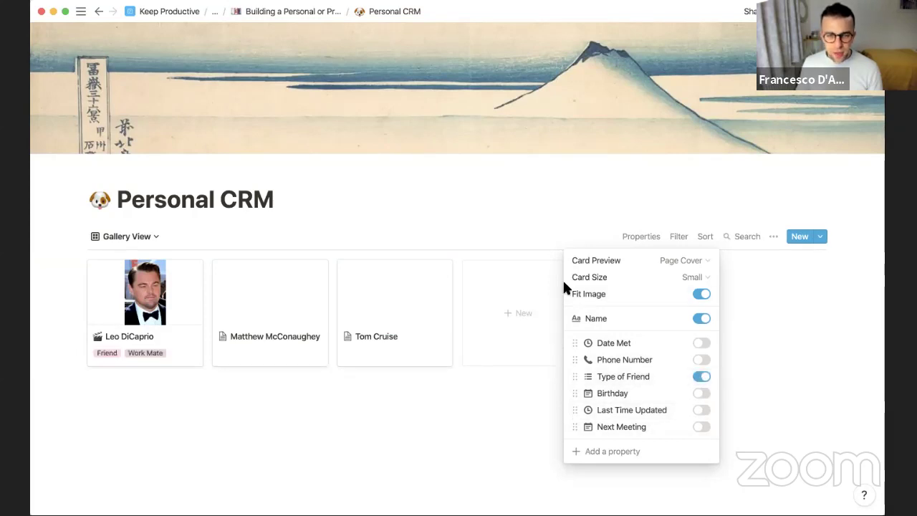
click(502, 285)
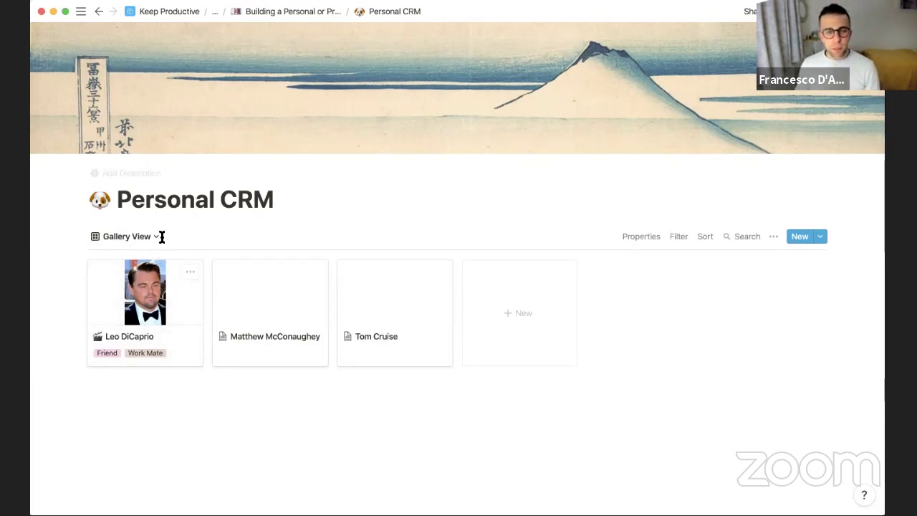
click(154, 238)
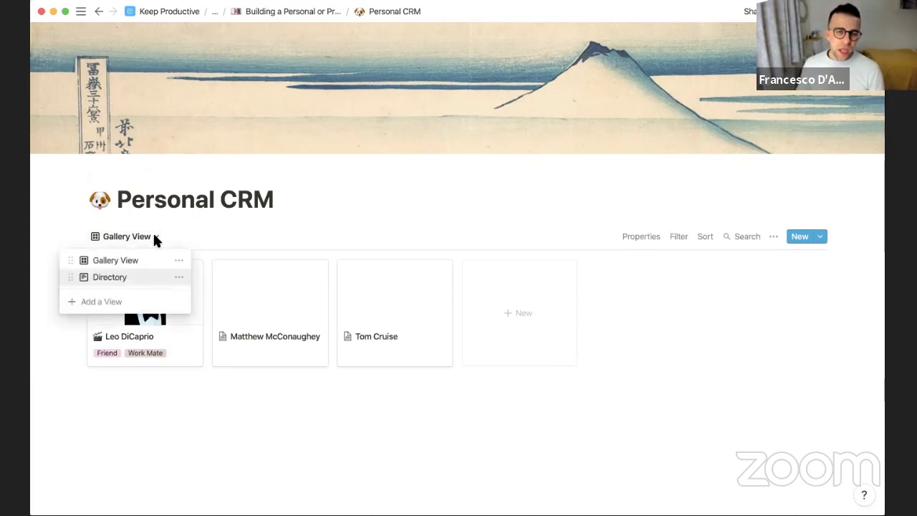
Create a Calendar-type view named 'Calendar' for the Personal CRM database
click(111, 305)
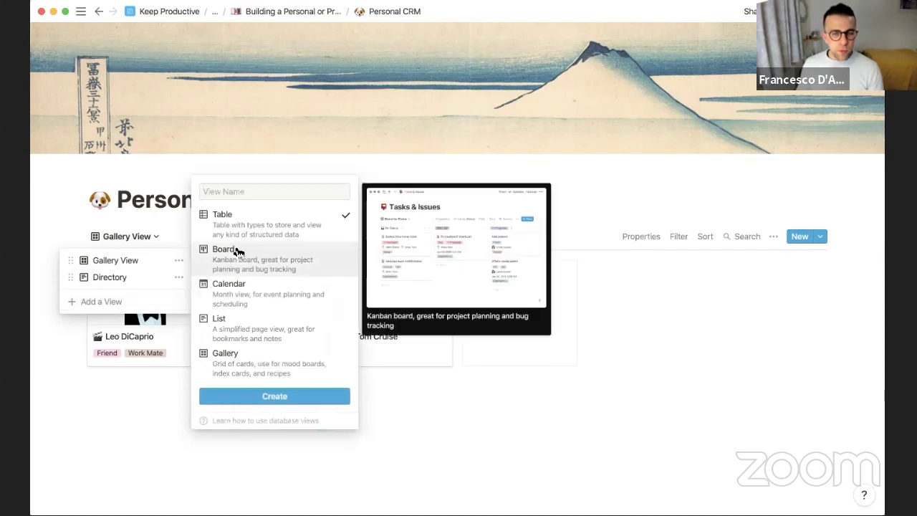
click(256, 284)
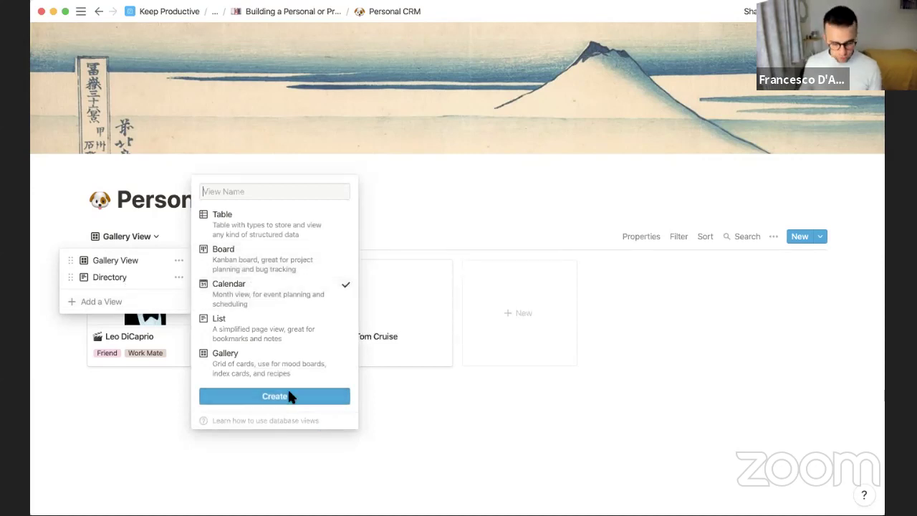
text(Calendar)
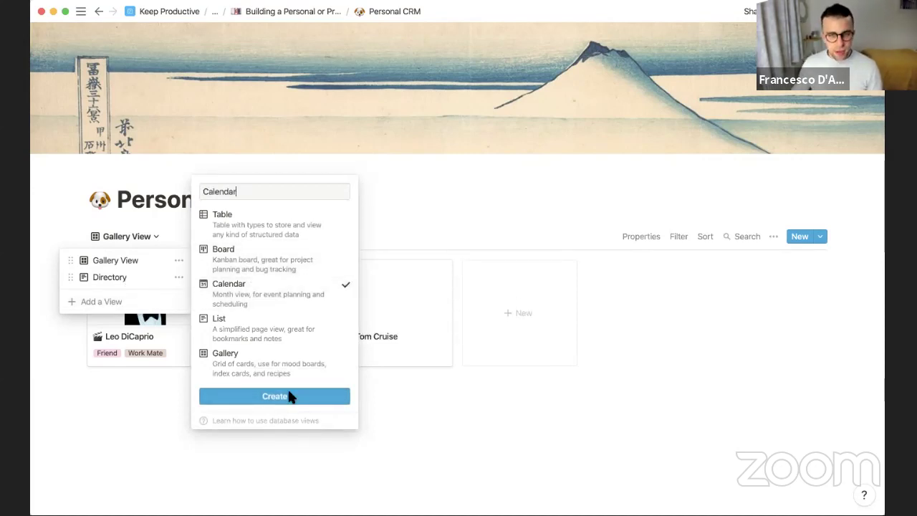
click(291, 396)
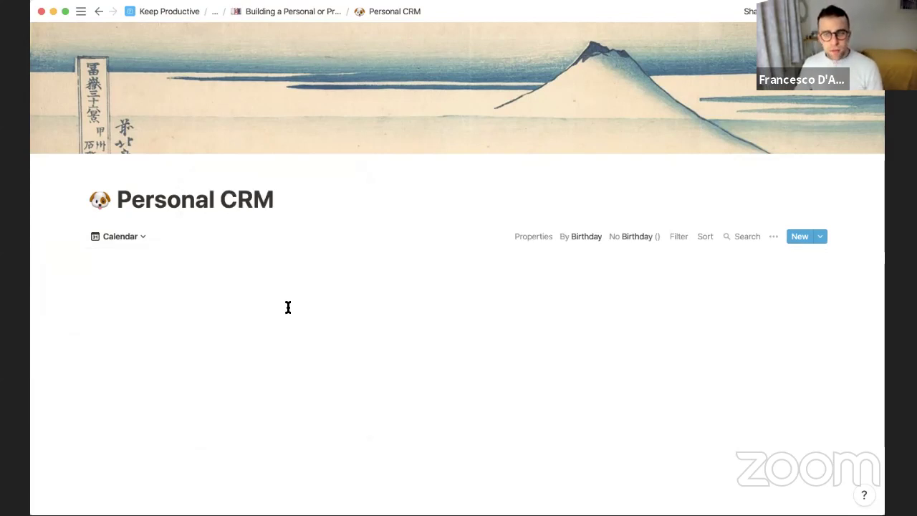
scroll(322, 262, down, 6)
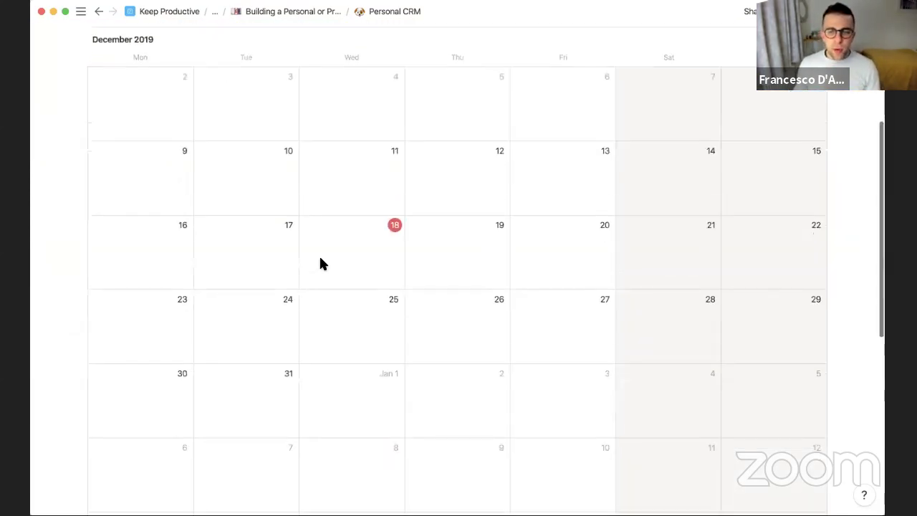
scroll(322, 263, up, 4)
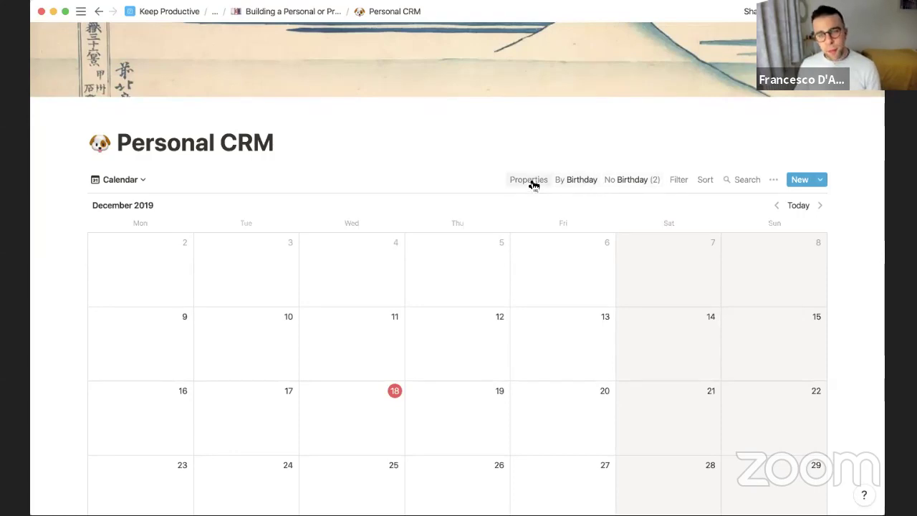
Try laying the calendar out by Date Met, then by Last Time Updated, and drag one friend's entry to December 11
click(575, 183)
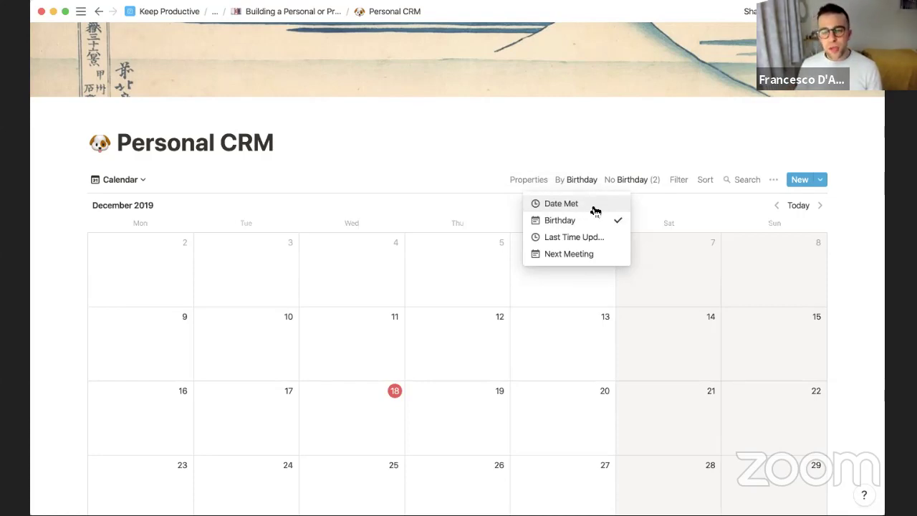
click(586, 207)
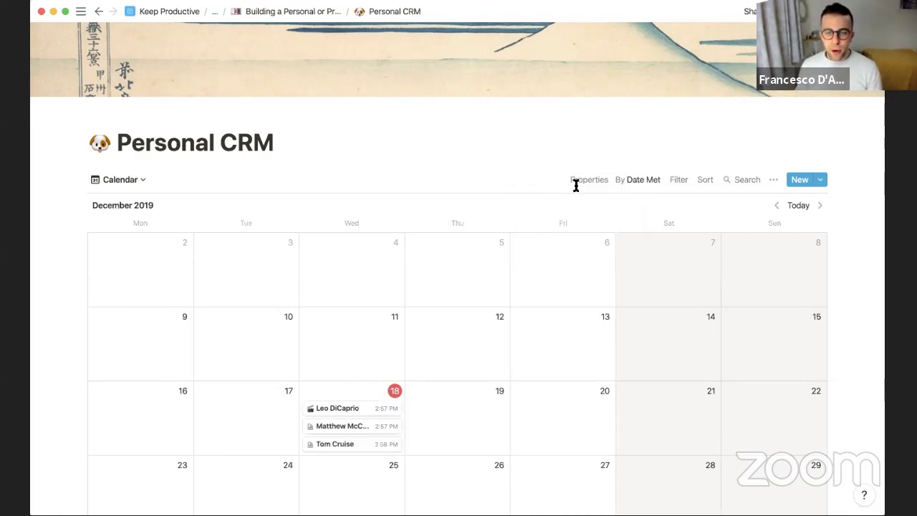
click(582, 182)
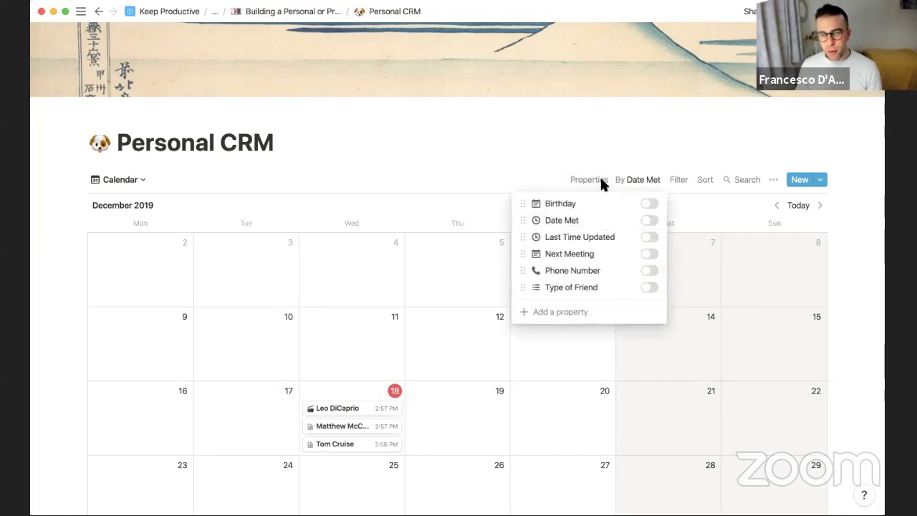
click(640, 180)
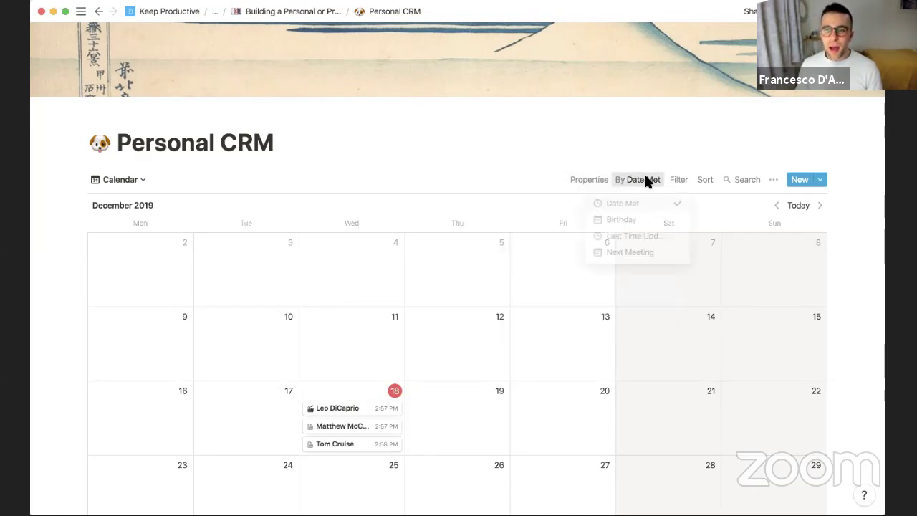
click(648, 239)
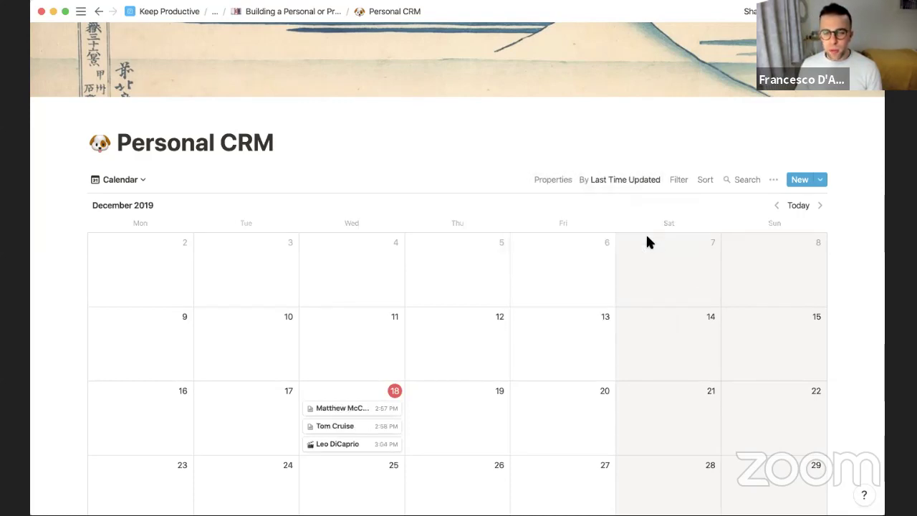
scroll(516, 348, down, 2)
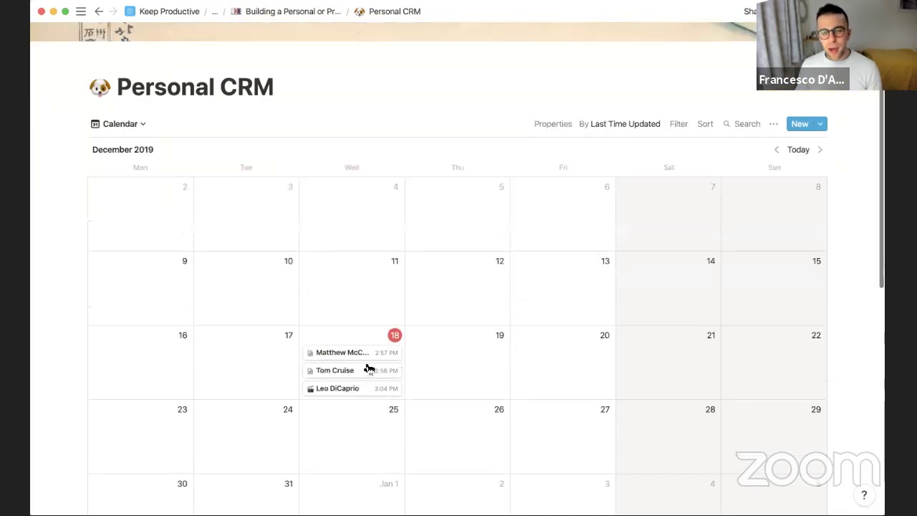
drag(361, 352, 412, 336)
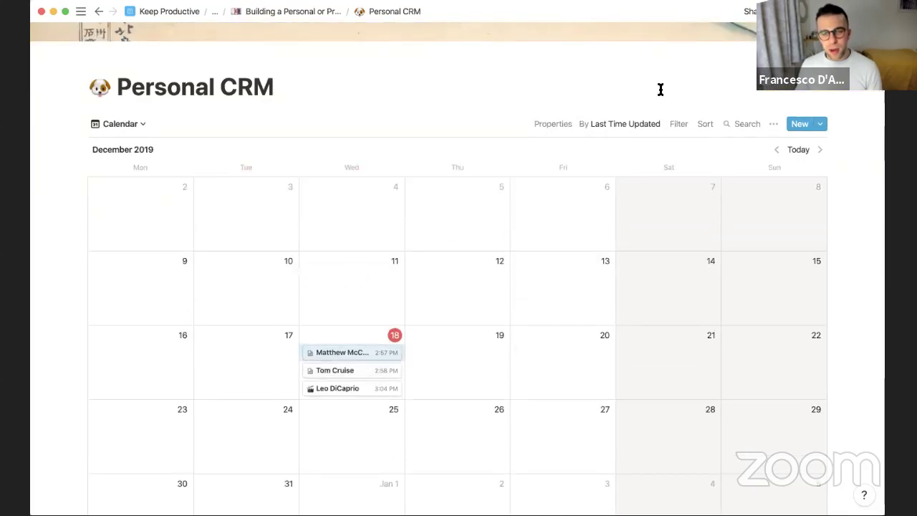
Lay the calendar out by the Next Meeting date property
click(617, 124)
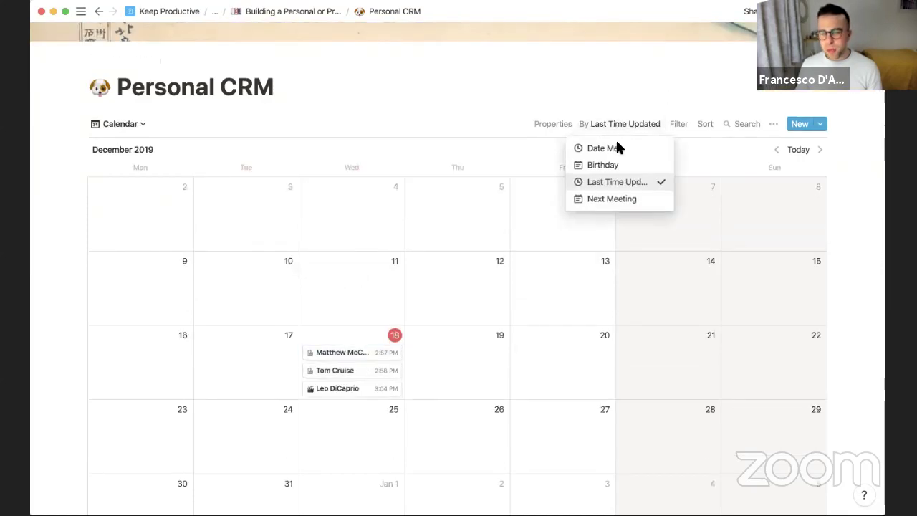
click(621, 199)
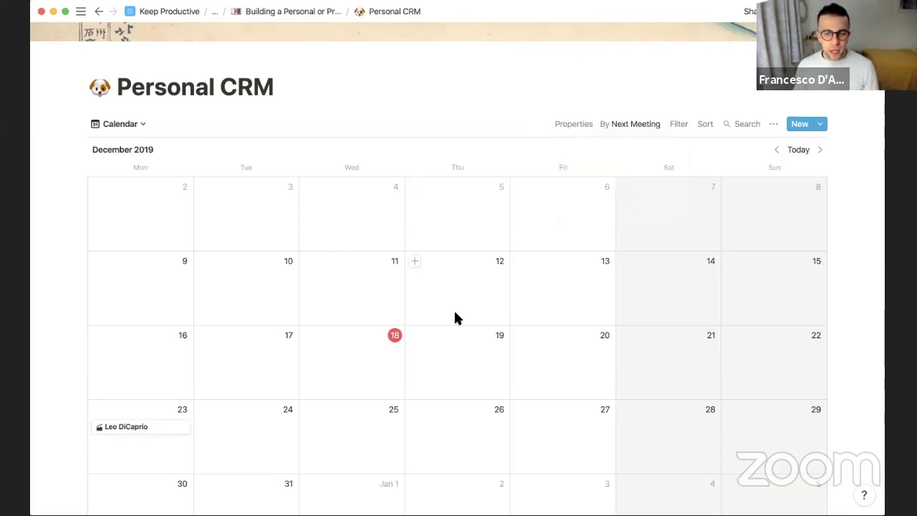
scroll(454, 309, down, 5)
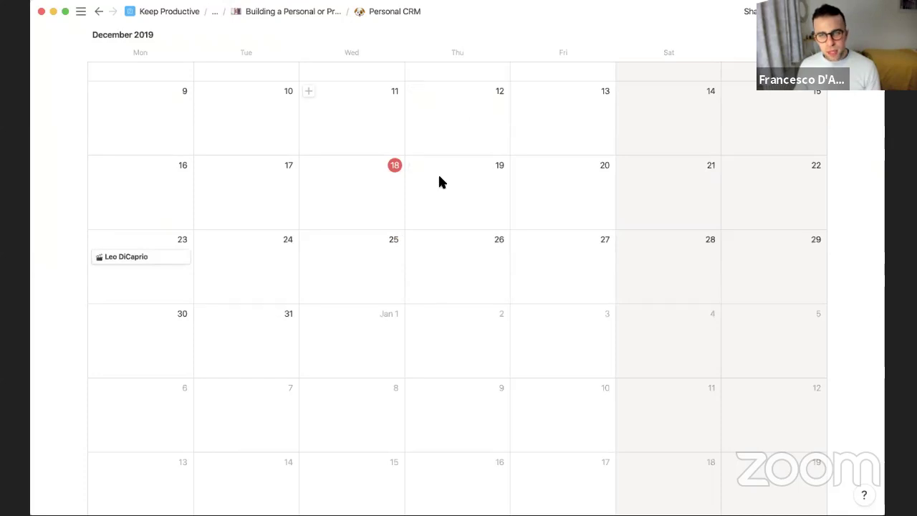
scroll(438, 173, up, 3)
Place the friend with no next meeting onto December 31
click(604, 119)
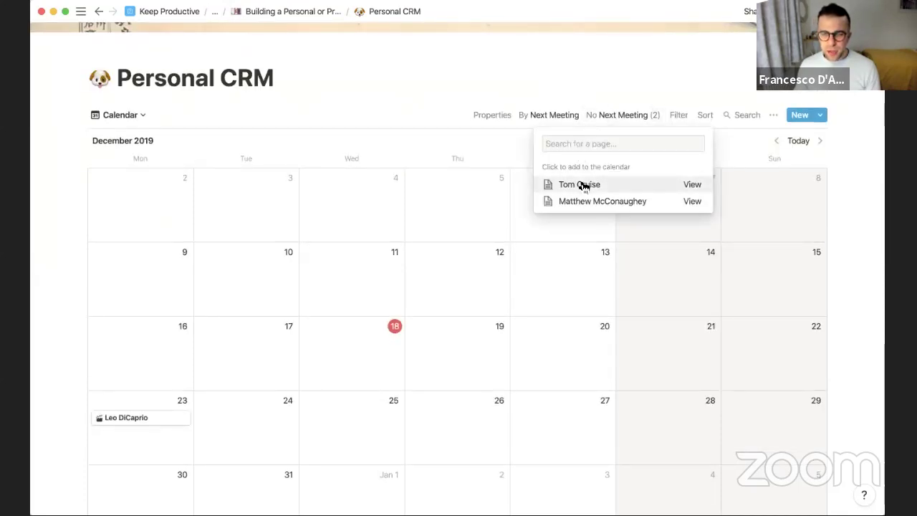
click(584, 186)
click(365, 273)
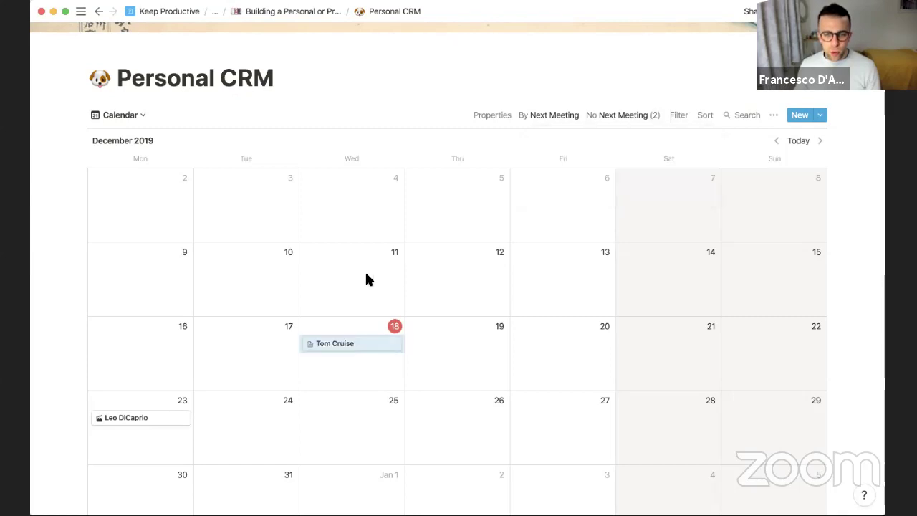
scroll(362, 244, down, 2)
drag(359, 231, 266, 385)
scroll(265, 387, down, 2)
scroll(265, 385, up, 4)
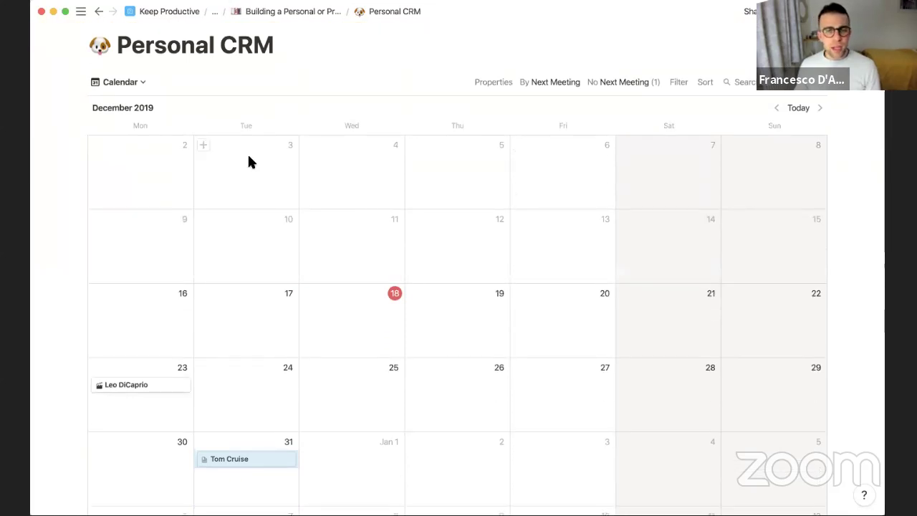
Add a new board view named 'Planner' to the database
click(131, 86)
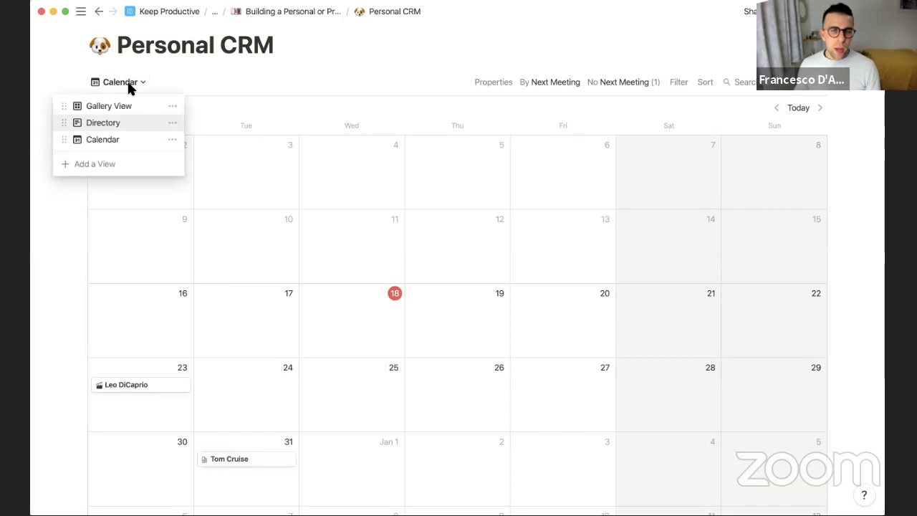
click(106, 165)
click(244, 120)
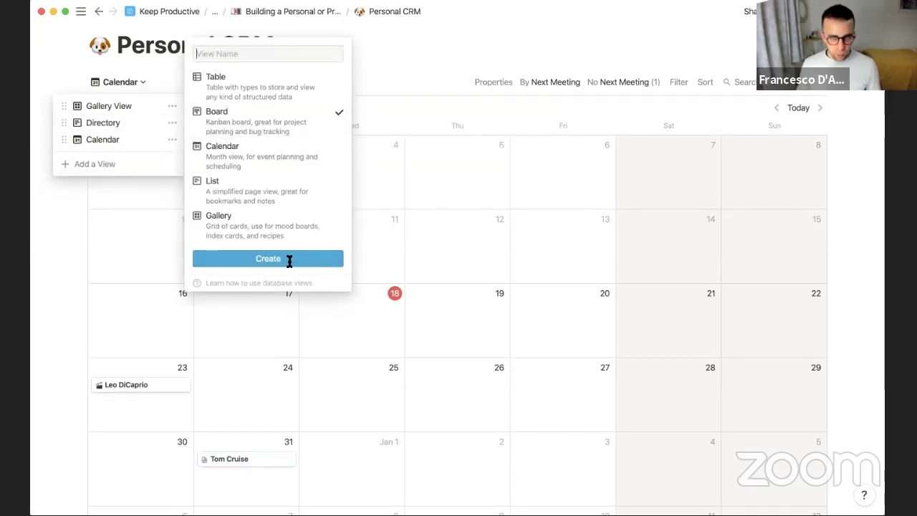
text(Planner)
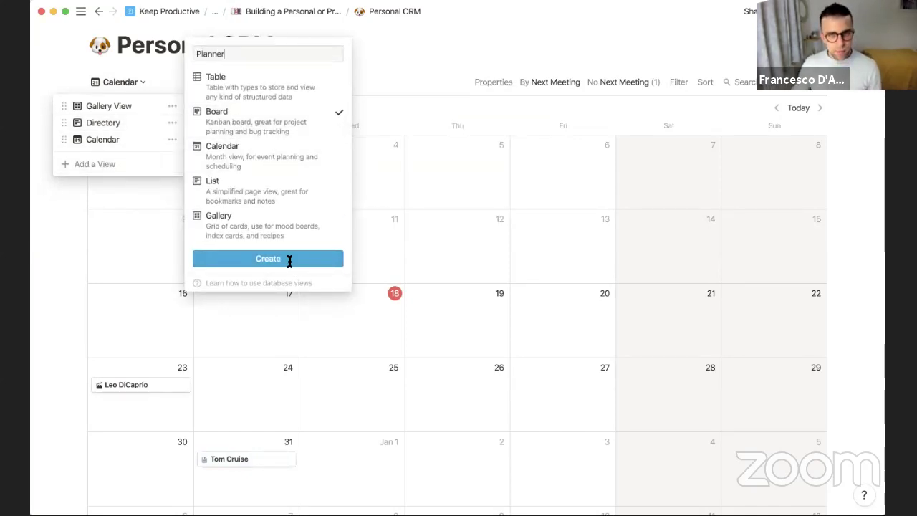
click(273, 259)
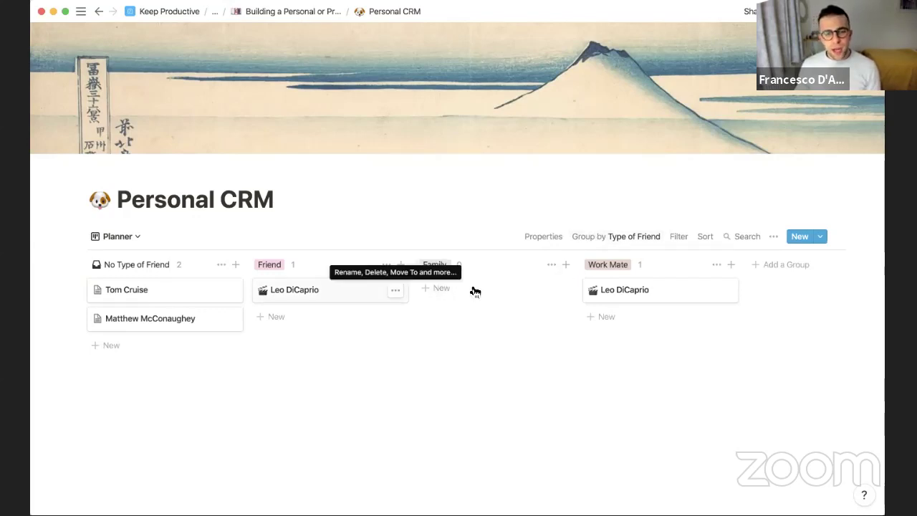
Show Last Time Updated on the board cards and check the grouping, which stays Type of Friend
click(548, 237)
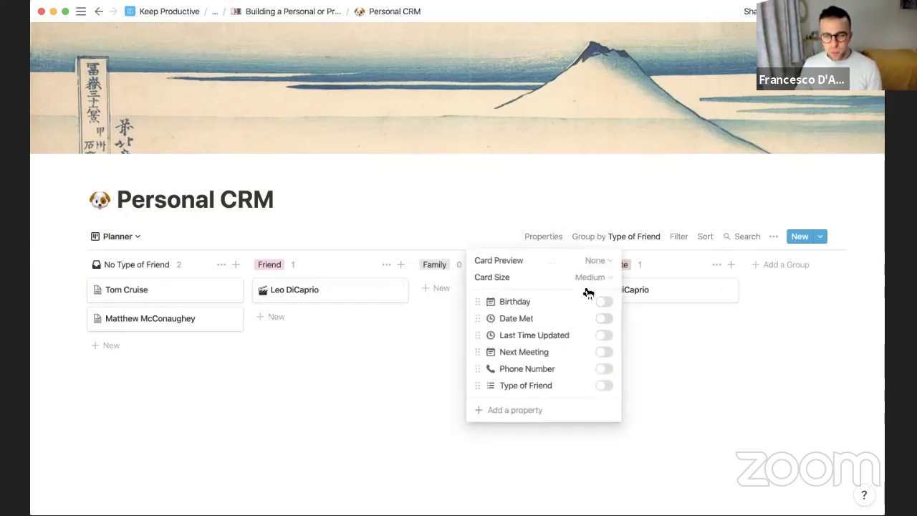
click(604, 336)
click(424, 336)
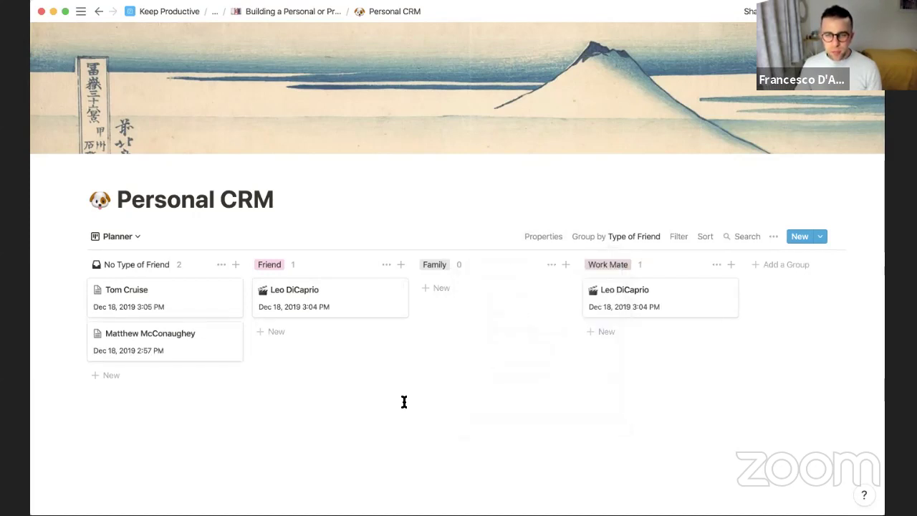
click(620, 236)
click(622, 259)
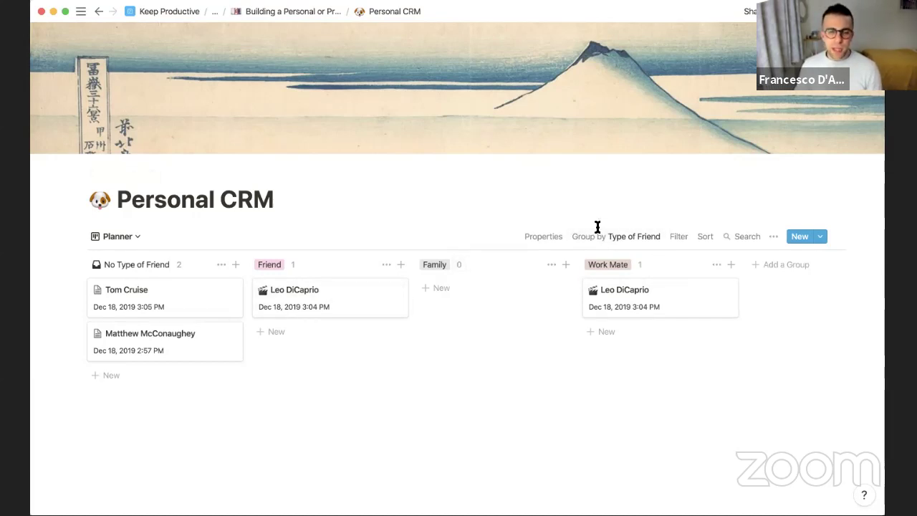
Switch to the Directory list view of friends
click(678, 242)
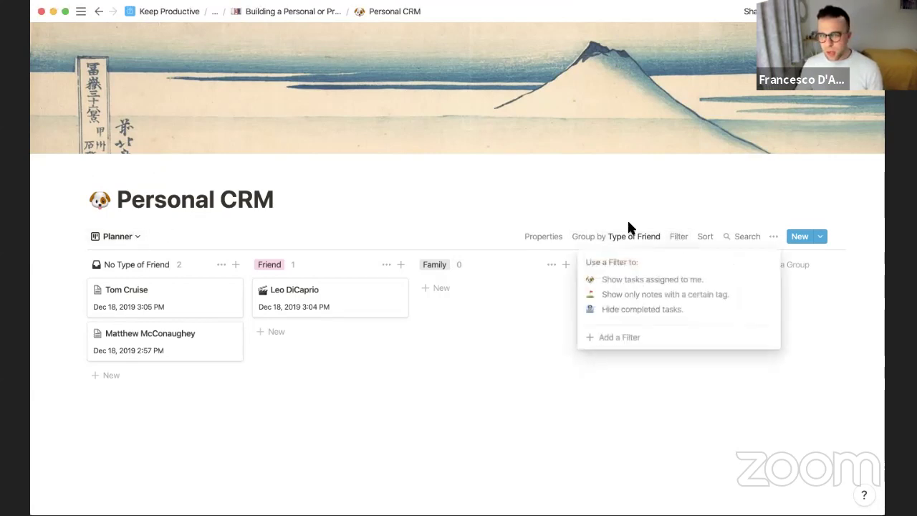
click(198, 236)
click(125, 238)
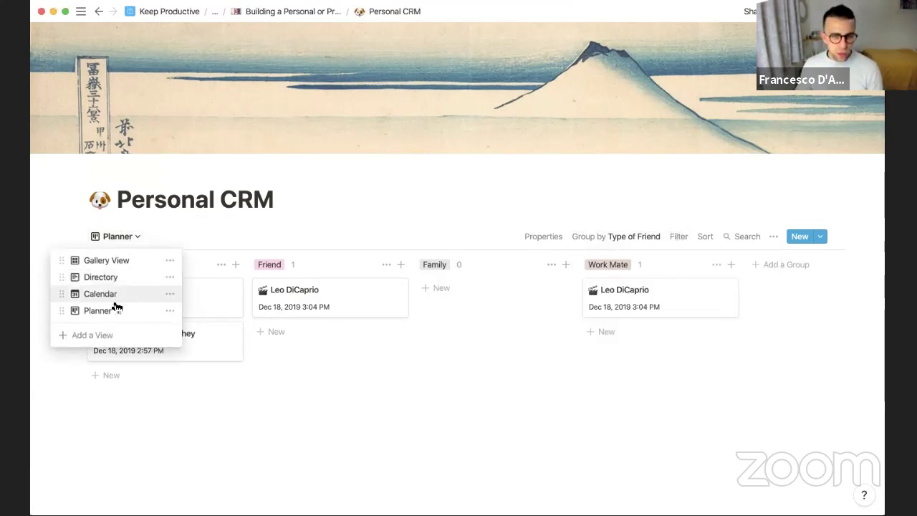
click(100, 277)
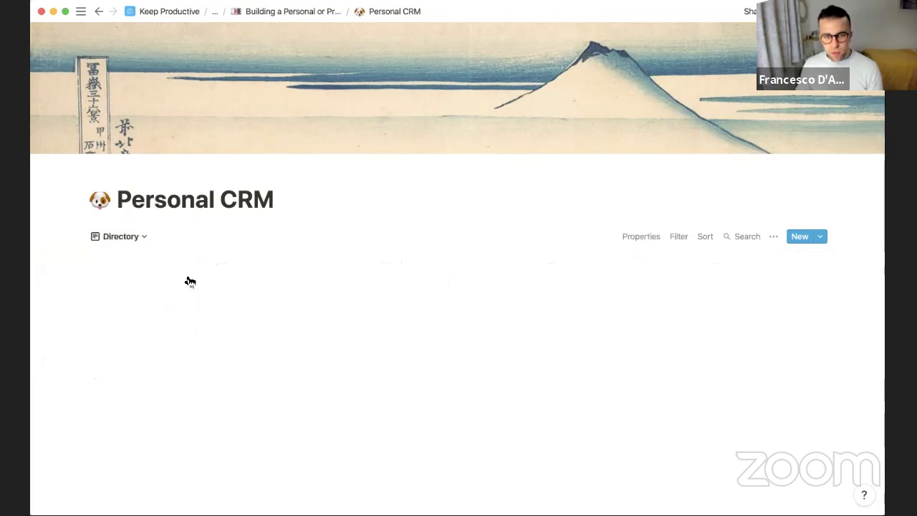
Add a filter: Last Time Updated is on or after Tomorrow
click(676, 238)
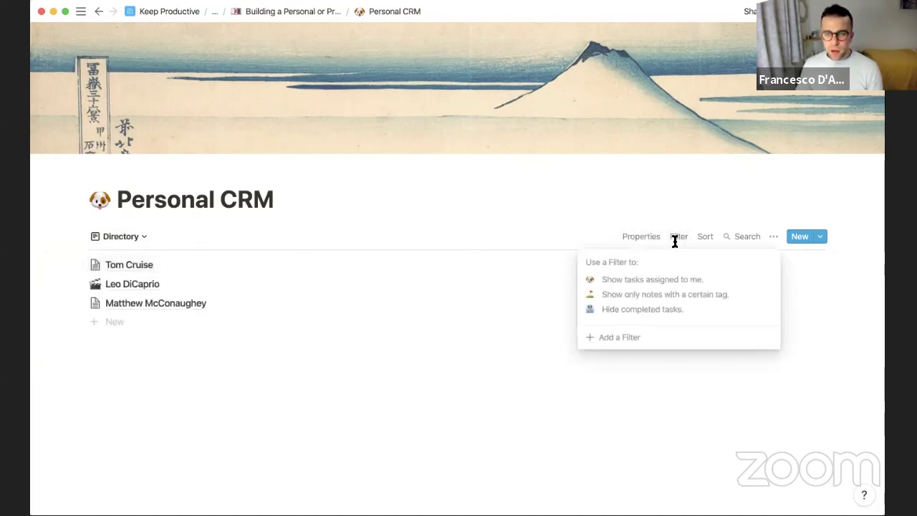
click(602, 337)
click(614, 262)
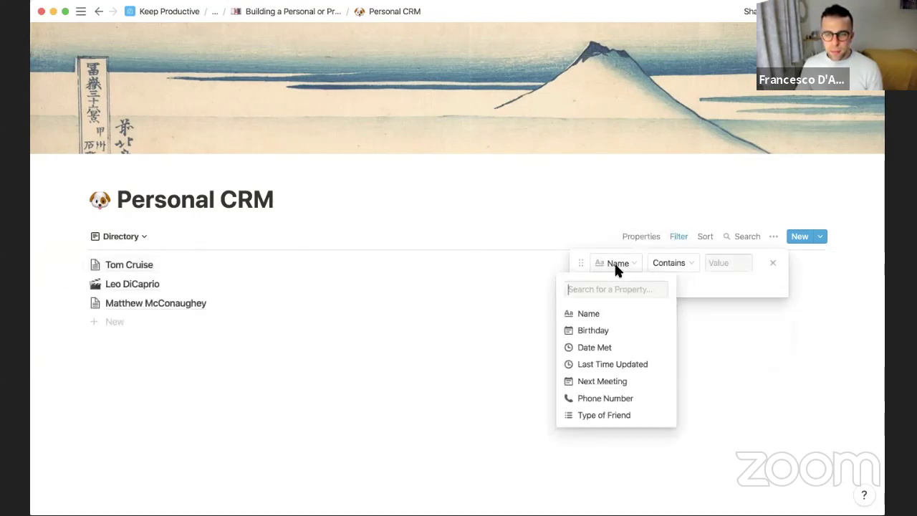
click(618, 363)
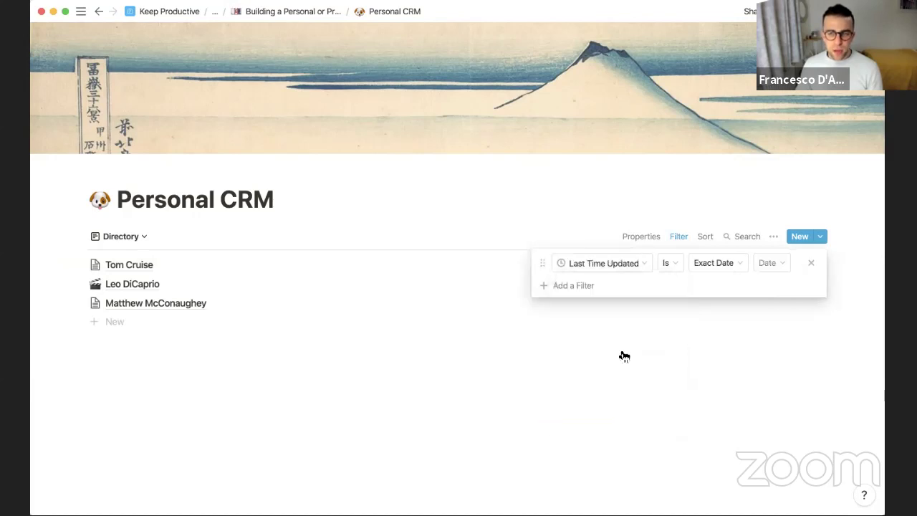
click(681, 264)
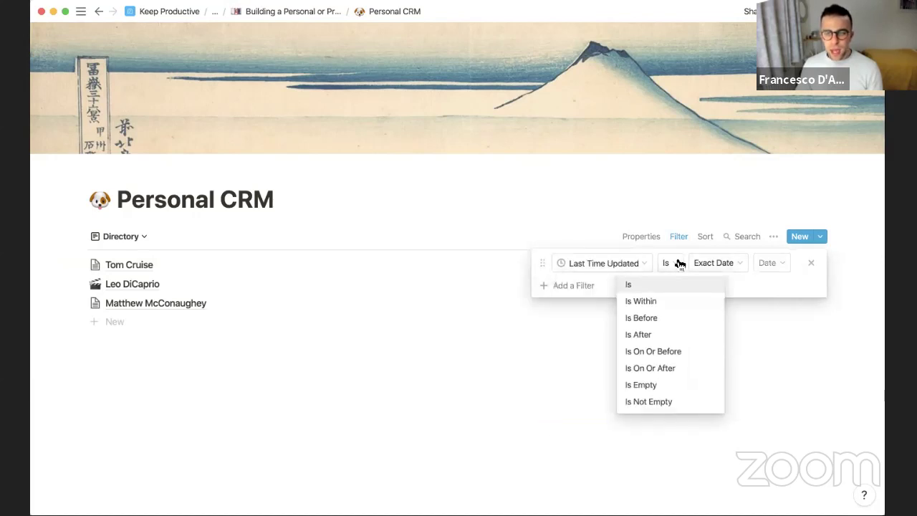
click(670, 368)
click(735, 263)
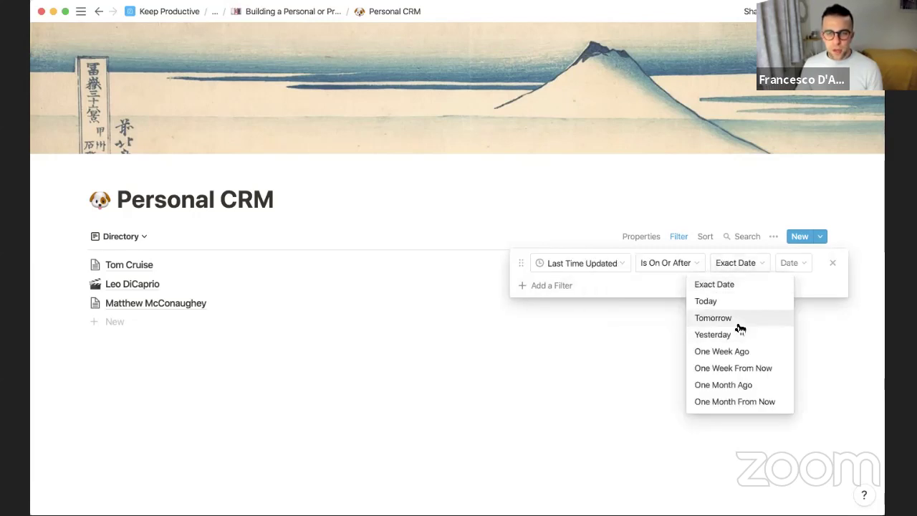
click(738, 319)
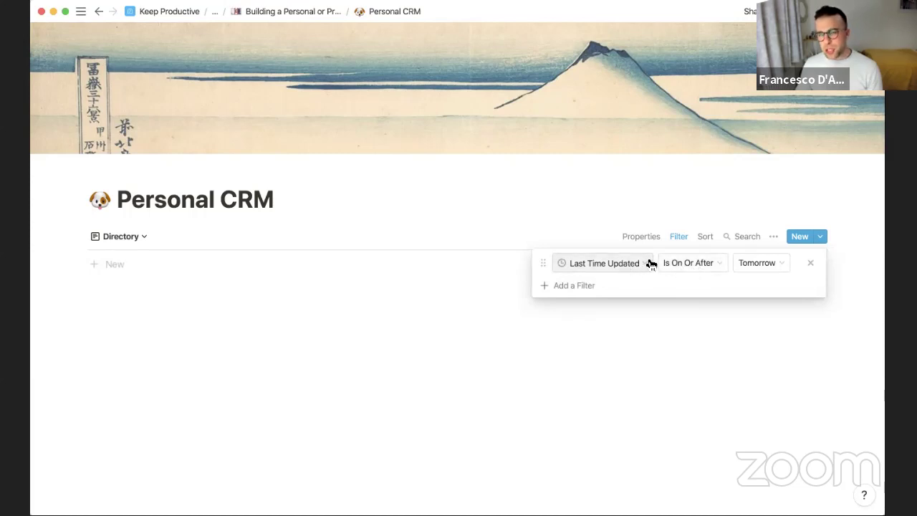
Change the filter's date from Tomorrow to Today, keeping on or after
click(692, 263)
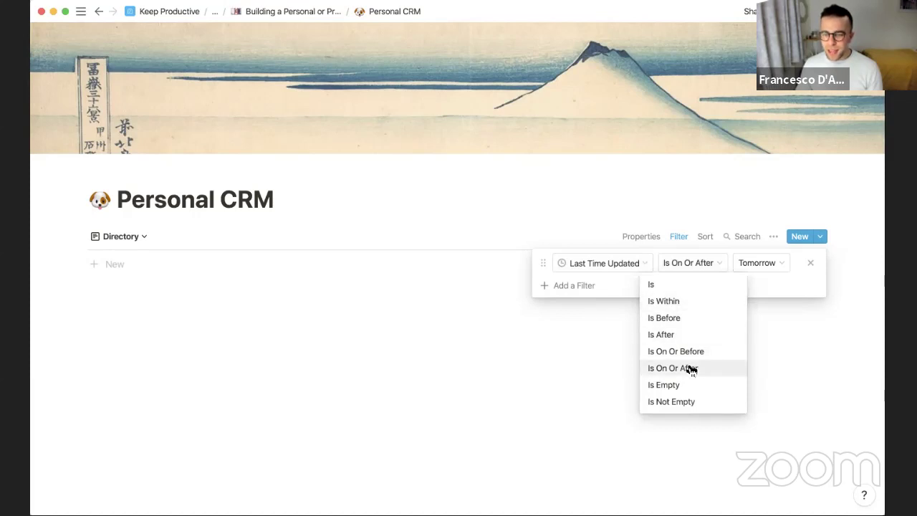
click(748, 265)
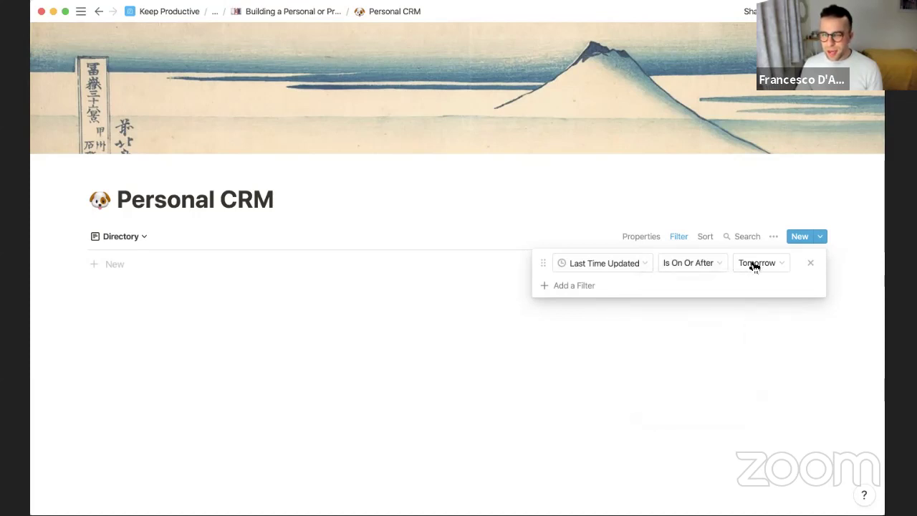
click(751, 264)
click(745, 300)
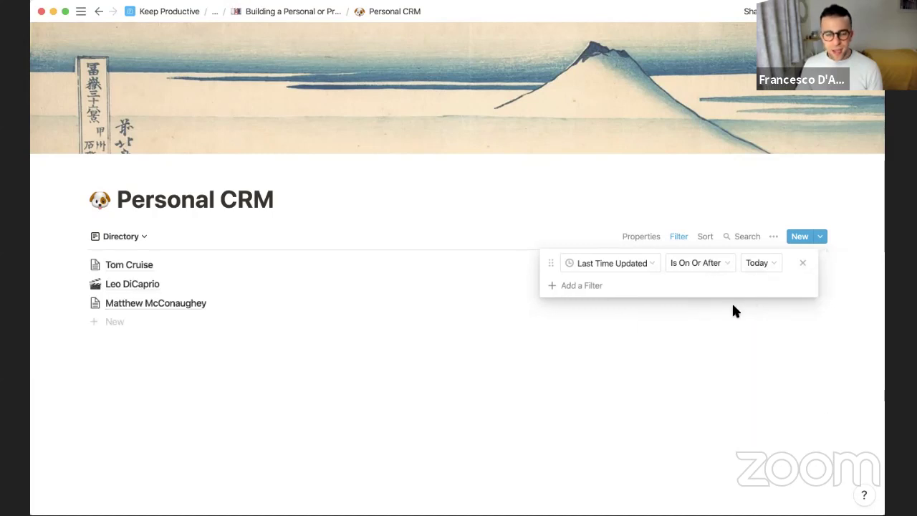
click(617, 264)
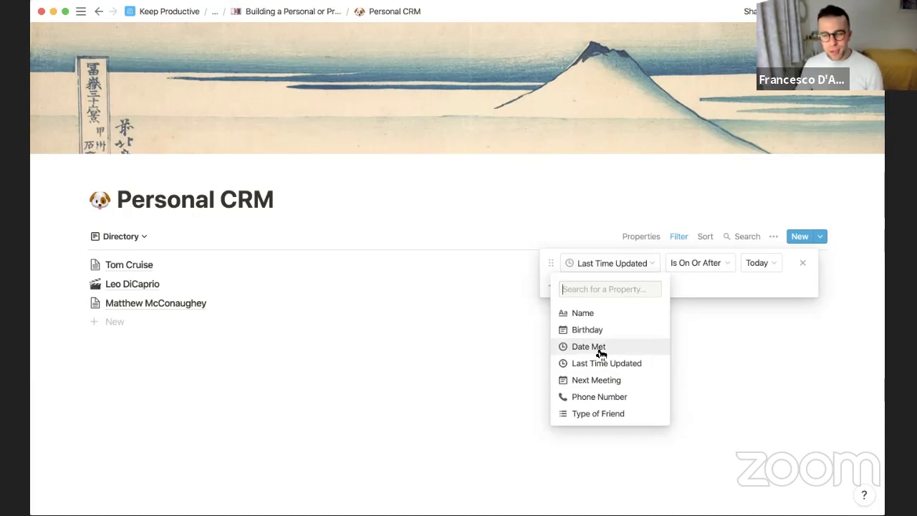
Switch the filter to Next Meeting is on or after Tomorrow
click(600, 349)
click(624, 267)
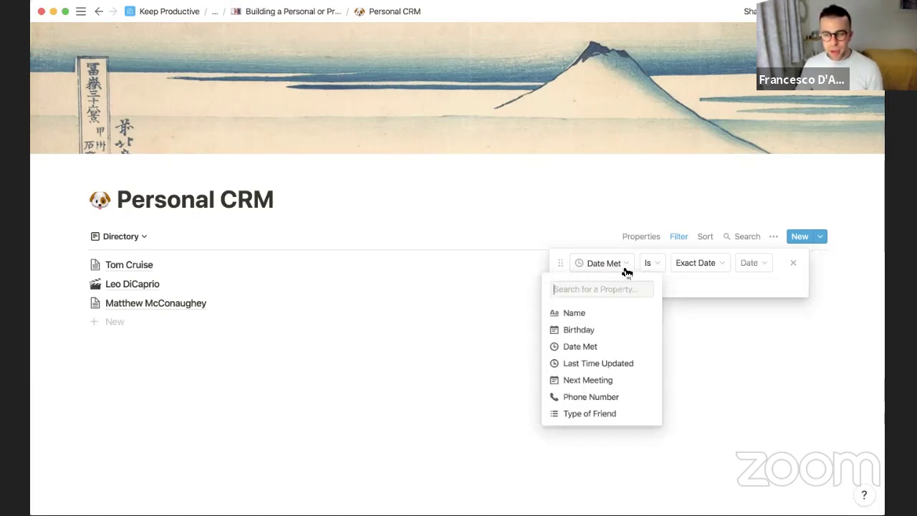
click(610, 378)
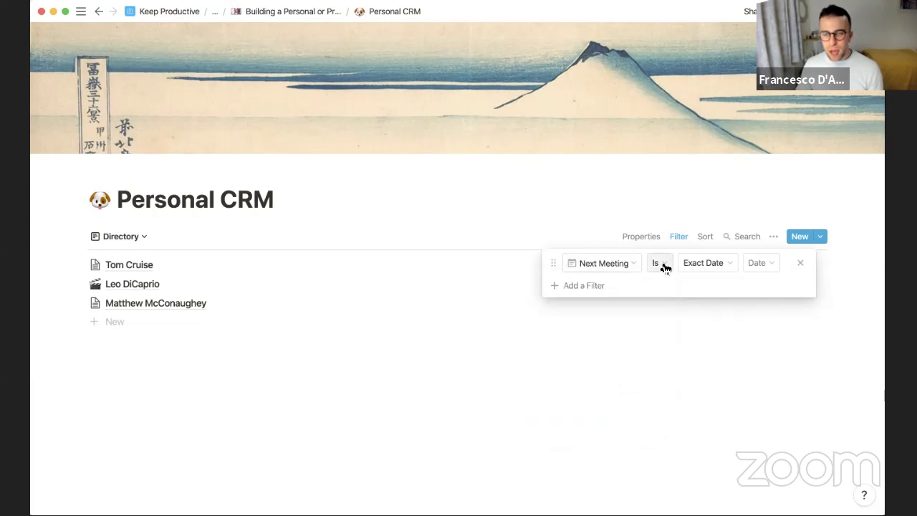
click(664, 262)
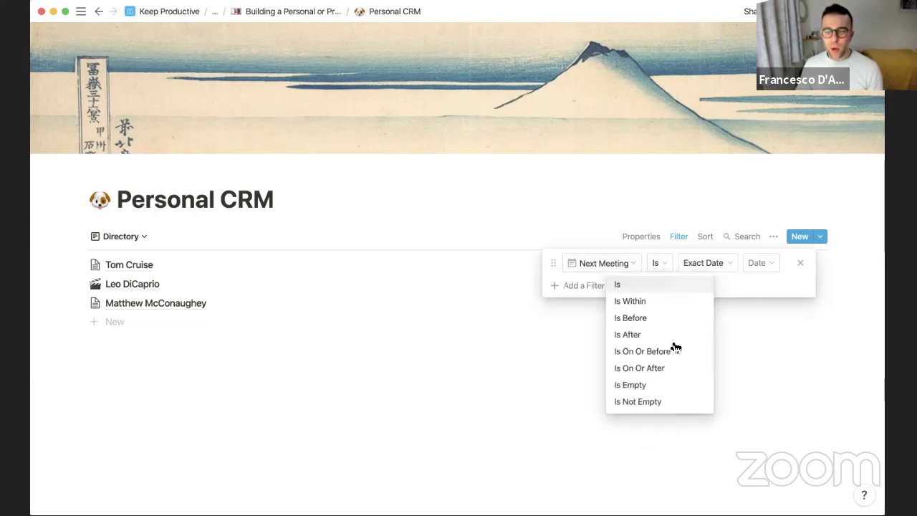
click(640, 368)
click(713, 264)
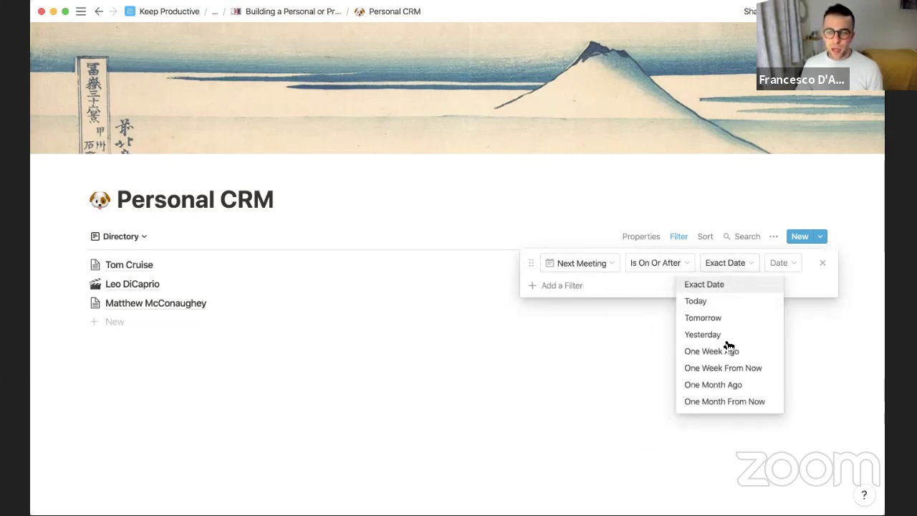
click(716, 317)
click(659, 351)
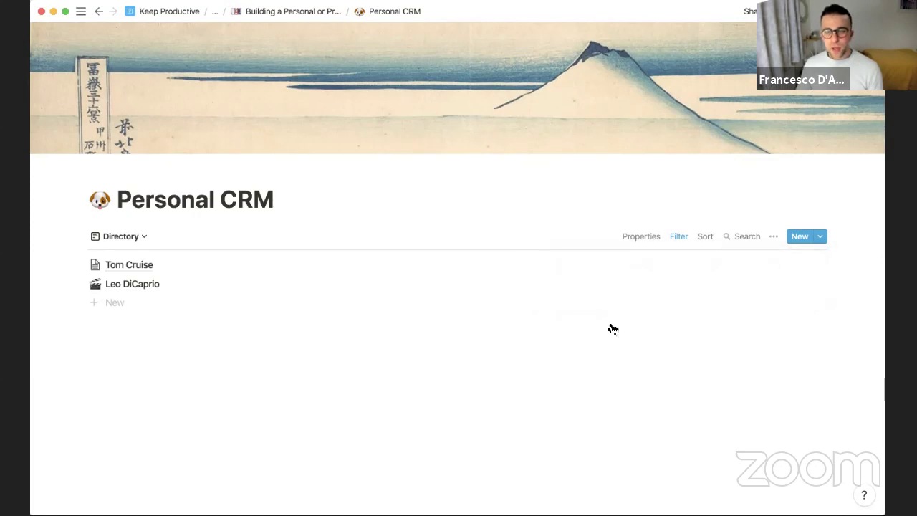
Show the Next Meeting property in the Directory rows
click(652, 242)
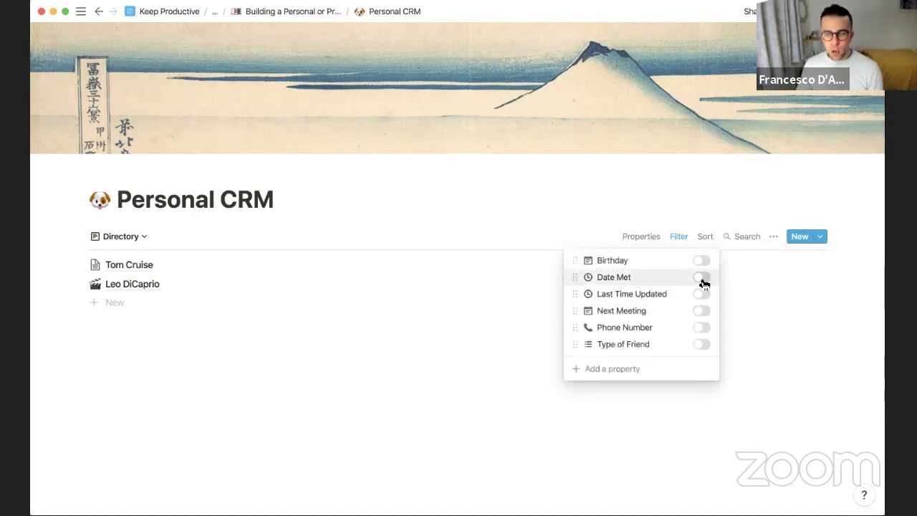
click(702, 313)
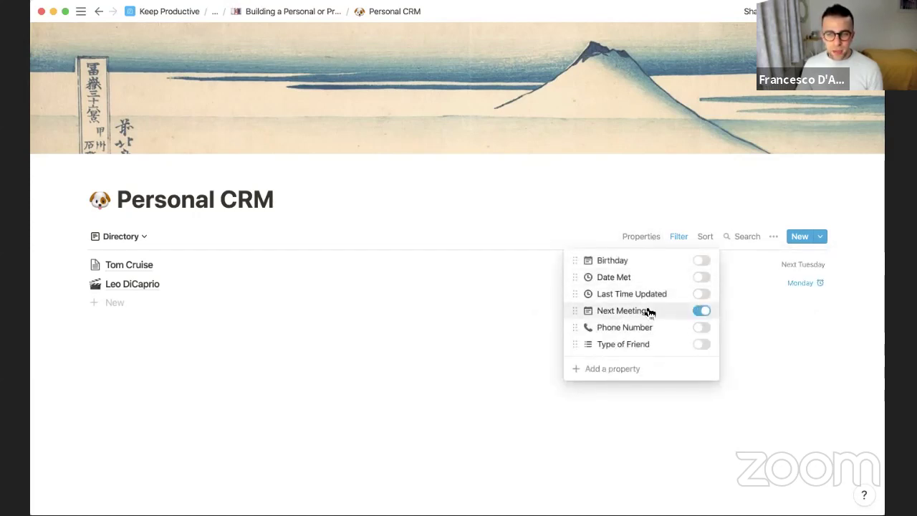
click(494, 321)
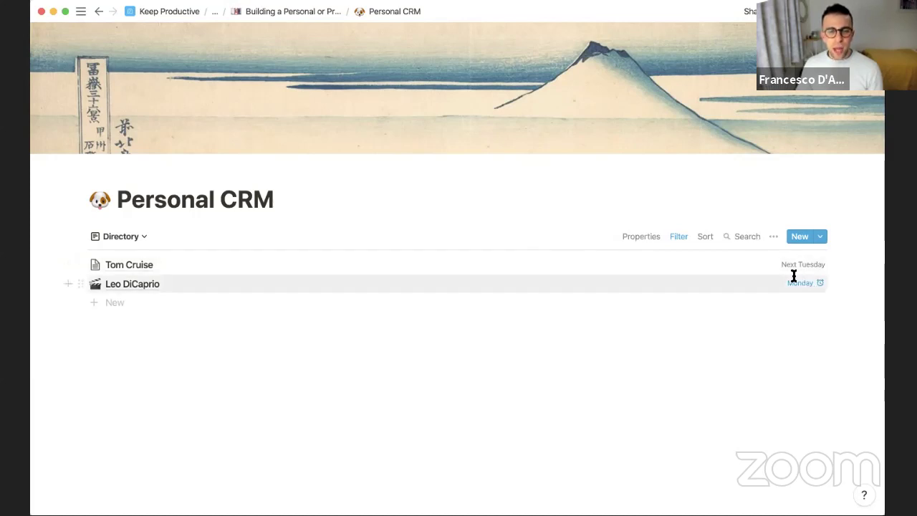
click(131, 237)
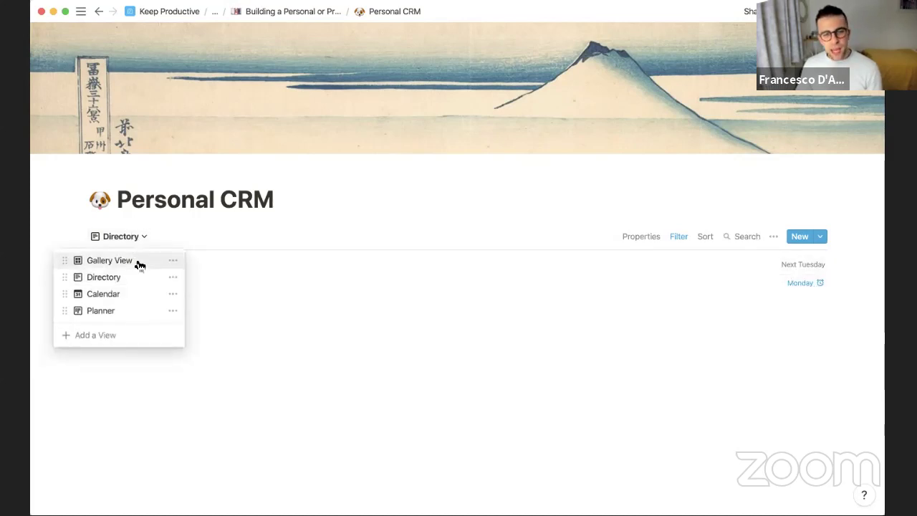
In Gallery View, open the friend's page and set the Birthday to Dec 19, 2019
click(139, 262)
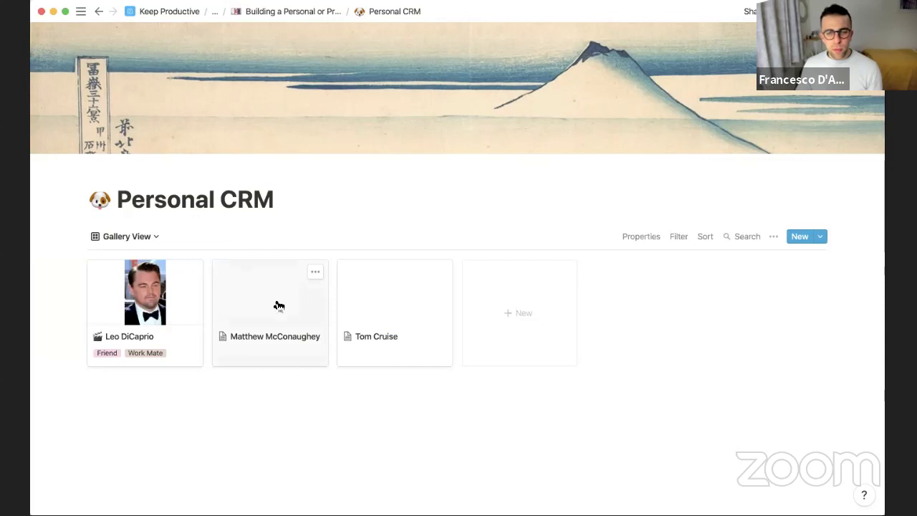
click(280, 307)
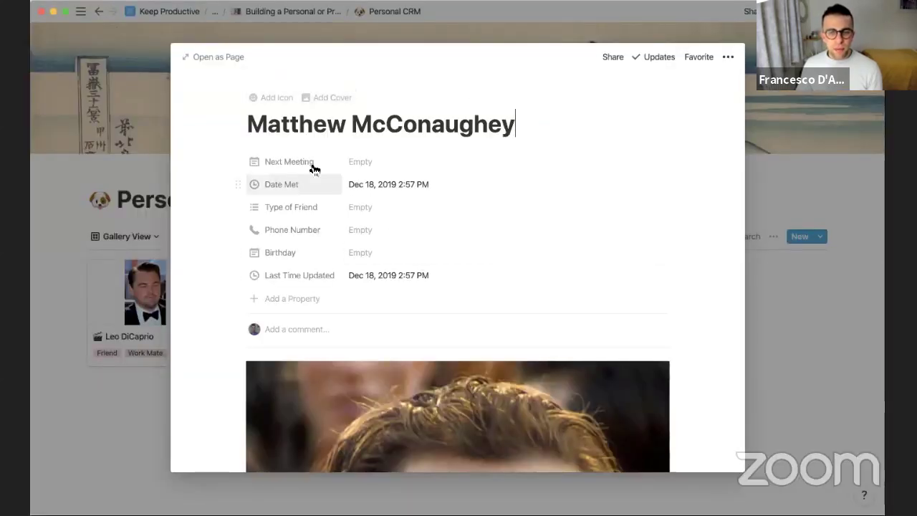
click(362, 250)
click(423, 317)
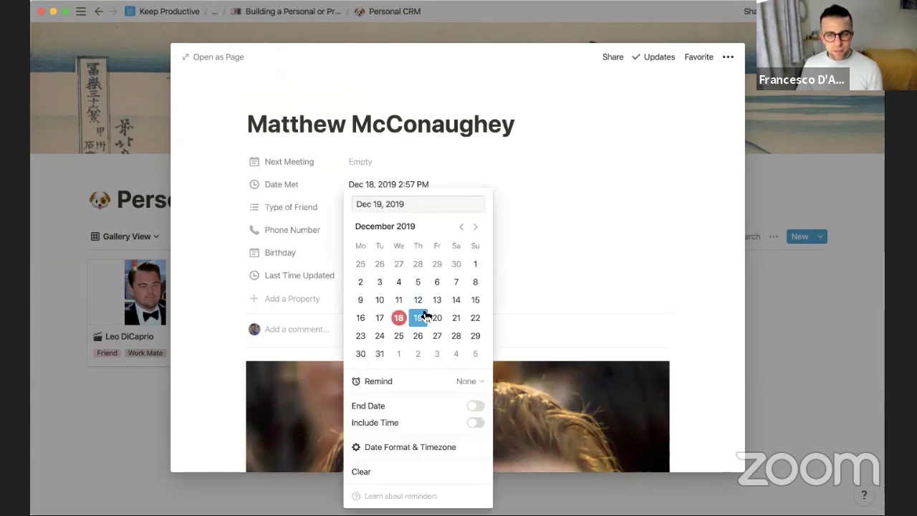
click(323, 258)
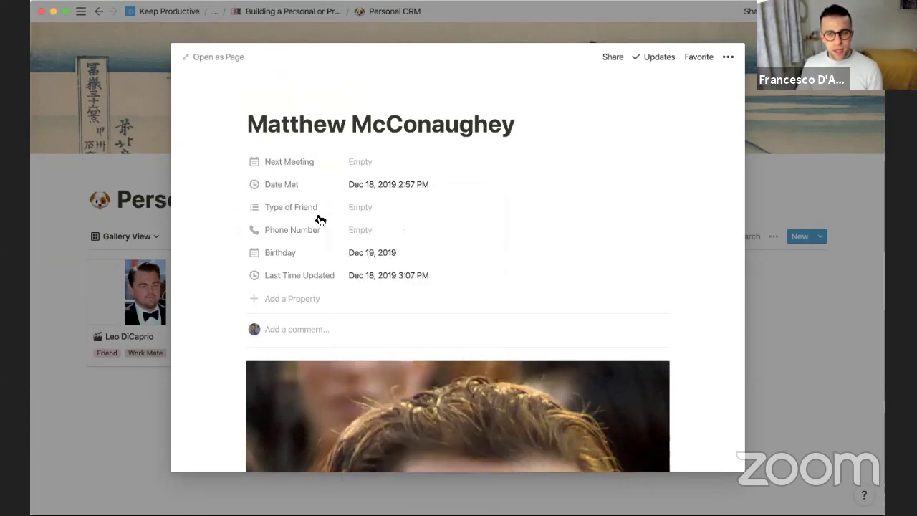
Leave the phone number empty, set Type of Friend to Family, and close the page
click(371, 235)
key(Escape)
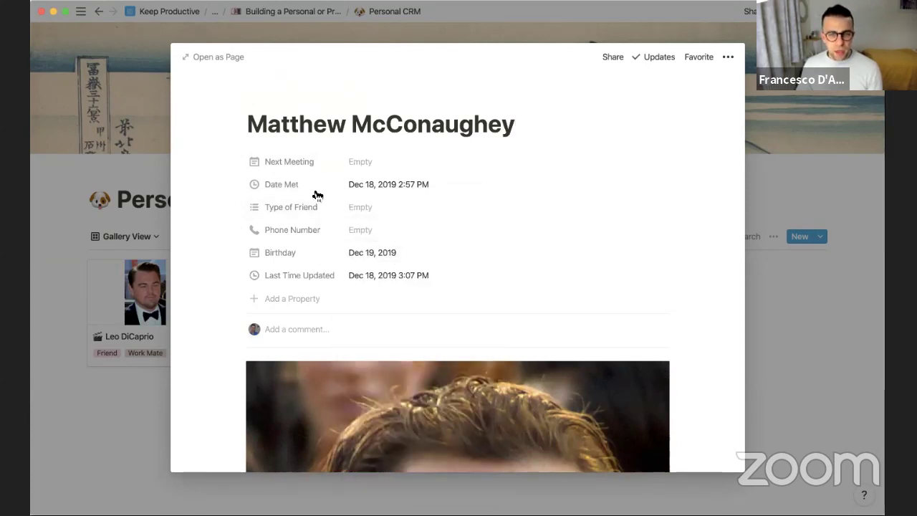
click(360, 207)
key(Return)
key(Escape)
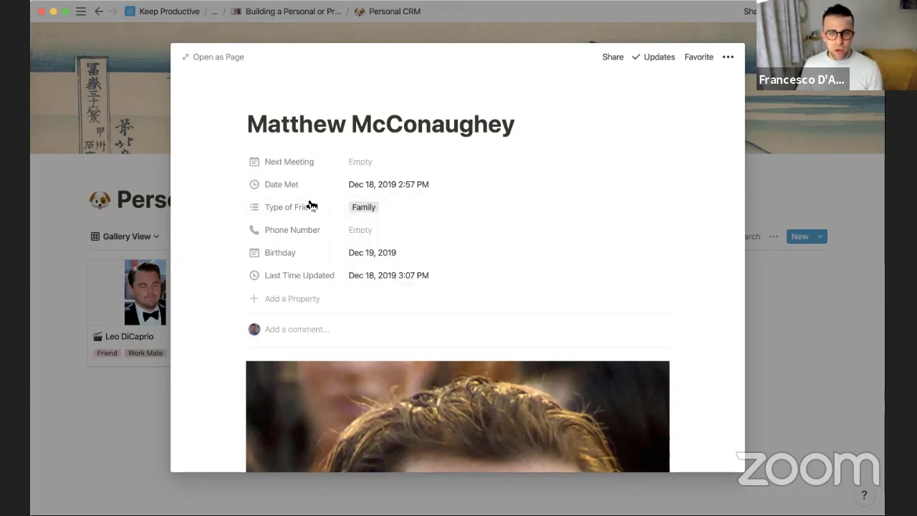
click(119, 207)
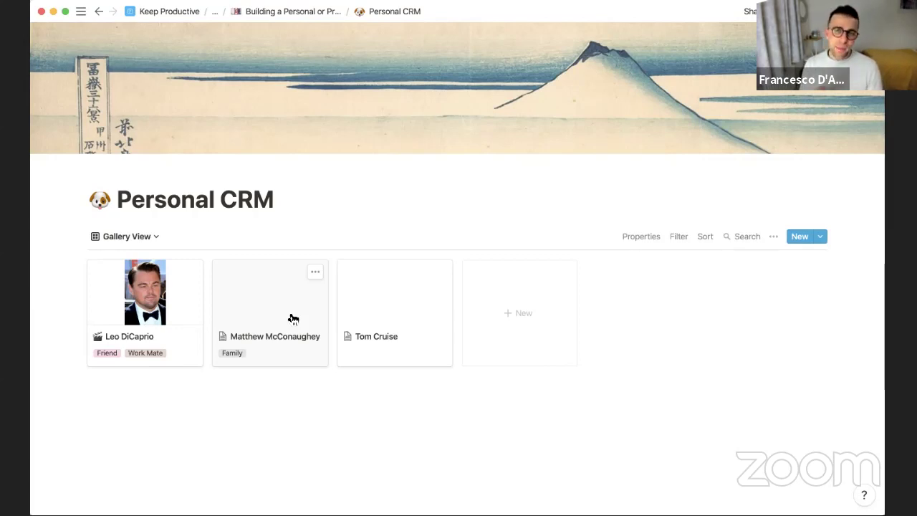
On the parent CRM guide page, remove a mistakenly inserted Google Maps block under Personal CRM
click(262, 13)
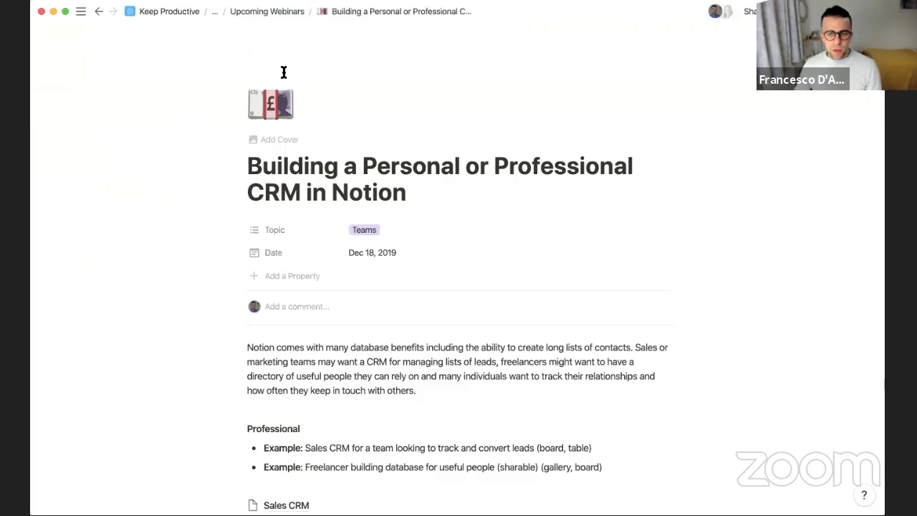
scroll(296, 277, down, 5)
click(290, 380)
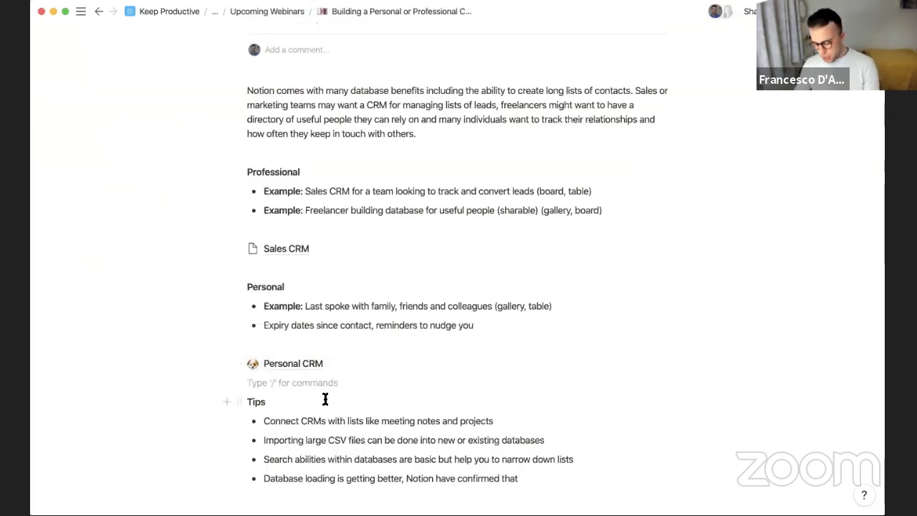
text(/ap)
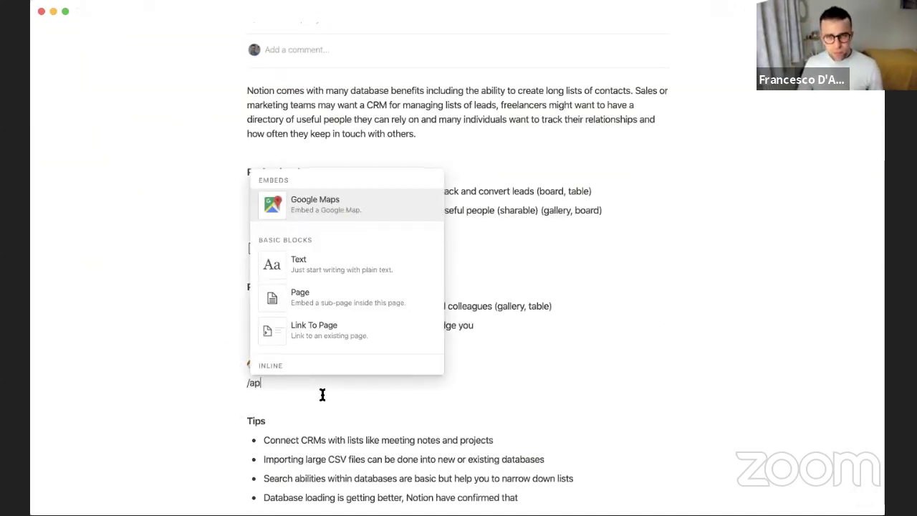
key(Return)
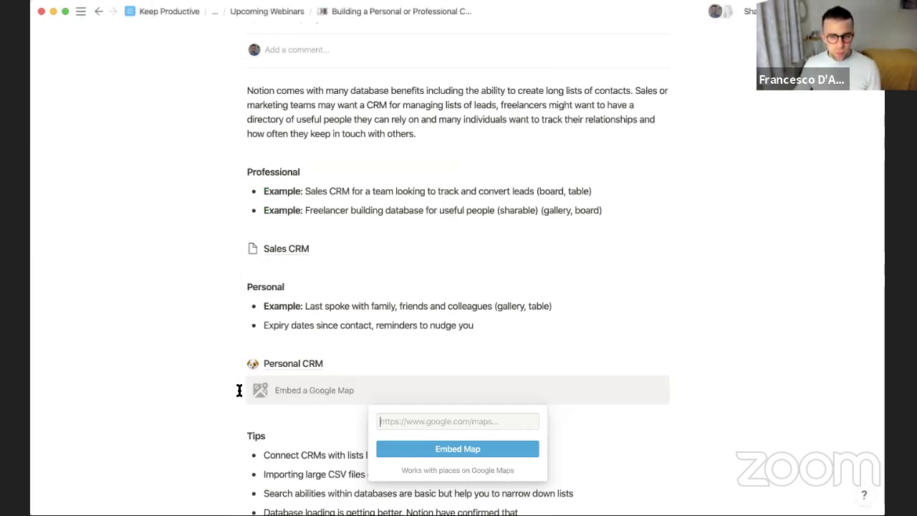
click(237, 383)
click(237, 382)
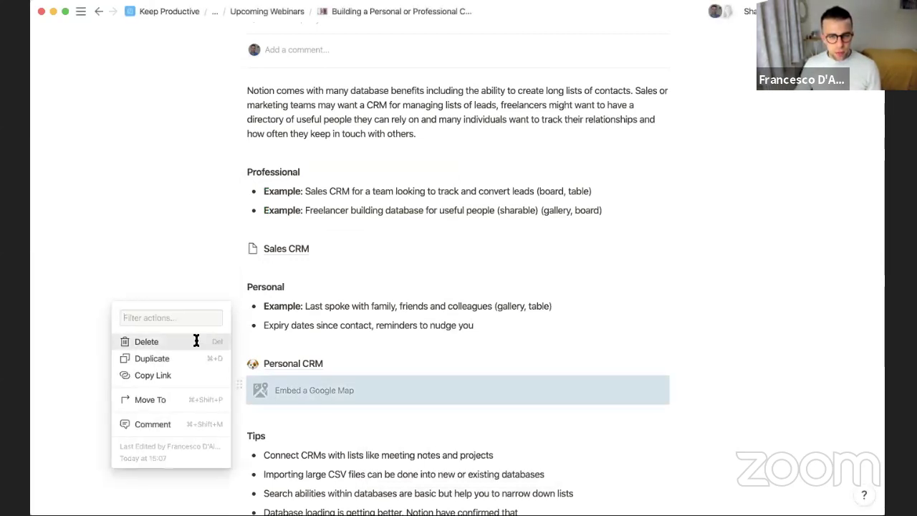
click(199, 342)
Insert a new sub-page on the empty line using /page
click(261, 382)
key(Return)
click(260, 383)
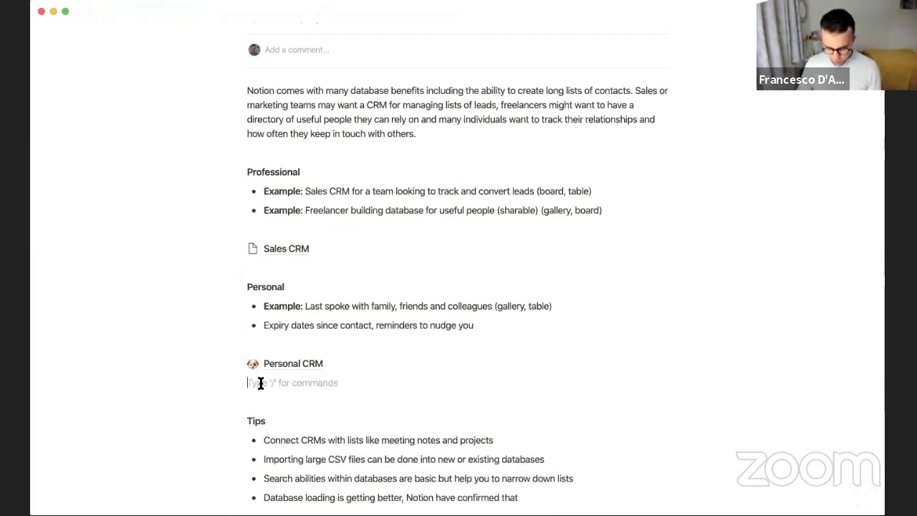
text(/pa)
key(Return)
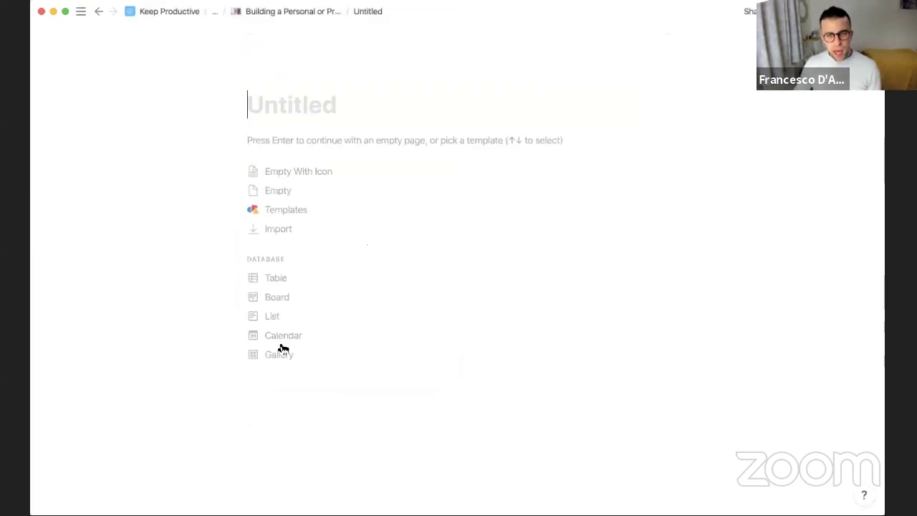
Make the page a calendar database with a new Relation property linked to Personal CRM
click(285, 337)
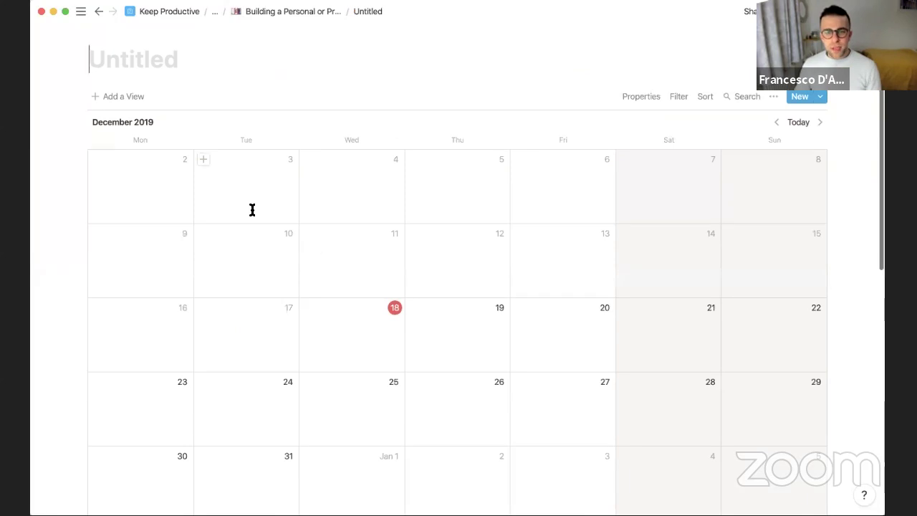
click(645, 97)
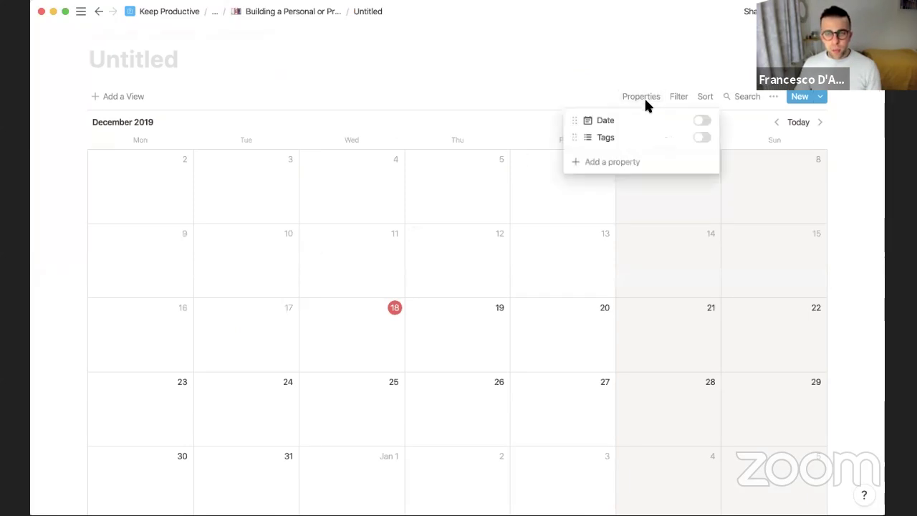
click(602, 162)
click(604, 206)
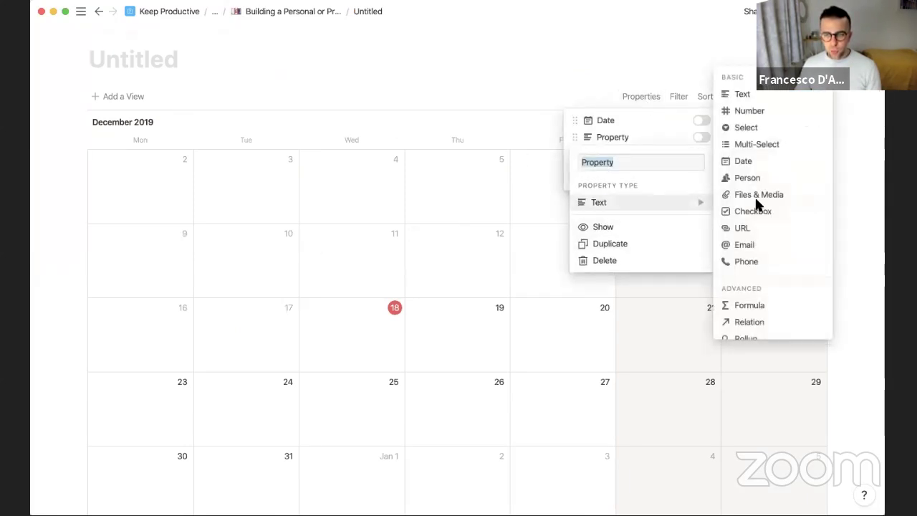
click(763, 322)
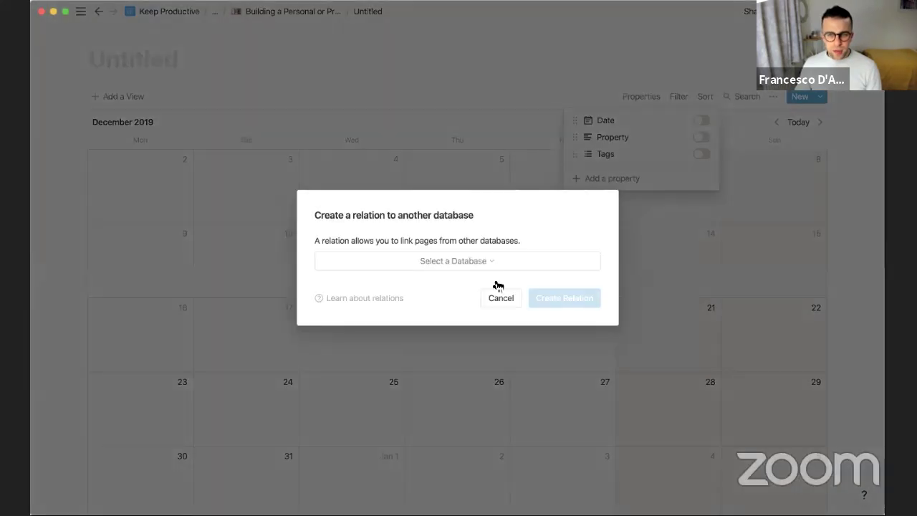
click(498, 284)
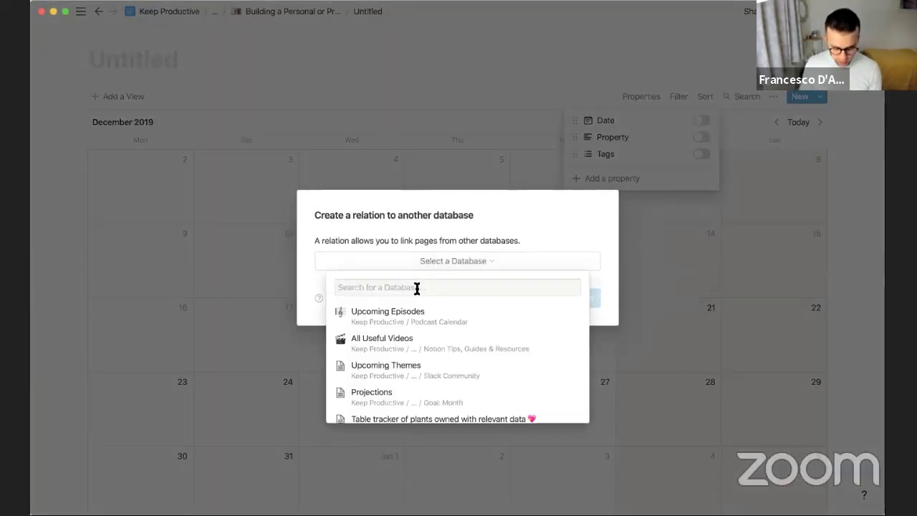
text(per)
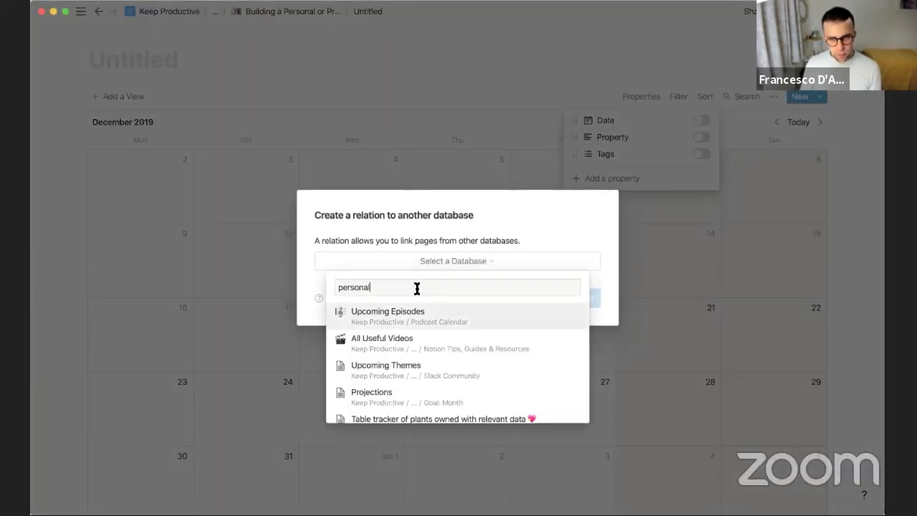
text(sonal)
click(402, 313)
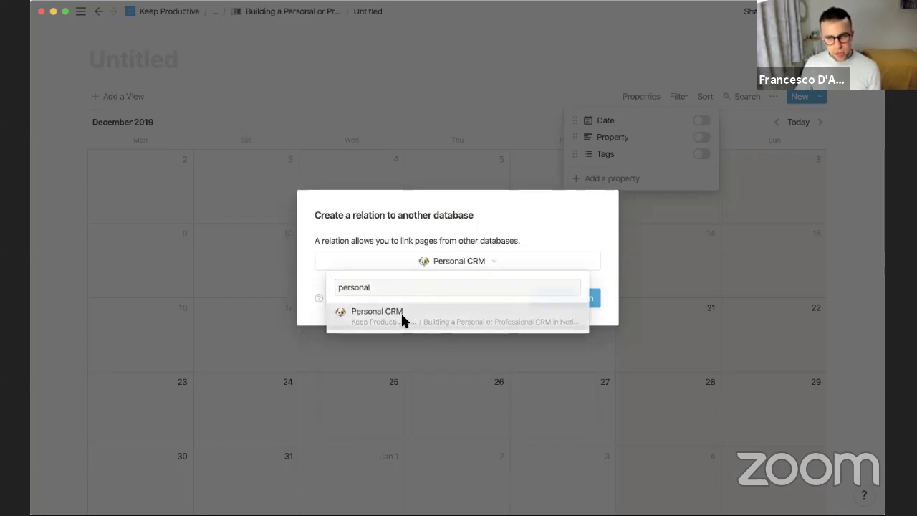
click(549, 299)
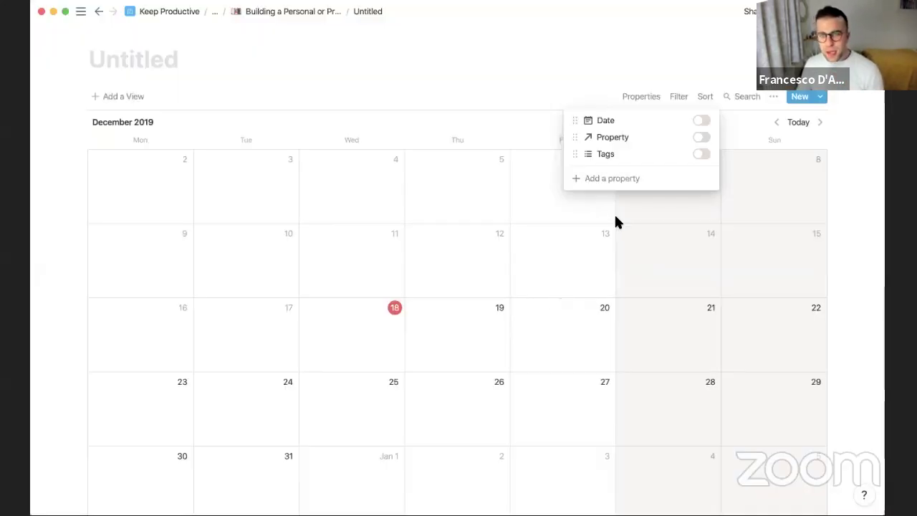
Move the relation property below Tags and show it on calendar entries
drag(573, 137, 579, 164)
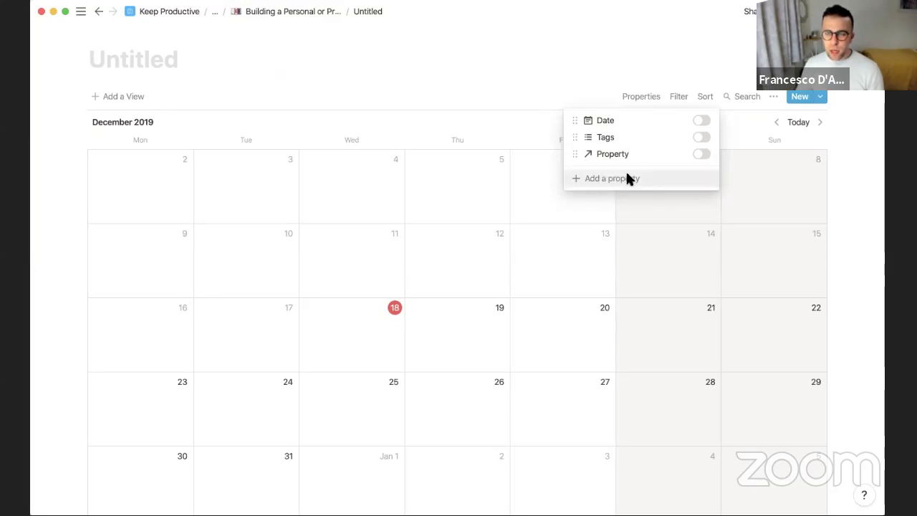
click(703, 155)
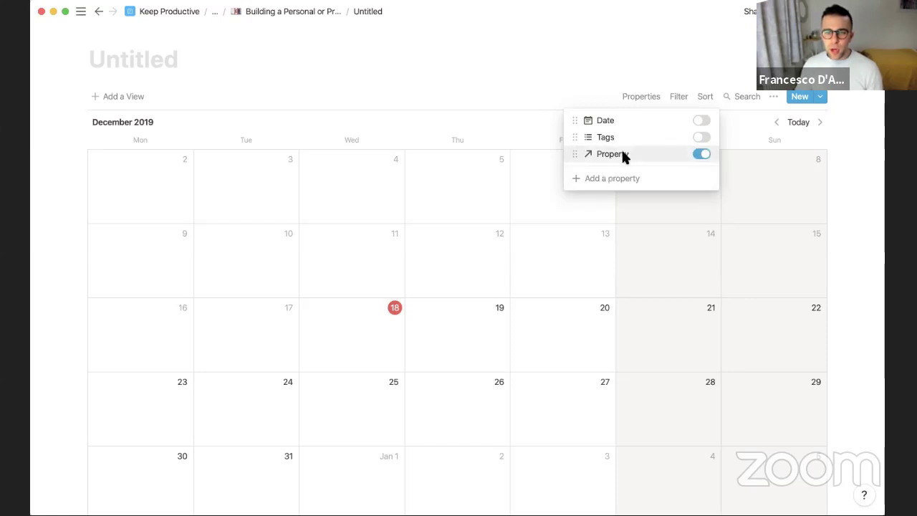
click(336, 315)
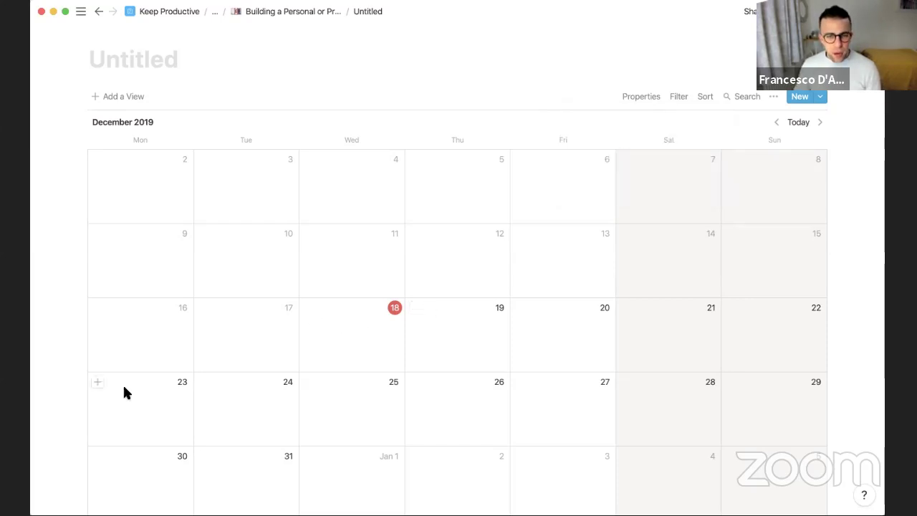
Create a '1917 Movie' event on December 31 with a clapperboard icon
scroll(131, 402, down, 3)
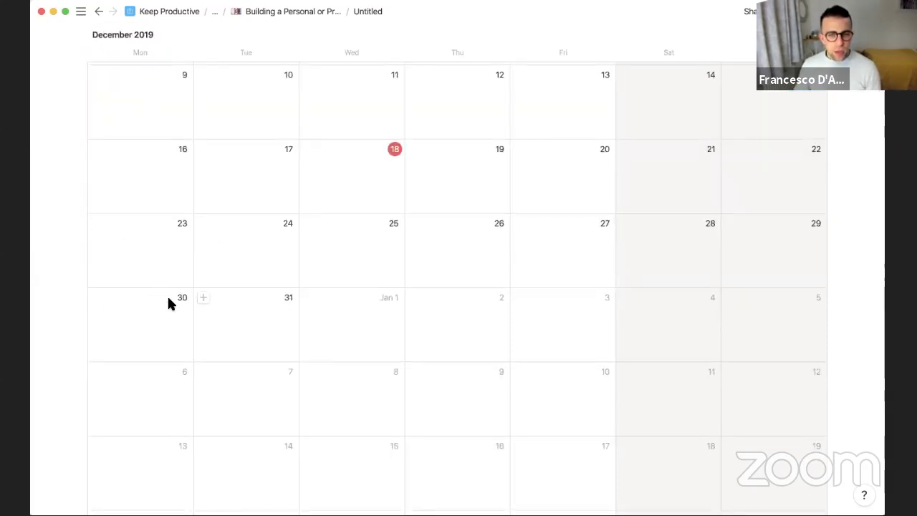
click(203, 300)
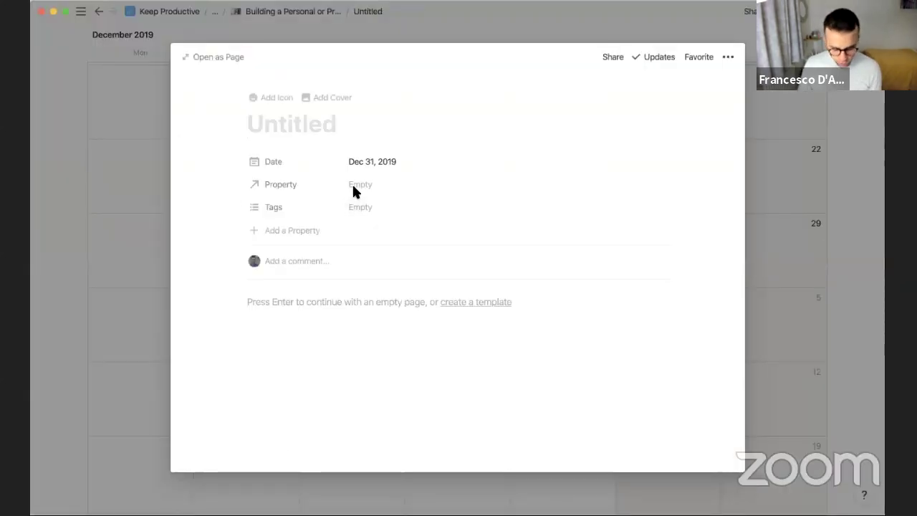
text(1917 Movie)
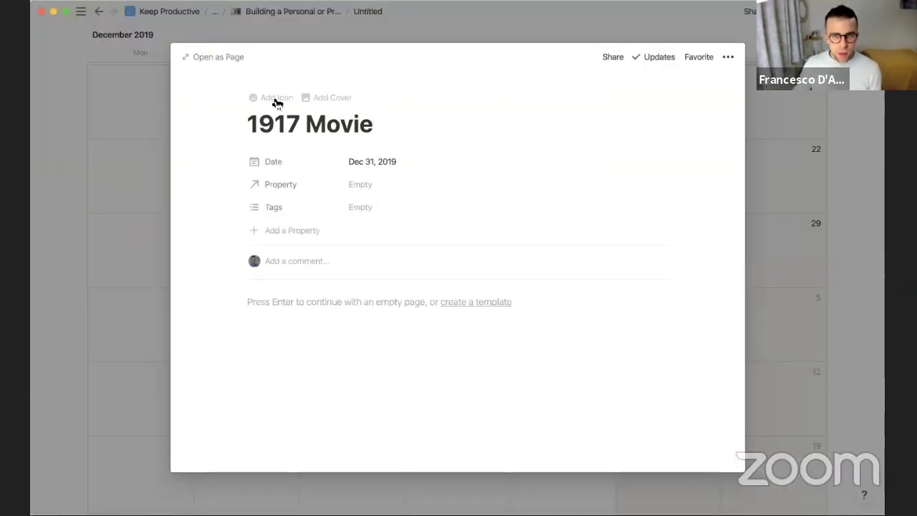
click(273, 97)
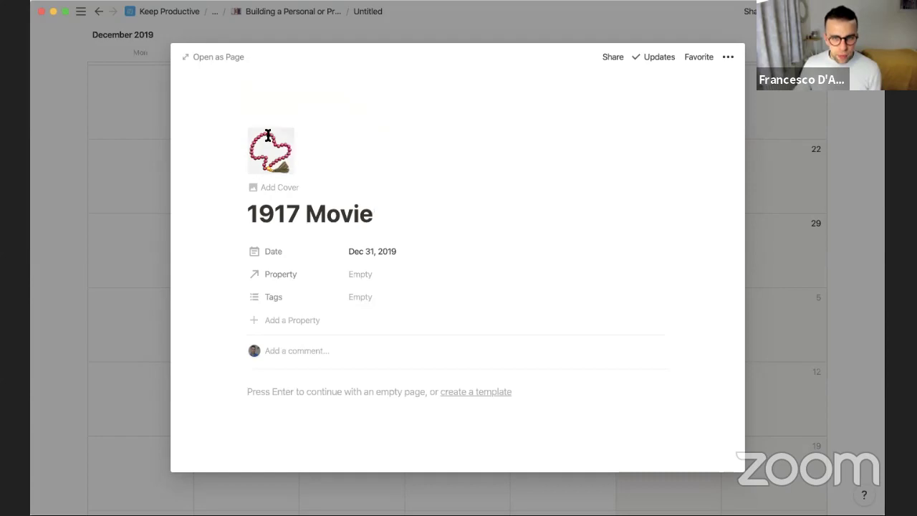
click(271, 146)
click(155, 263)
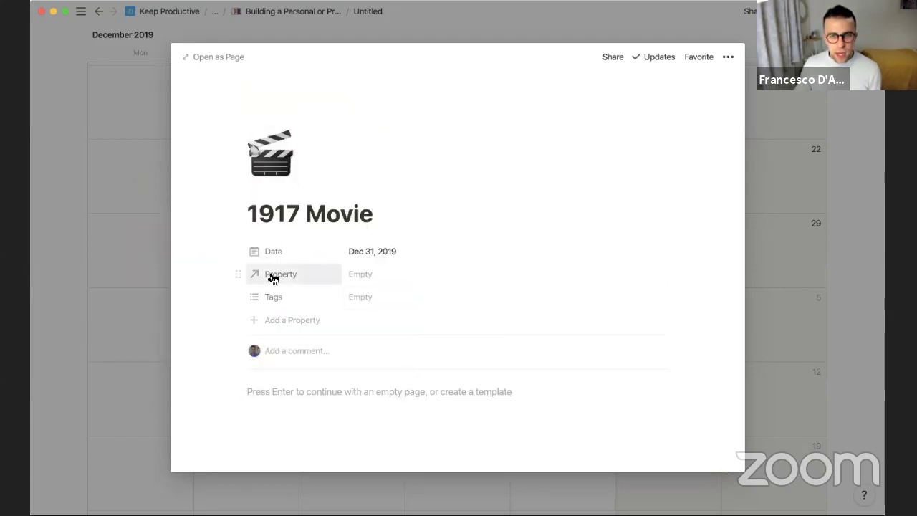
Rename the relation to 'Friends to Bring' and add the first and third contacts
drag(268, 274, 274, 297)
click(275, 296)
text(Friend)
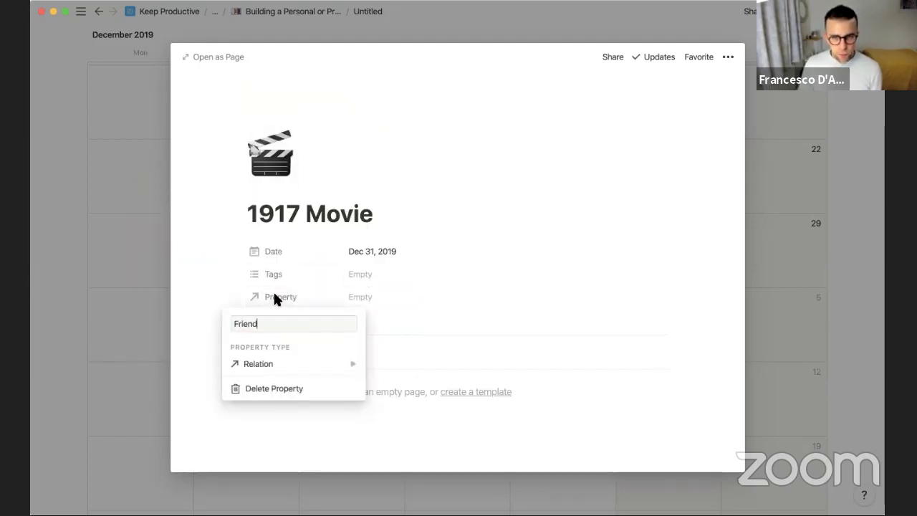
text(s to Bring)
key(Return)
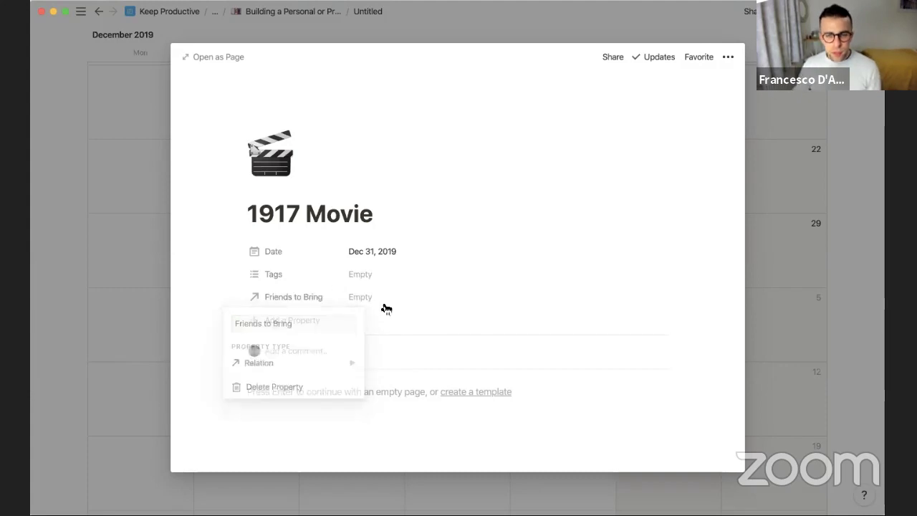
click(381, 299)
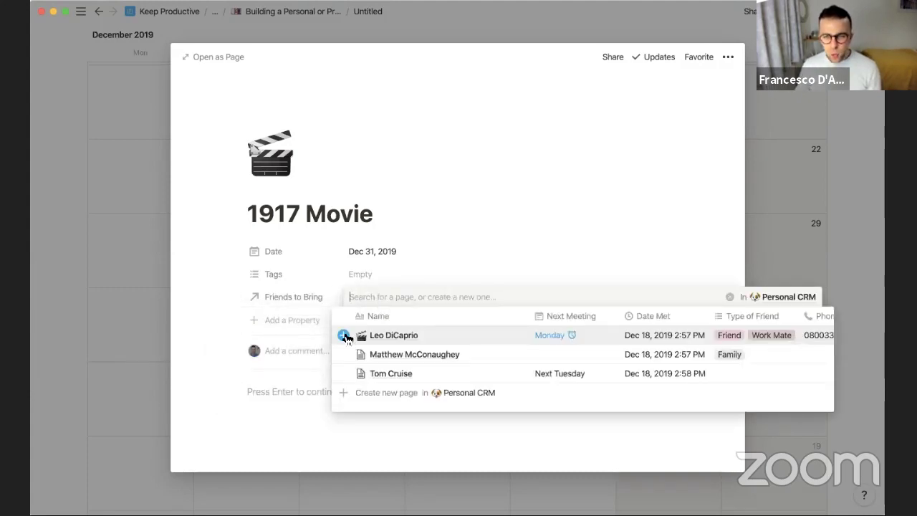
click(345, 336)
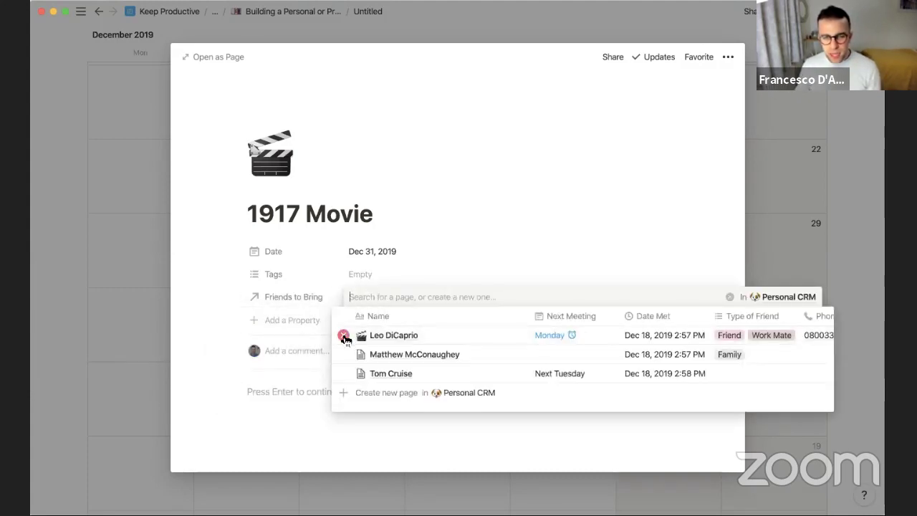
click(344, 374)
click(417, 255)
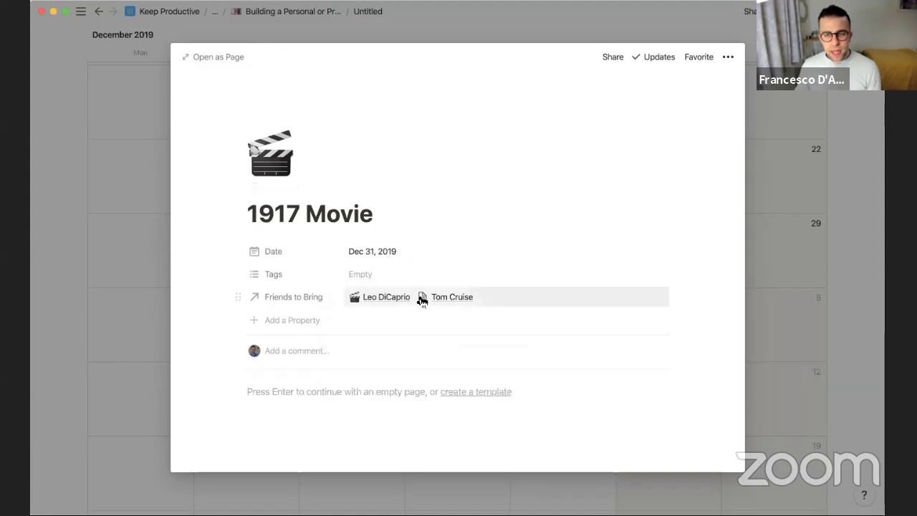
Tag the event 'movie trip' and go back to the calendar
click(365, 275)
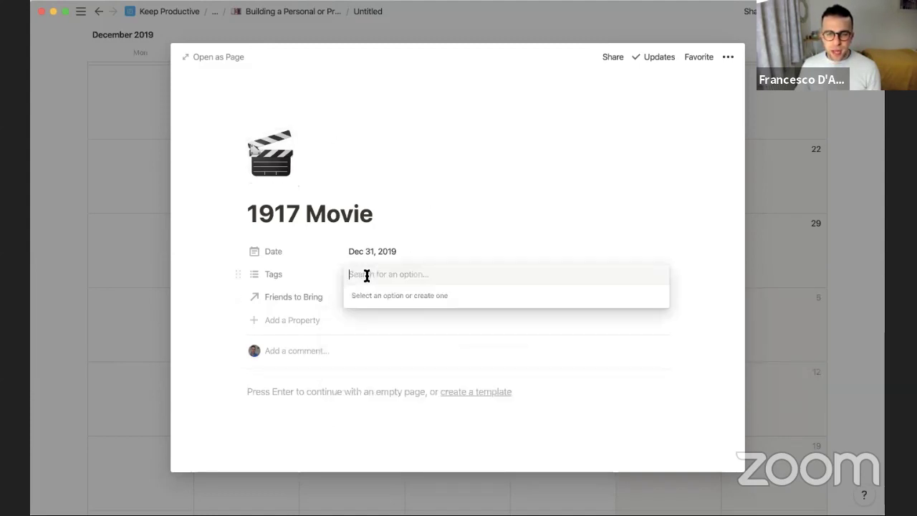
text(movie)
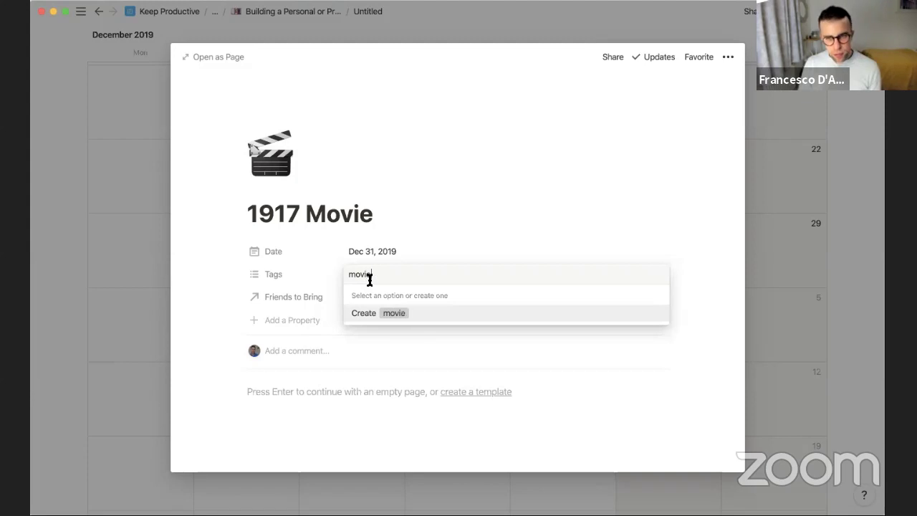
text( trip)
key(Return)
key(Escape)
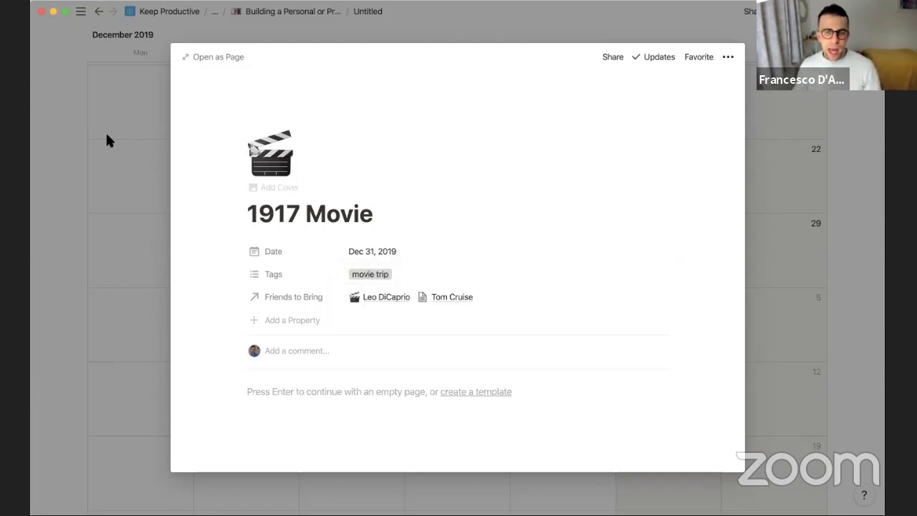
click(98, 139)
scroll(329, 199, up, 1)
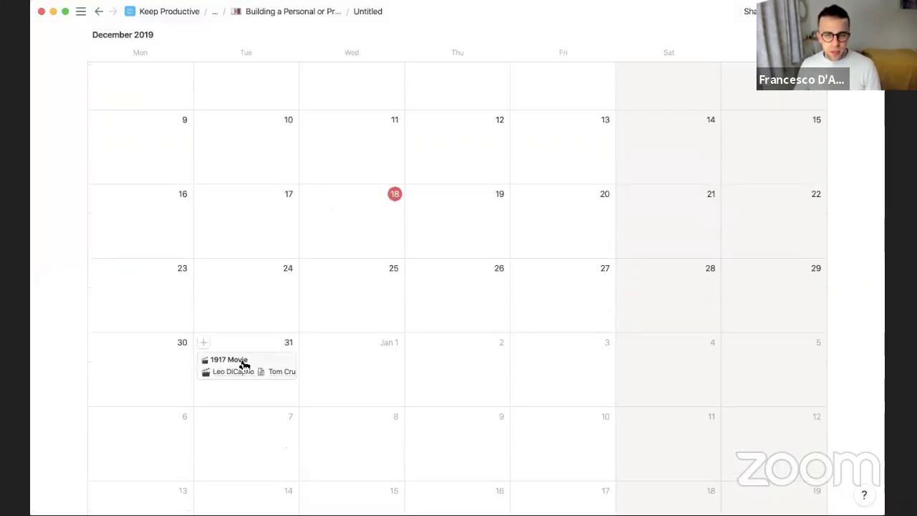
From the parent webinar page, open the Personal CRM database link
scroll(255, 371, up, 1)
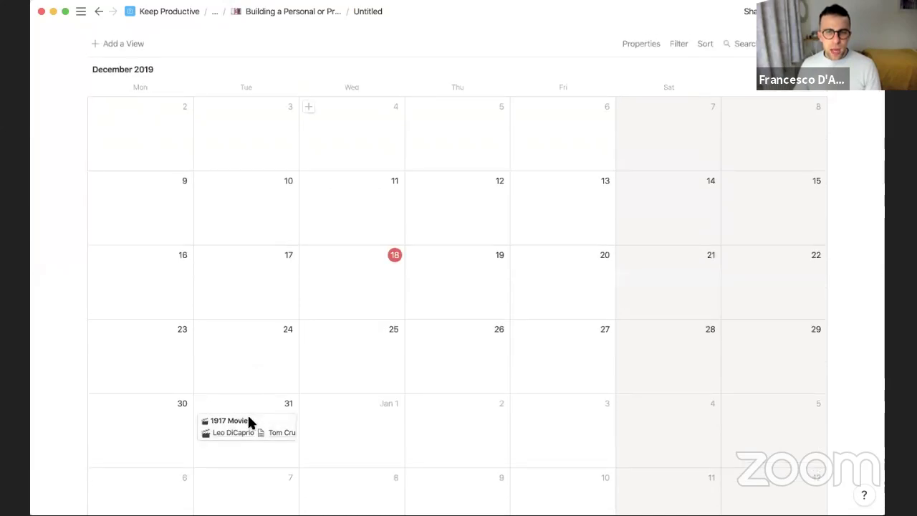
scroll(337, 106, up, 1)
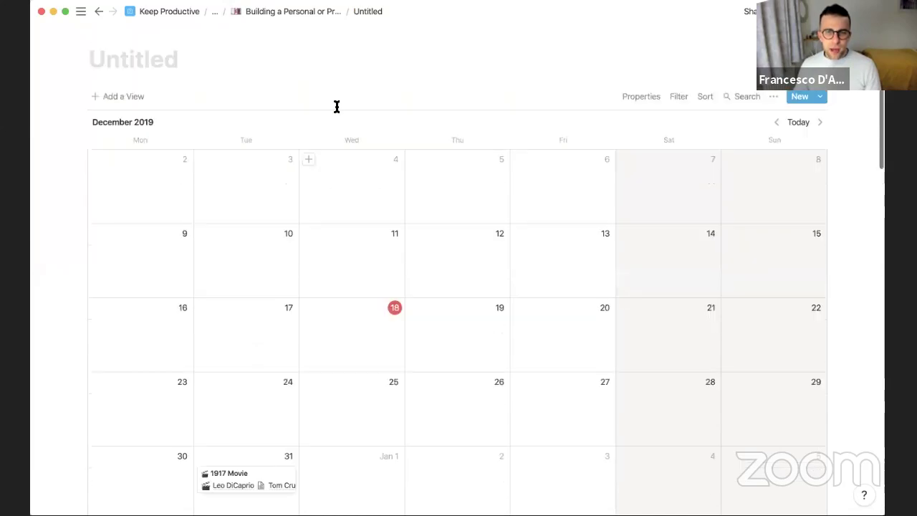
click(309, 12)
scroll(343, 321, down, 5)
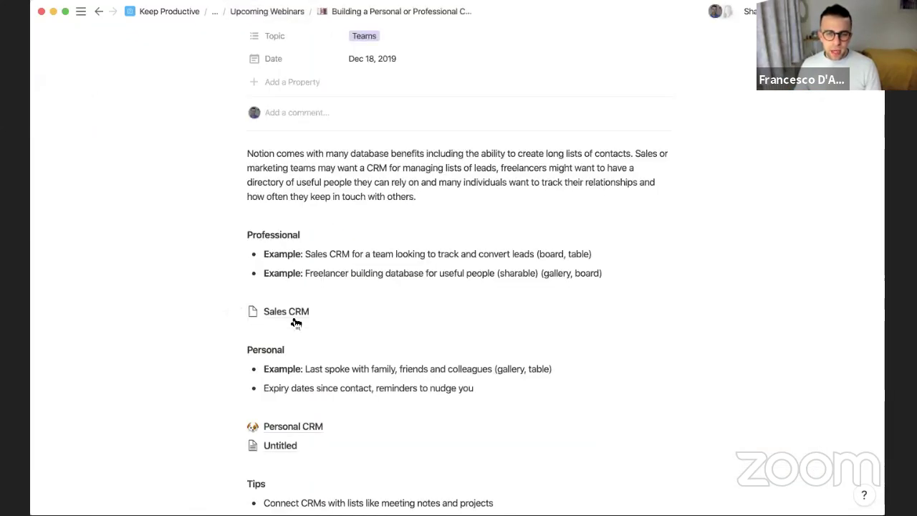
click(287, 428)
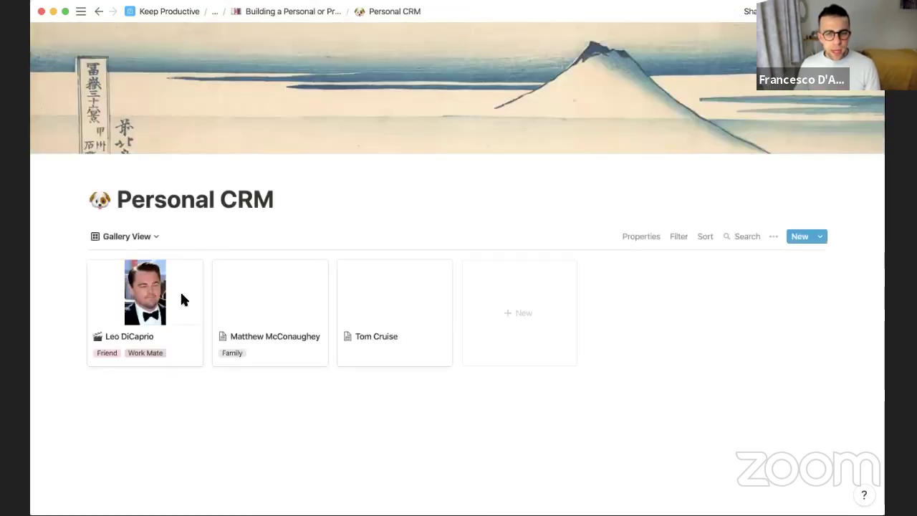
Open the first contact's card and rename its calendar relation property to 'Calendar Events'
click(181, 299)
scroll(397, 356, down, 2)
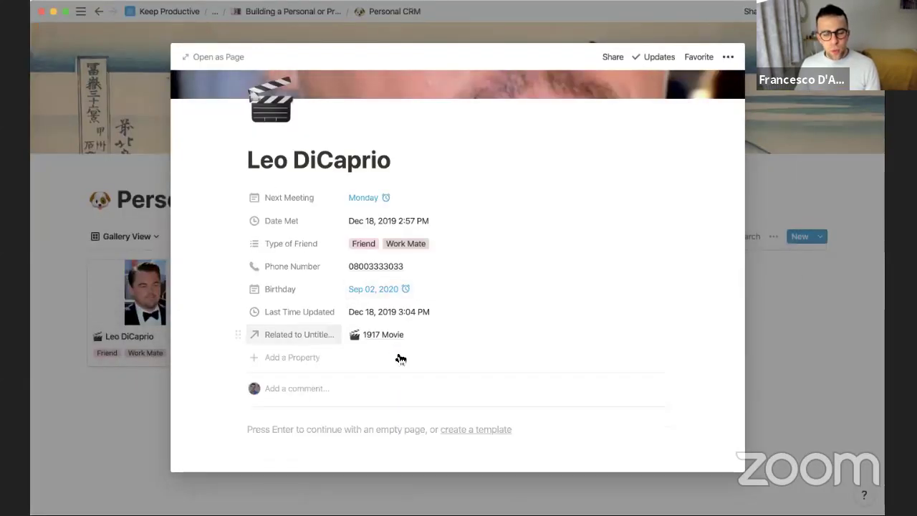
click(292, 323)
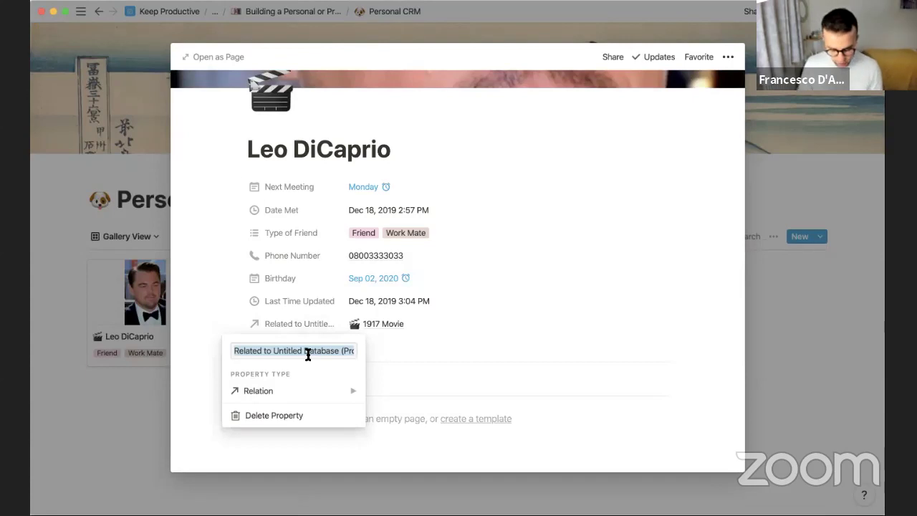
text(Moviews)
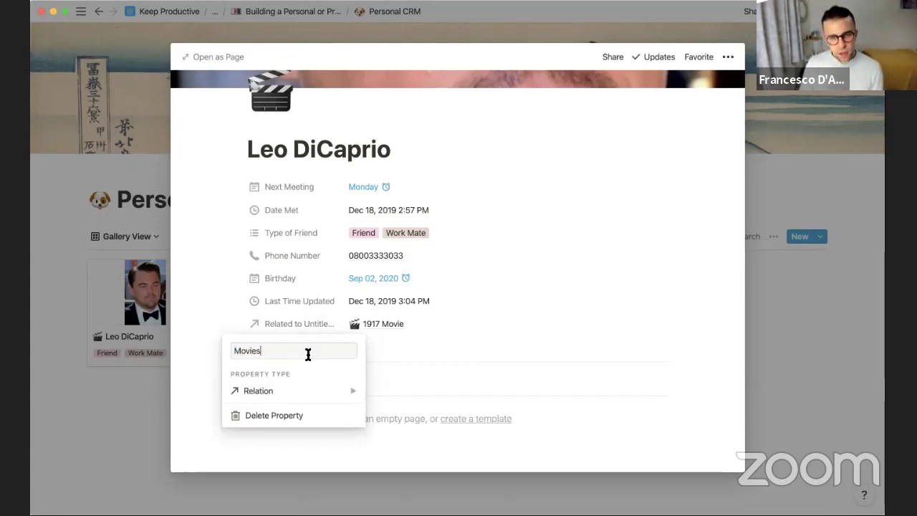
key(BackSpace)
key(super+a)
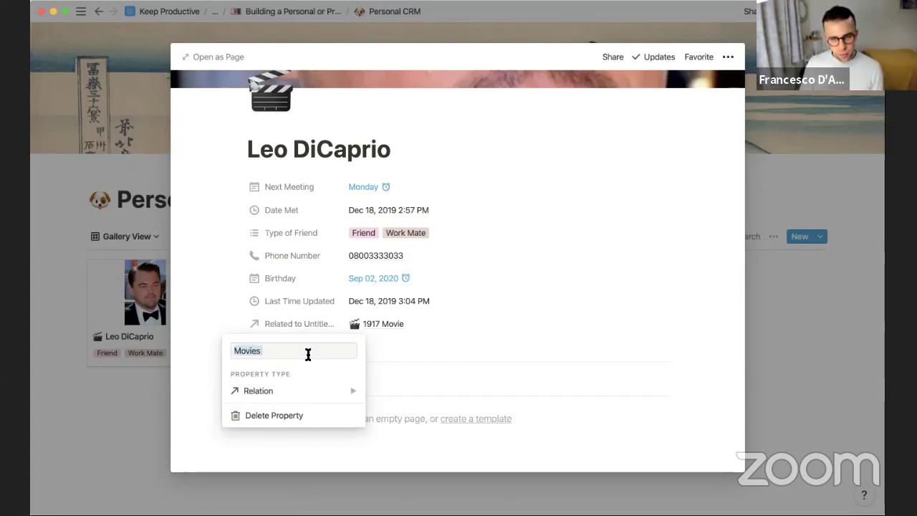
text(Calendar Event)
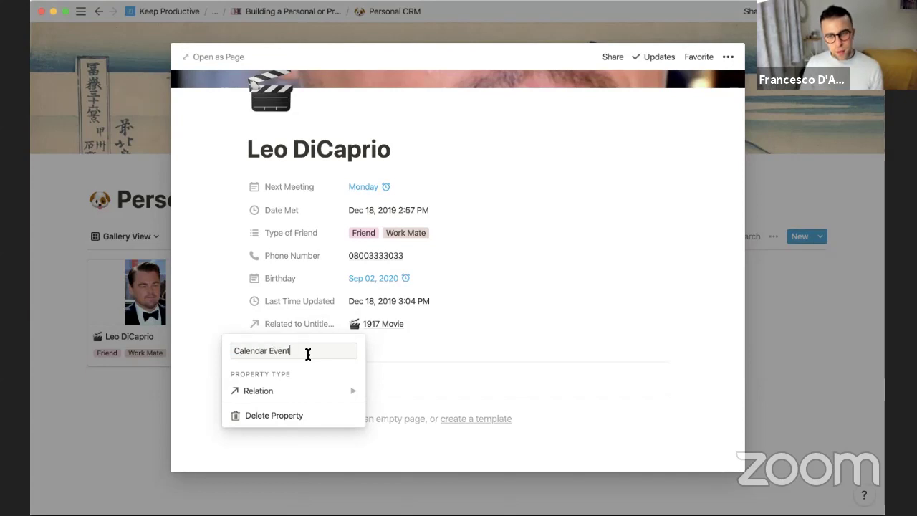
text(s)
key(Return)
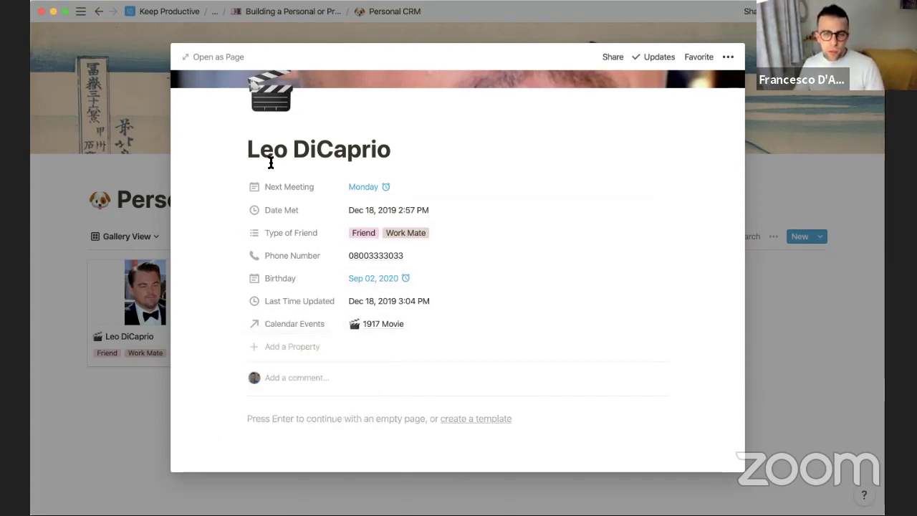
Open the friend's contact as a full page and add a new Rollup property
click(202, 56)
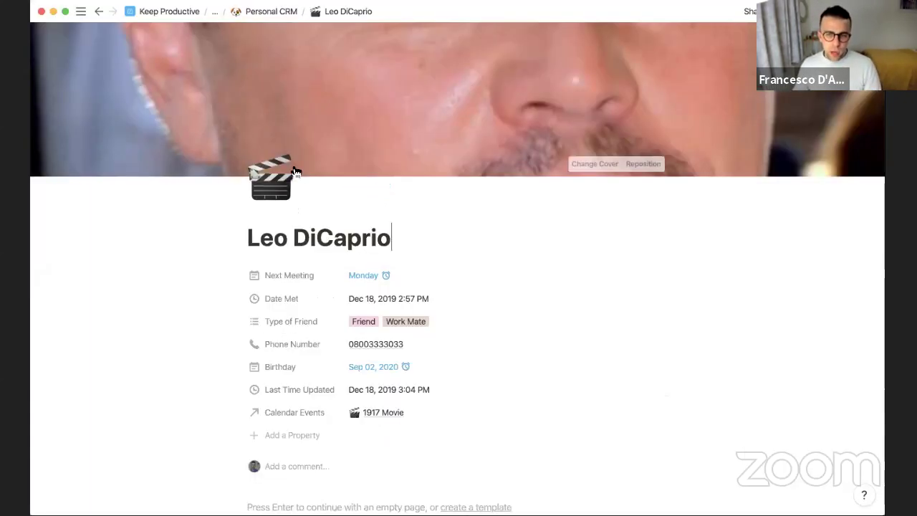
scroll(295, 172, down, 3)
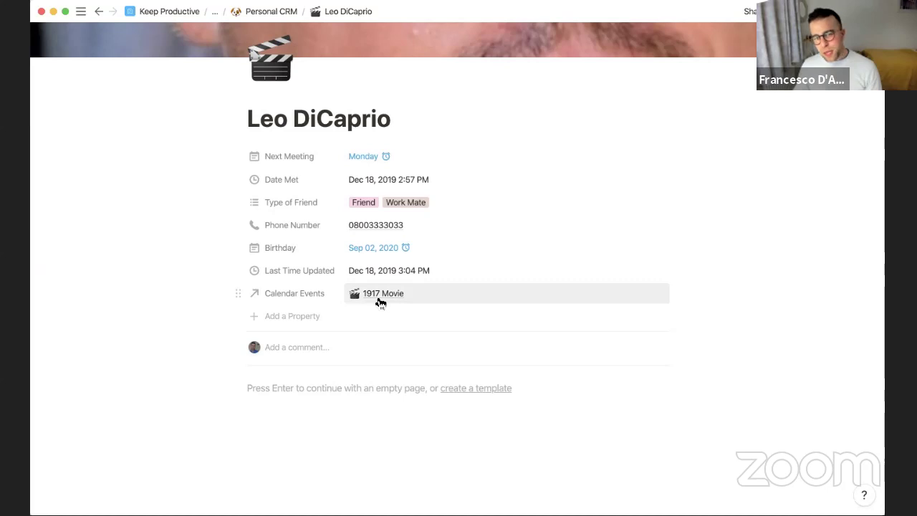
click(300, 320)
mouse_move(314, 379)
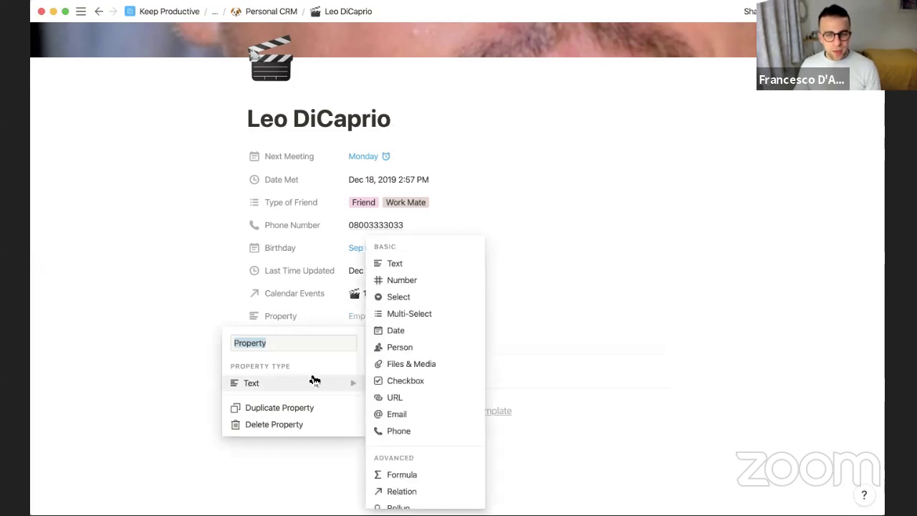
scroll(390, 430, down, 2)
click(399, 443)
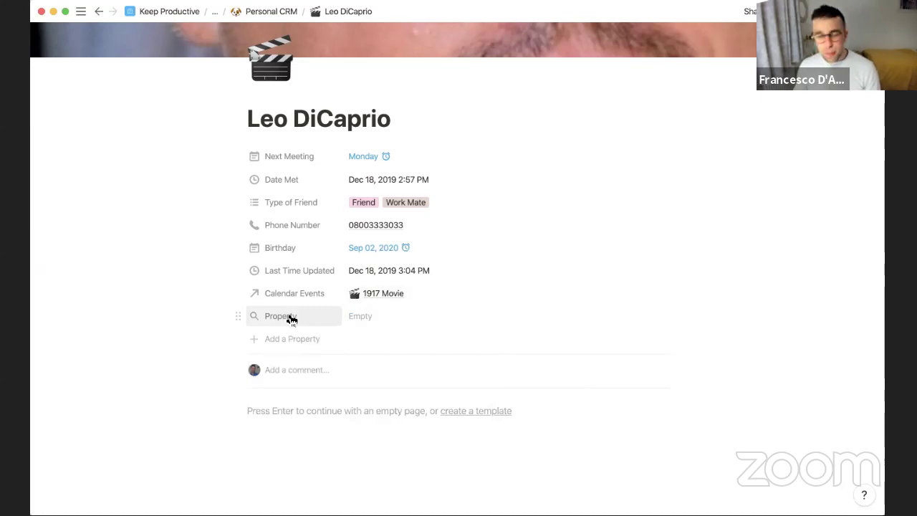
Rename the new rollup property to 'Dates to Meet Up'
click(289, 316)
key(BackSpace)
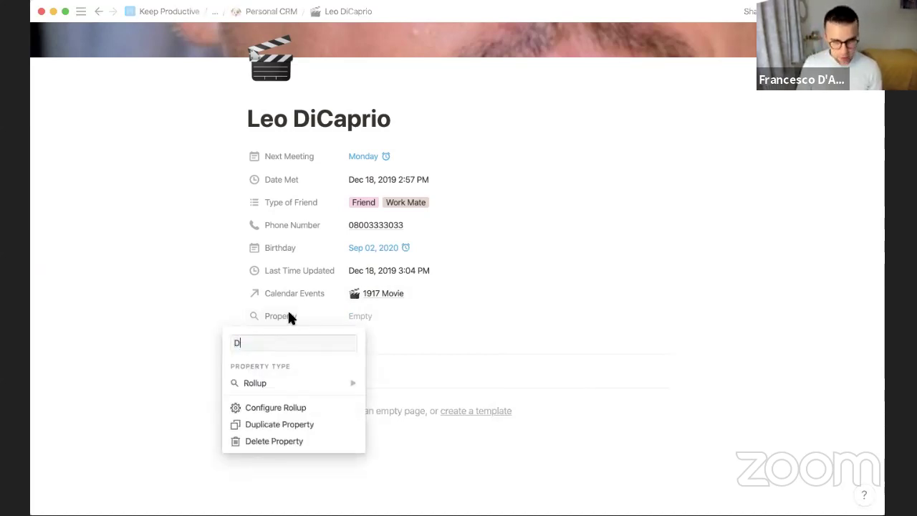
text(Dates to Meet Up)
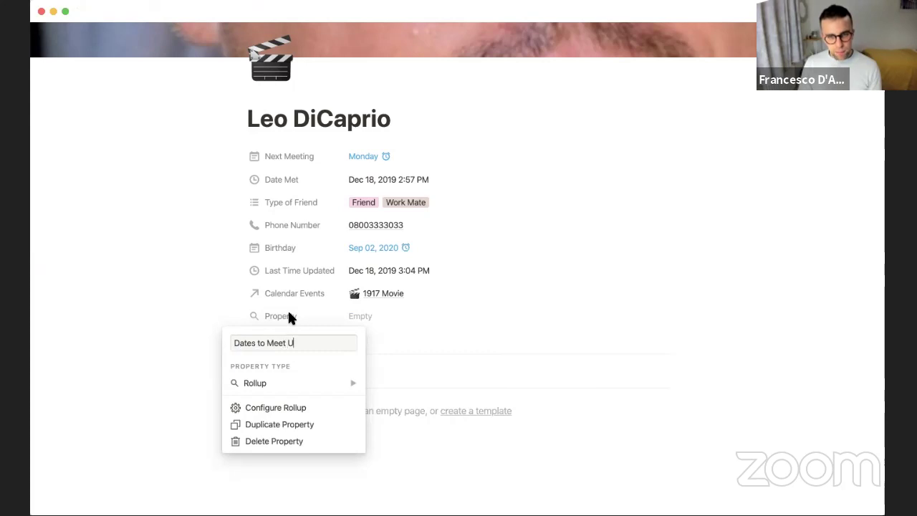
click(355, 383)
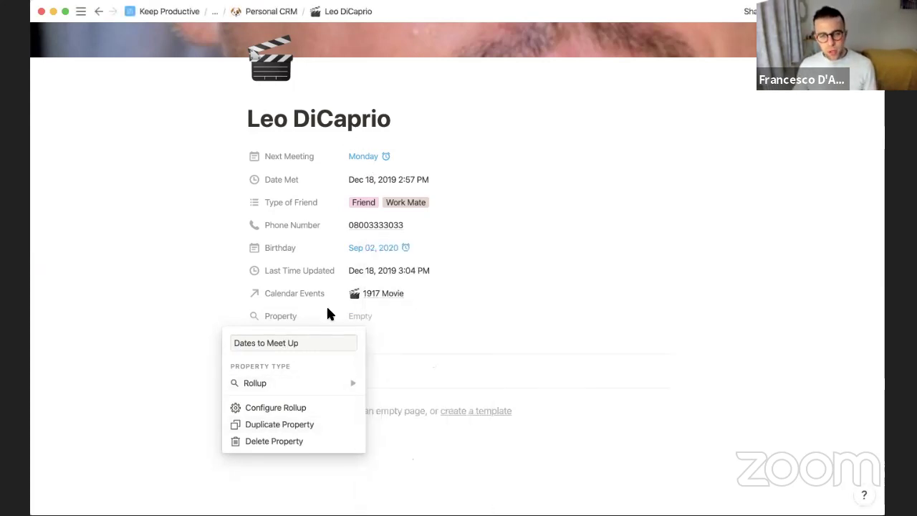
Configure the rollup to show the original Date values from the Calendar Events relation
click(312, 410)
click(390, 354)
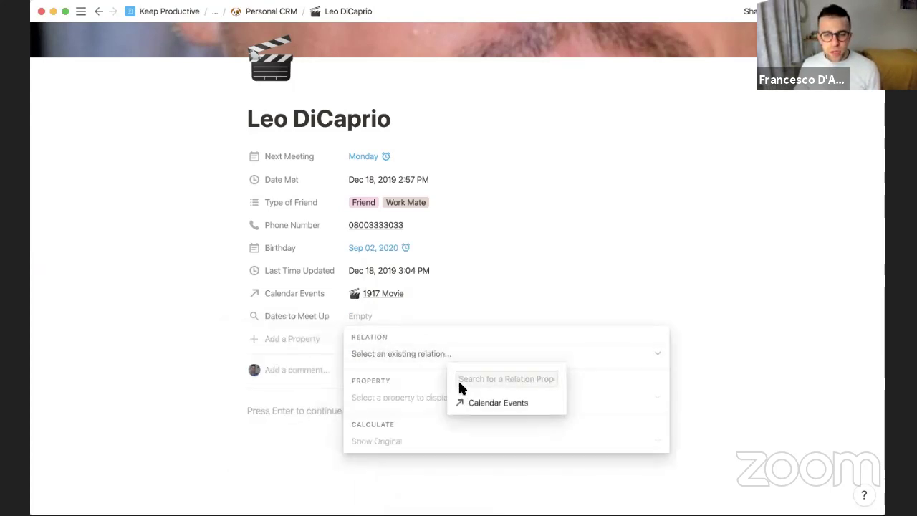
click(475, 401)
click(426, 395)
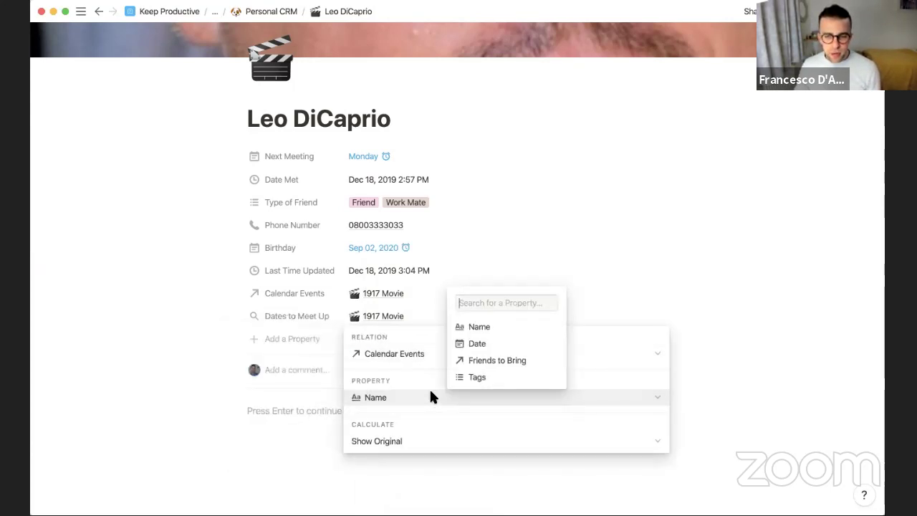
click(485, 346)
click(409, 419)
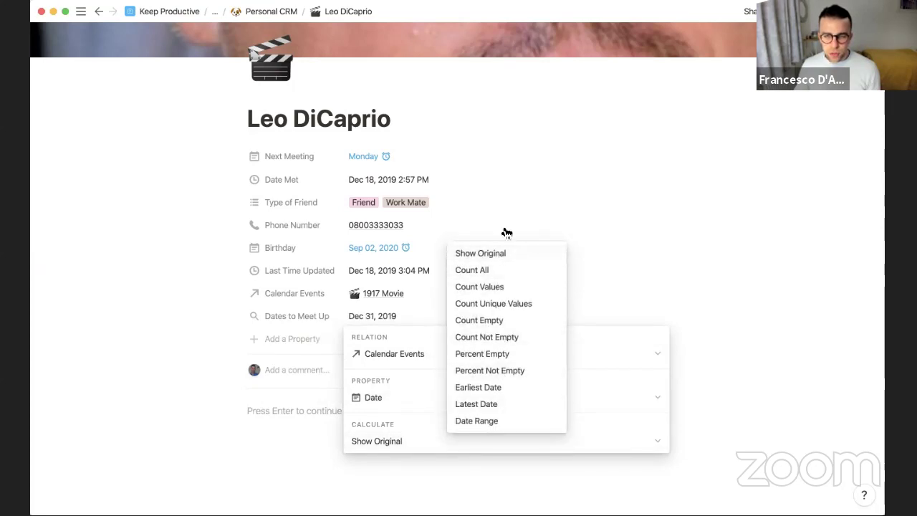
click(480, 253)
click(477, 272)
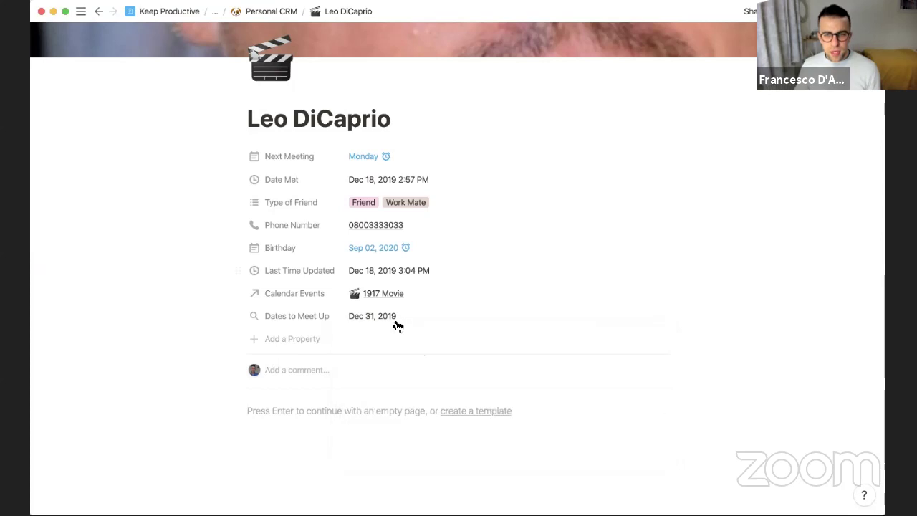
click(248, 156)
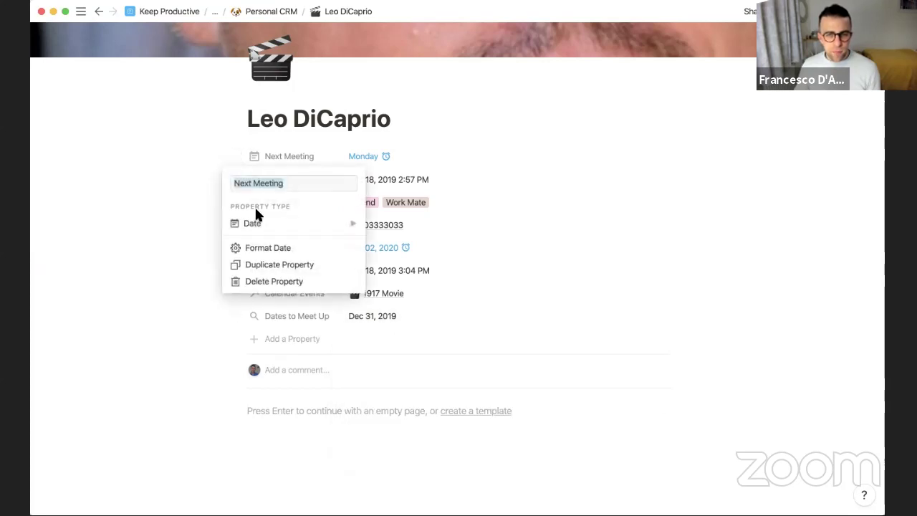
Delete the Next Meeting property from the friend pages
key(Return)
click(434, 262)
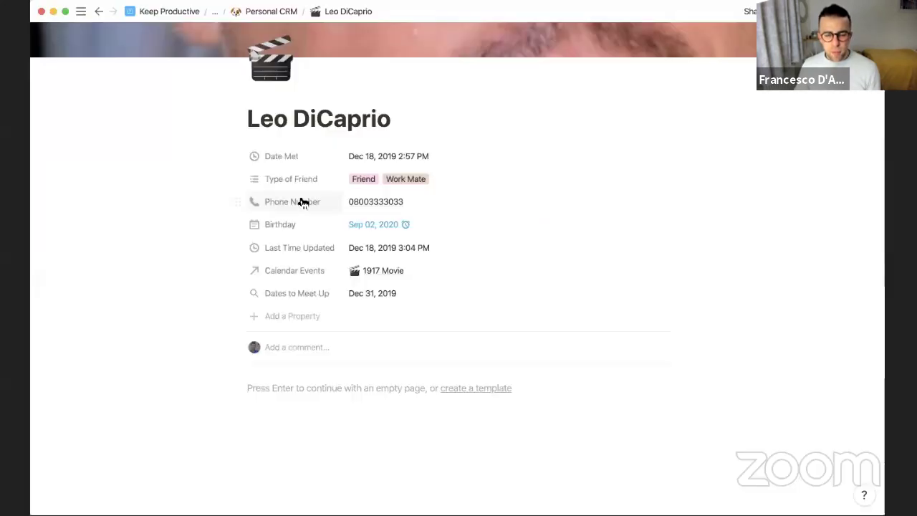
scroll(221, 261, up, 3)
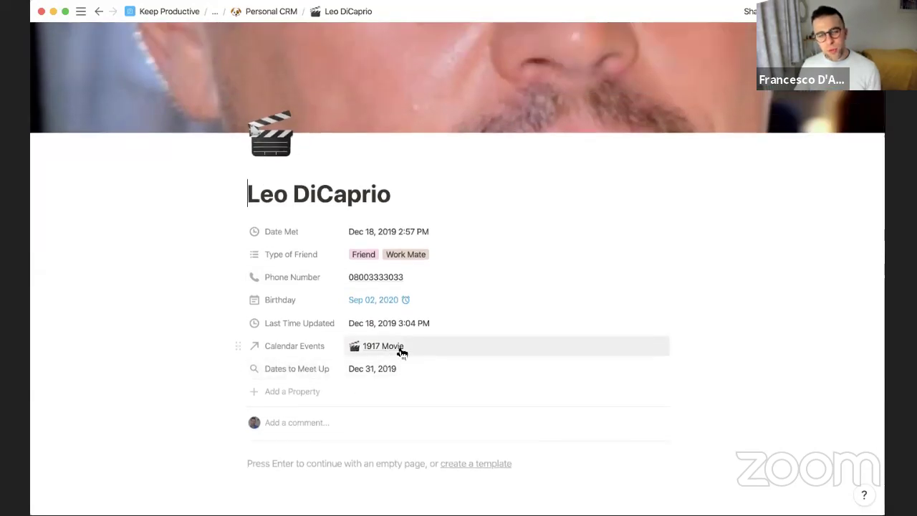
Navigate back through the breadcrumbs to the Personal section of the CRM guide page
click(246, 11)
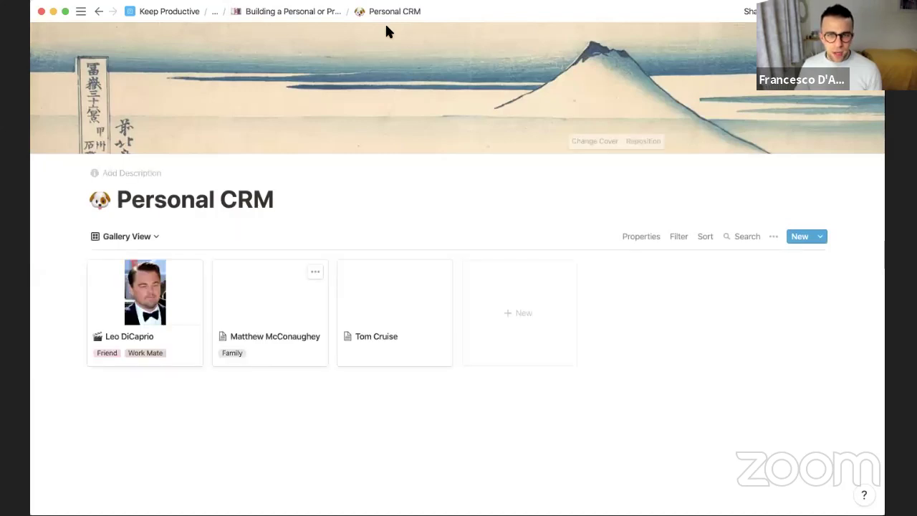
click(315, 12)
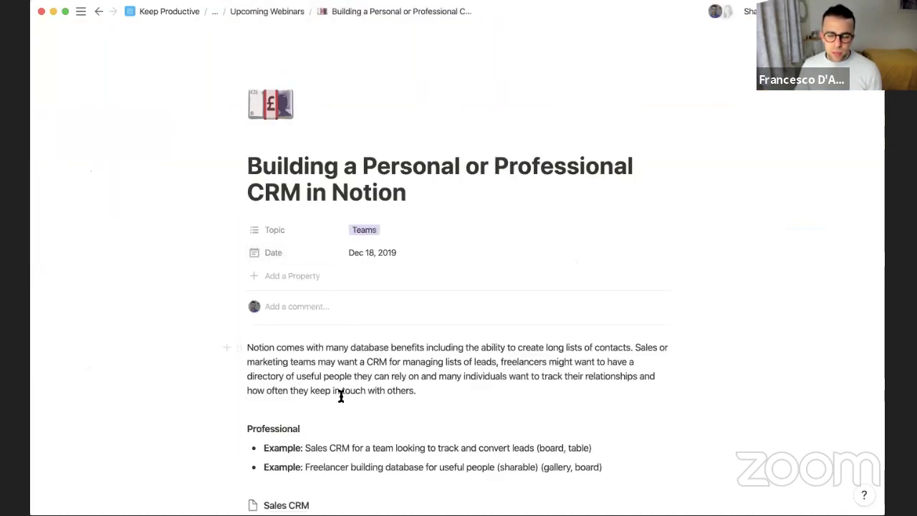
scroll(341, 396, down, 5)
click(313, 354)
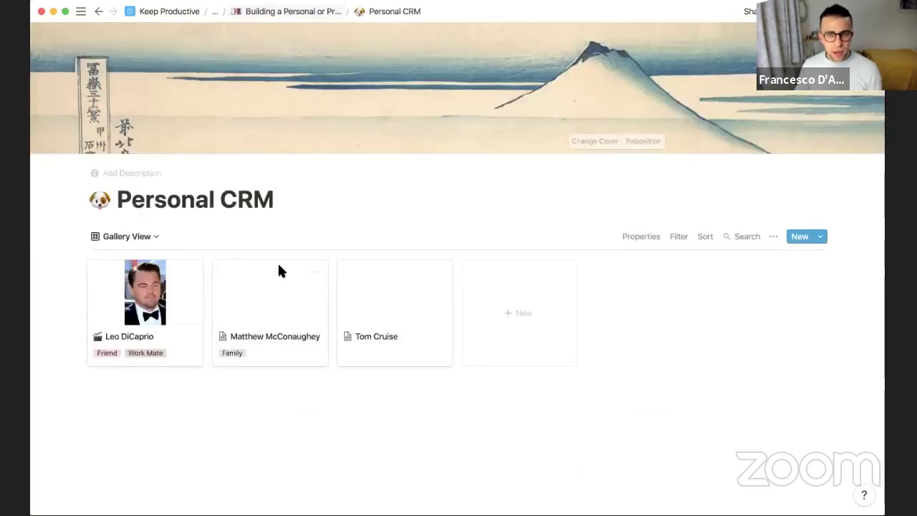
click(304, 11)
scroll(297, 360, down, 5)
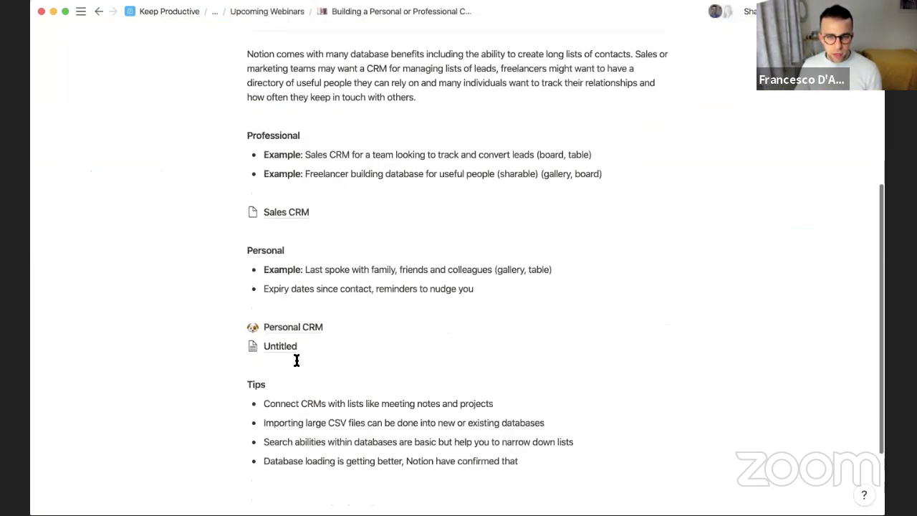
Open the untitled calendar database and title it 'Calendar'
click(293, 348)
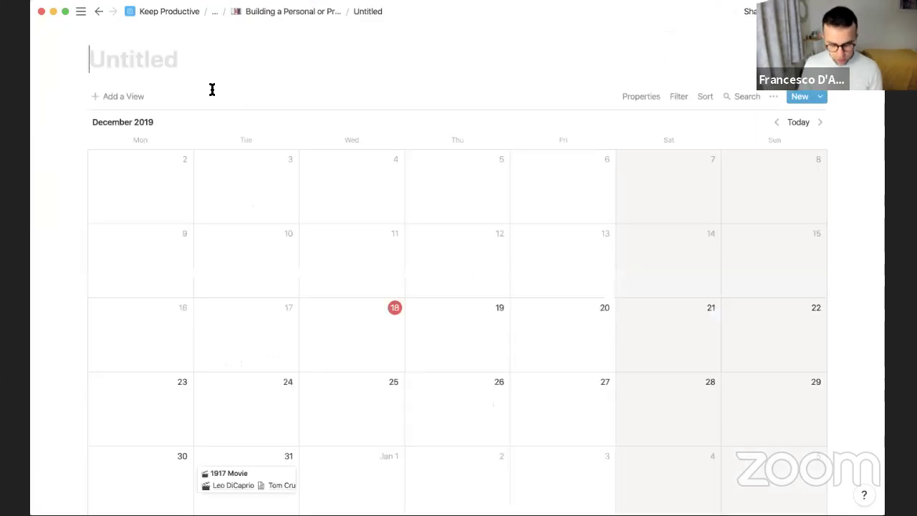
text(Calendar)
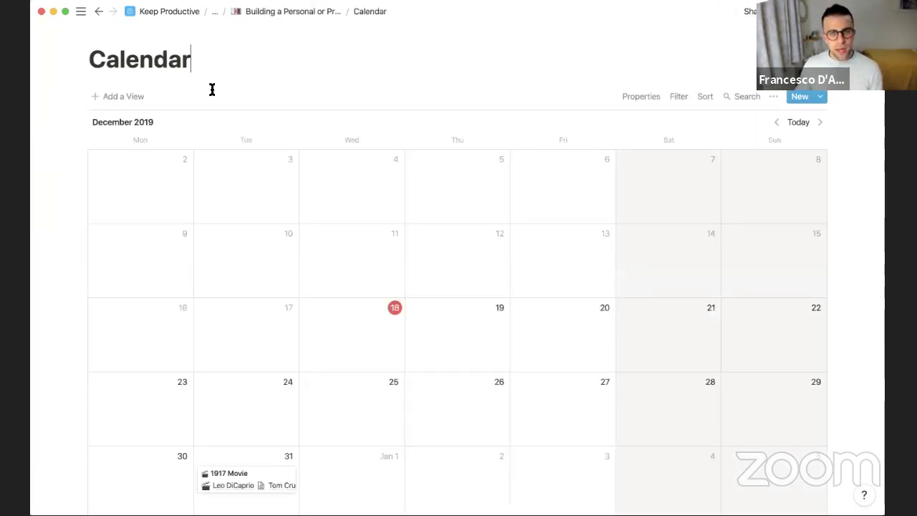
Give the Calendar page a calendar emoji icon
click(109, 33)
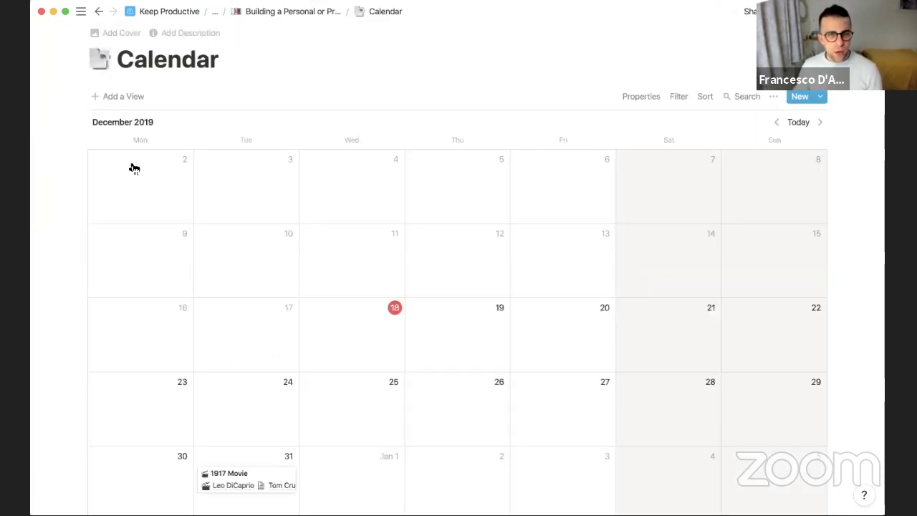
click(100, 59)
click(244, 155)
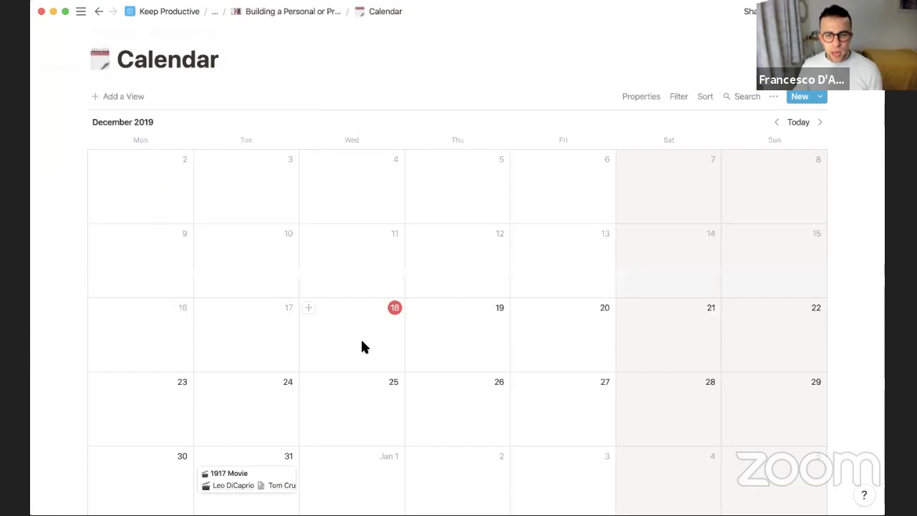
scroll(362, 342, down, 3)
scroll(344, 328, down, 4)
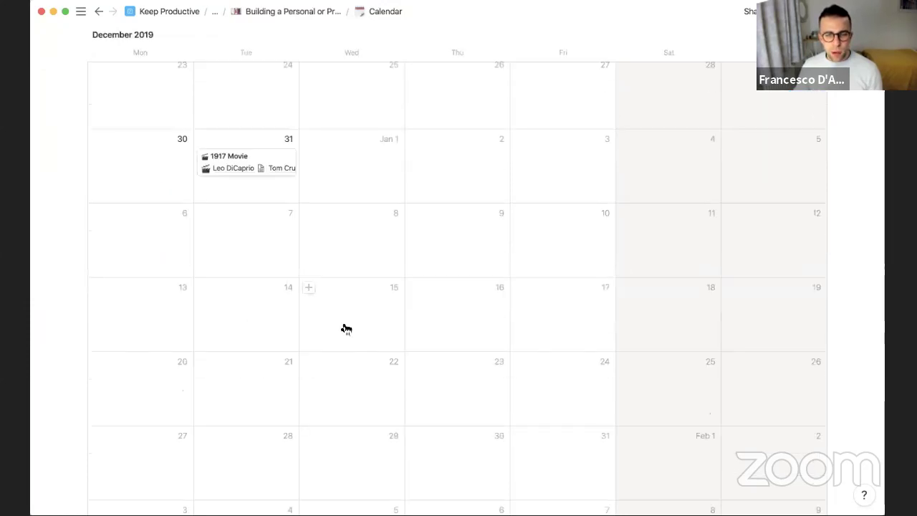
Create a 'Go Karting' event on Jan 15, 2020 with a red car emoji icon
click(361, 289)
text(Go Karting)
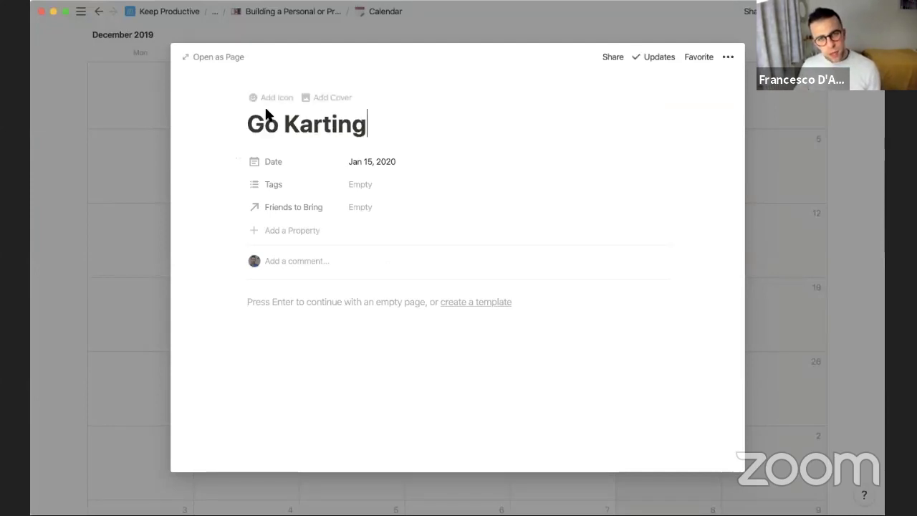
click(265, 101)
click(270, 143)
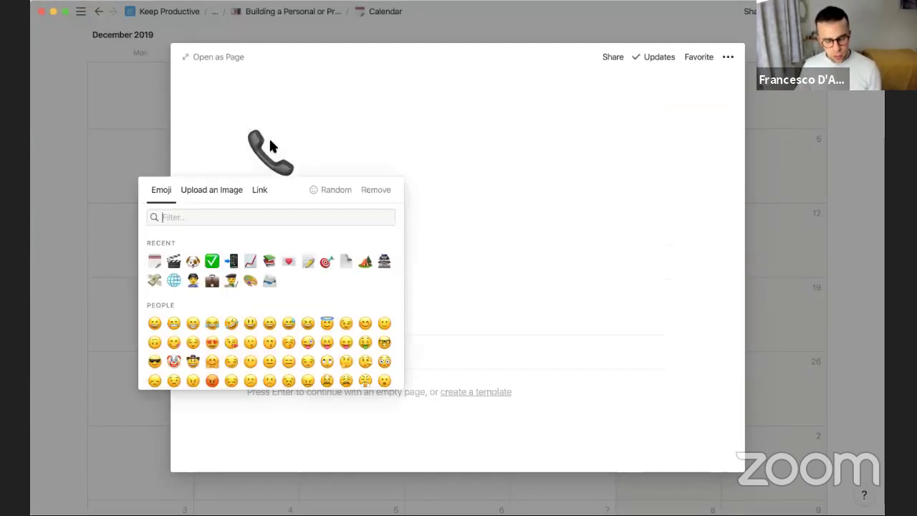
text(car)
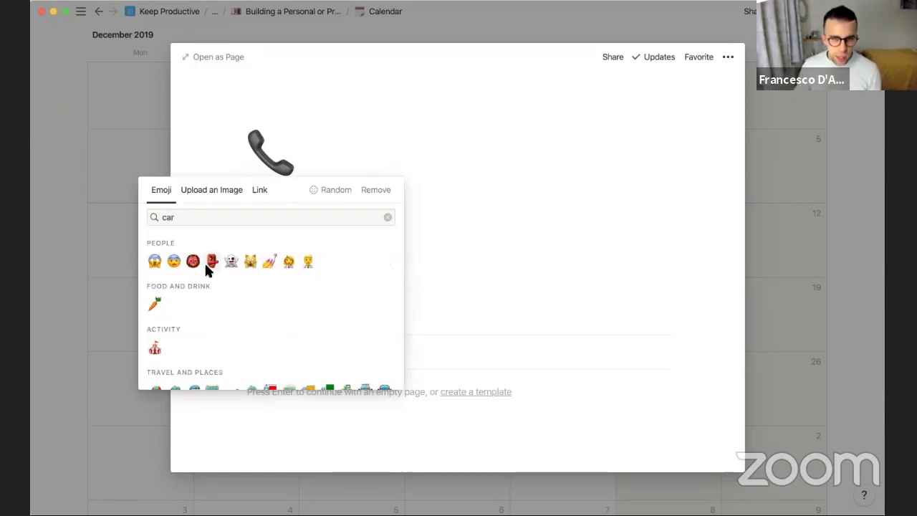
scroll(204, 265, down, 3)
click(156, 252)
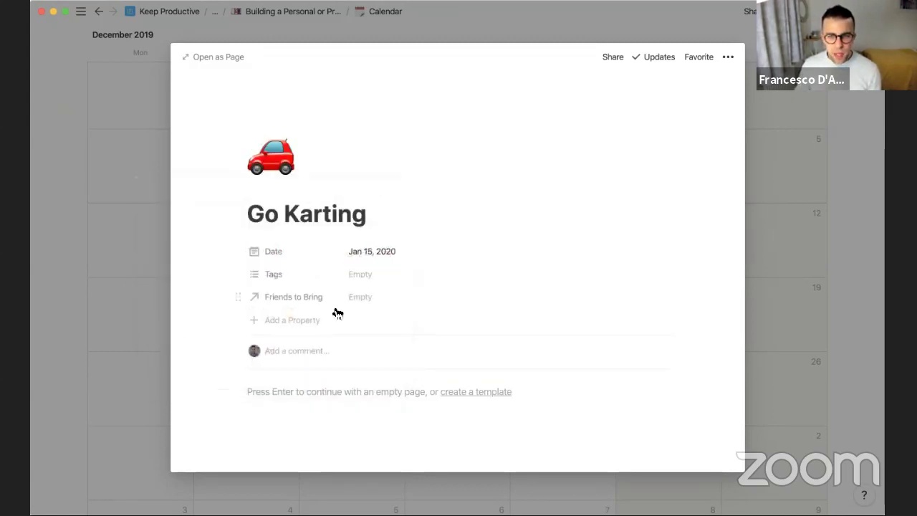
Tag the event 'fun day out' and add two friends to Friends to Bring
click(371, 296)
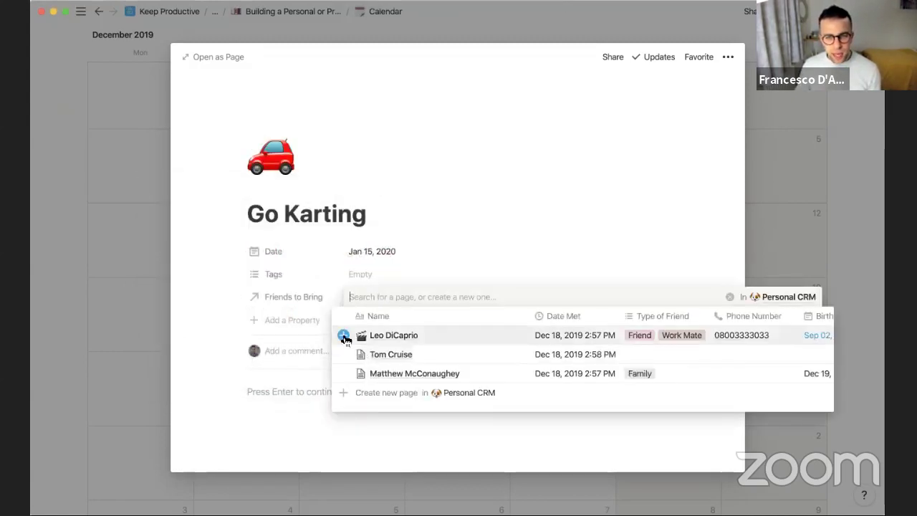
click(351, 337)
click(380, 279)
click(364, 276)
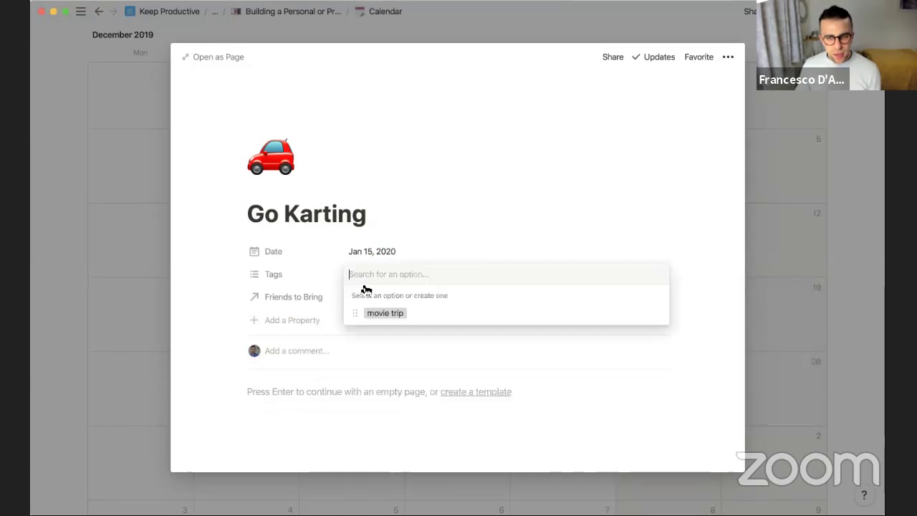
text(fun day out)
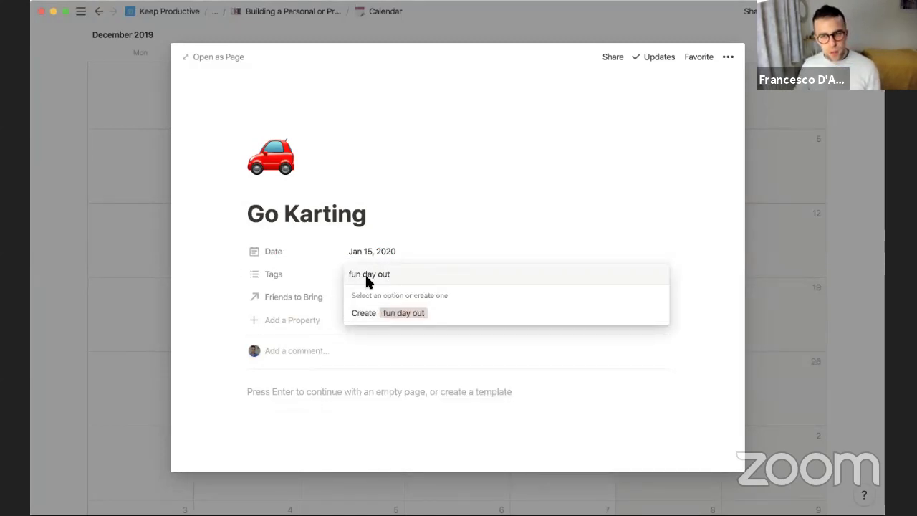
click(415, 315)
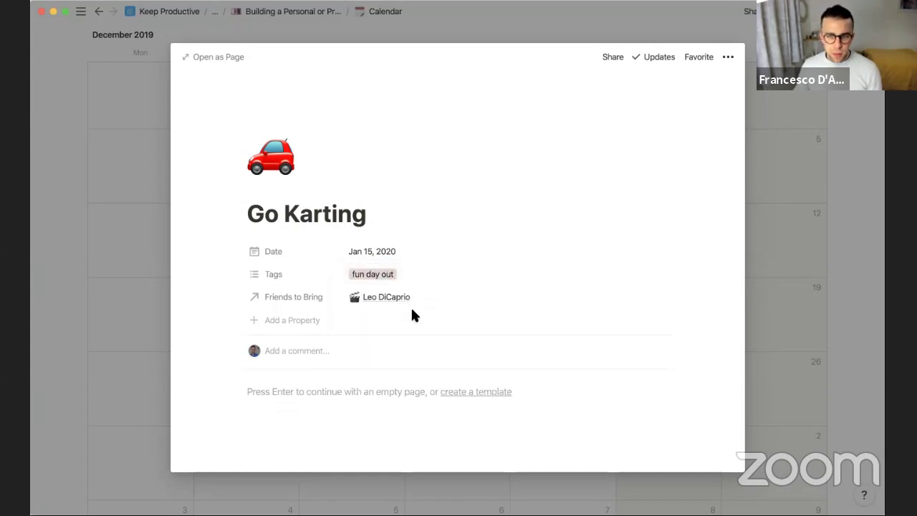
click(449, 309)
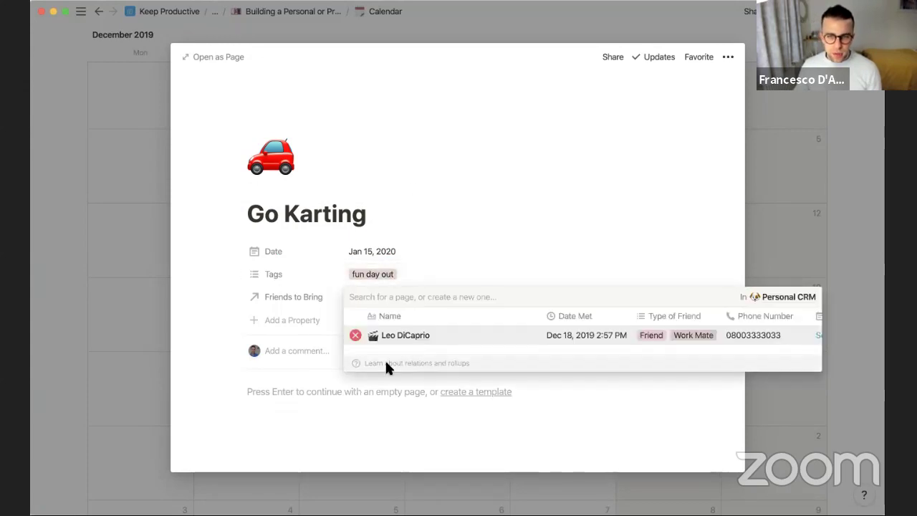
text(matt)
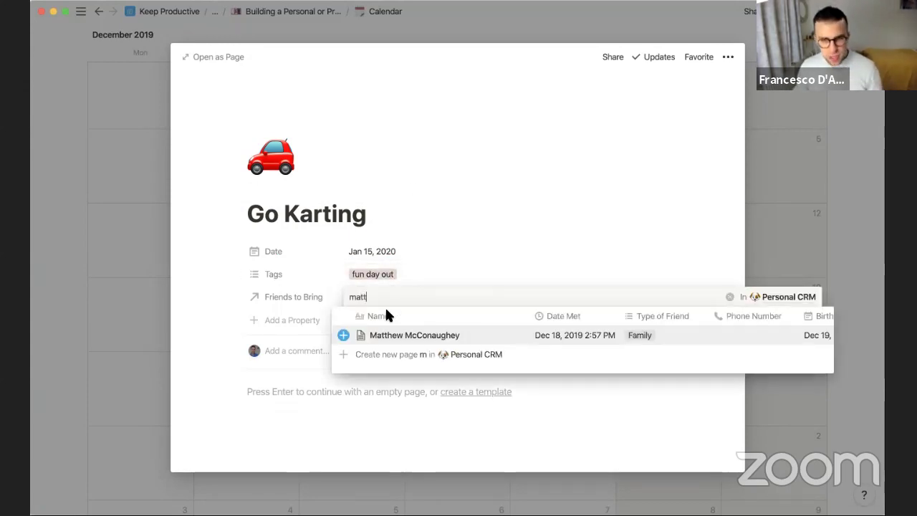
click(344, 340)
click(415, 228)
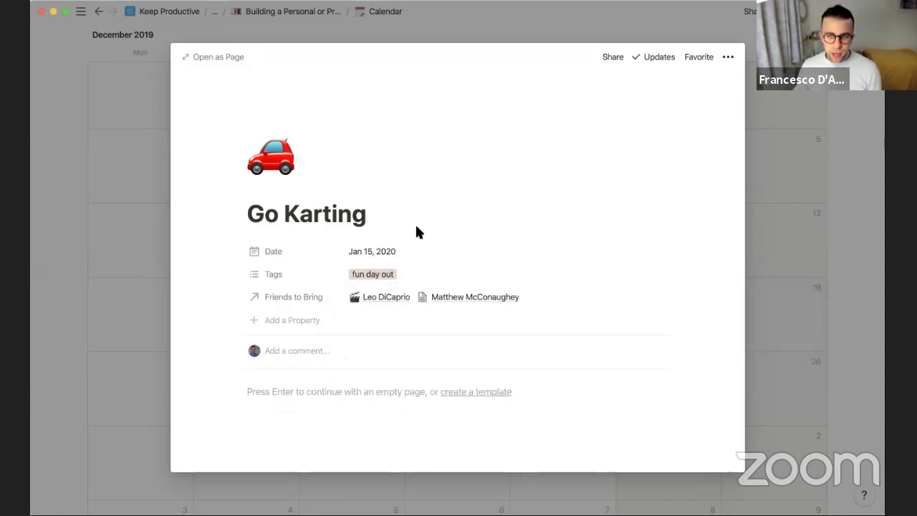
click(99, 176)
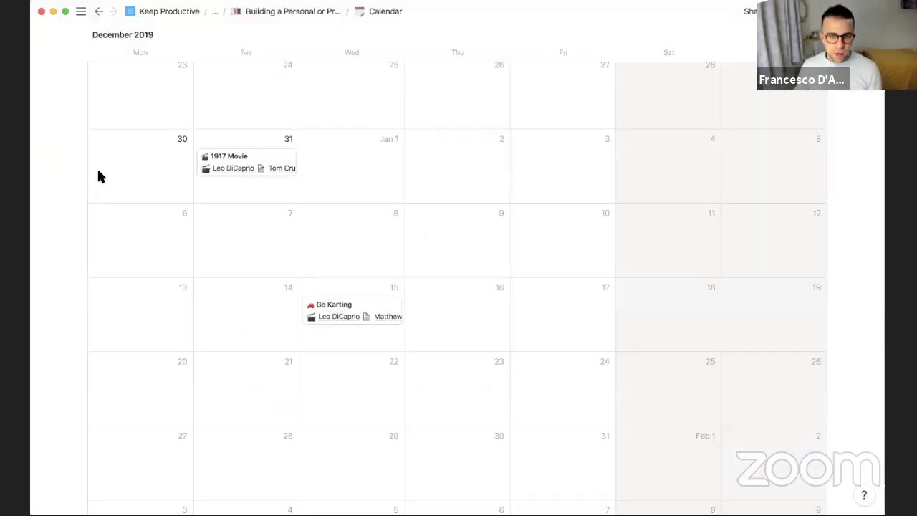
Open the Family and Friend/Work Mate contact pages to see the Jan 15, 2020 meet-up
click(303, 12)
scroll(328, 215, down, 5)
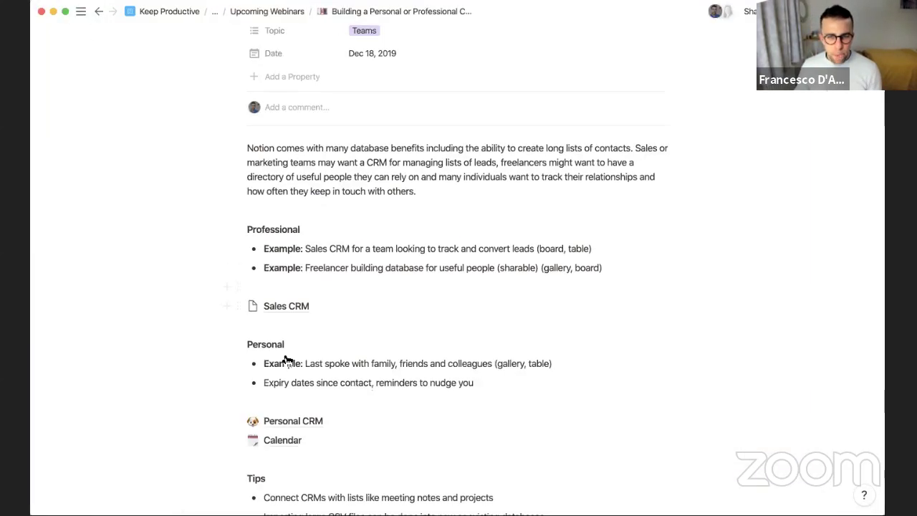
click(286, 423)
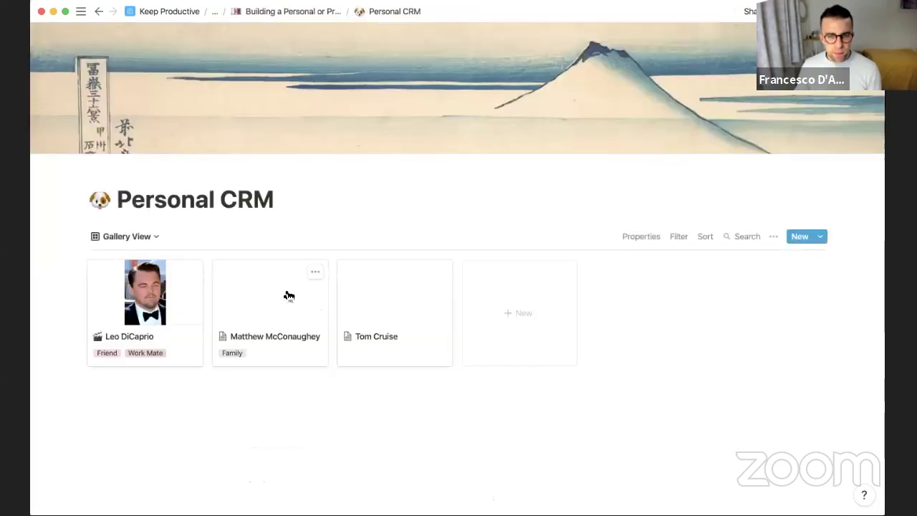
click(243, 304)
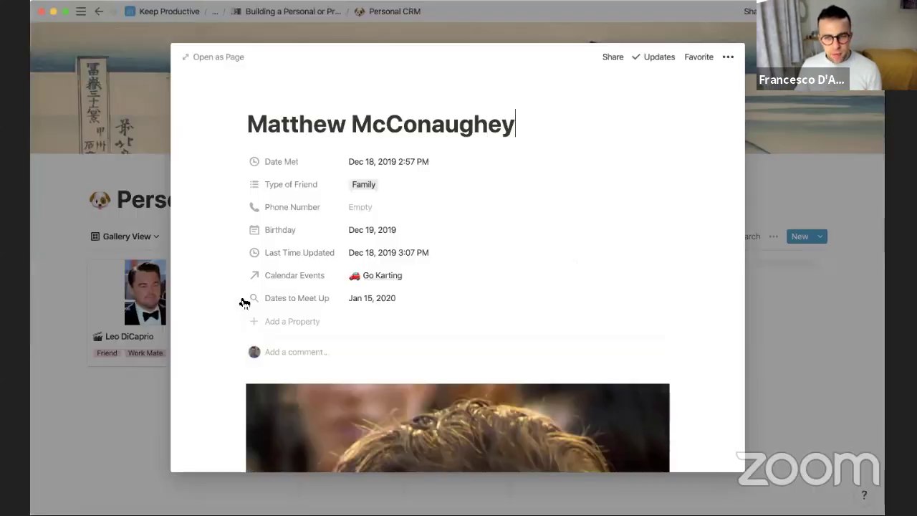
scroll(444, 274, down, 3)
scroll(416, 266, up, 3)
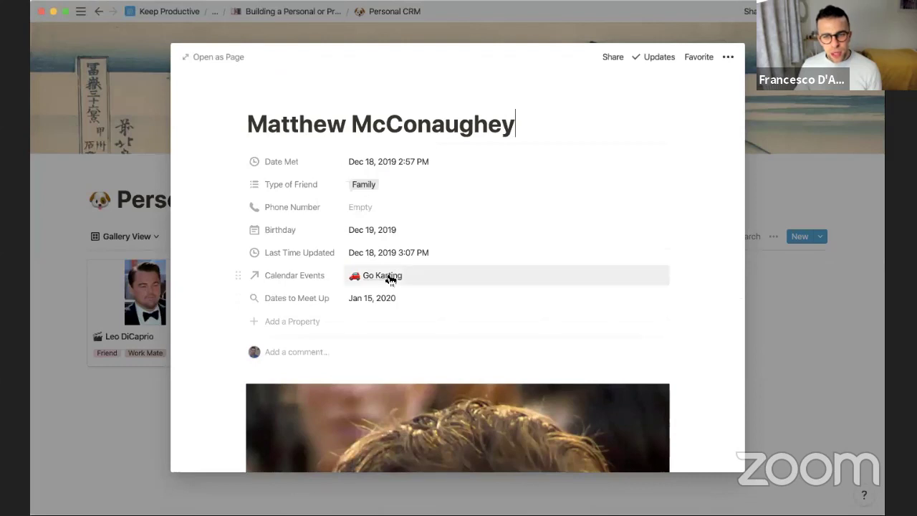
click(73, 235)
click(136, 294)
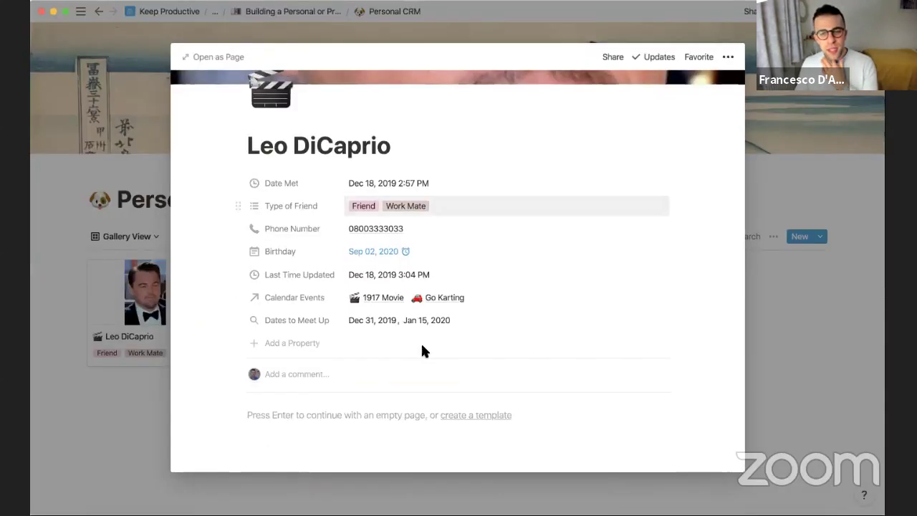
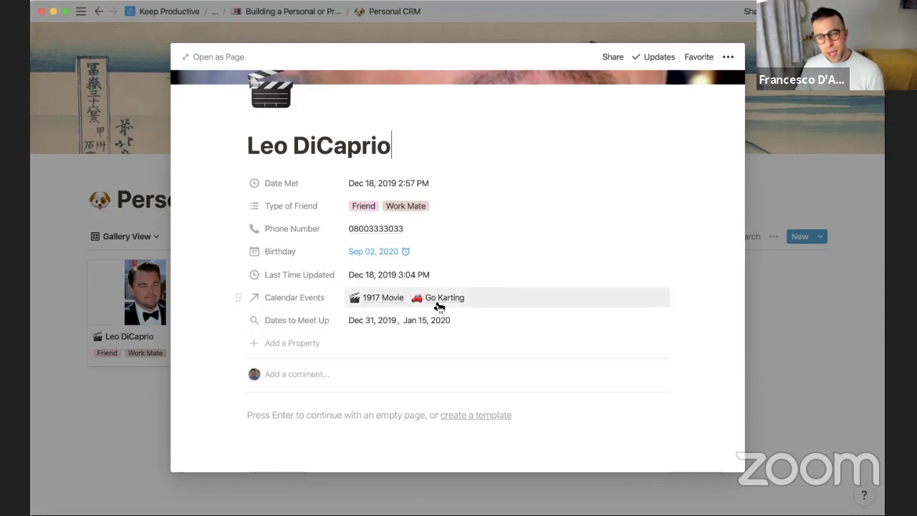
Add a new Rollup property to Leo DiCaprio's contact page
scroll(435, 306, up, 2)
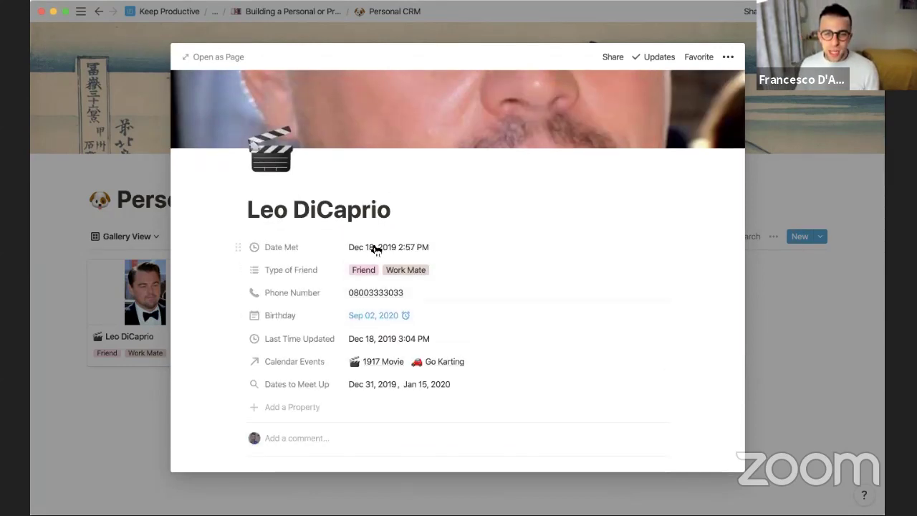
scroll(405, 376, down, 2)
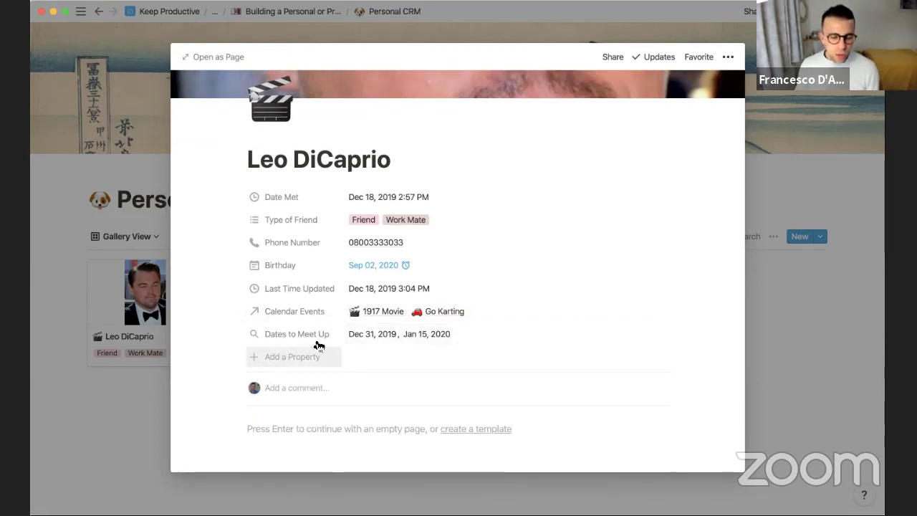
click(282, 356)
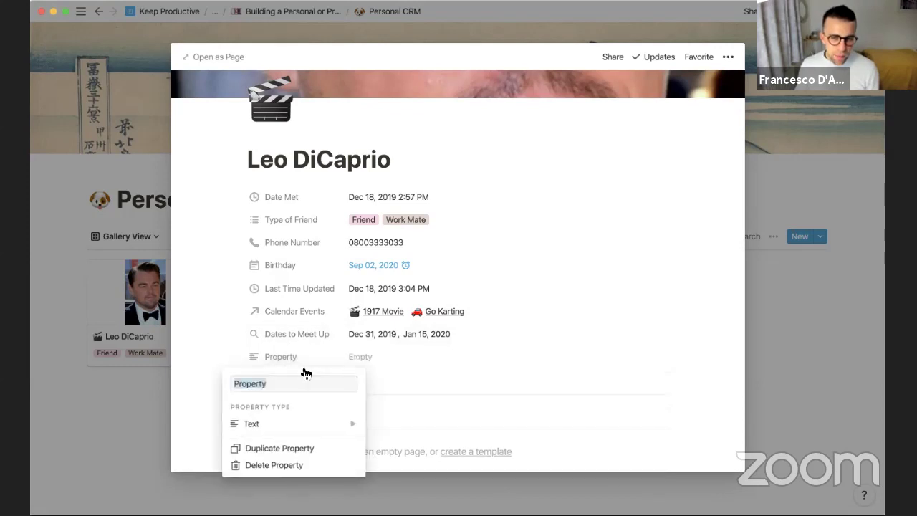
mouse_move(283, 430)
scroll(389, 446, down, 2)
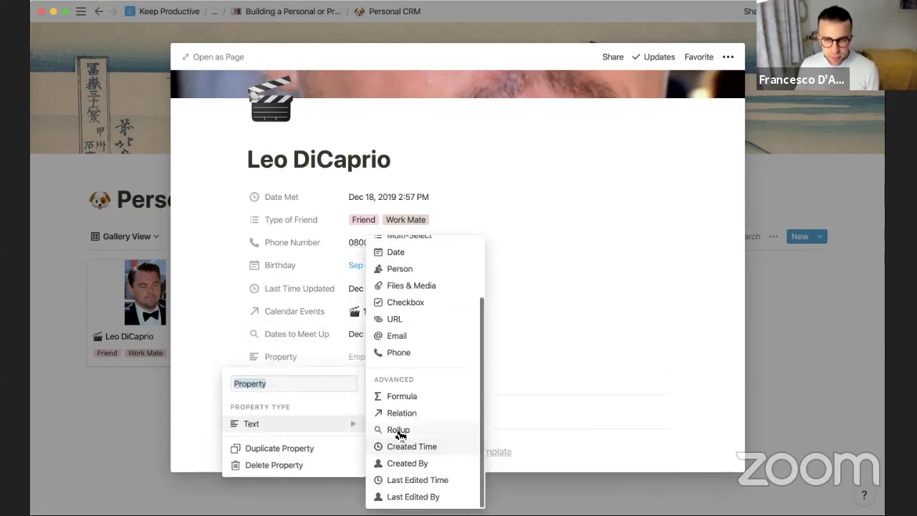
key(Escape)
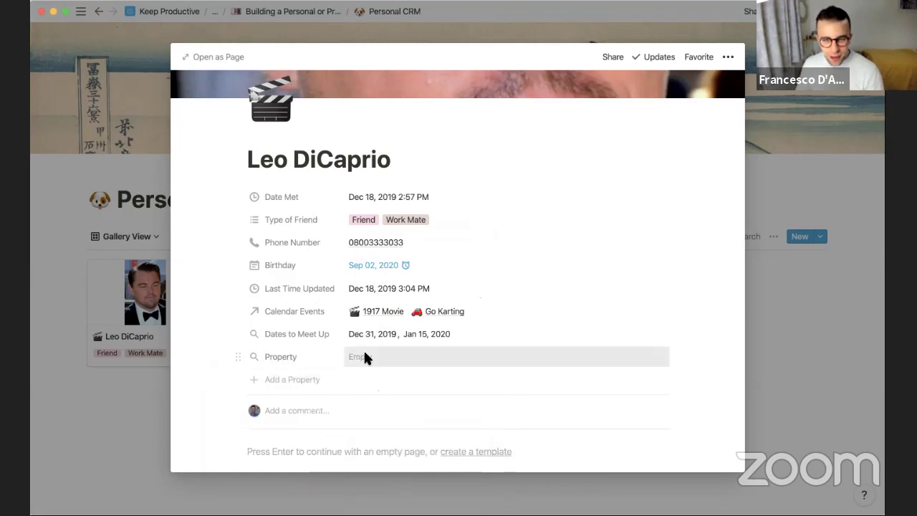
Set the rollup to the Earliest Date of the Calendar Events' Date property
click(363, 357)
click(409, 398)
click(481, 443)
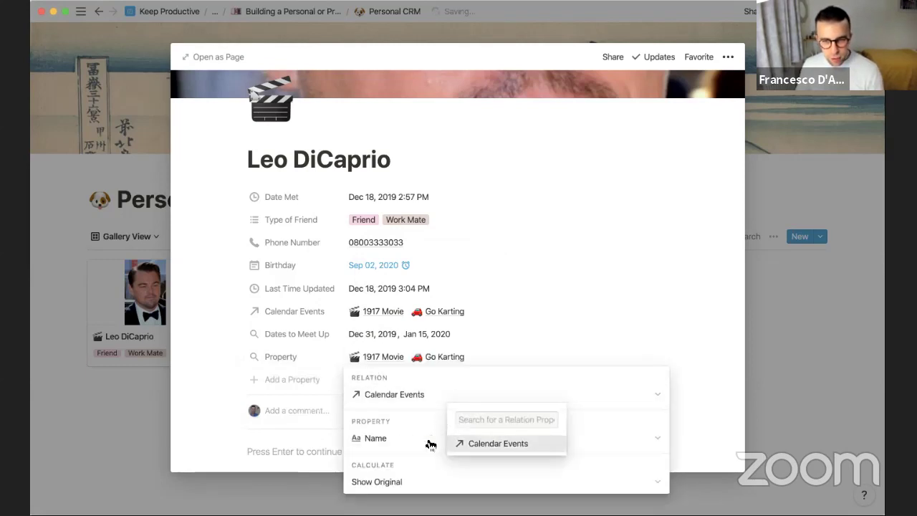
click(392, 436)
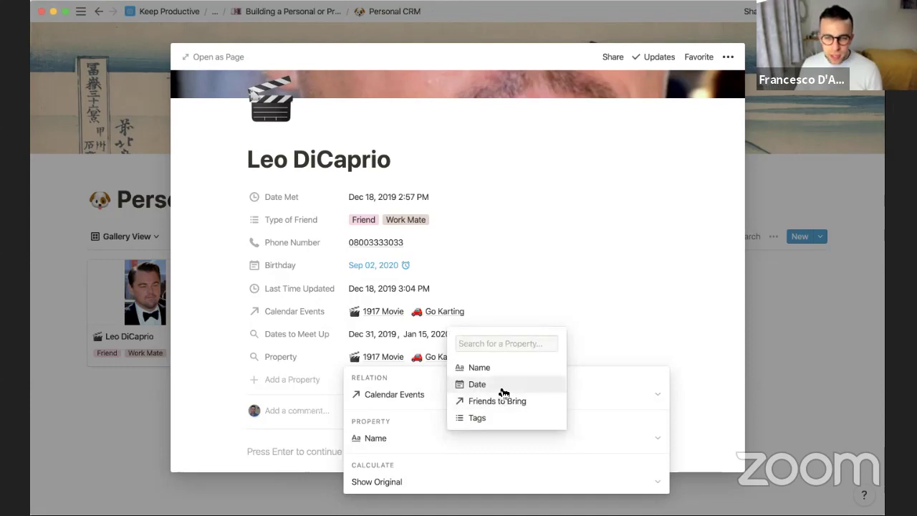
click(503, 385)
click(392, 480)
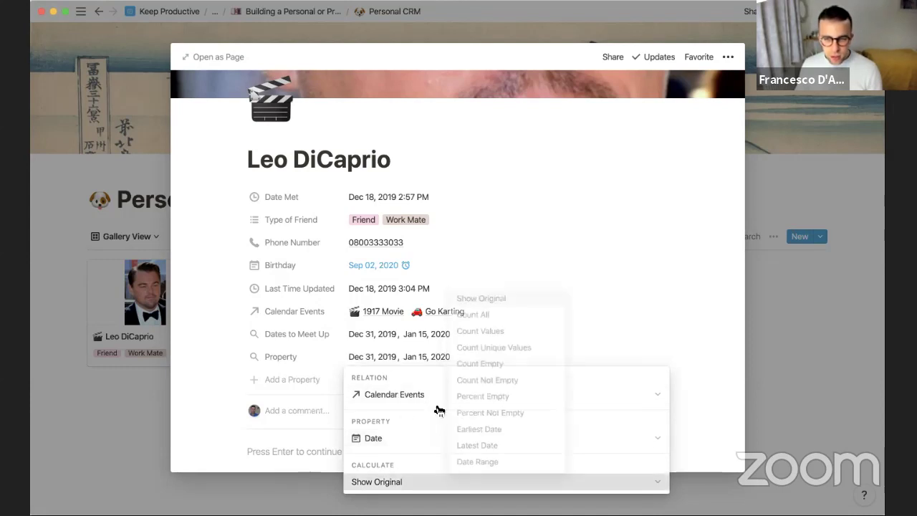
mouse_move(500, 425)
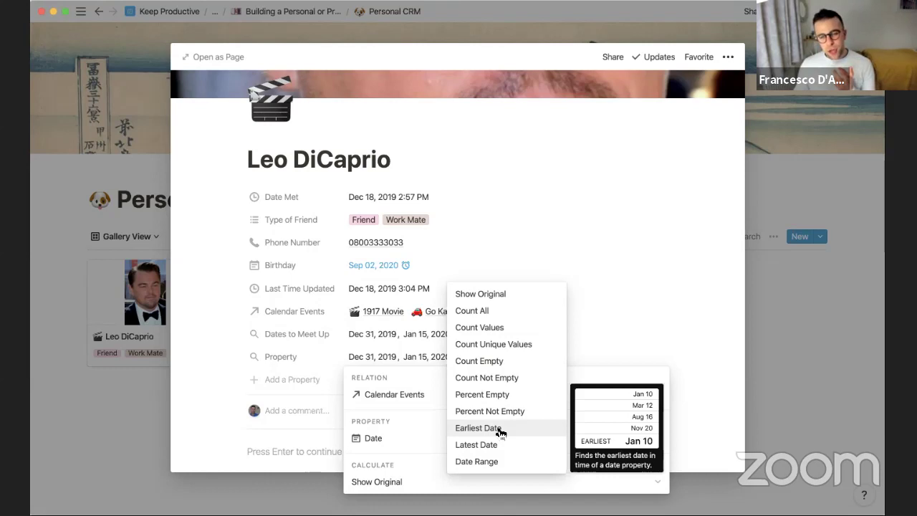
click(500, 430)
Recheck the rollup settings and confirm the property reads 'in 12 days'
click(317, 359)
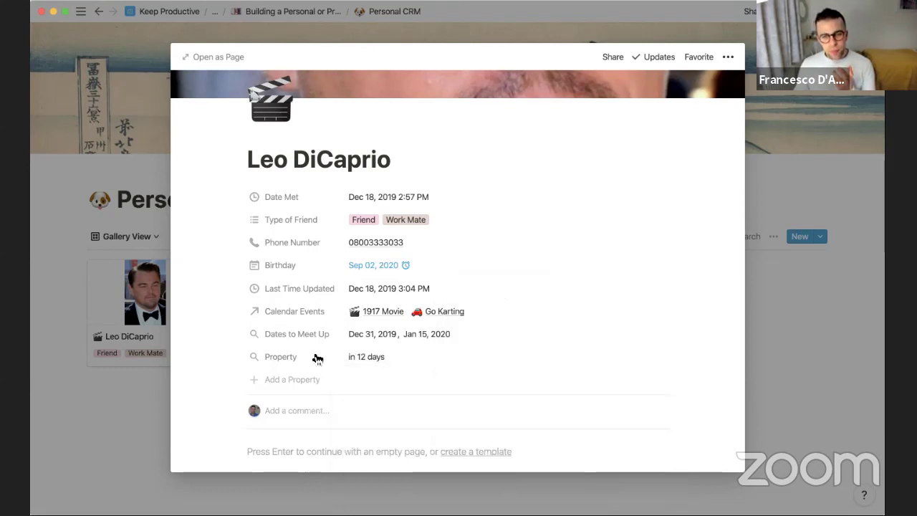
click(380, 358)
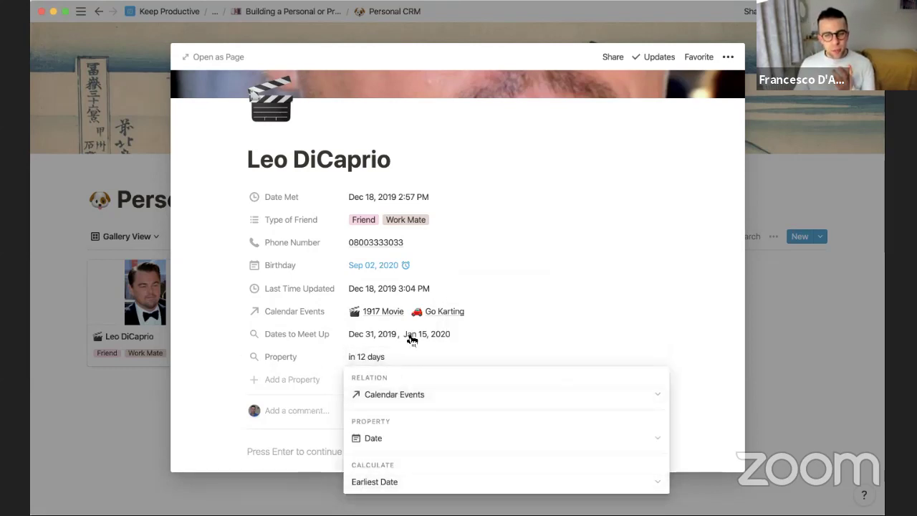
click(412, 340)
click(294, 360)
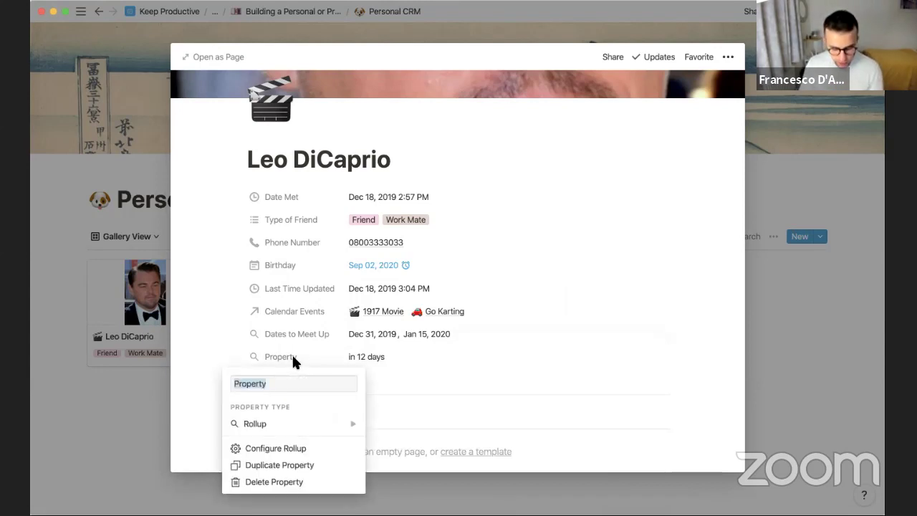
Rename the rollup property to 'Countdown'
text(Next)
key(BackSpace)
key(BackSpace)
key(BackSpace)
key(BackSpace)
text(Count)
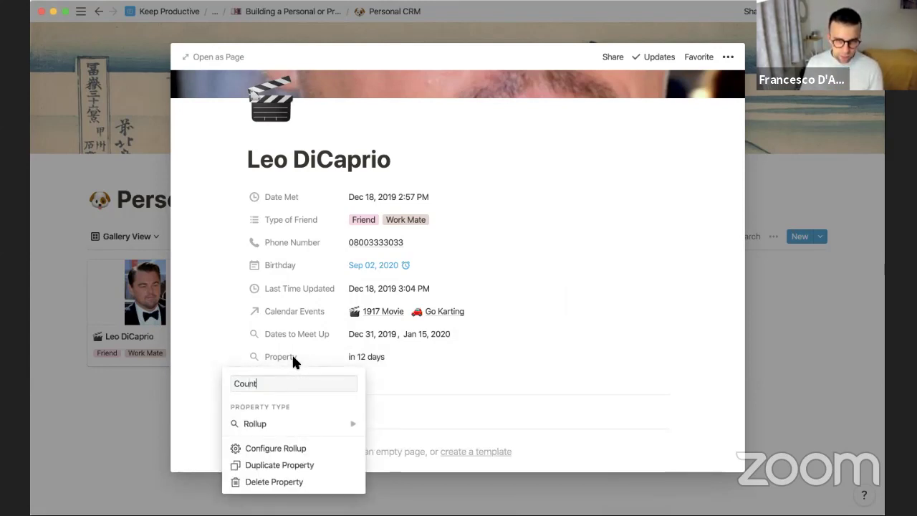
text(down)
key(Return)
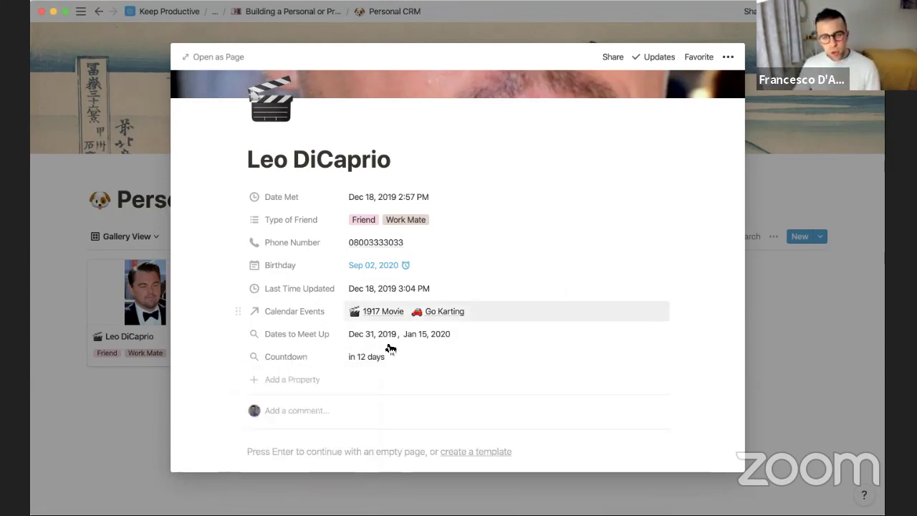
Try Countdown calculations: percent empty, count empty, then count values
click(380, 358)
click(412, 480)
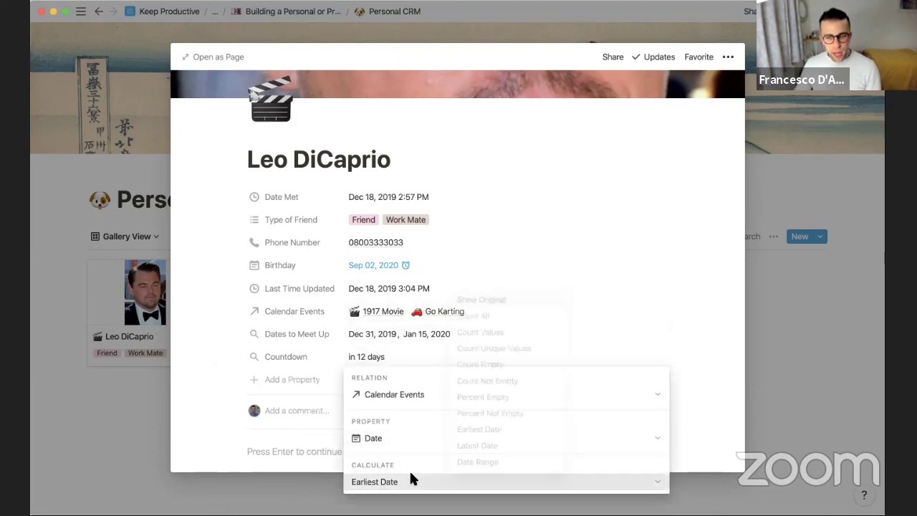
click(494, 395)
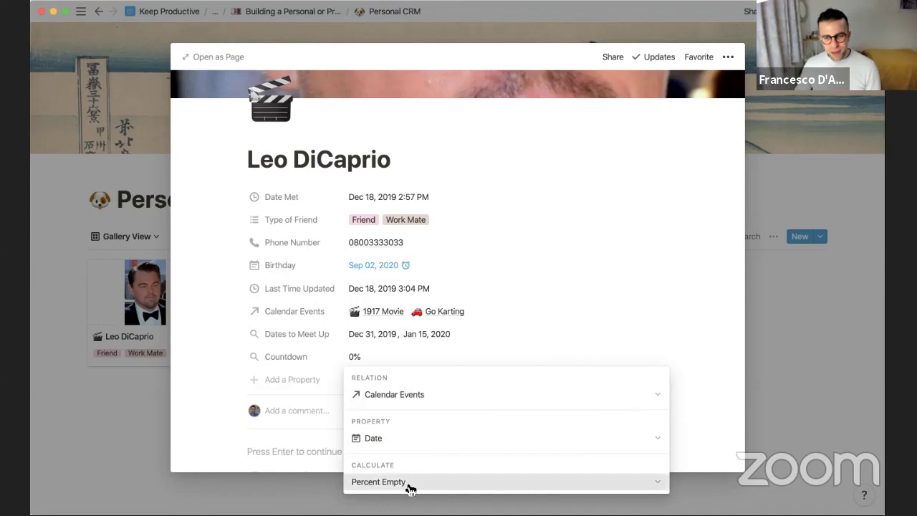
click(410, 487)
click(488, 361)
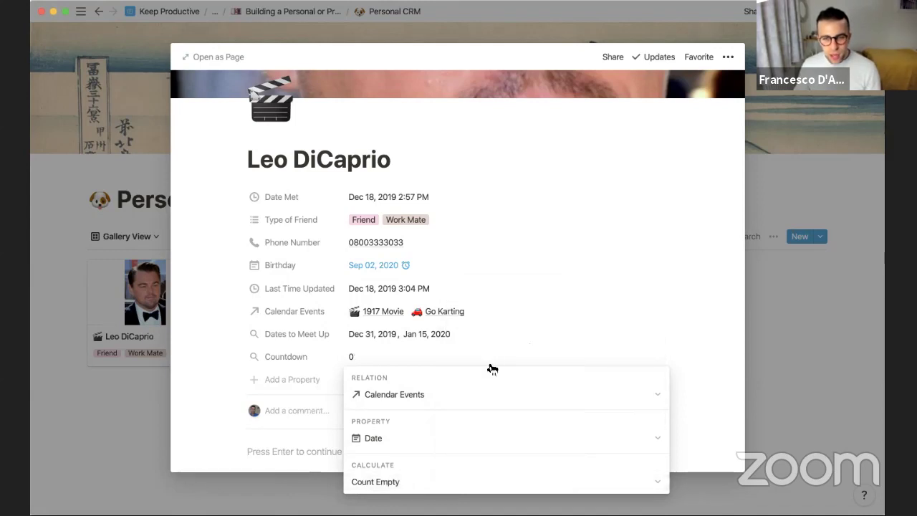
click(402, 479)
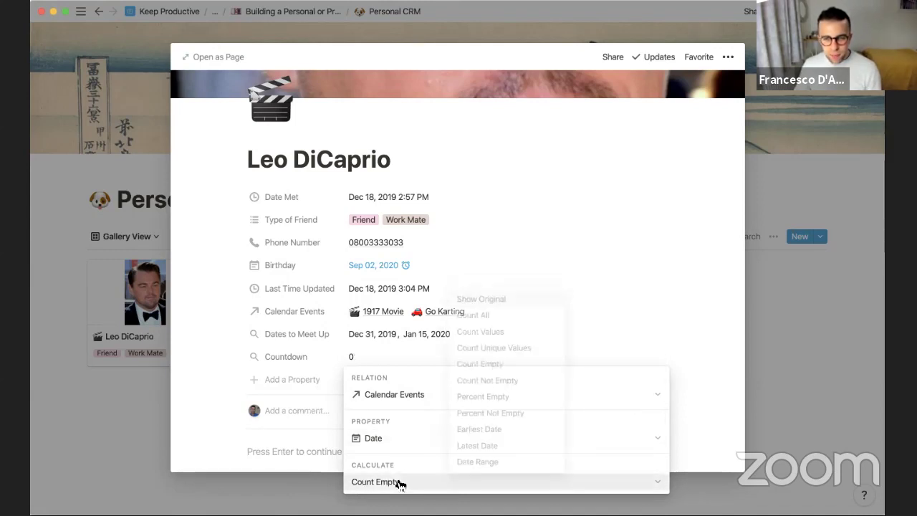
click(506, 328)
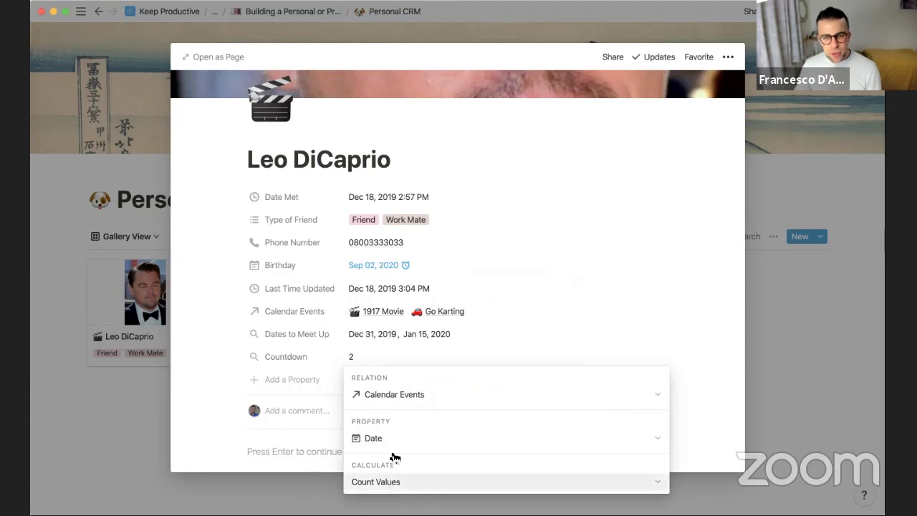
click(366, 343)
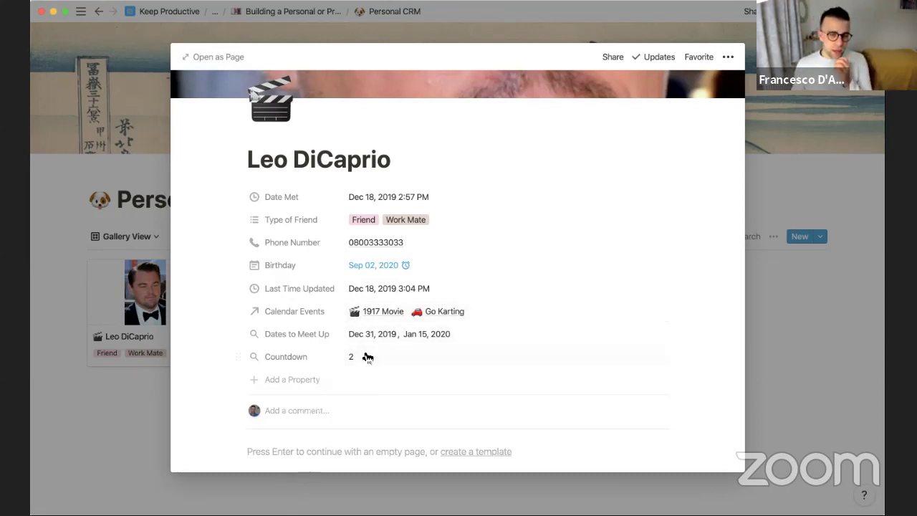
Try Count all, then set Countdown to Date Range, showing 15 days
click(371, 353)
click(406, 481)
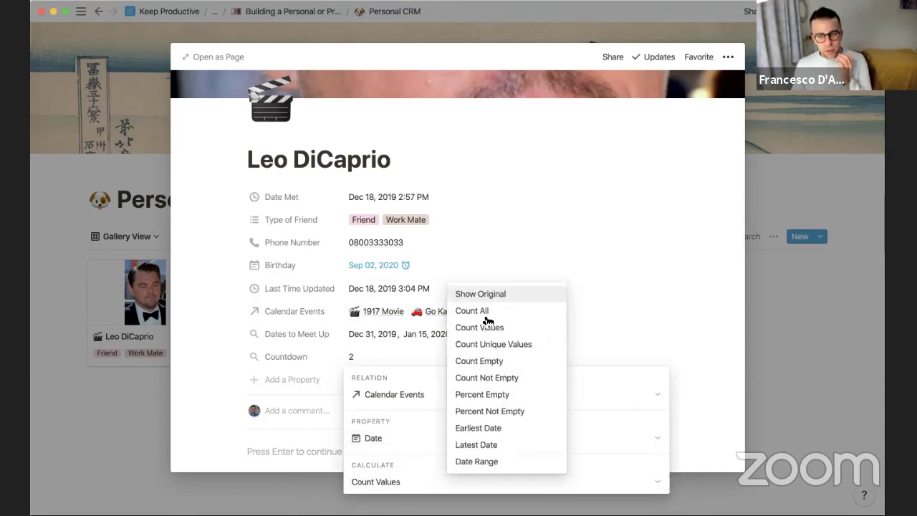
click(485, 312)
click(402, 482)
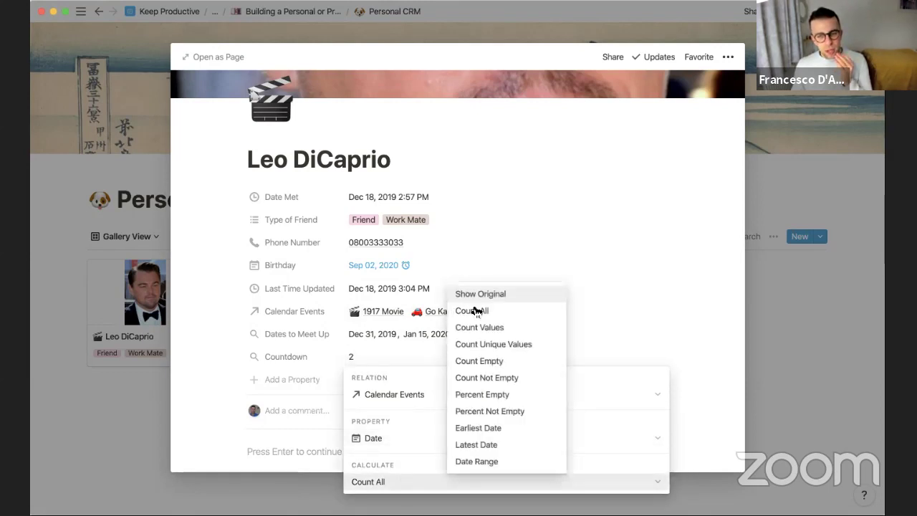
click(481, 461)
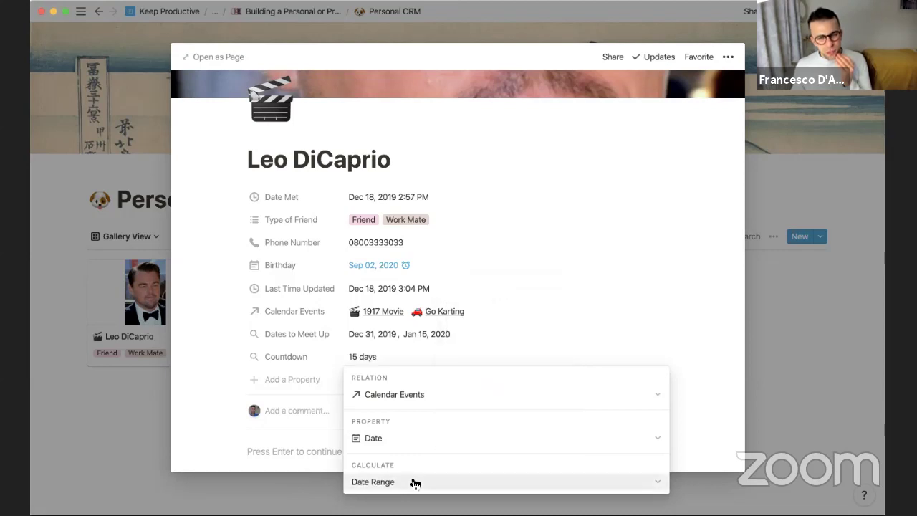
click(393, 364)
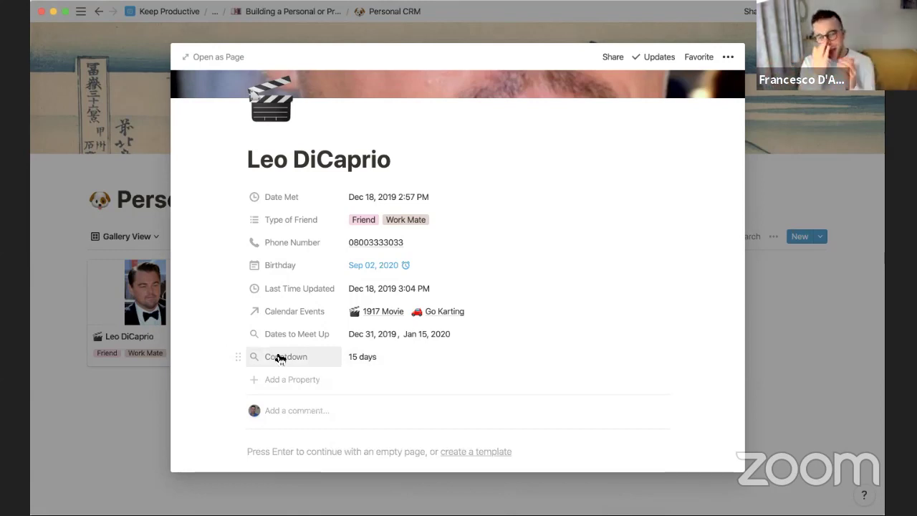
Rename the Countdown rollup to 'Longest Unseen'
click(278, 358)
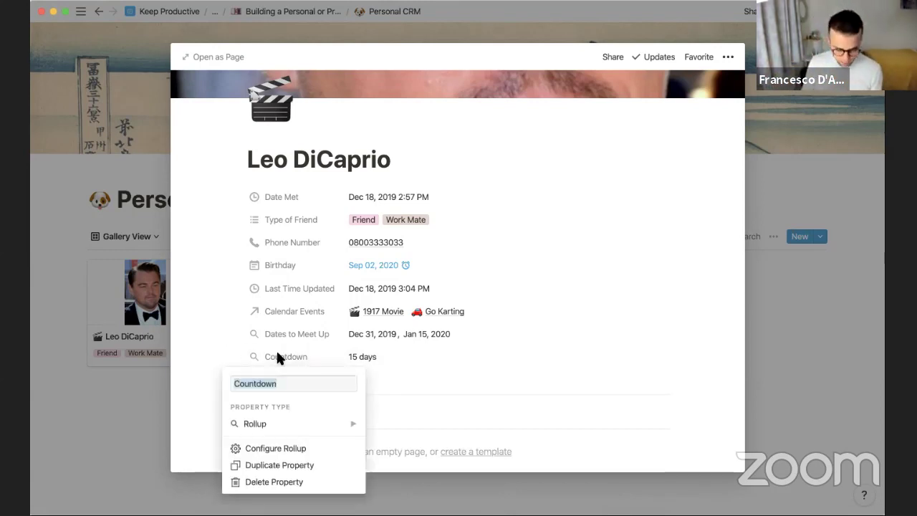
text(Longest Unseen)
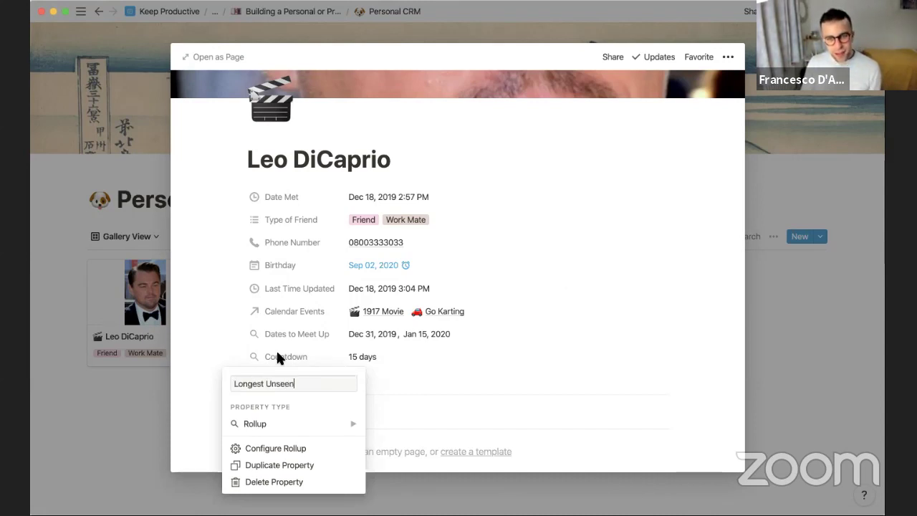
key(Return)
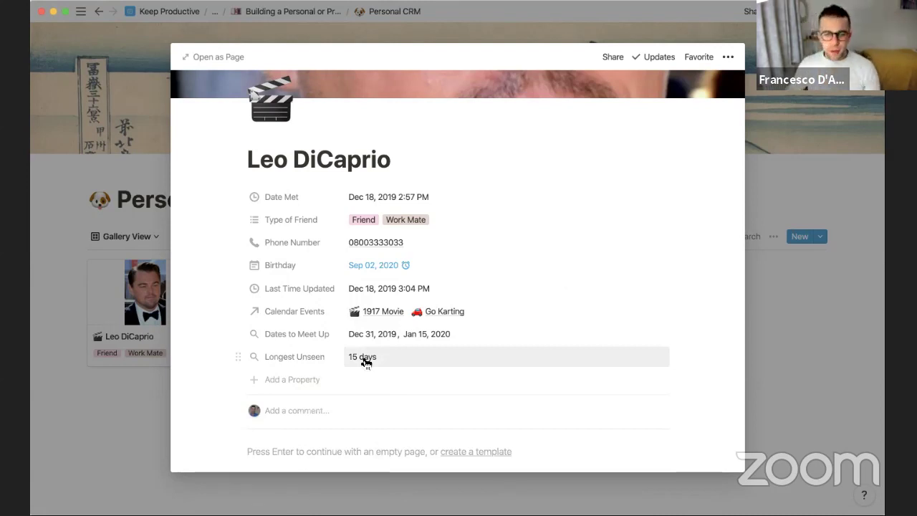
Close Leo DiCaprio's page and return to the 'Building a Personal or Professional CRM in Notion' page
click(107, 152)
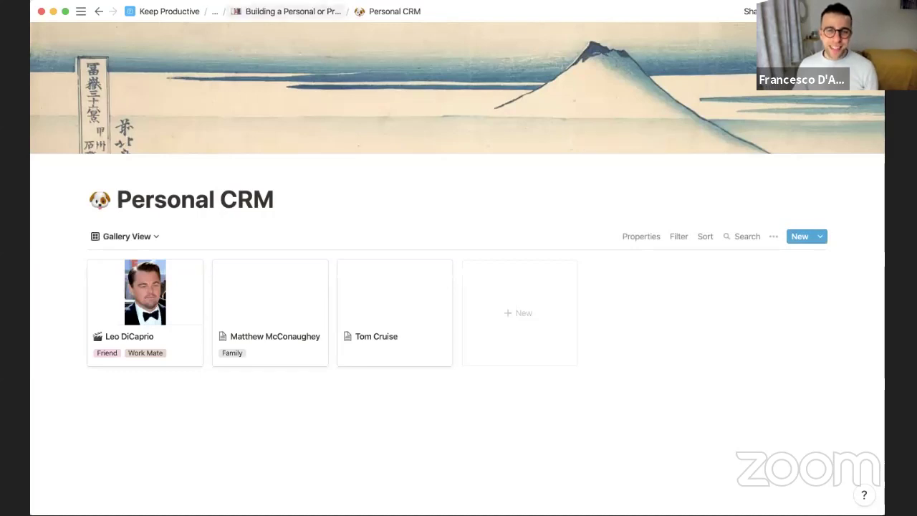
click(294, 11)
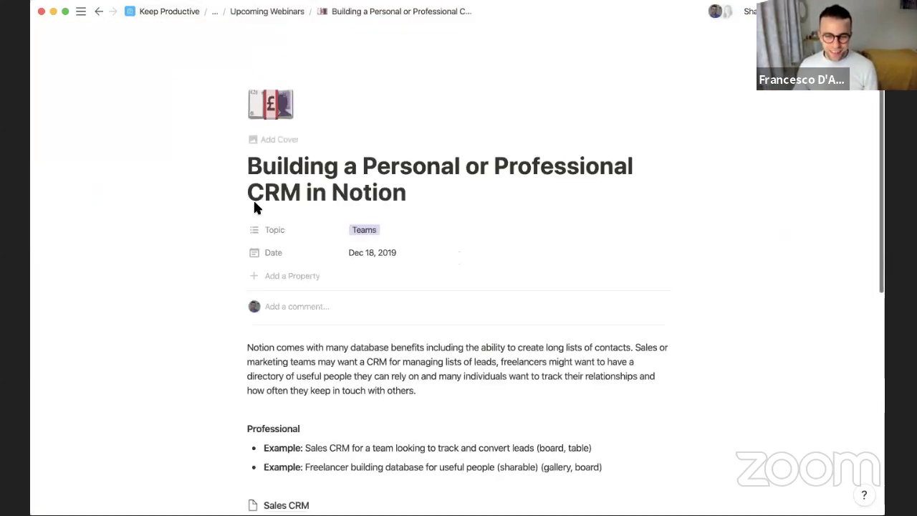
scroll(478, 162, down, 3)
click(478, 162)
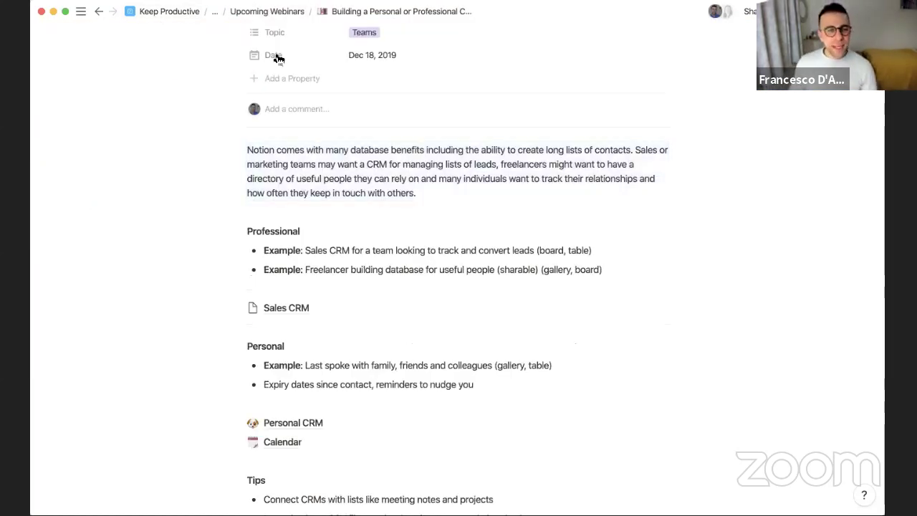
scroll(277, 57, up, 3)
scroll(286, 51, down, 3)
scroll(273, 28, up, 3)
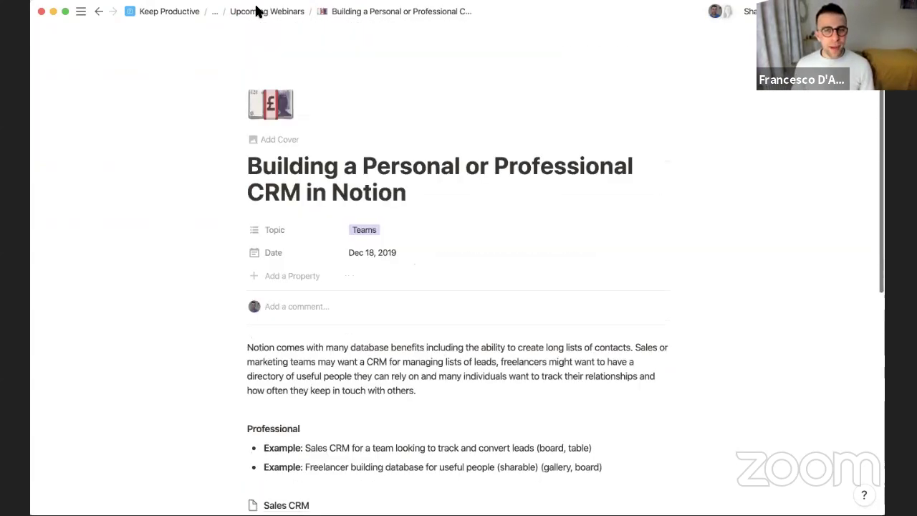
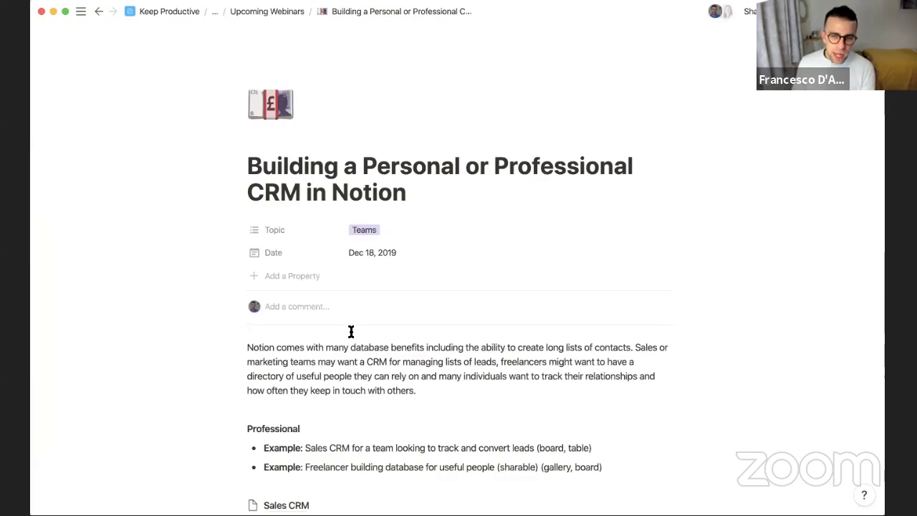
Give the Sales CRM page the rising-chart emoji icon and make it a Board database
scroll(350, 329, down, 5)
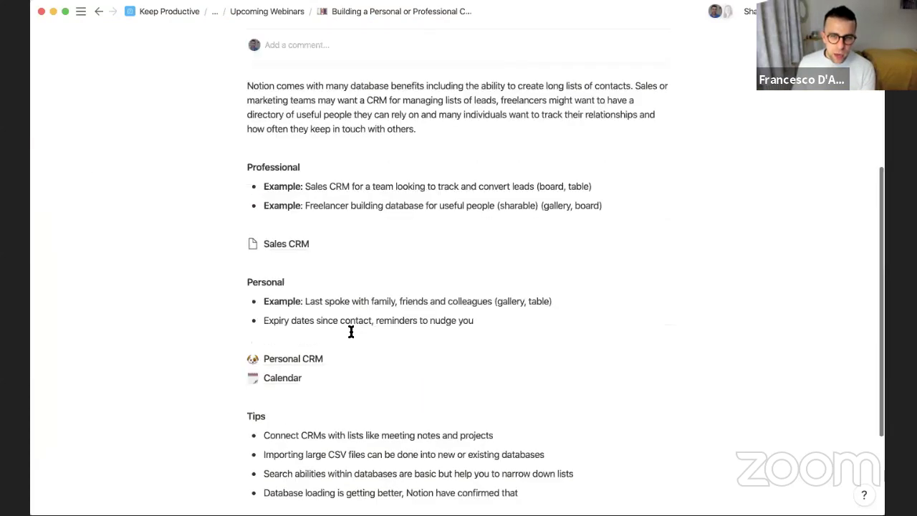
click(295, 246)
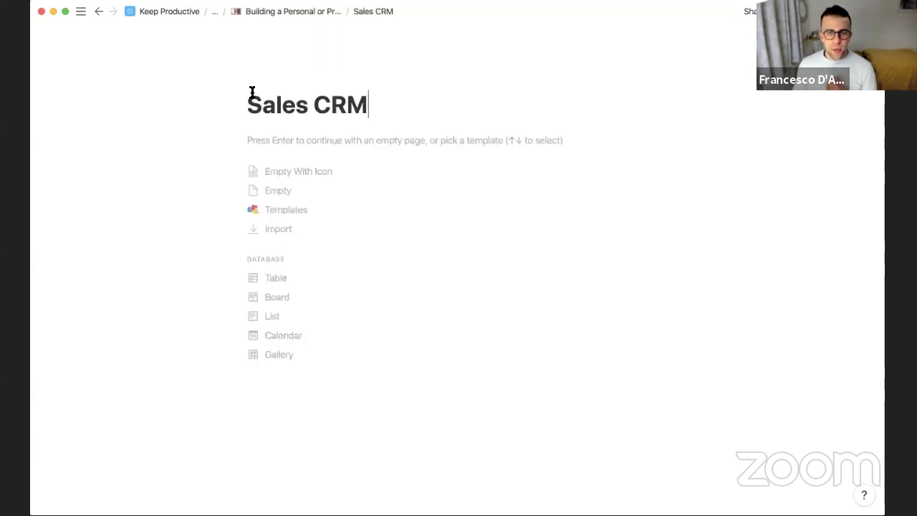
click(261, 77)
click(263, 110)
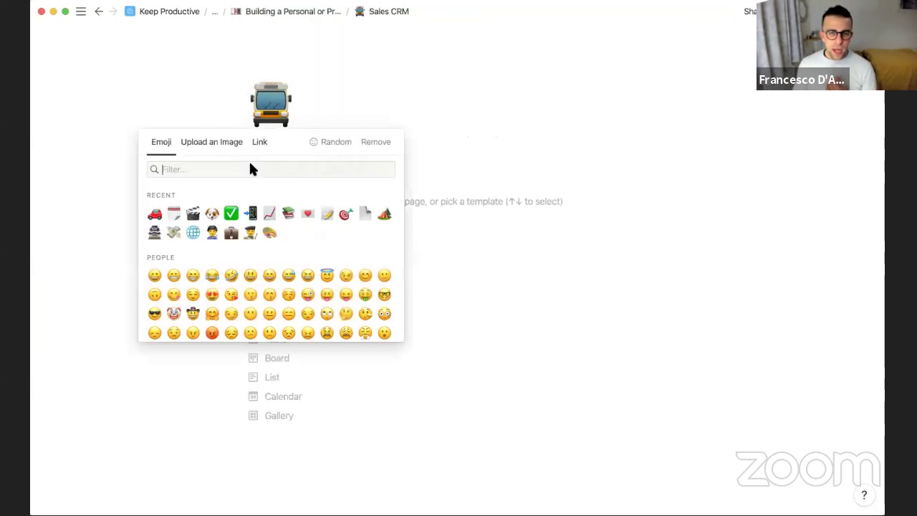
click(270, 214)
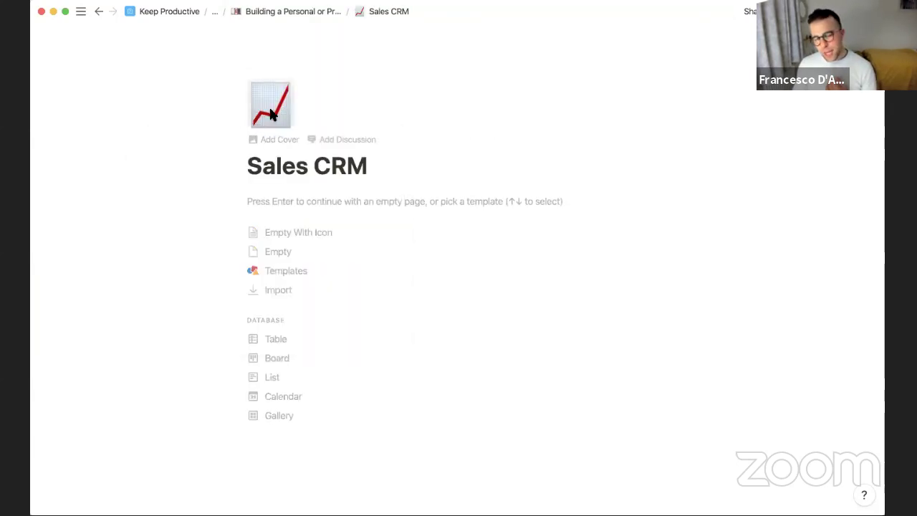
click(287, 359)
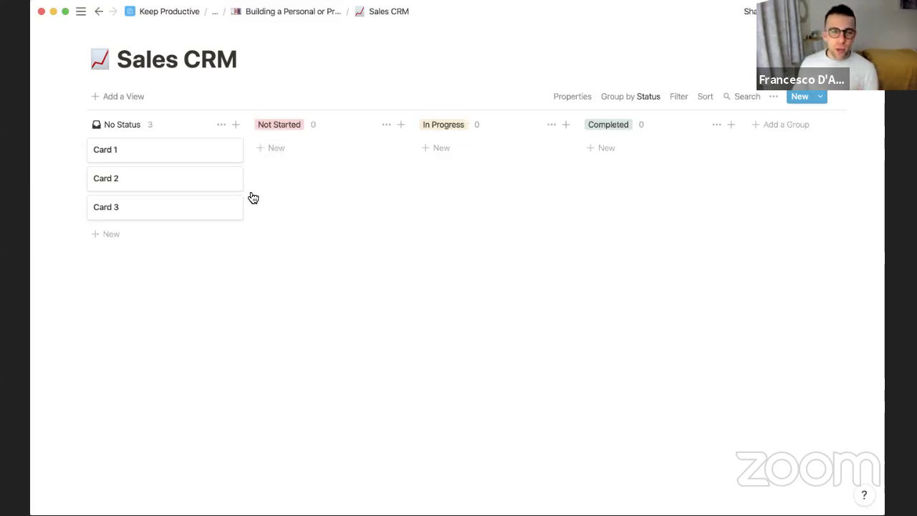
Delete sample Cards 1–3 and rename the Not Started group to Lead
drag(181, 262, 176, 156)
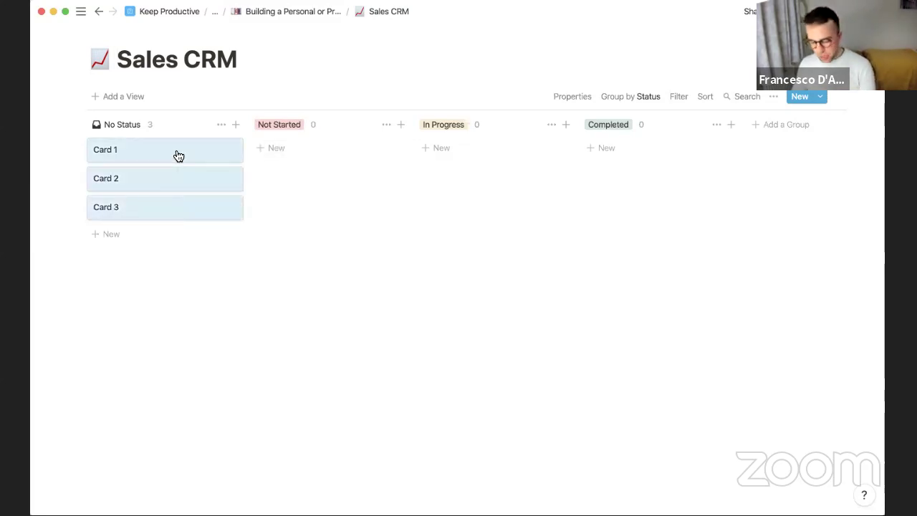
key(BackSpace)
click(280, 124)
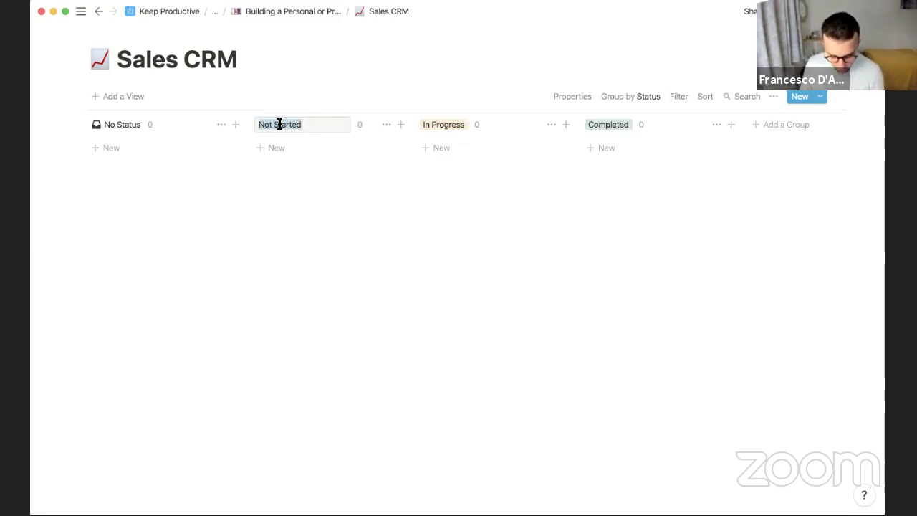
text(Lead)
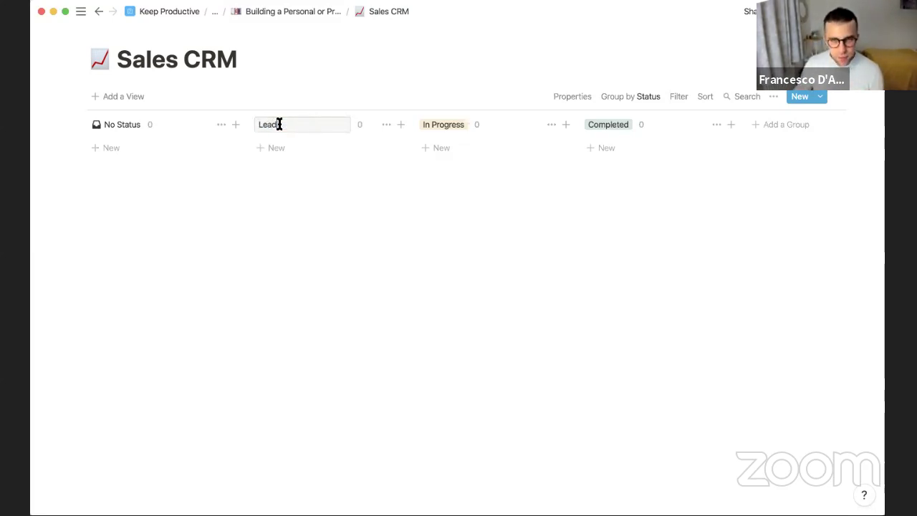
Rename the In Progress and Completed groups to Meeting and Proposal
click(459, 124)
text(Me)
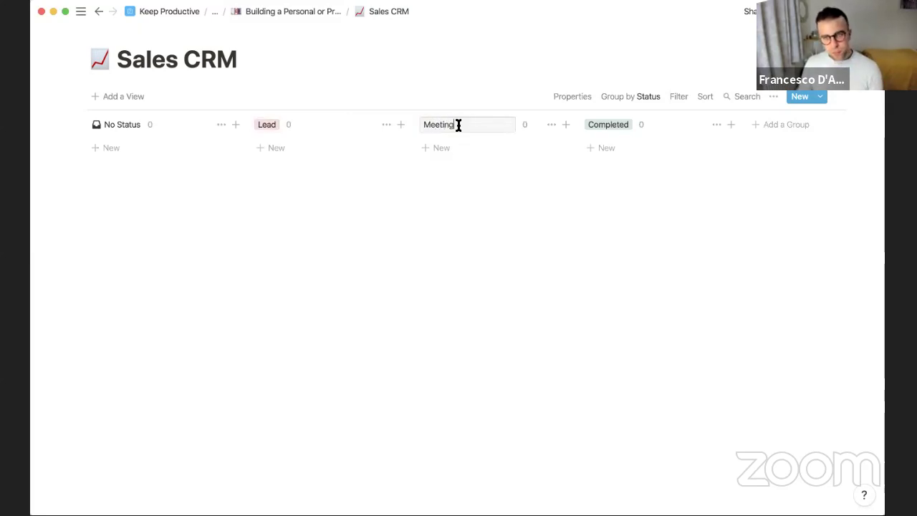
text(eting)
click(600, 123)
text(Pr)
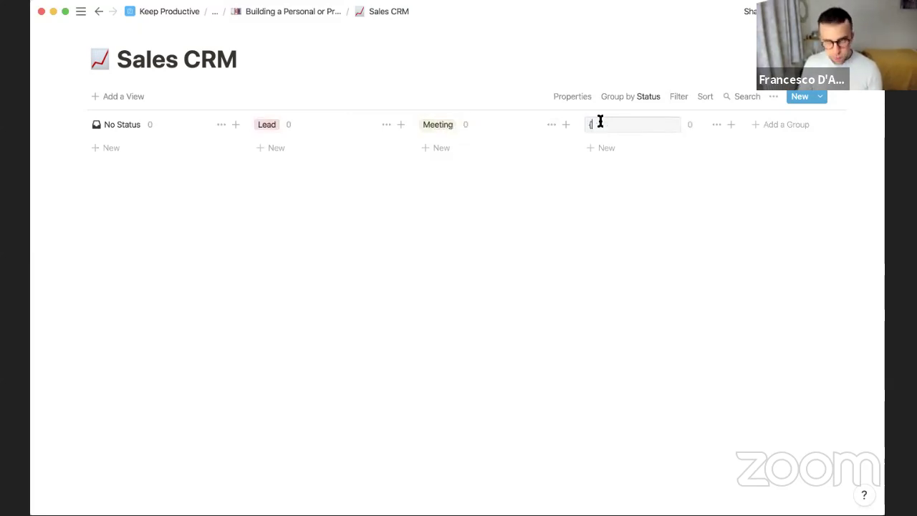
text(opsa)
key(BackSpace)
key(BackSpace)
text(osal)
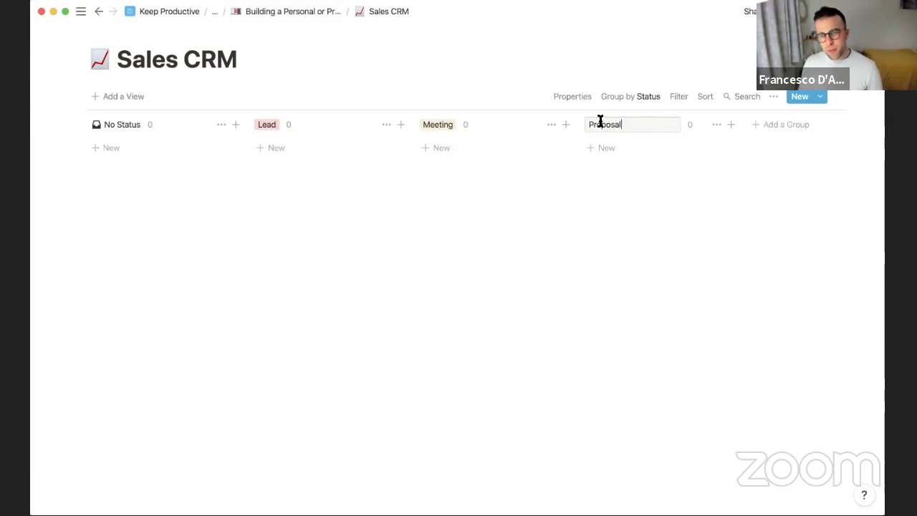
key(Return)
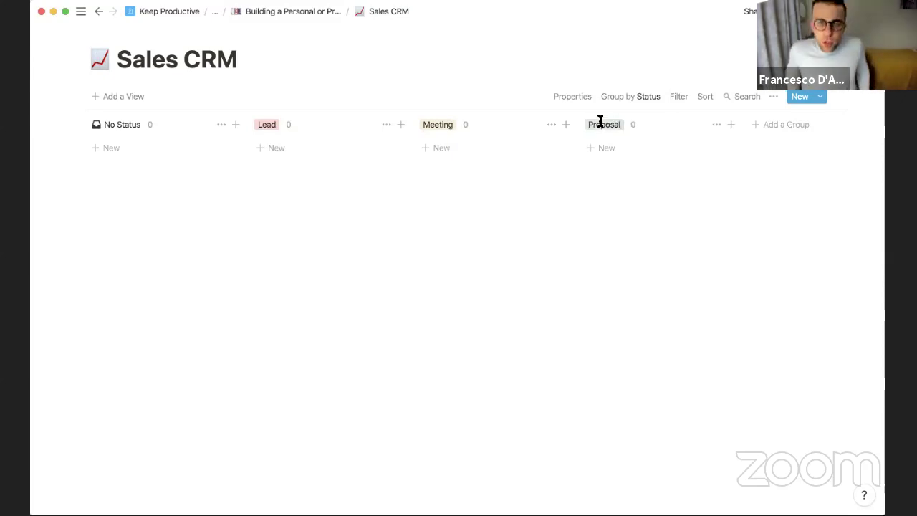
Add an 'Apple' card under Lead and give it a green apple icon
click(283, 166)
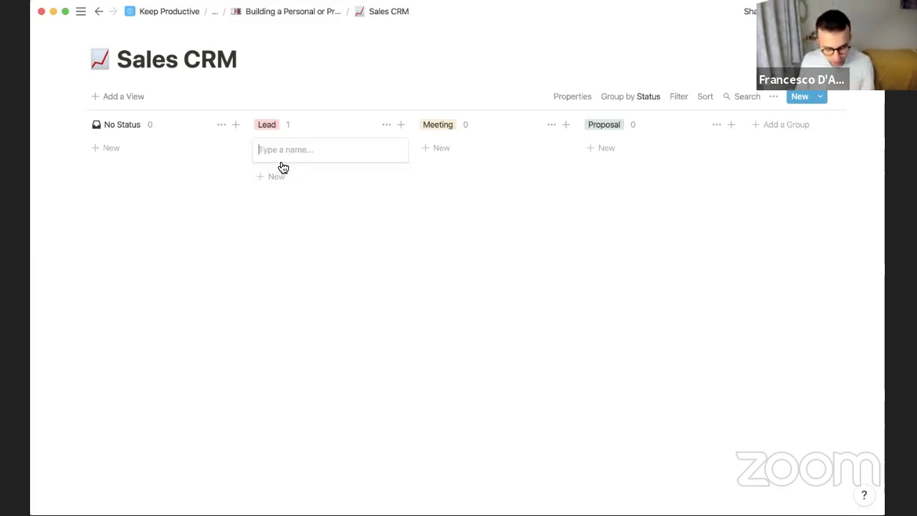
text(Apple)
key(Return)
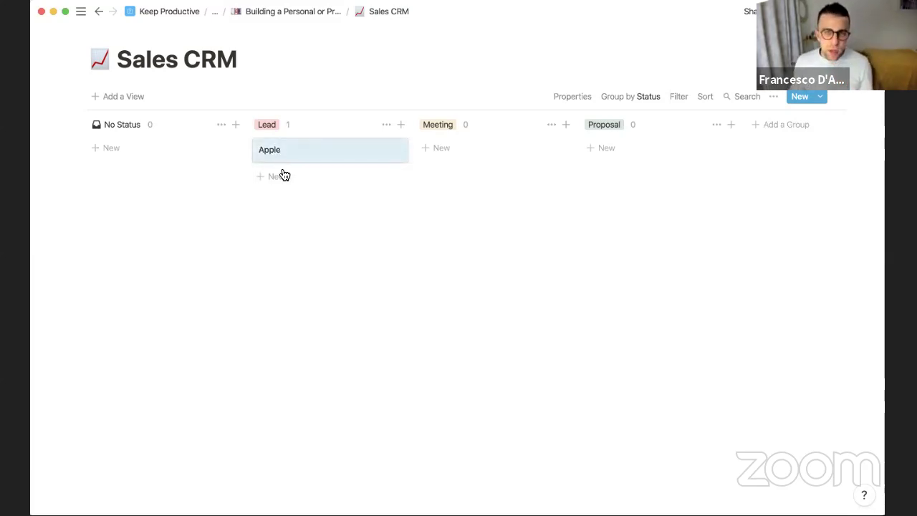
click(280, 151)
click(264, 97)
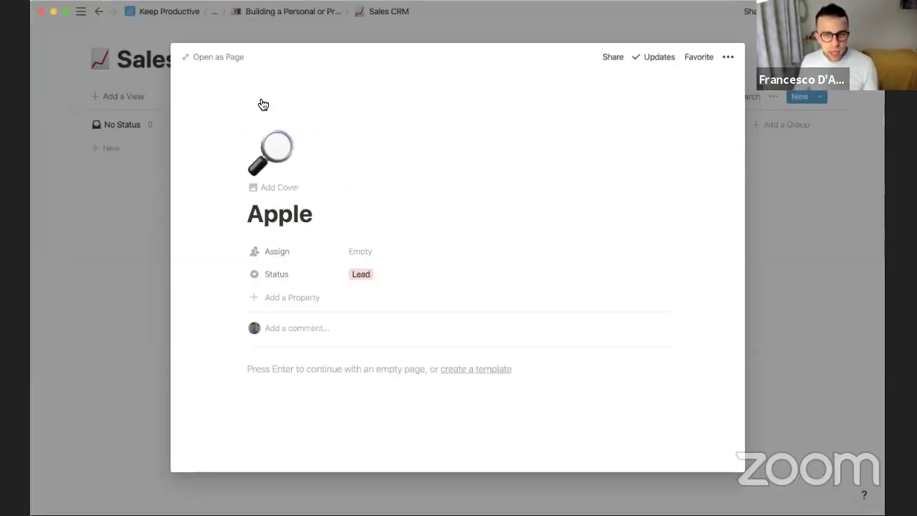
click(271, 152)
text(apple)
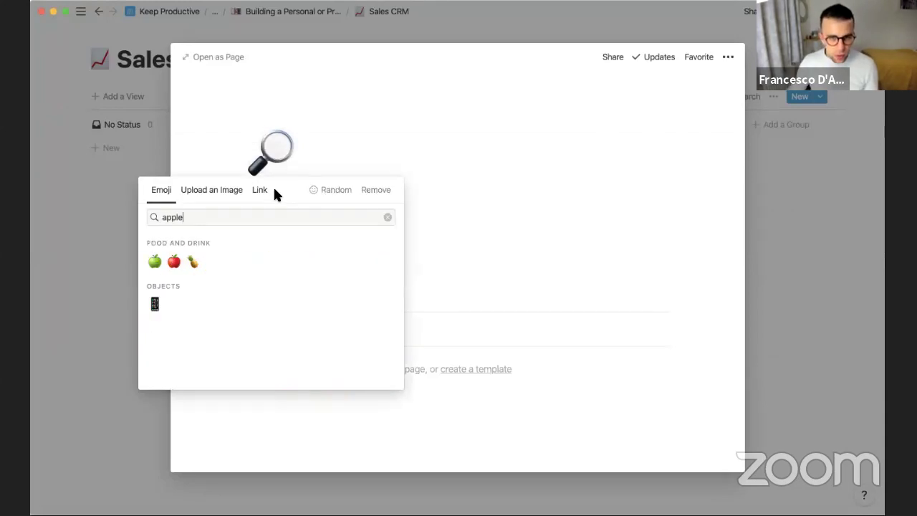
click(156, 261)
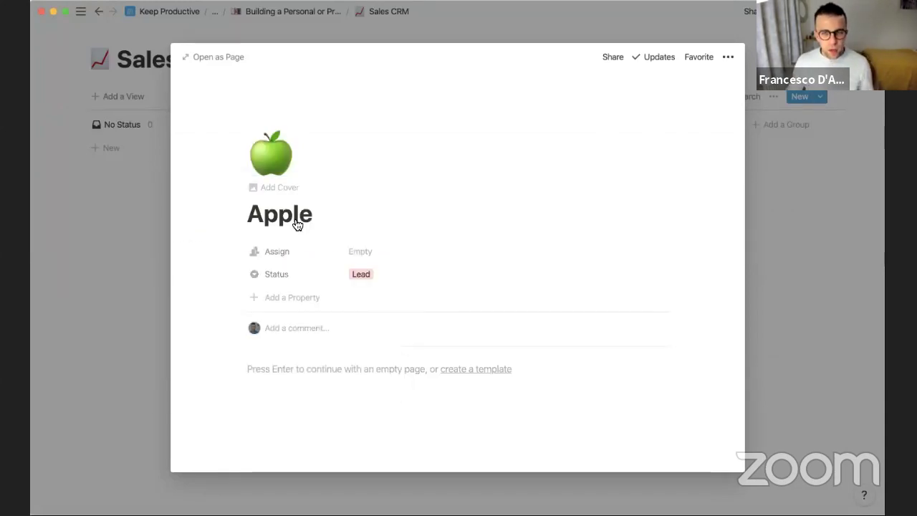
Assign the Apple deal to a team member, add a blank property, and return to the board
click(242, 249)
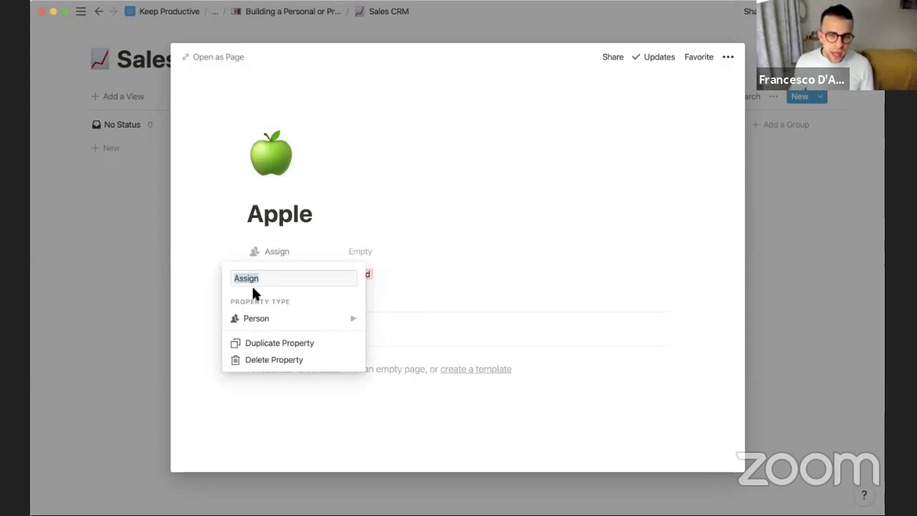
click(265, 328)
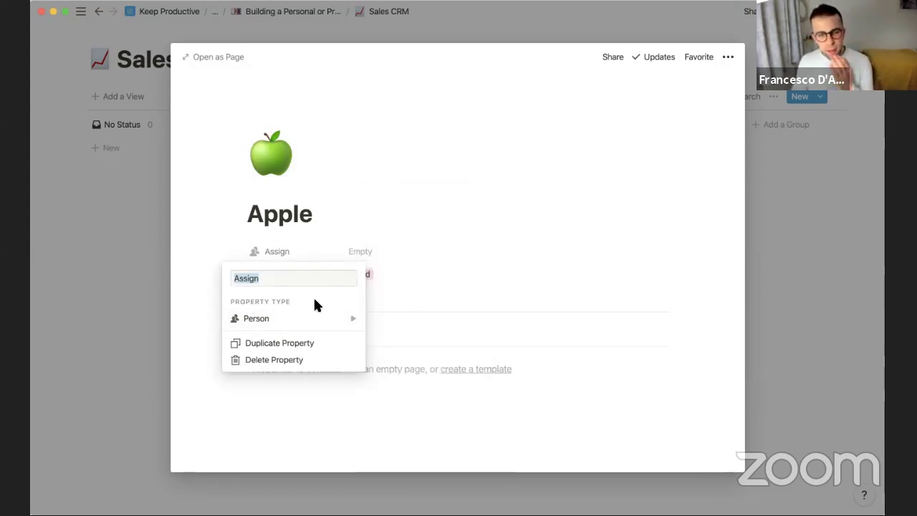
click(334, 207)
click(360, 250)
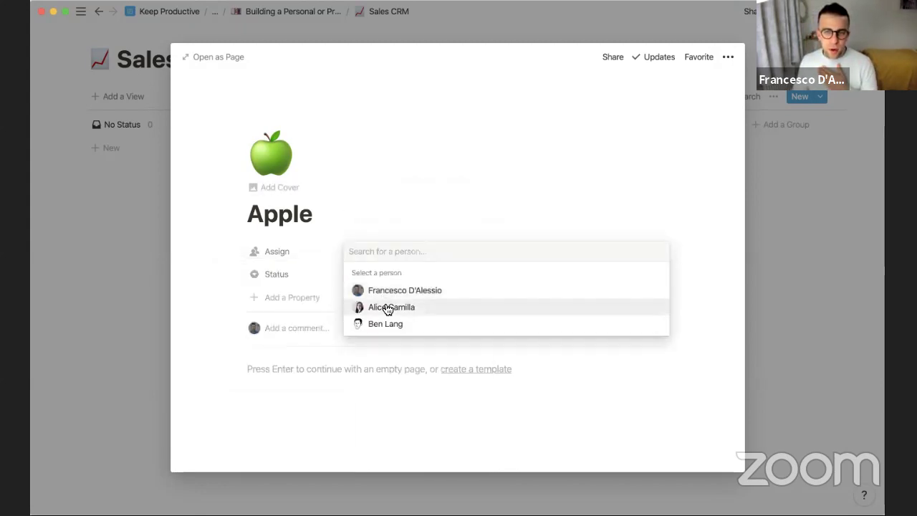
click(385, 307)
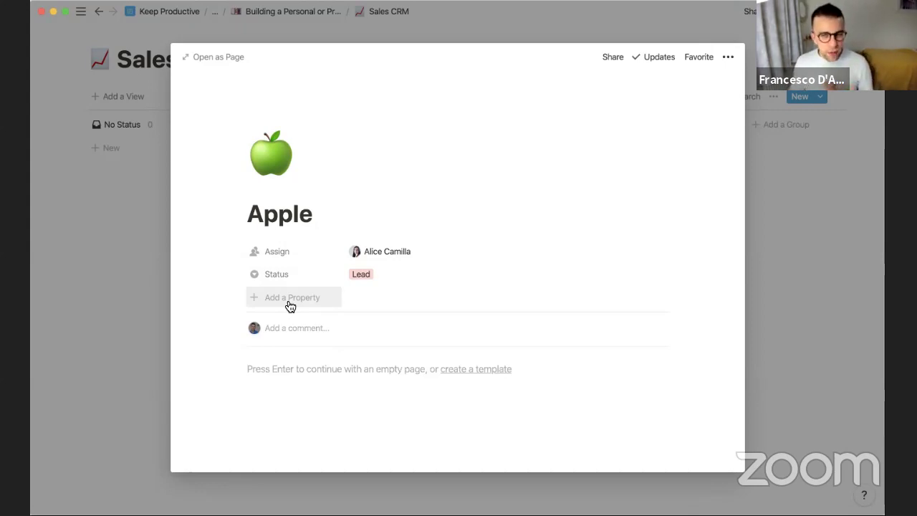
click(287, 306)
key(Escape)
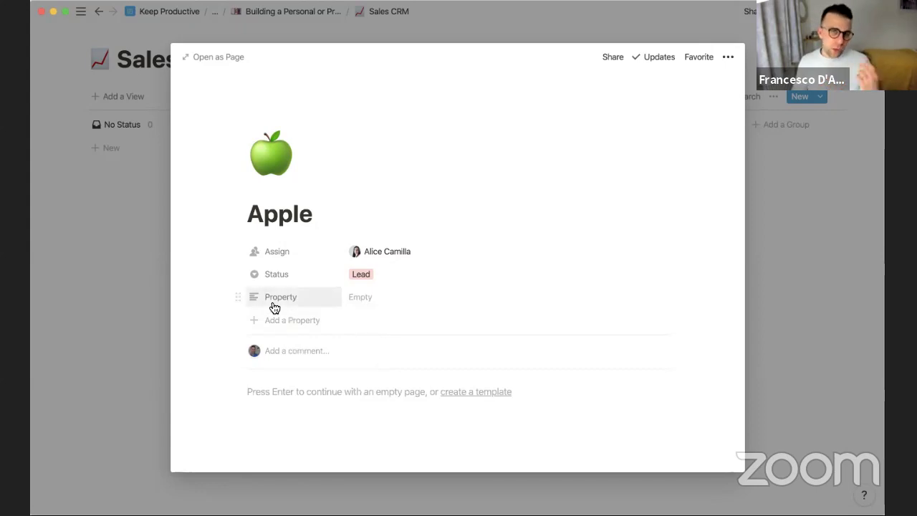
click(125, 256)
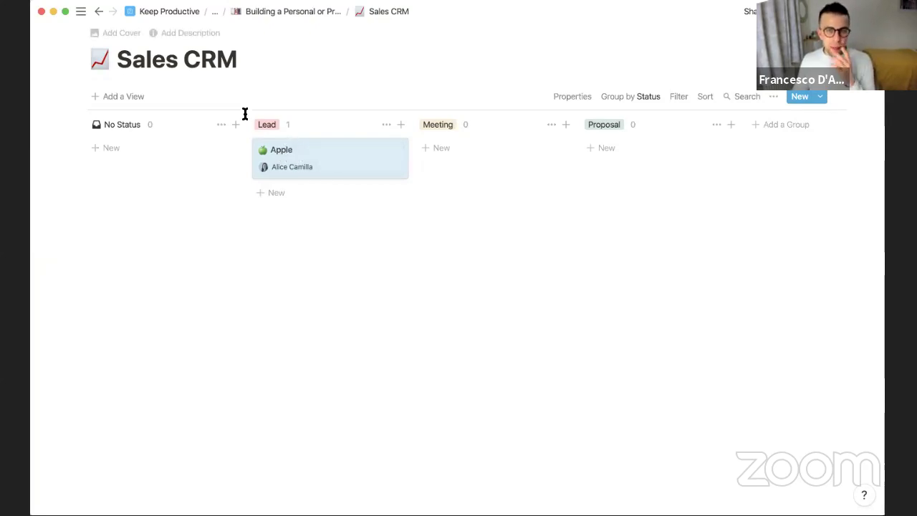
Create a 'Sales Directory' subpage below Sales CRM with a signpost icon, as a full-page table
click(306, 13)
scroll(325, 265, down, 5)
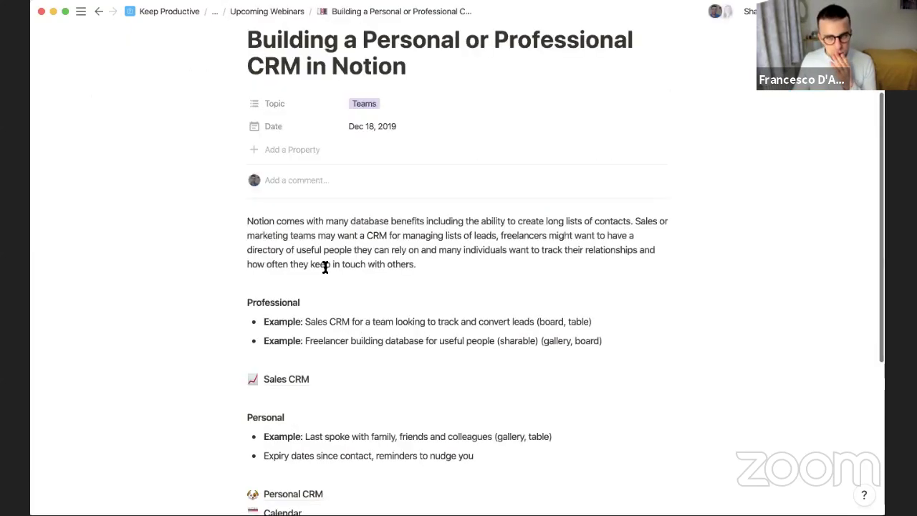
click(308, 271)
key(Return)
key(Up)
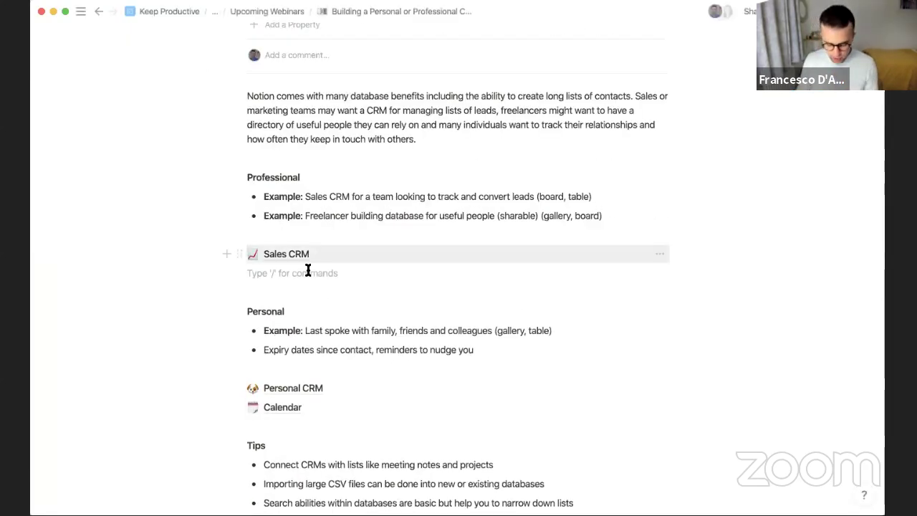
text(/pa)
key(Return)
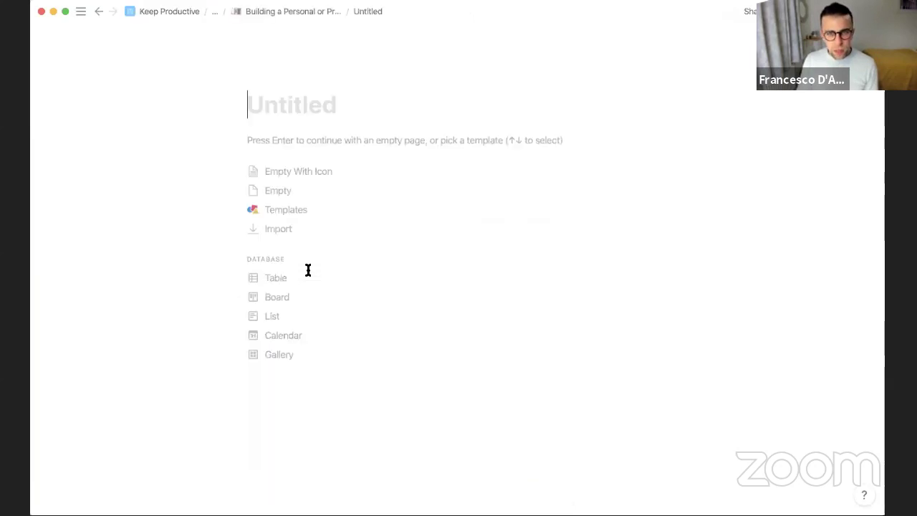
text(Sales Dire)
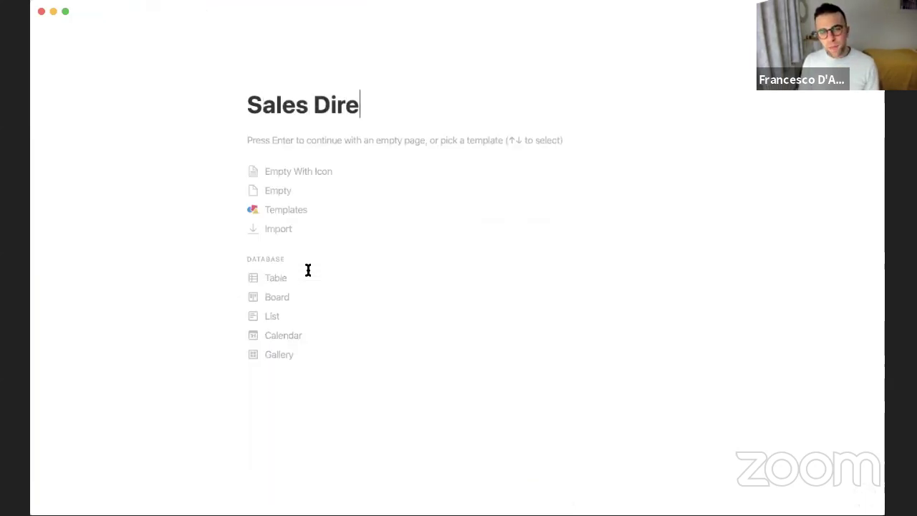
text(ctory)
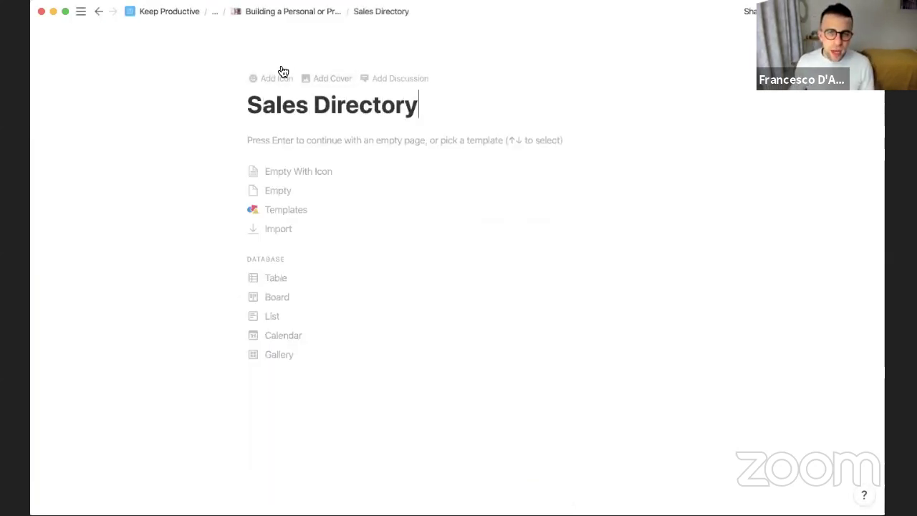
click(276, 77)
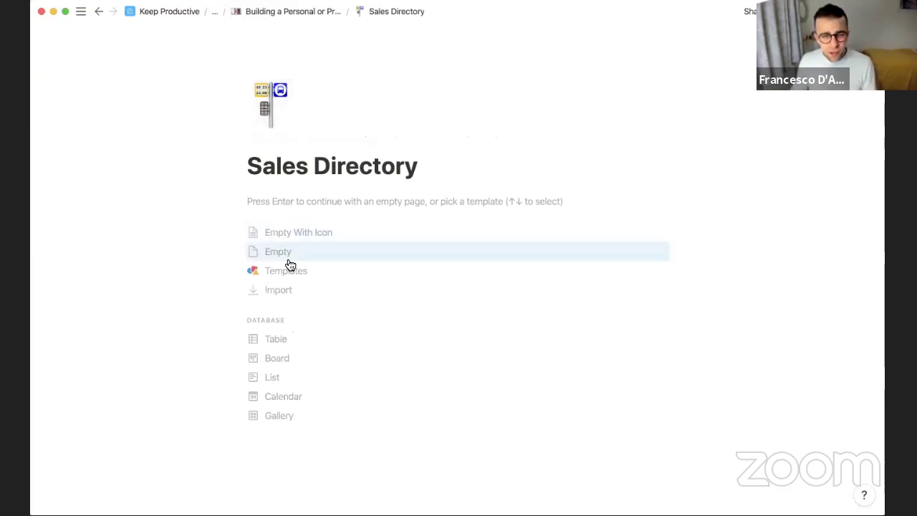
click(278, 348)
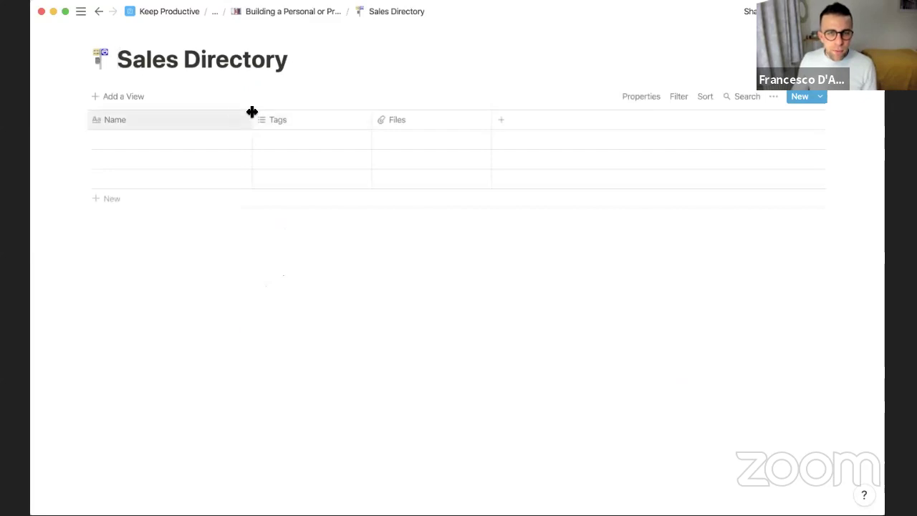
Rename Name to 'Contact Name' and Tags to 'Last Chatted' as a Last edited time column
drag(252, 112, 190, 117)
click(158, 121)
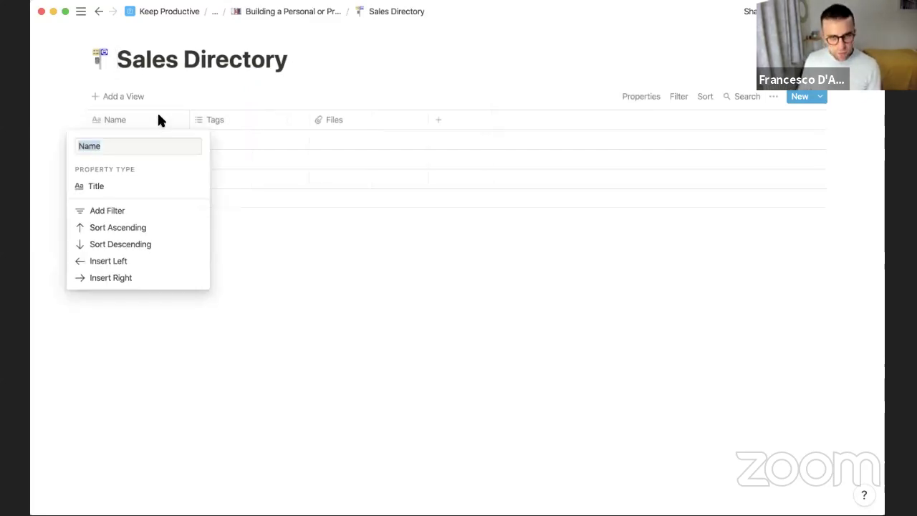
text(Contact Name)
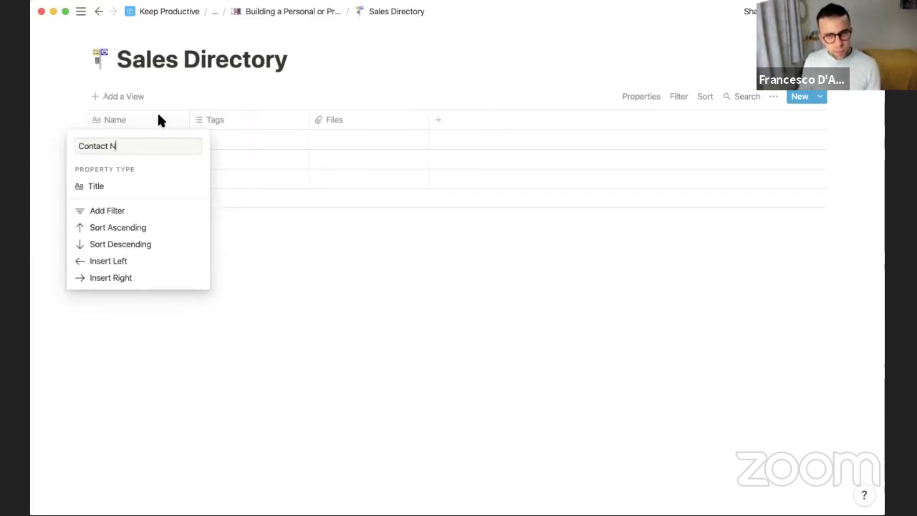
key(Return)
click(213, 126)
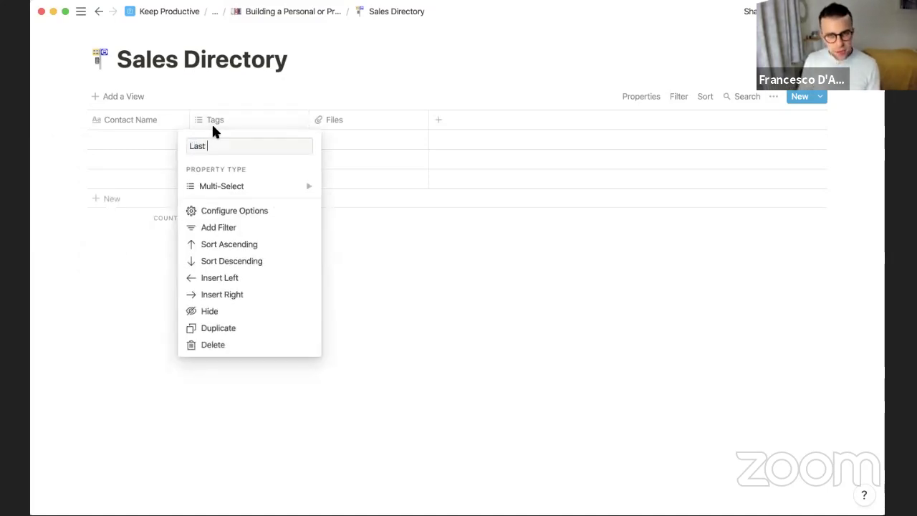
text(Last Chatted)
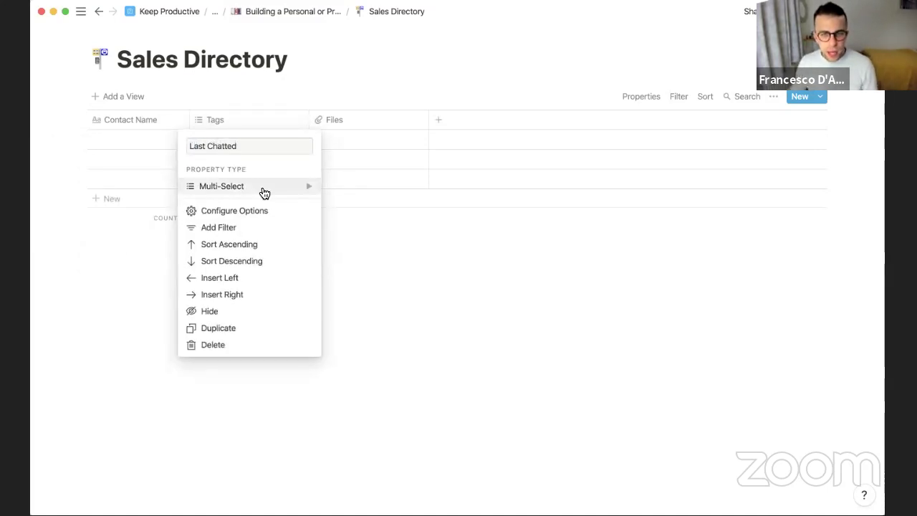
click(264, 188)
scroll(357, 282, down, 2)
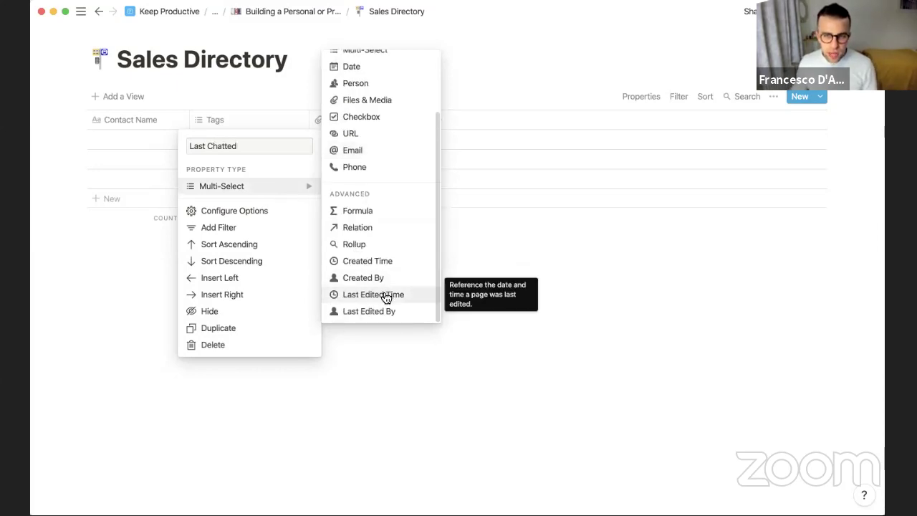
click(387, 295)
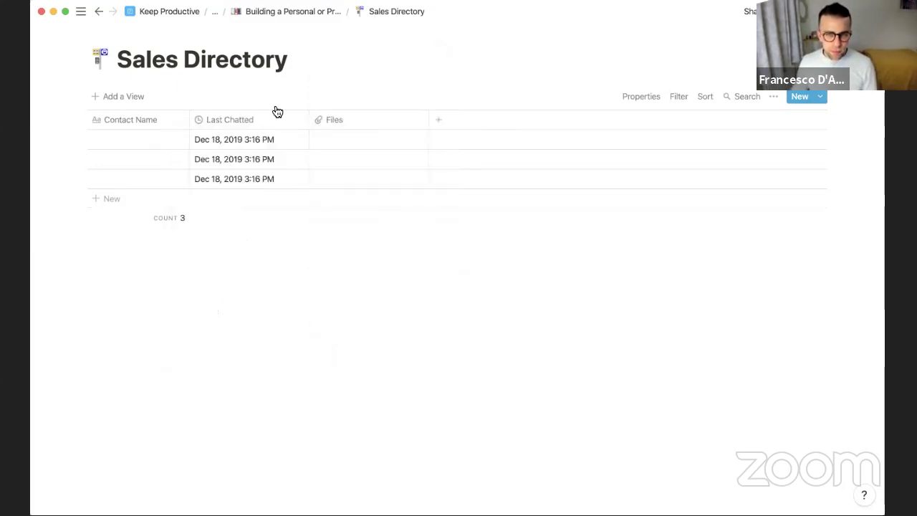
Delete the three empty rows and turn Files into an Email-type column named 'Email'
drag(61, 134, 244, 172)
key(BackSpace)
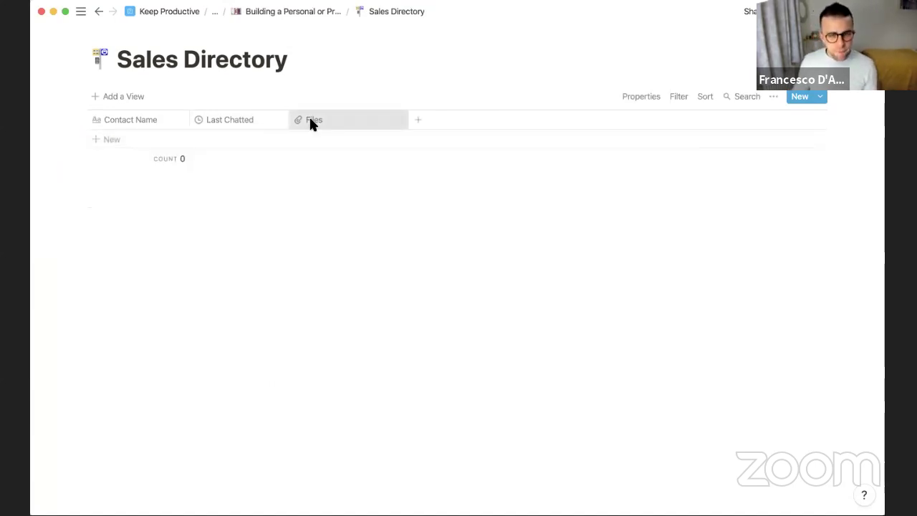
click(313, 121)
text(E)
key(BackSpace)
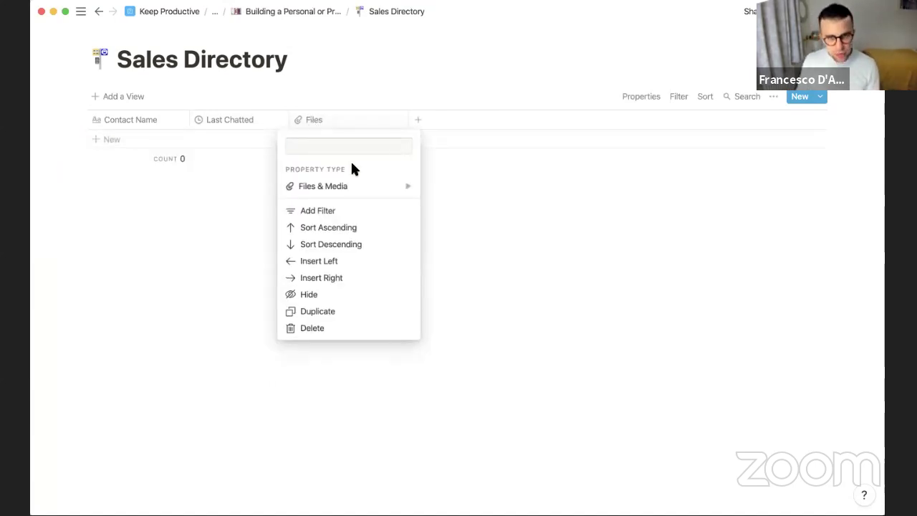
text(Enauk)
key(BackSpace)
key(BackSpace)
key(BackSpace)
key(BackSpace)
text(mail)
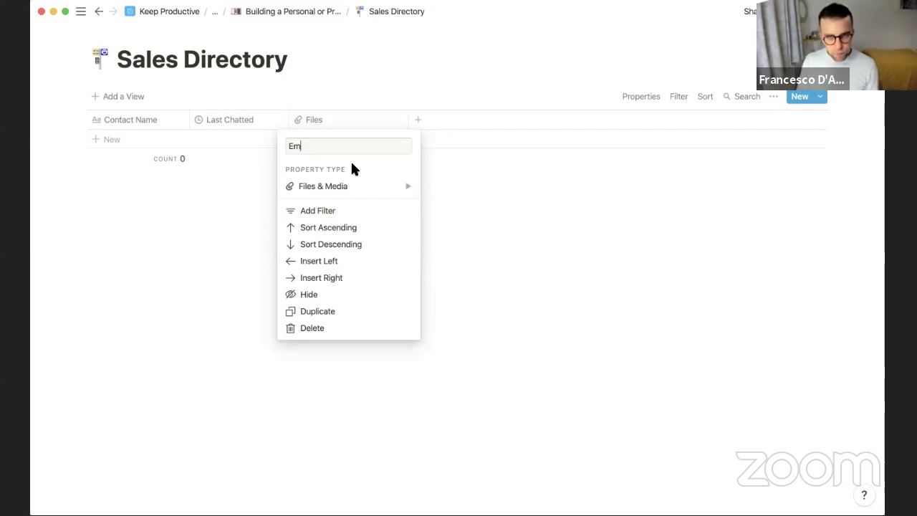
mouse_move(390, 185)
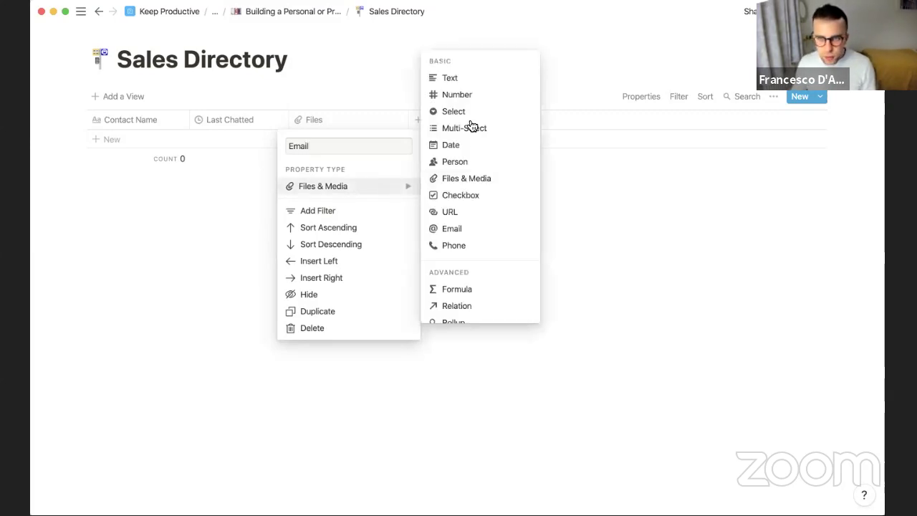
click(470, 229)
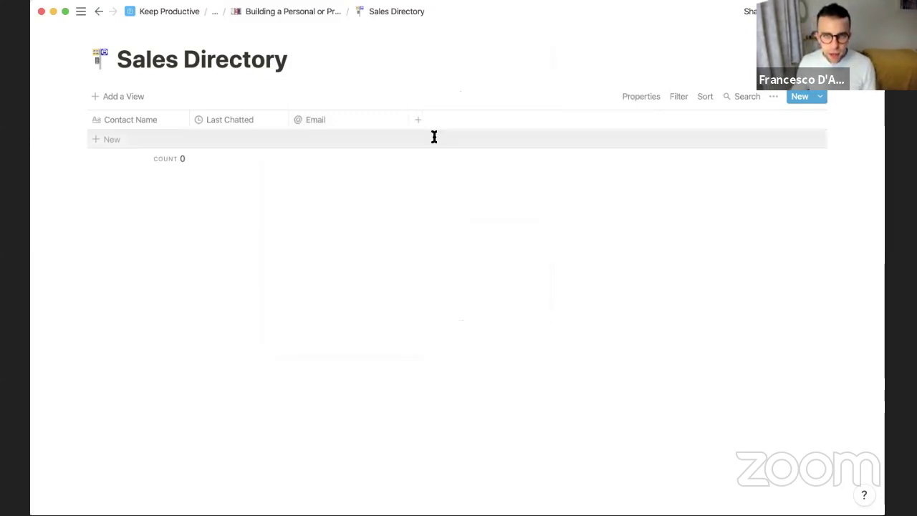
Add a Multi-select 'Company' column and delete the accidental empty row
drag(408, 118, 430, 117)
click(441, 120)
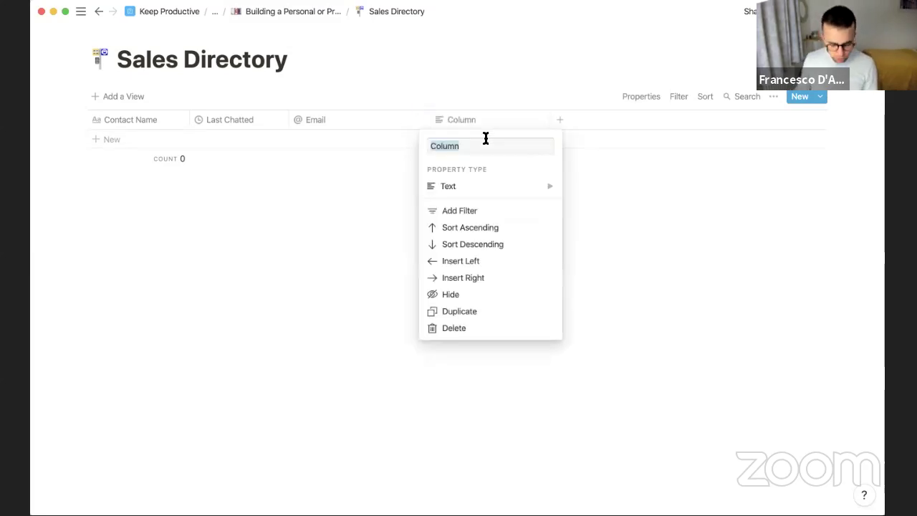
text(Com)
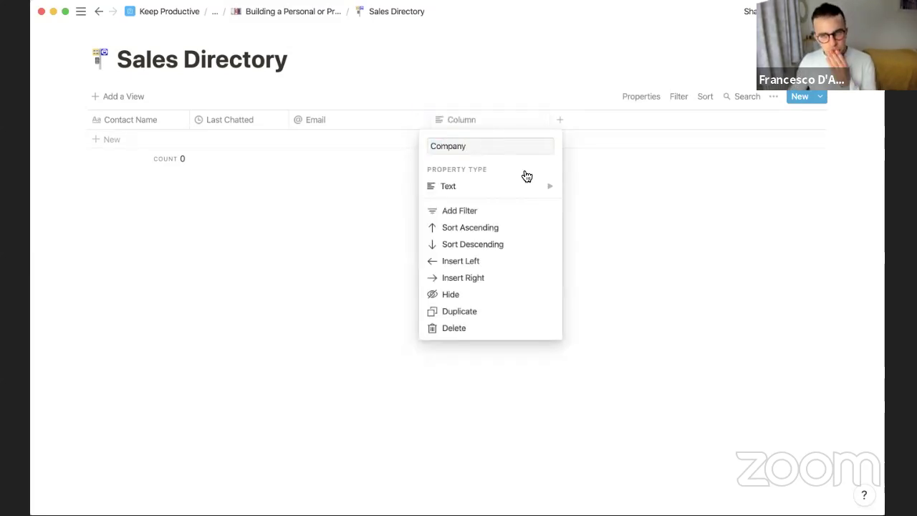
mouse_move(520, 187)
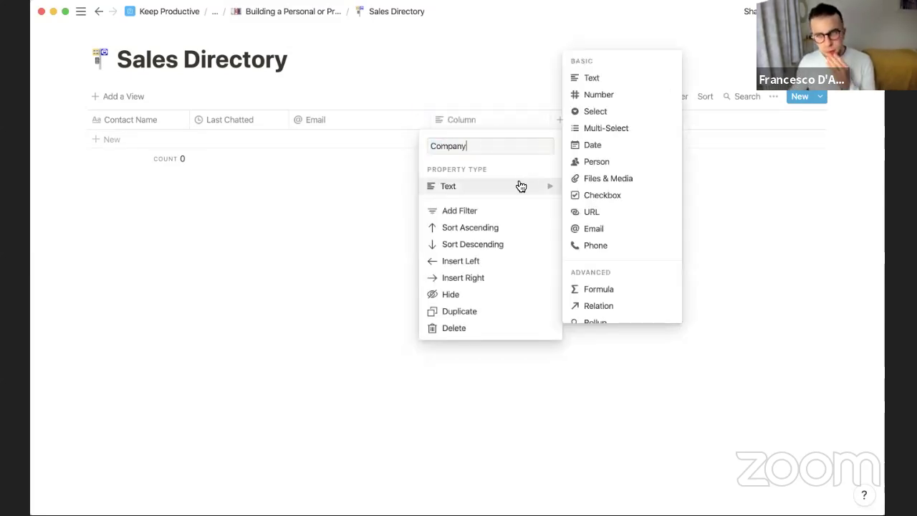
click(618, 129)
click(459, 138)
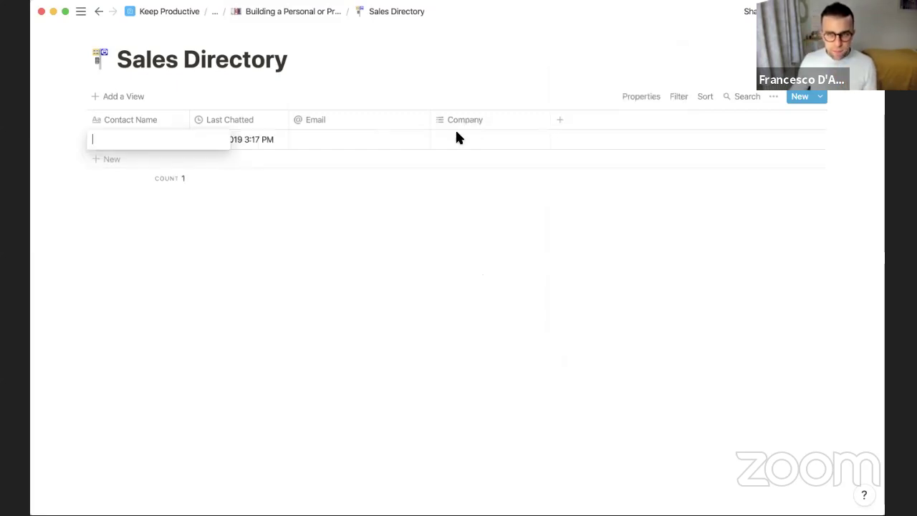
click(287, 260)
drag(58, 136, 220, 135)
key(BackSpace)
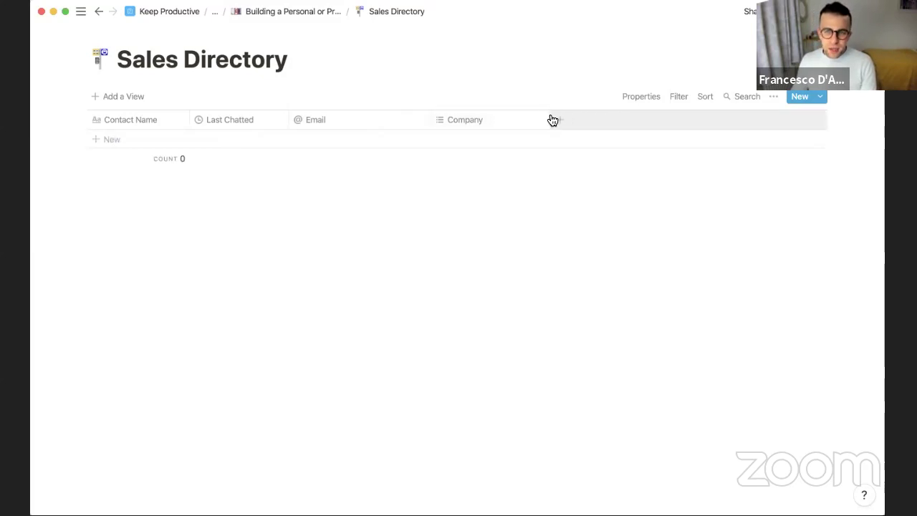
drag(550, 119, 536, 118)
Add a contact row with the contact's name and e-mail address
click(116, 142)
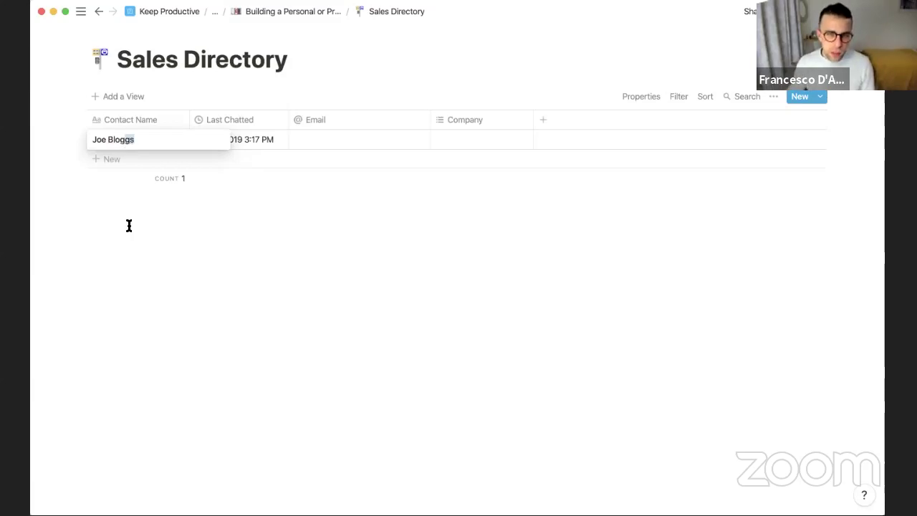
key(Return)
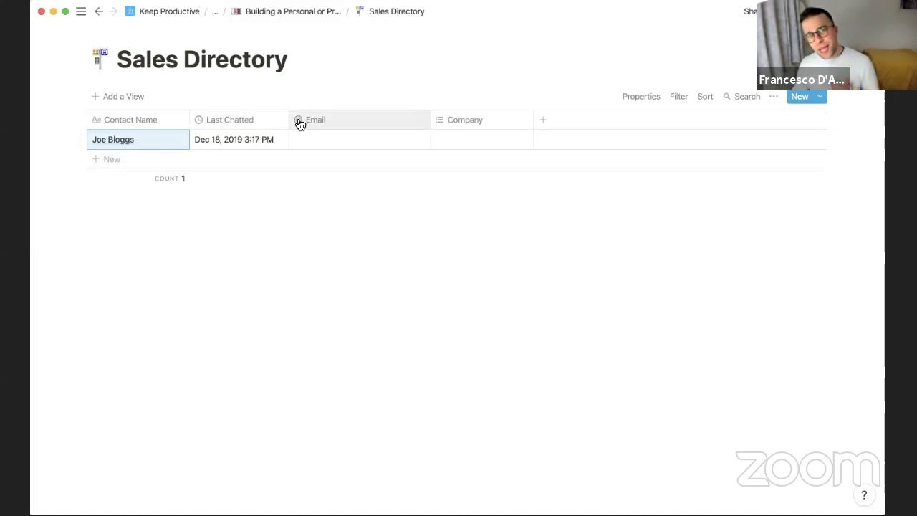
click(355, 139)
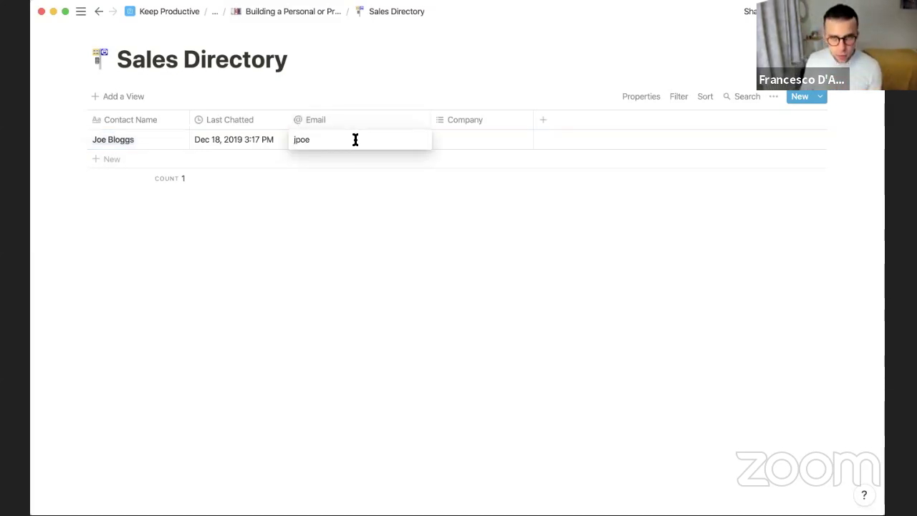
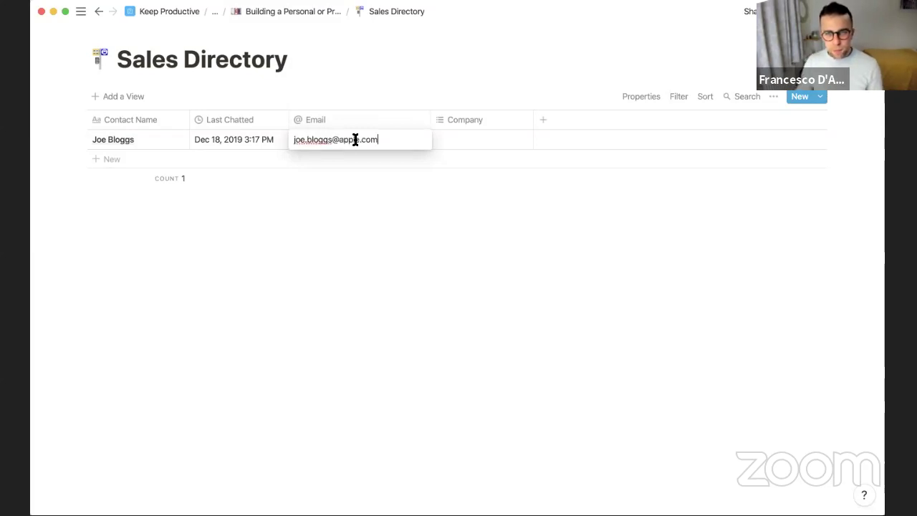
key(Return)
Tag the contact's Company as Apple and delete the extra empty row
click(472, 141)
text(Apple)
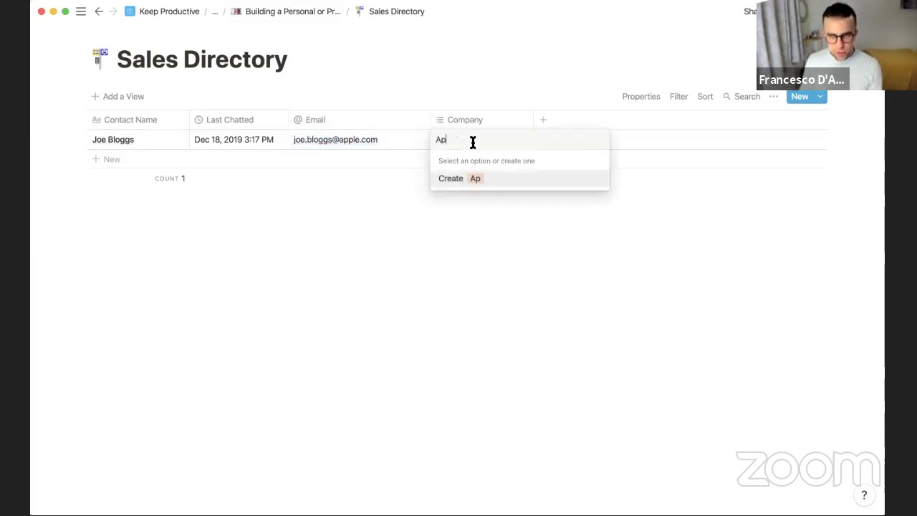
key(Return)
key(Escape)
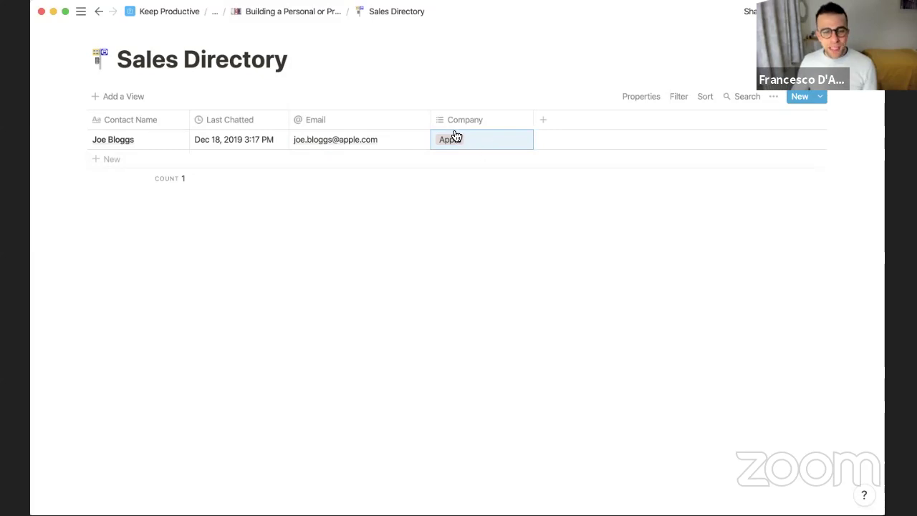
click(109, 162)
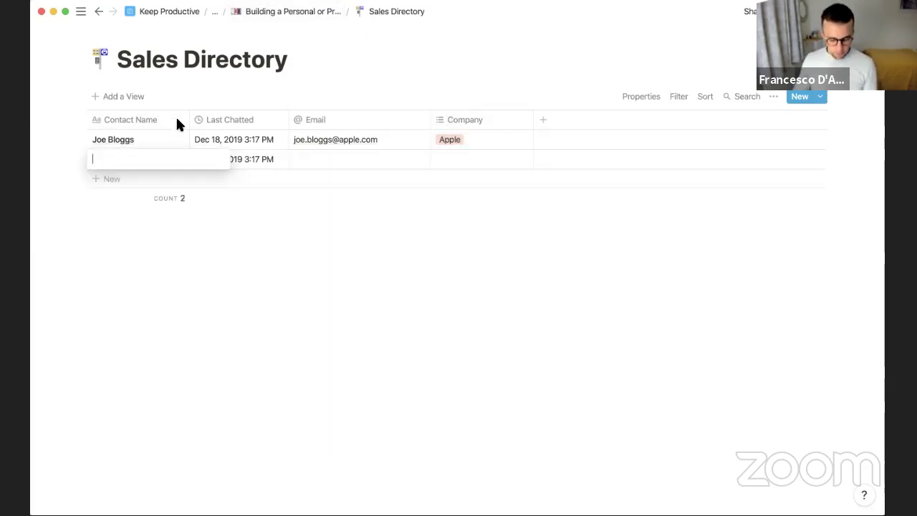
key(Escape)
click(78, 162)
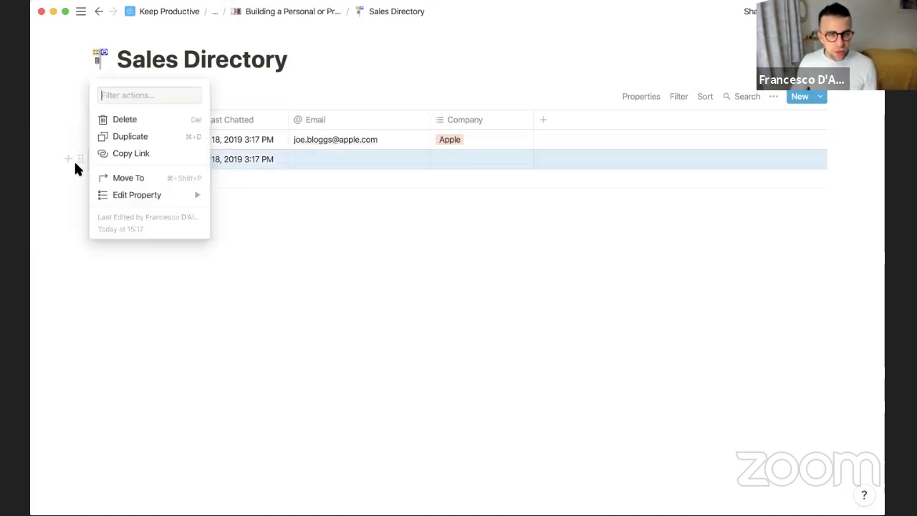
click(126, 120)
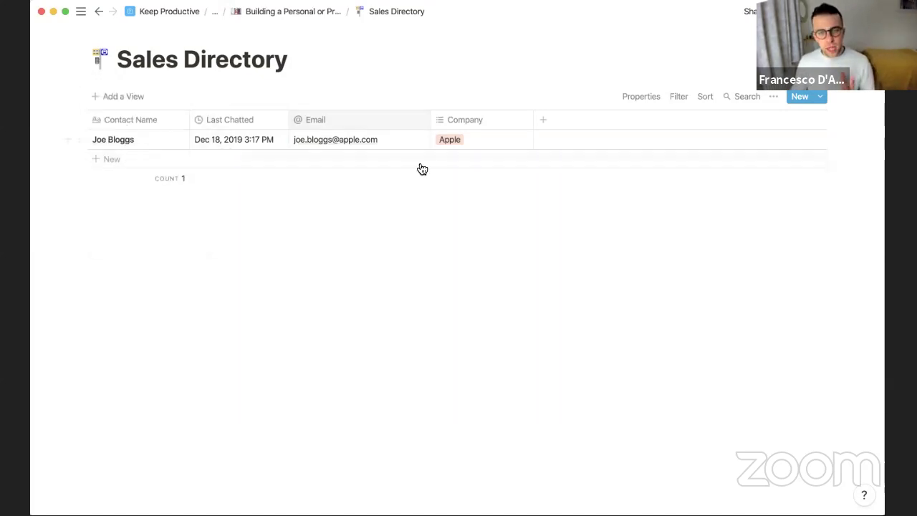
Turn the Apple deal's blank property into a Relation to the Sales Directory database
click(301, 13)
scroll(316, 200, down, 3)
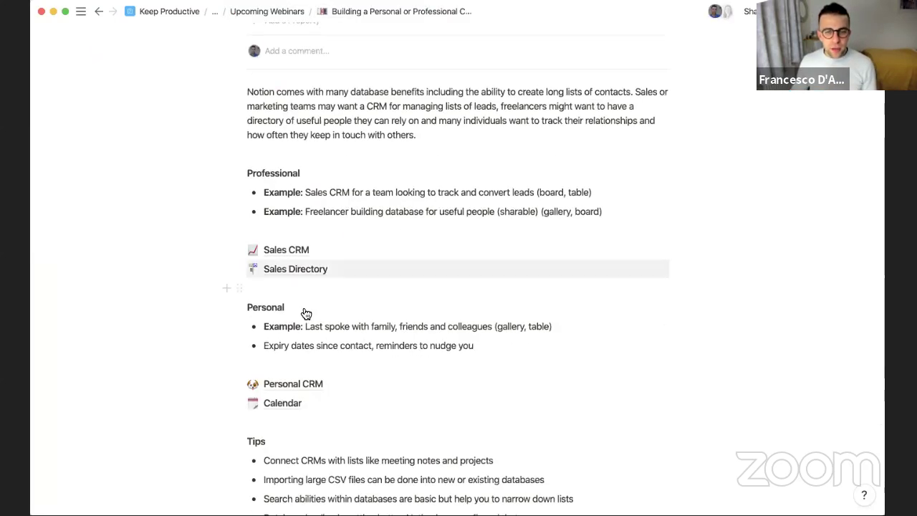
click(348, 248)
click(289, 155)
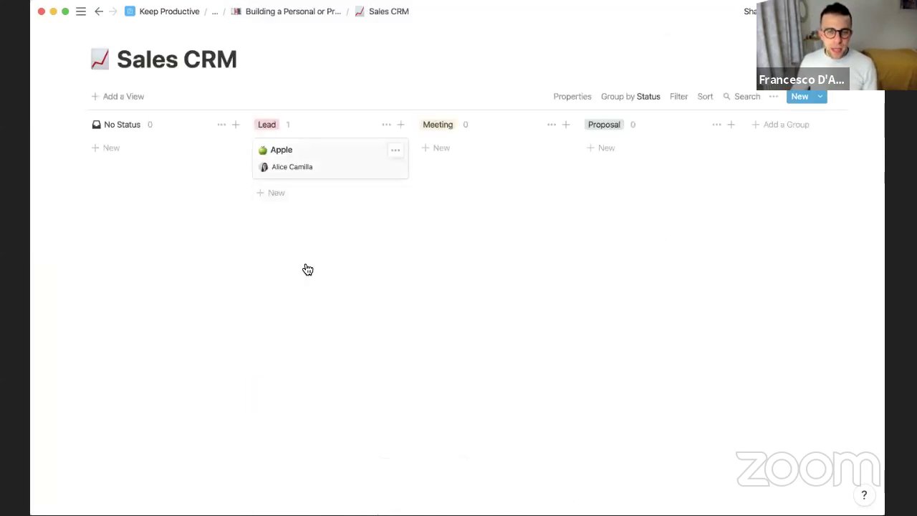
click(289, 296)
click(292, 370)
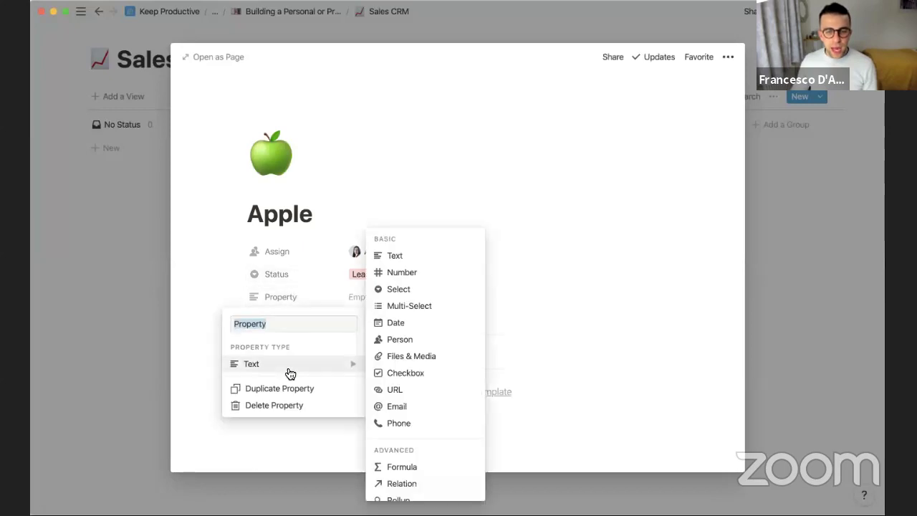
scroll(439, 420, down, 2)
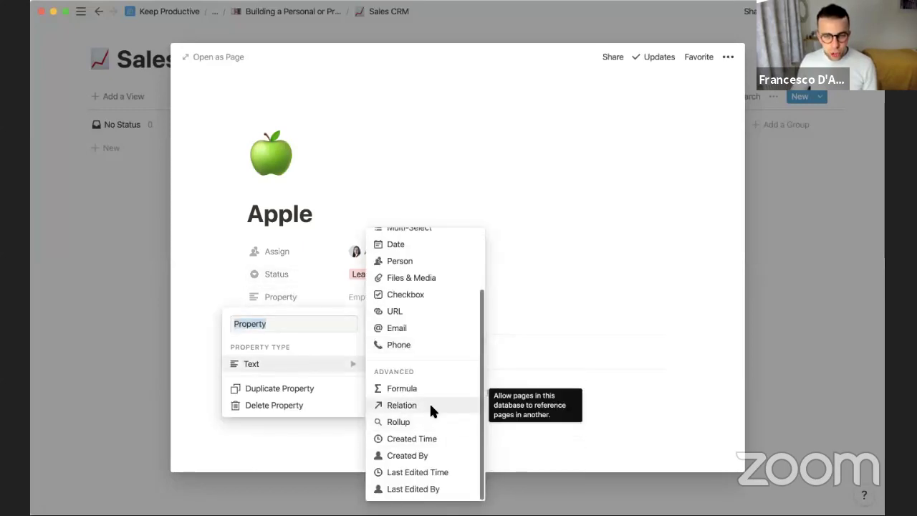
click(431, 410)
click(406, 266)
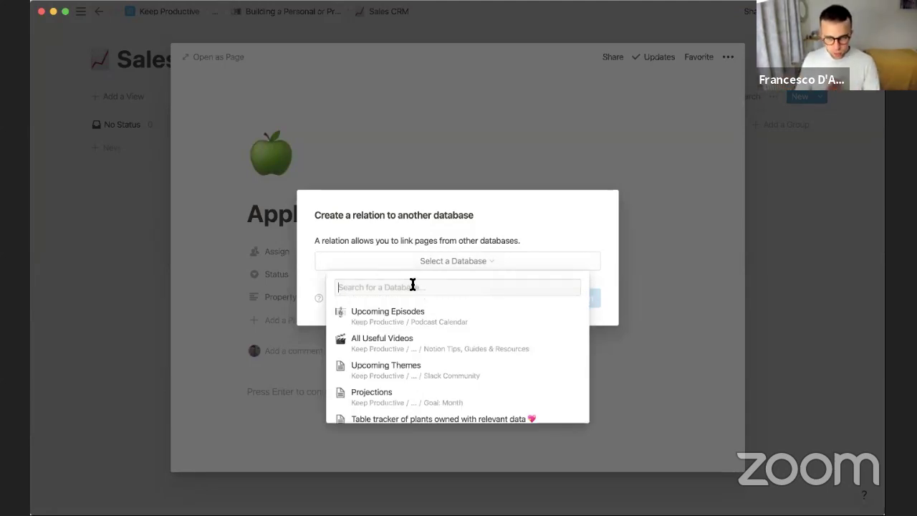
text(sales dir)
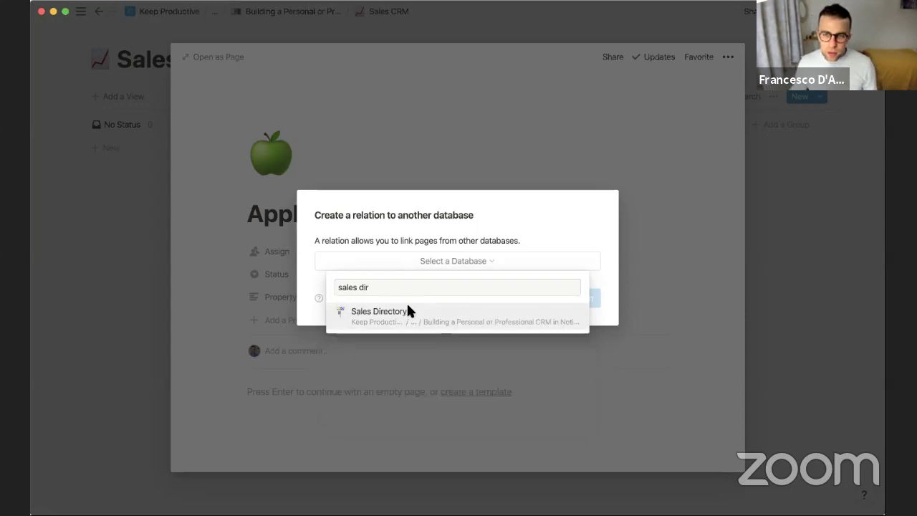
click(409, 309)
click(561, 300)
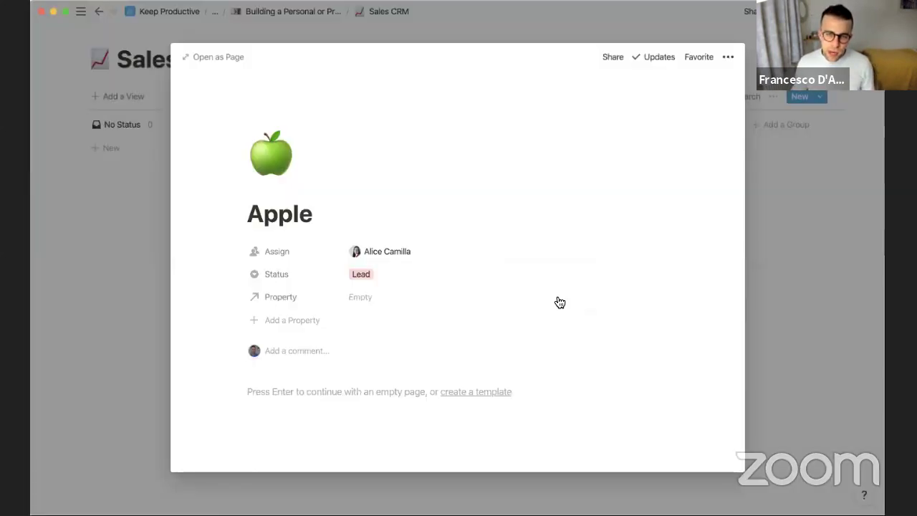
Name the relation 'Contact Person', link the directory contact, and return to the board
click(370, 300)
text(Contact N)
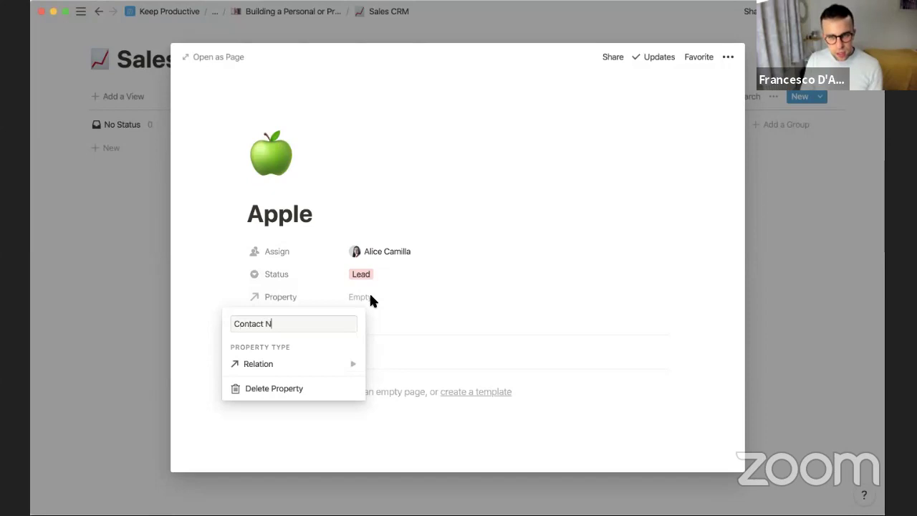
key(BackSpace)
text(Person)
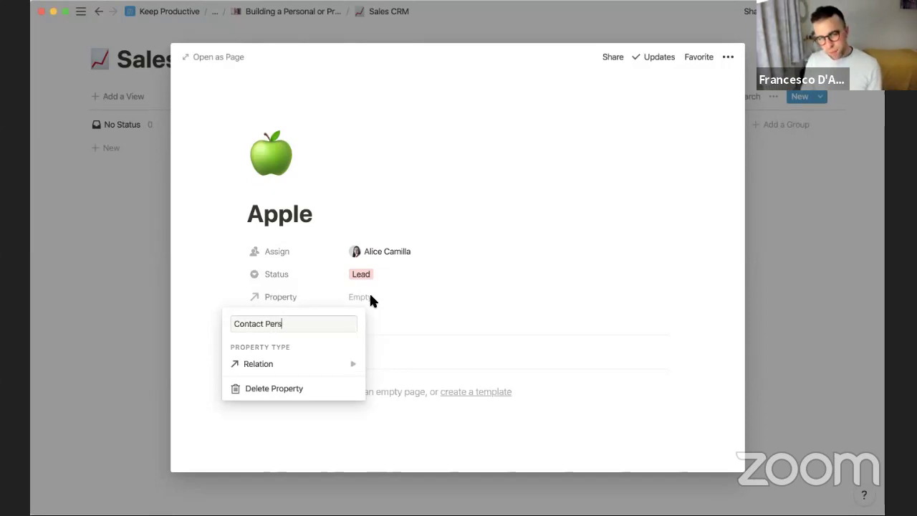
key(Return)
click(378, 300)
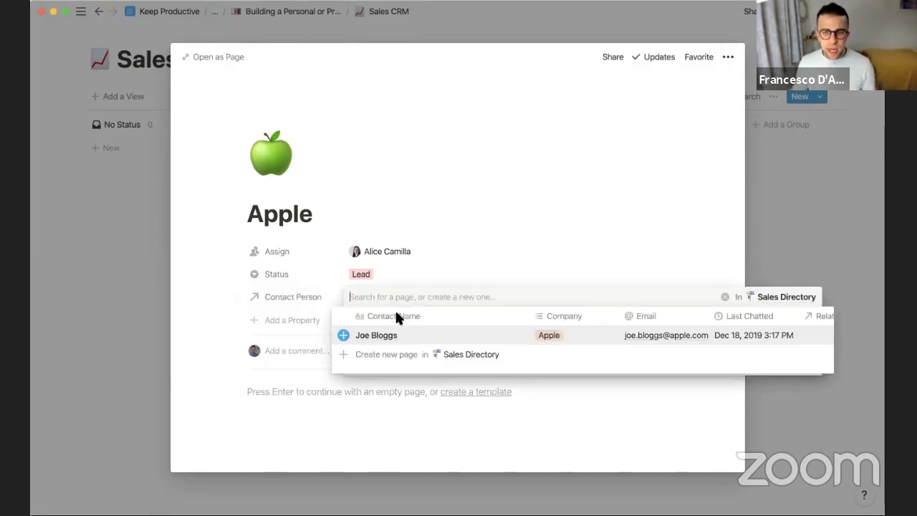
click(344, 335)
click(431, 260)
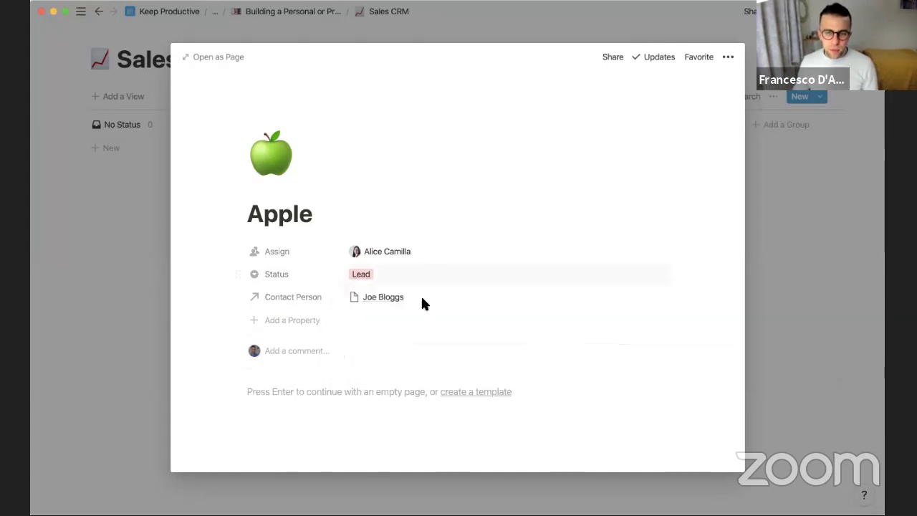
click(78, 178)
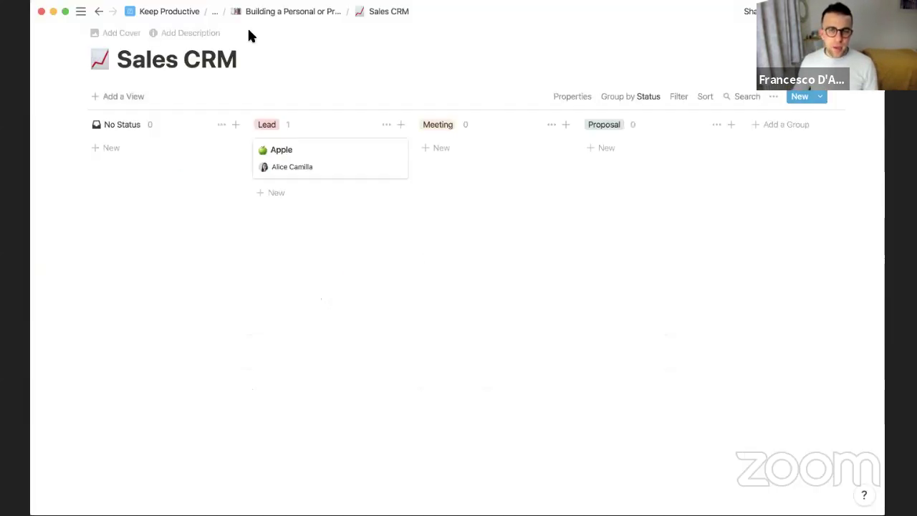
Give the Sales Directory contact a horse-racing emoji icon, then return to the CRM webinar page
click(287, 12)
scroll(330, 270, down, 1)
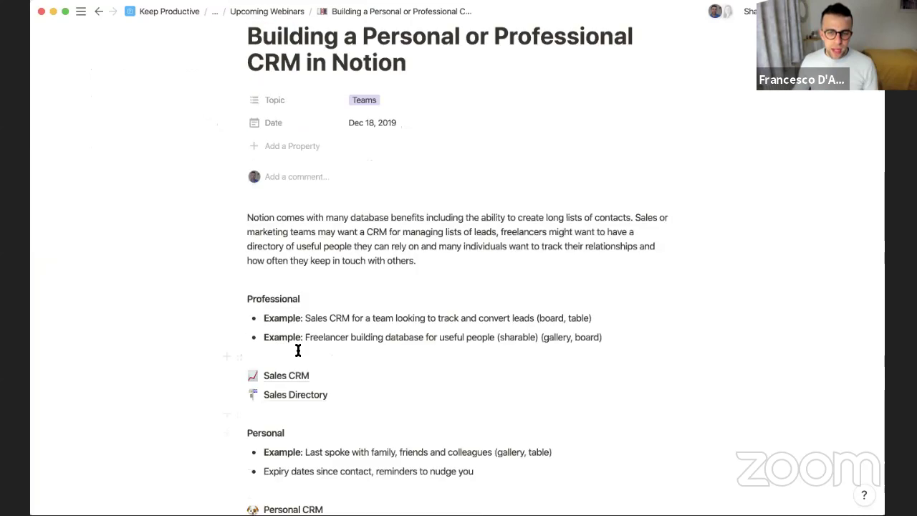
click(295, 395)
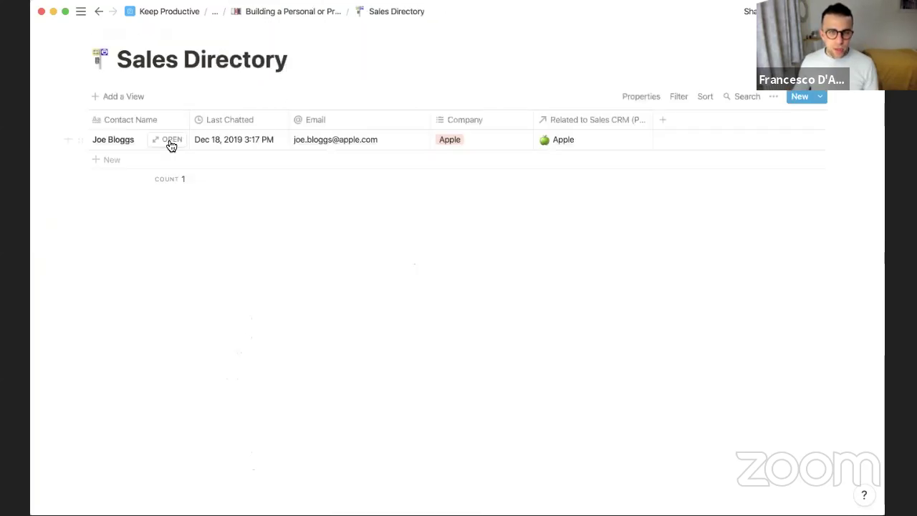
click(169, 142)
click(263, 108)
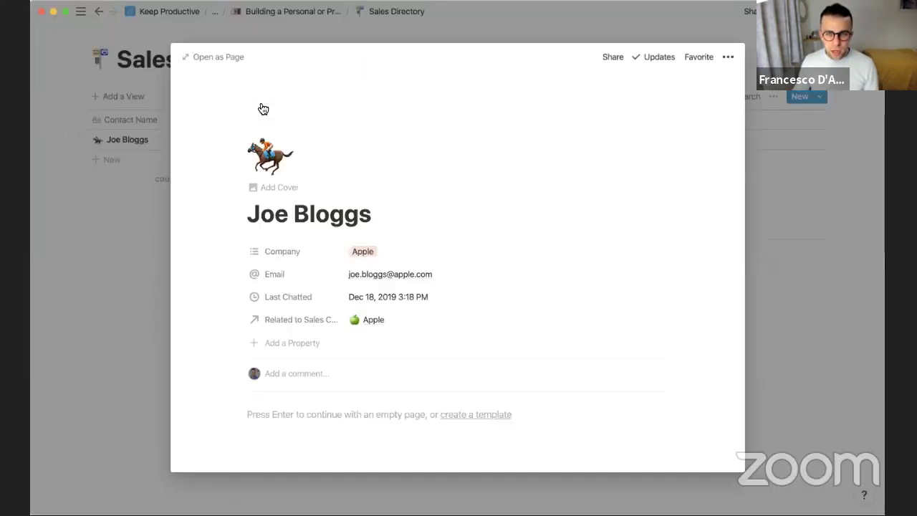
click(149, 142)
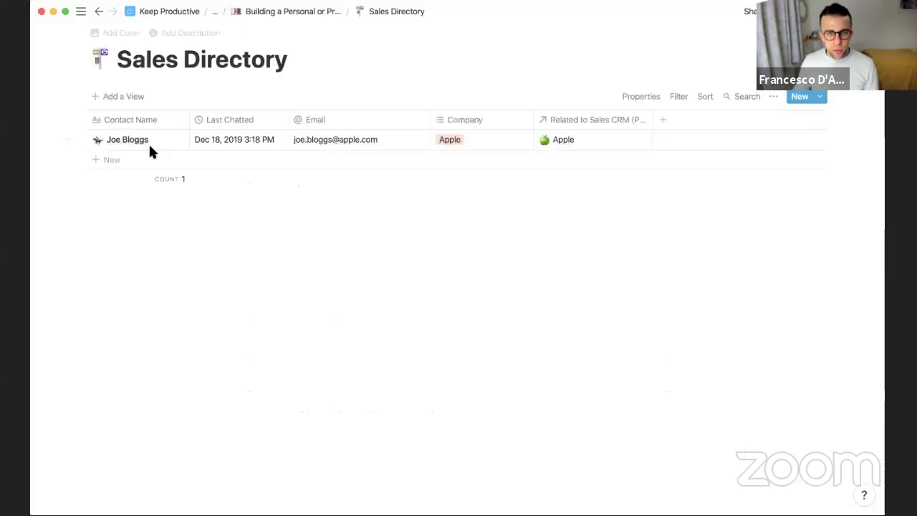
click(169, 139)
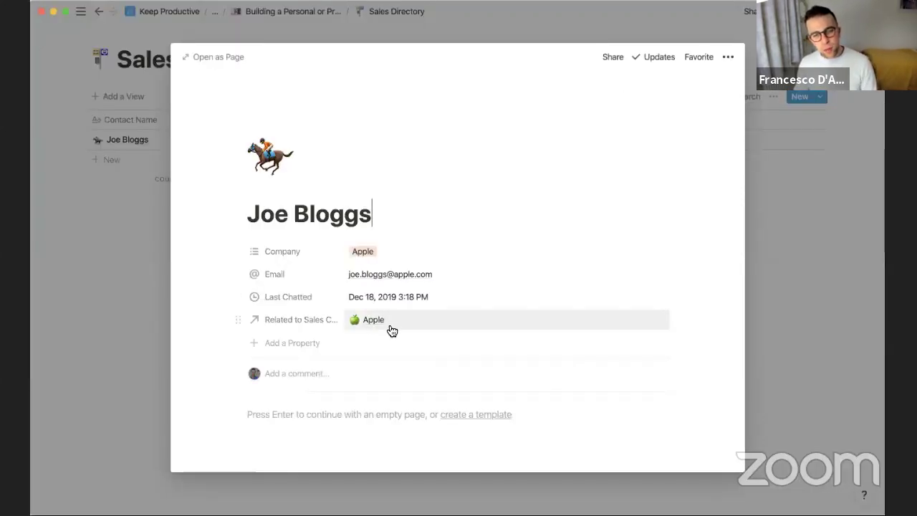
click(83, 194)
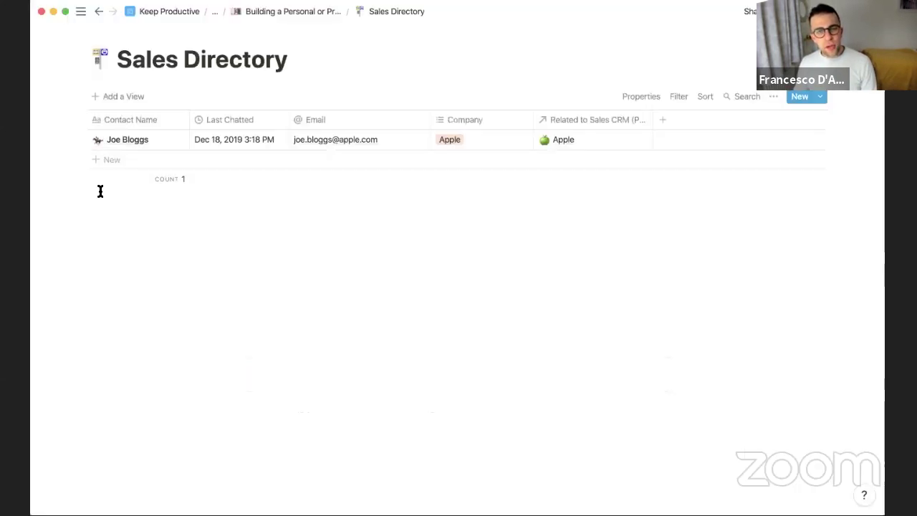
click(310, 14)
scroll(390, 217, down, 3)
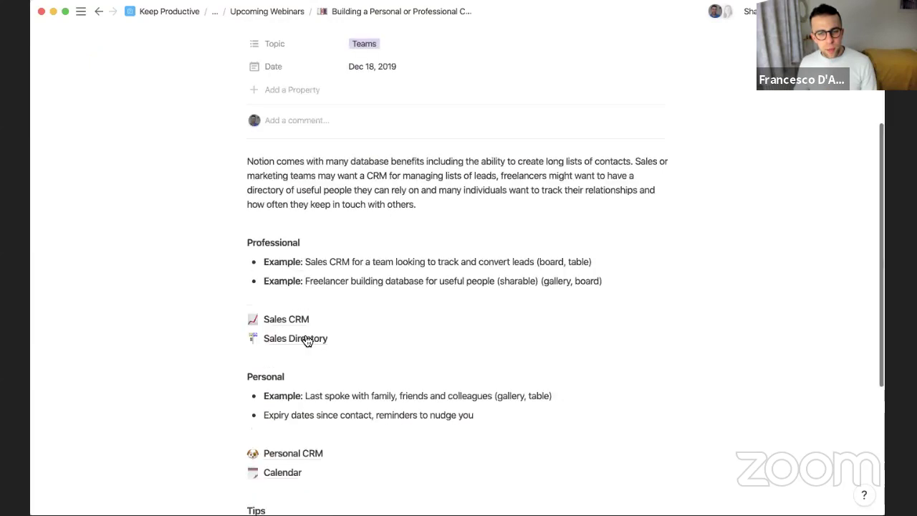
Add a Number property named 'Deal Size' to the Apple deal
click(287, 319)
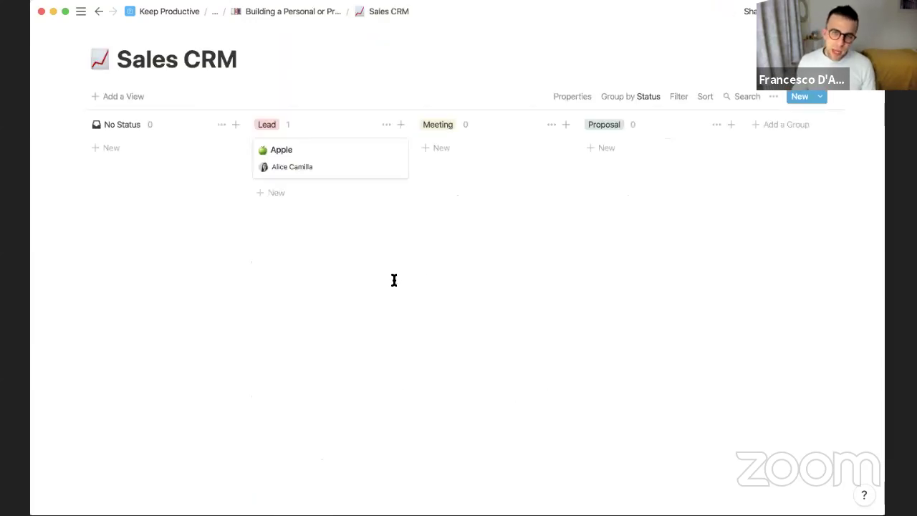
click(346, 163)
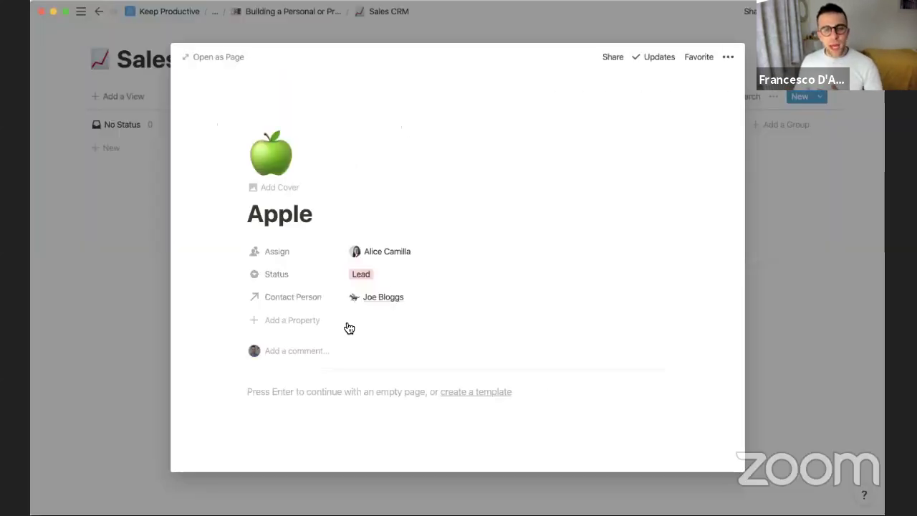
click(333, 323)
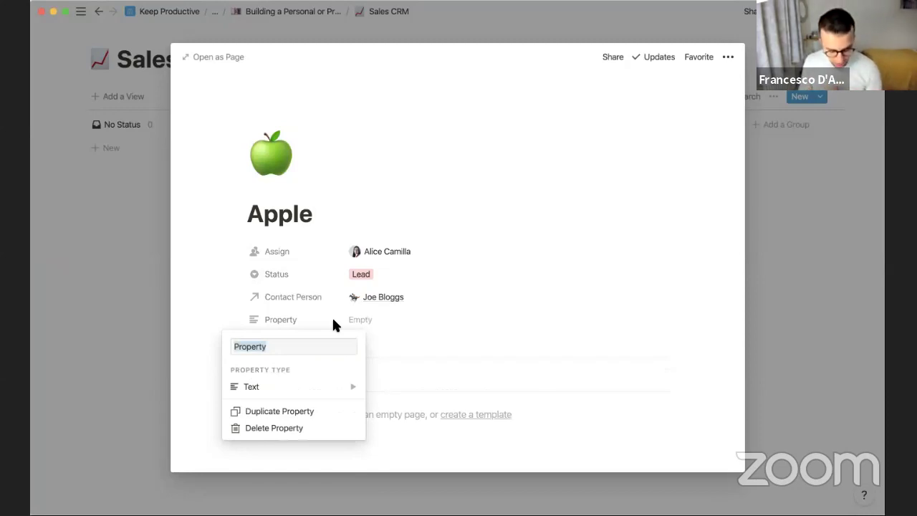
text(De)
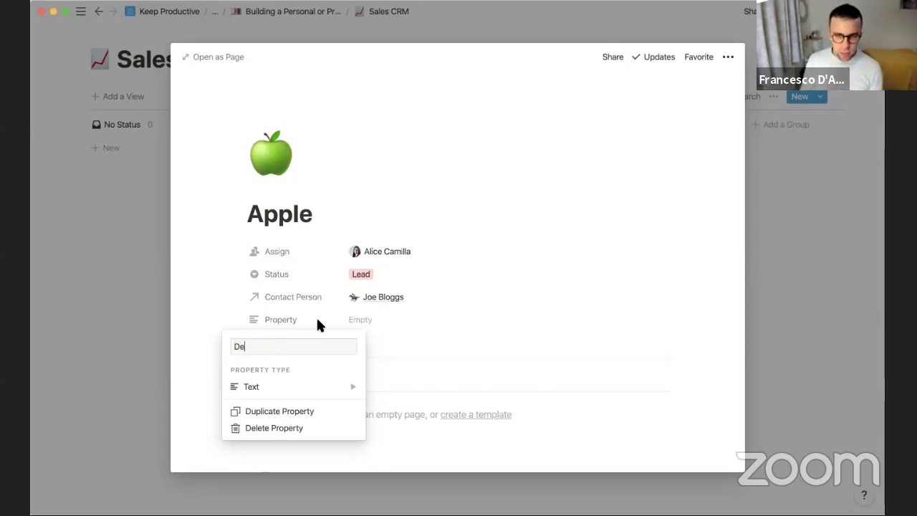
text(al Size)
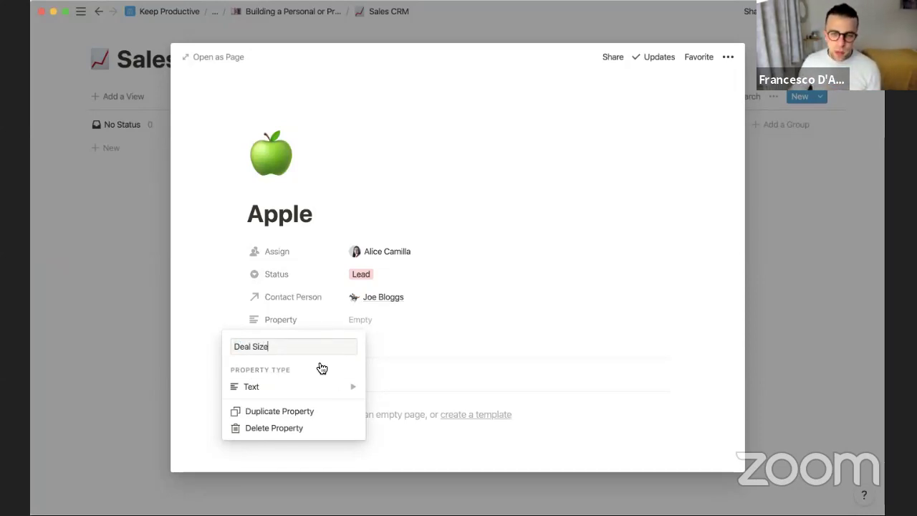
mouse_move(329, 387)
click(433, 282)
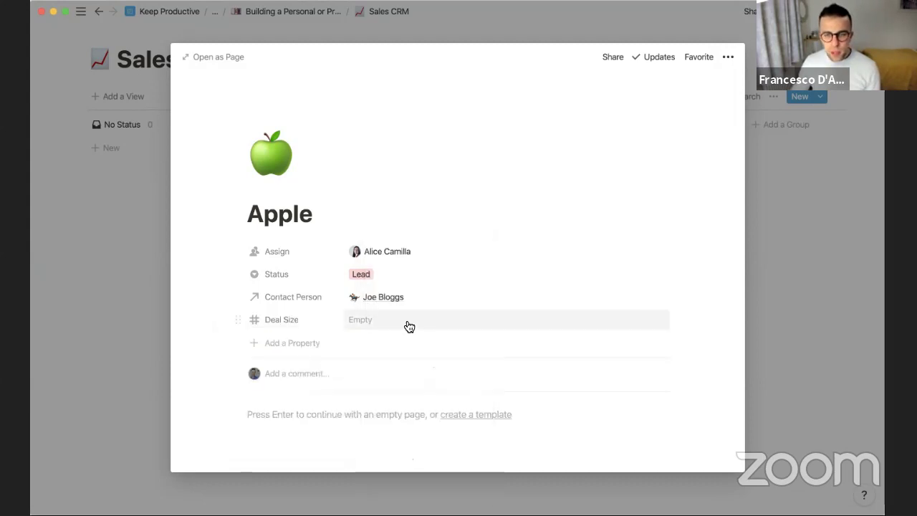
click(590, 321)
key(Escape)
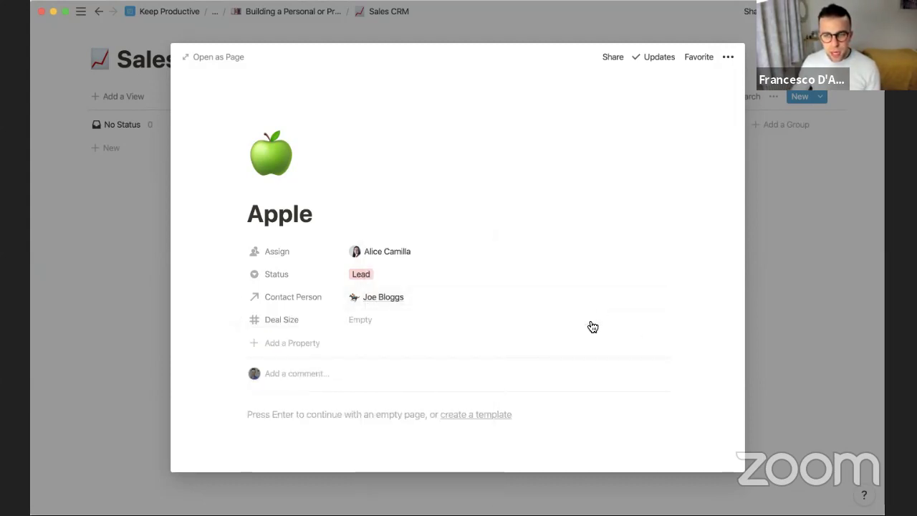
drag(279, 319, 248, 258)
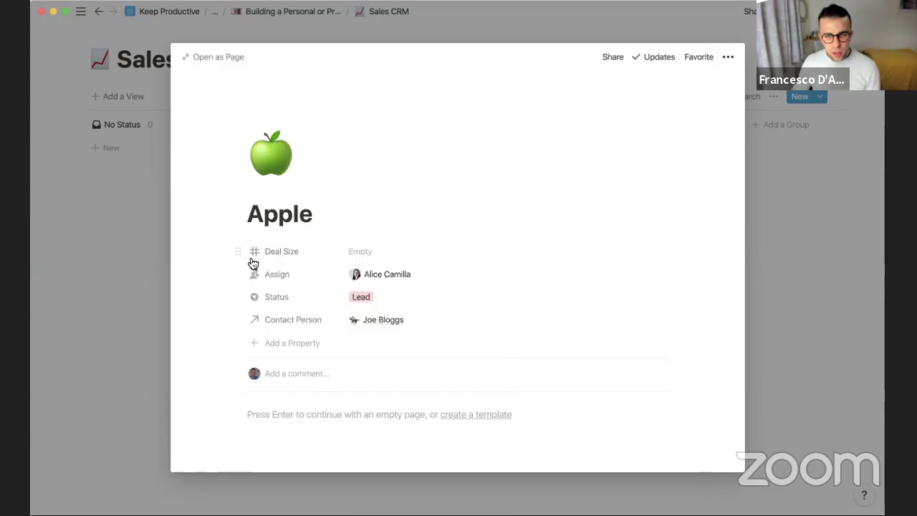
Enter 40000 as the deal size in Dollar format and place Deal Size below Status
click(662, 252)
click(419, 174)
click(381, 250)
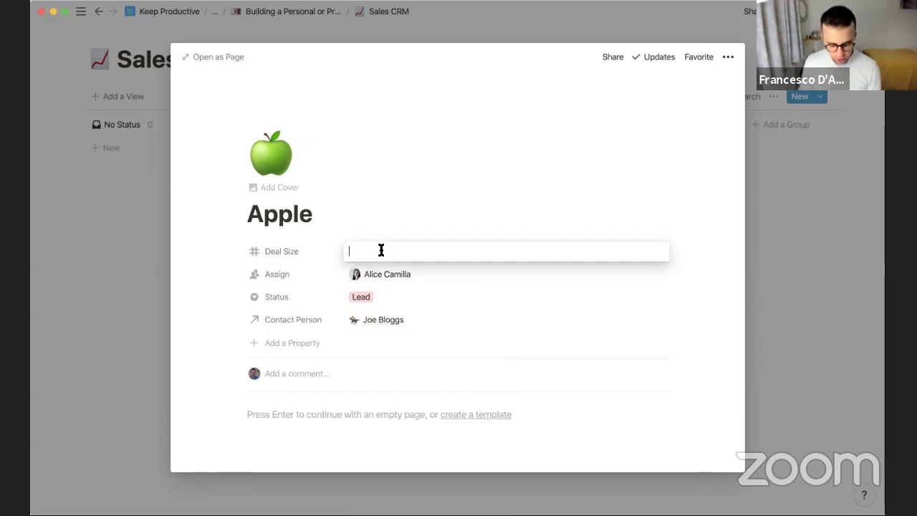
text(40000)
click(423, 228)
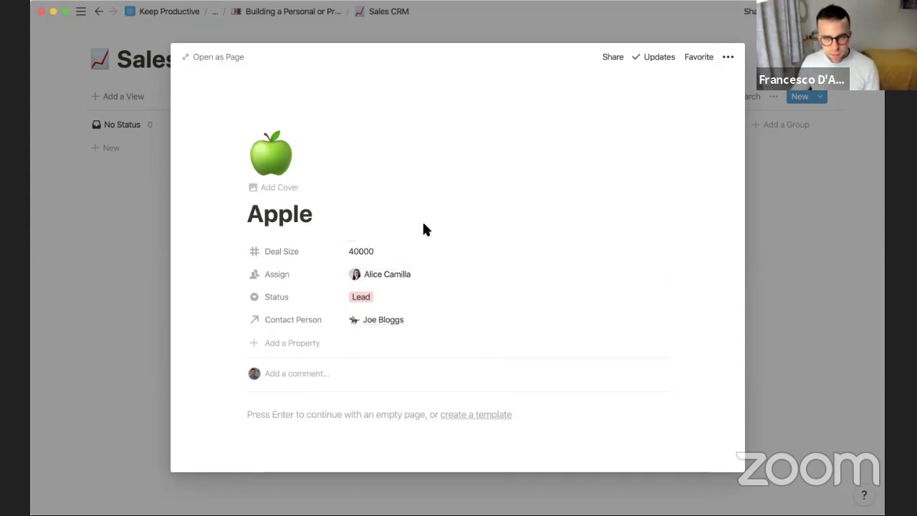
click(658, 254)
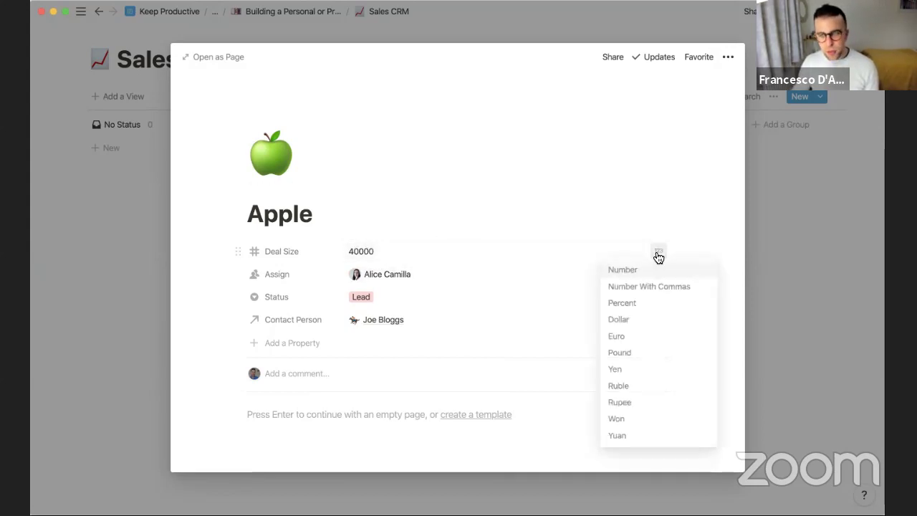
click(624, 320)
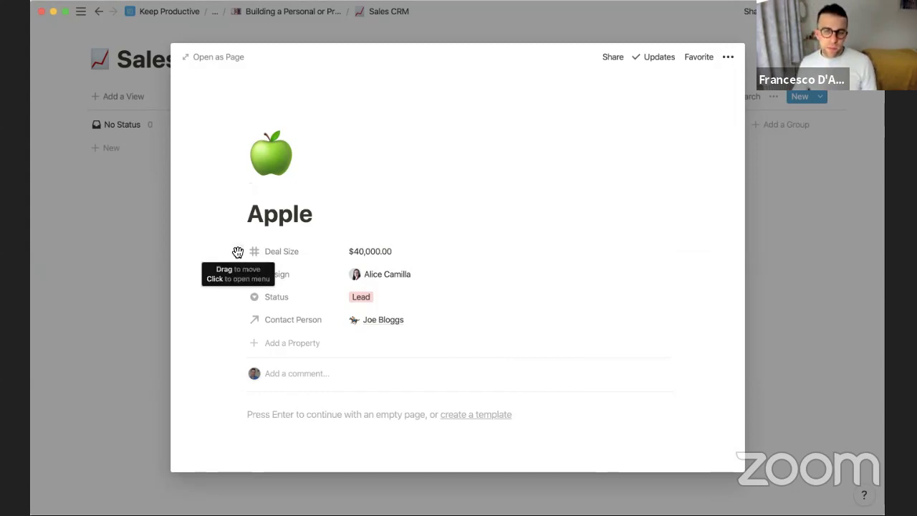
drag(238, 252, 239, 275)
drag(239, 310, 236, 305)
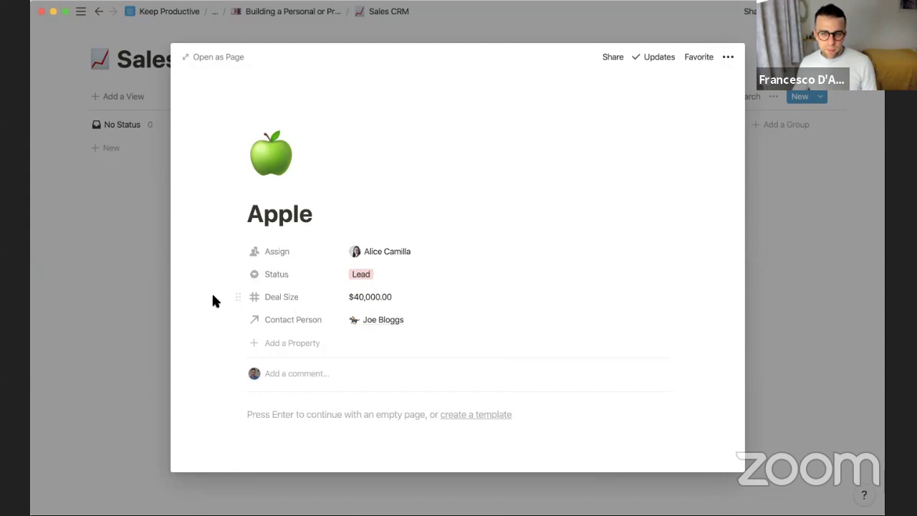
Add a new Rollup property named Email to the Apple deal
click(303, 343)
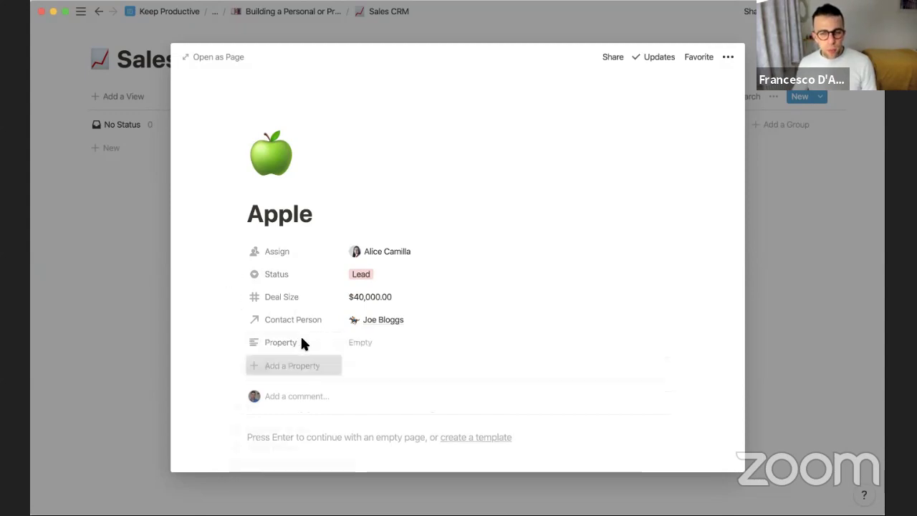
click(318, 410)
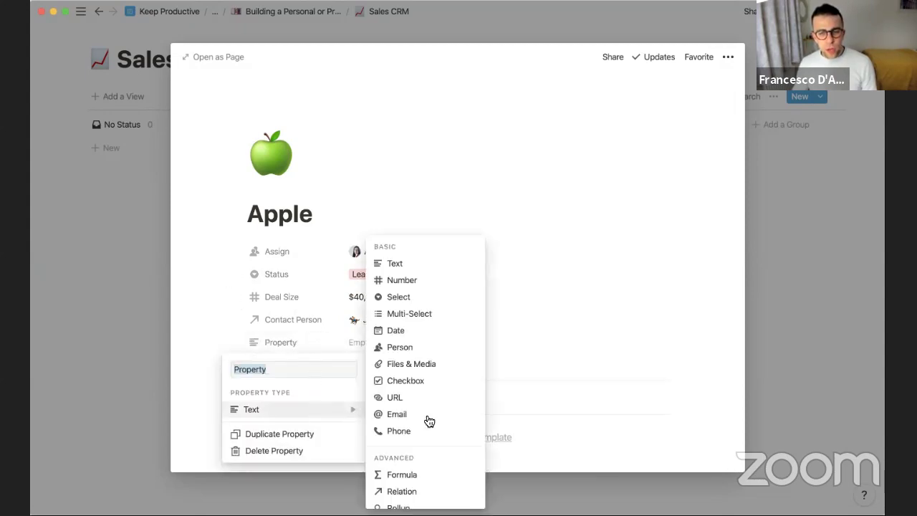
scroll(423, 448, down, 2)
click(414, 430)
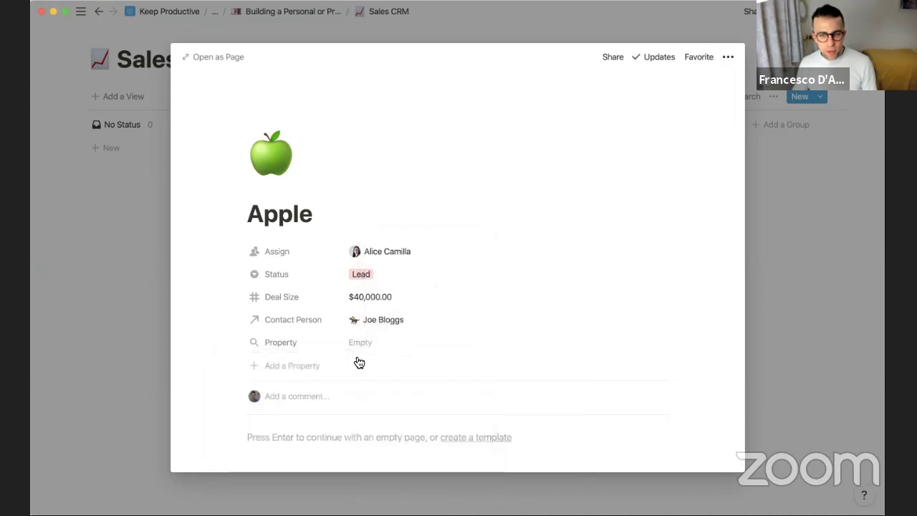
click(314, 340)
text(H)
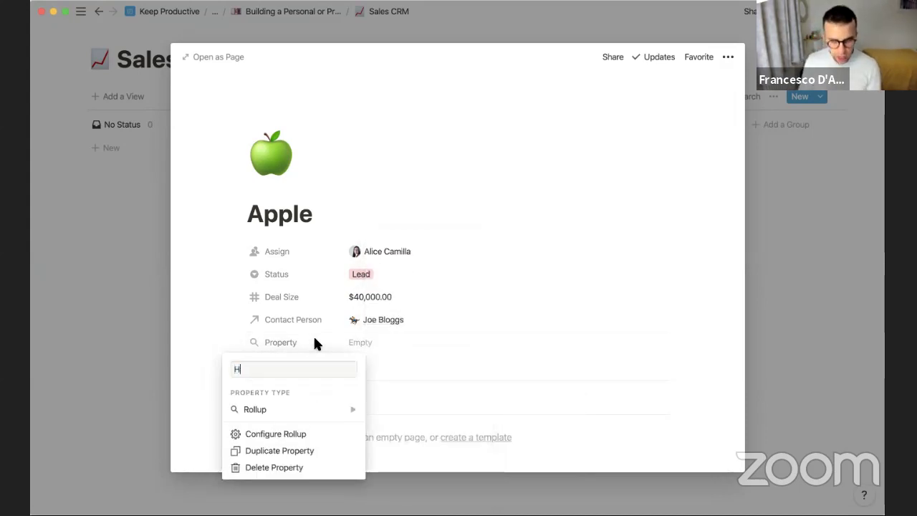
key(BackSpace)
text(Email)
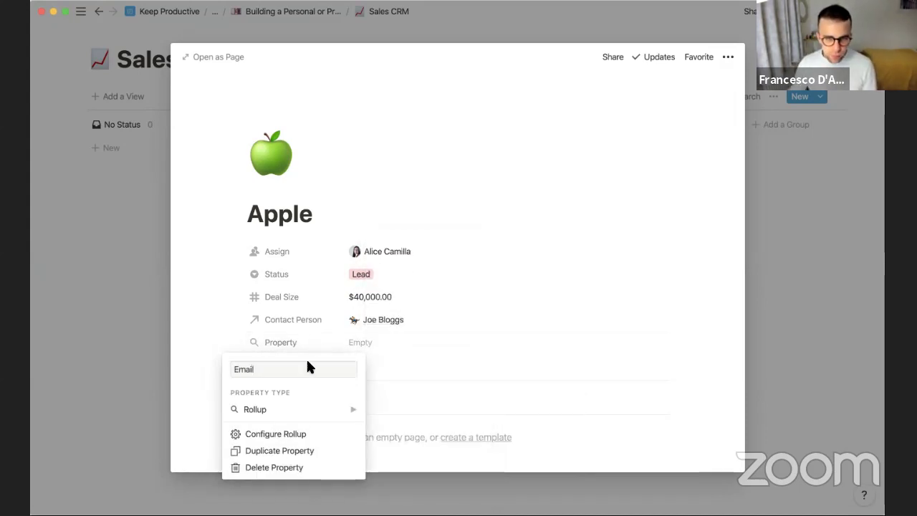
Configure the Email rollup: relation Contact Person, property Email, calculate Show Original
click(288, 436)
click(422, 382)
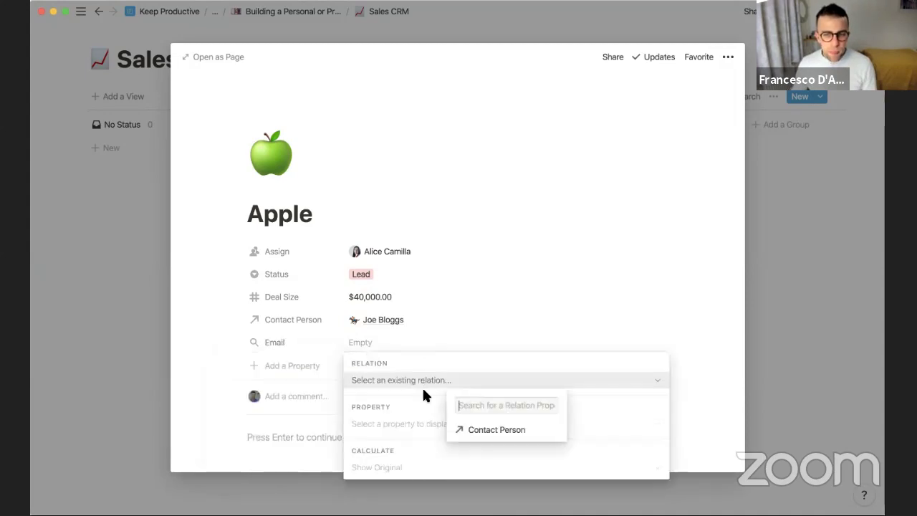
click(487, 427)
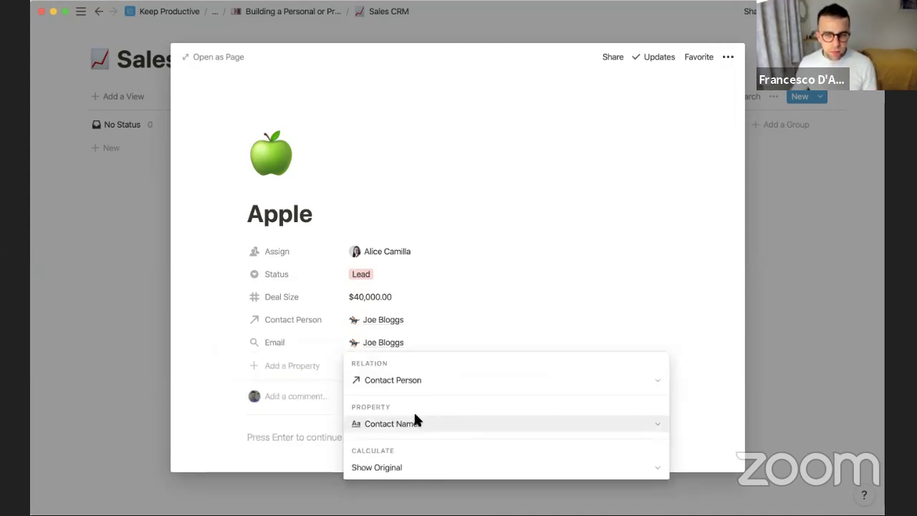
click(400, 424)
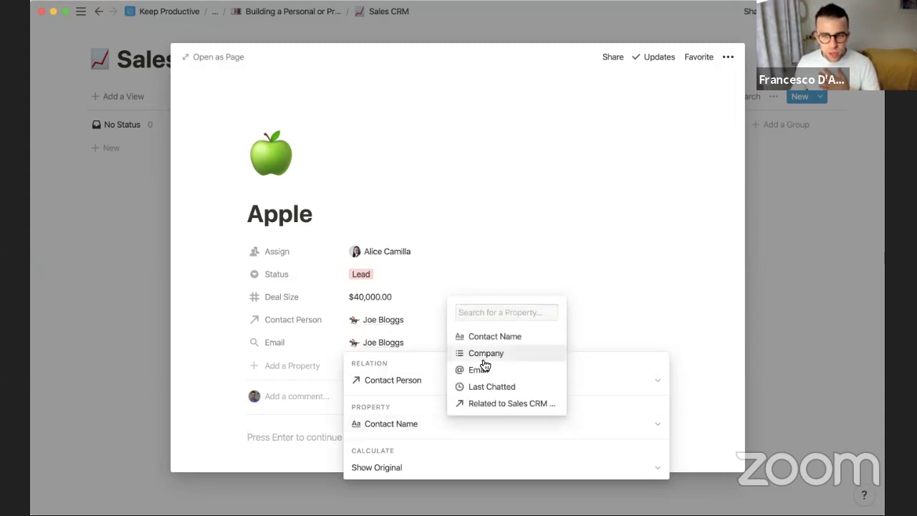
click(500, 377)
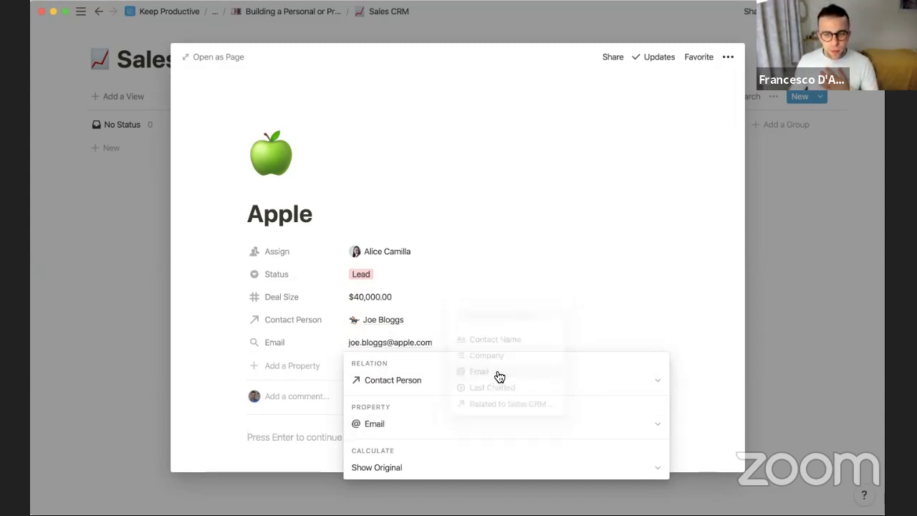
click(413, 466)
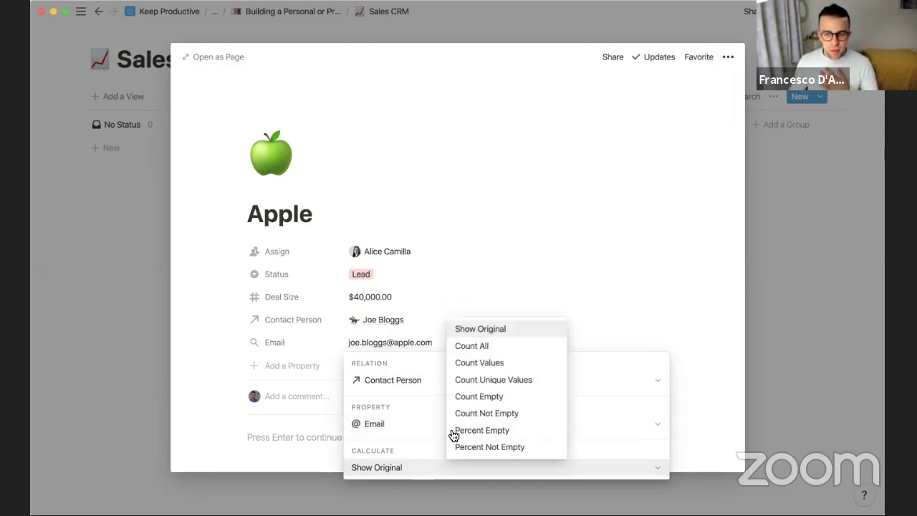
click(492, 331)
click(413, 337)
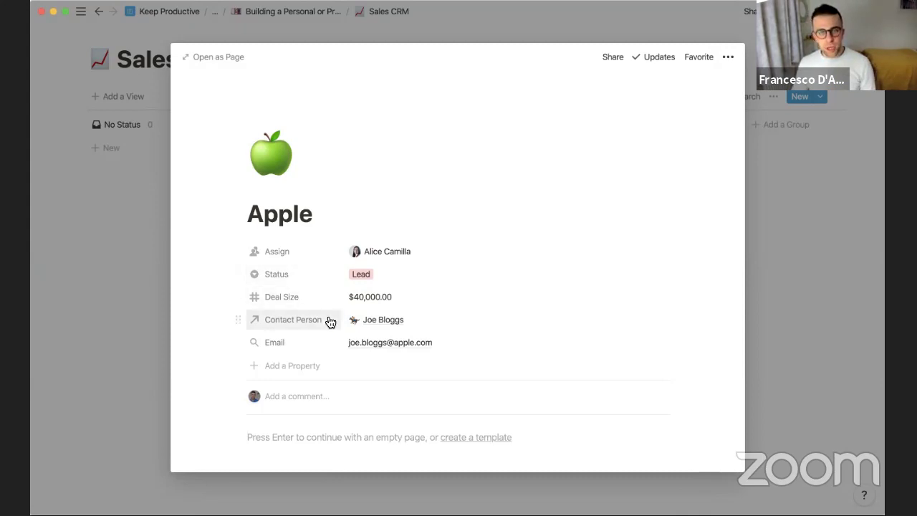
Close the Apple deal and keep the board's card preview set to None
click(103, 165)
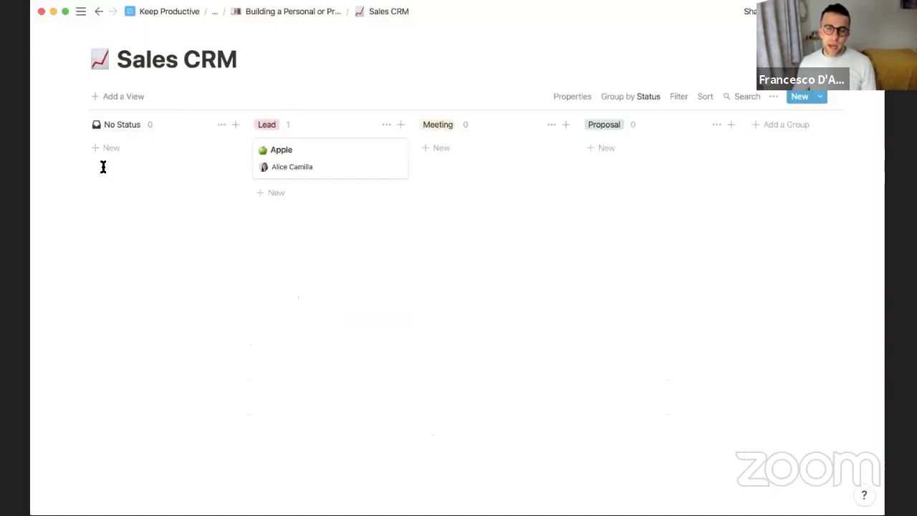
click(577, 96)
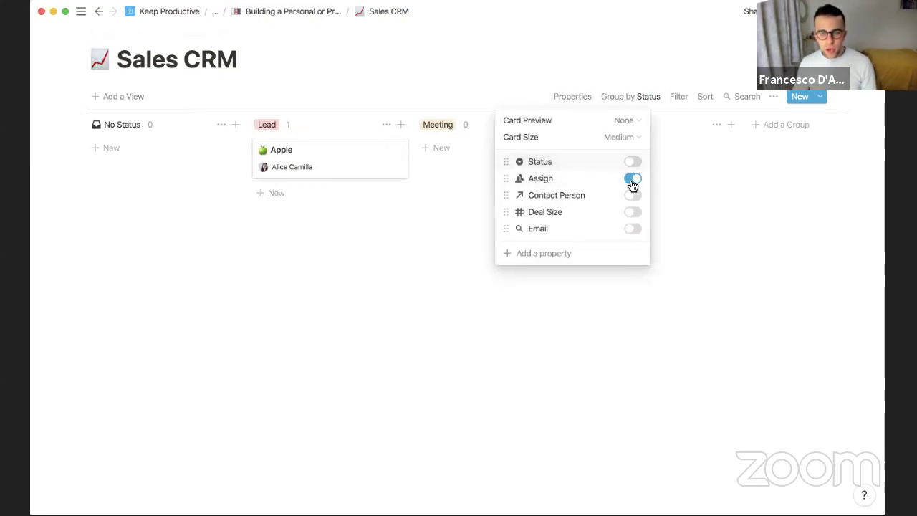
click(627, 120)
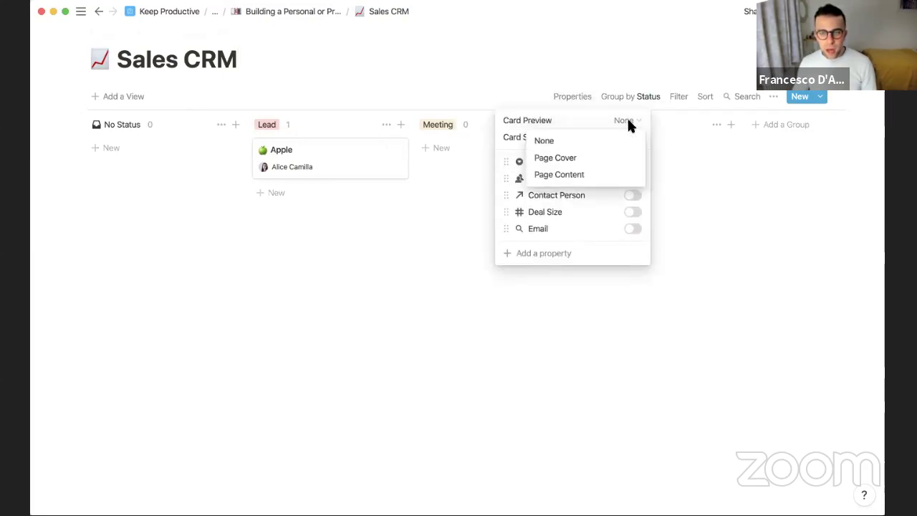
click(609, 176)
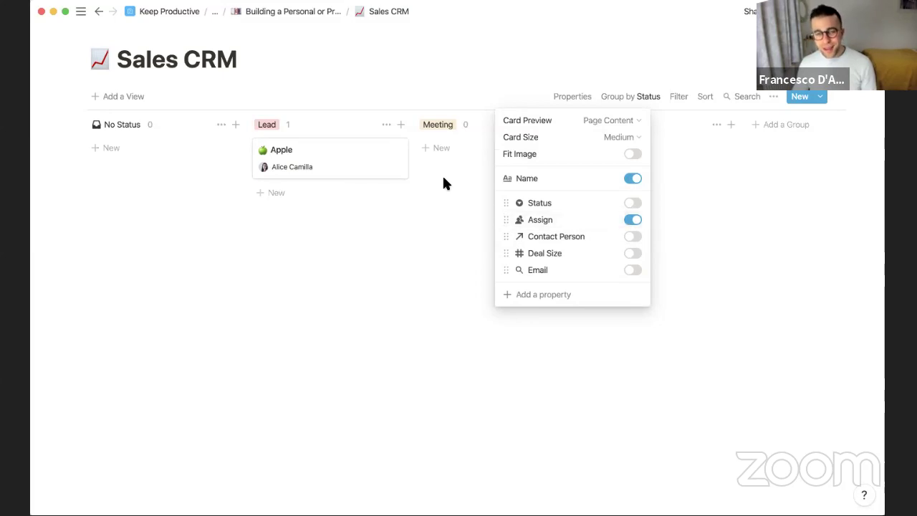
click(634, 128)
click(616, 142)
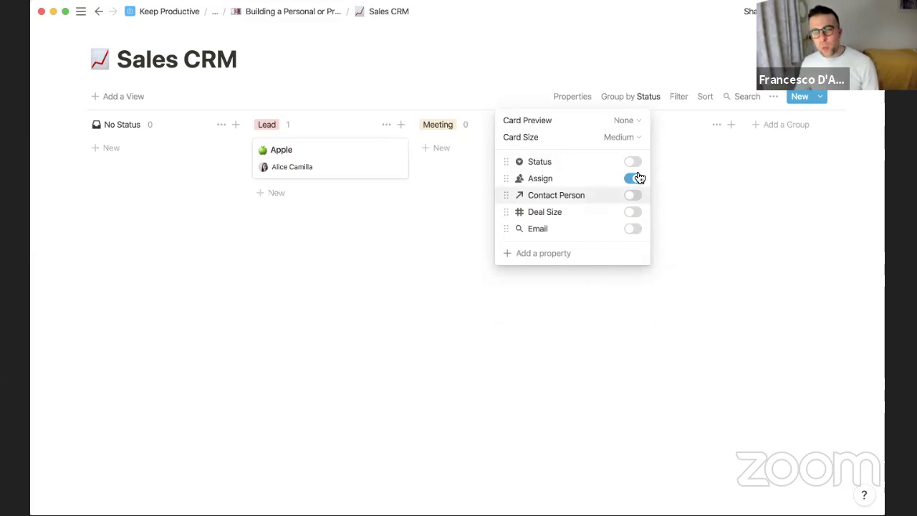
Show Contact Person and Deal Size on the Sales CRM board cards
click(633, 163)
click(627, 164)
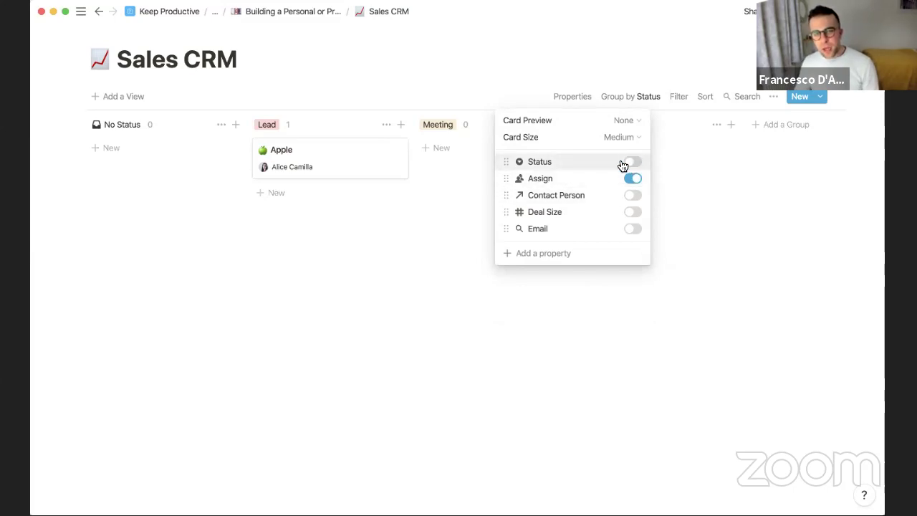
click(634, 198)
click(635, 213)
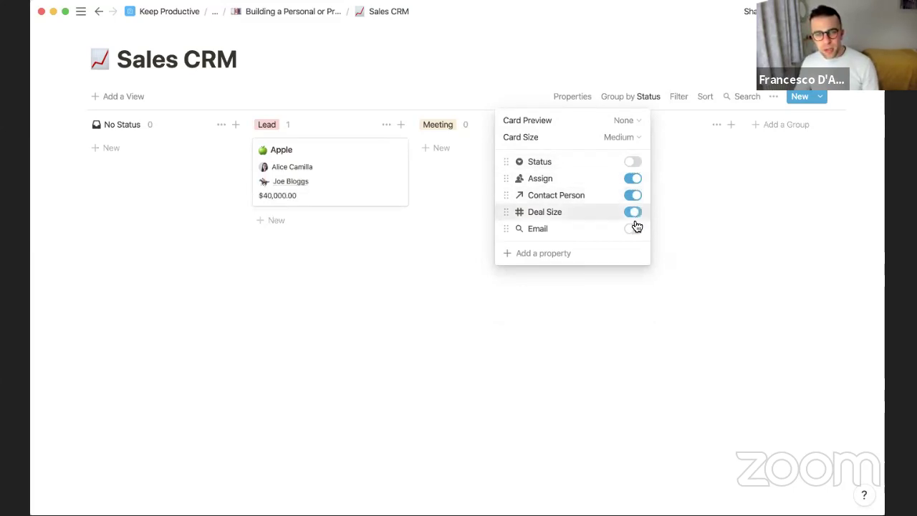
click(634, 230)
click(634, 230)
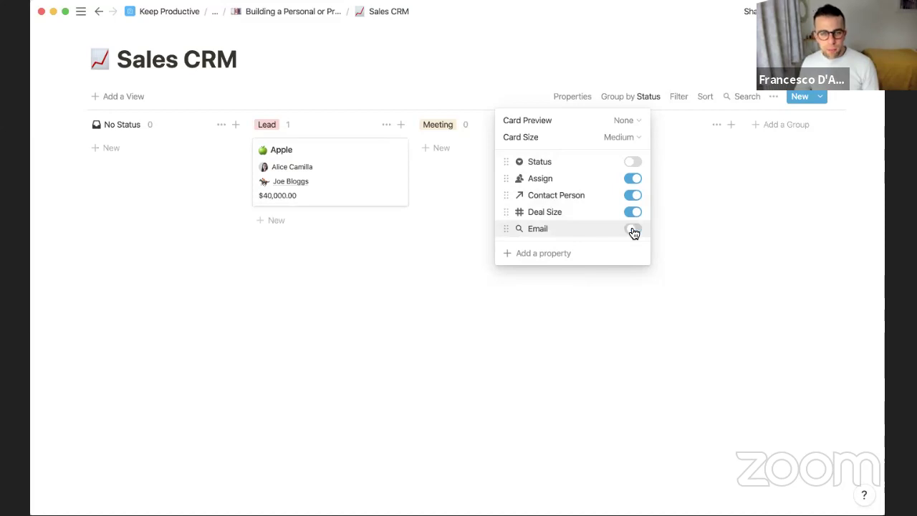
click(467, 237)
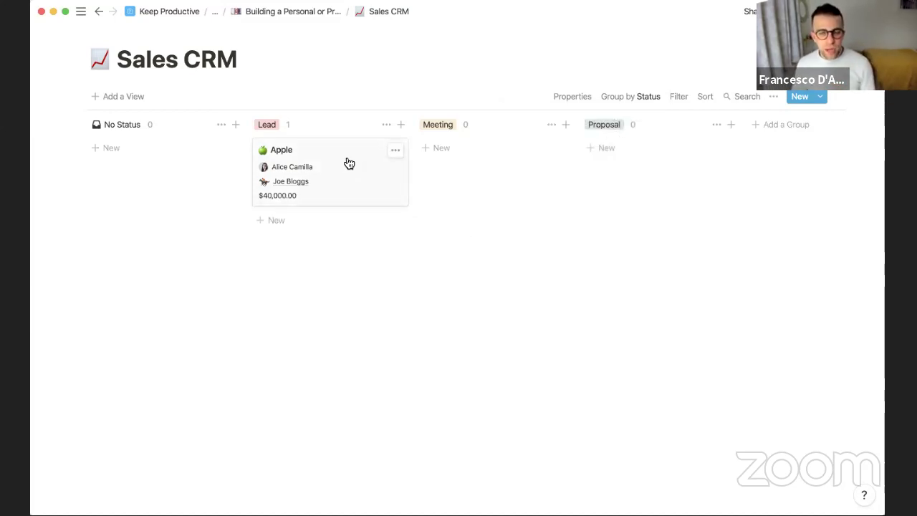
Move the Apple card to Meeting, view its linked contact page, then return to the parent CRM page
mouse_move(349, 164)
mouse_down()
mouse_move(455, 139)
mouse_move(464, 149)
mouse_move(355, 154)
mouse_up()
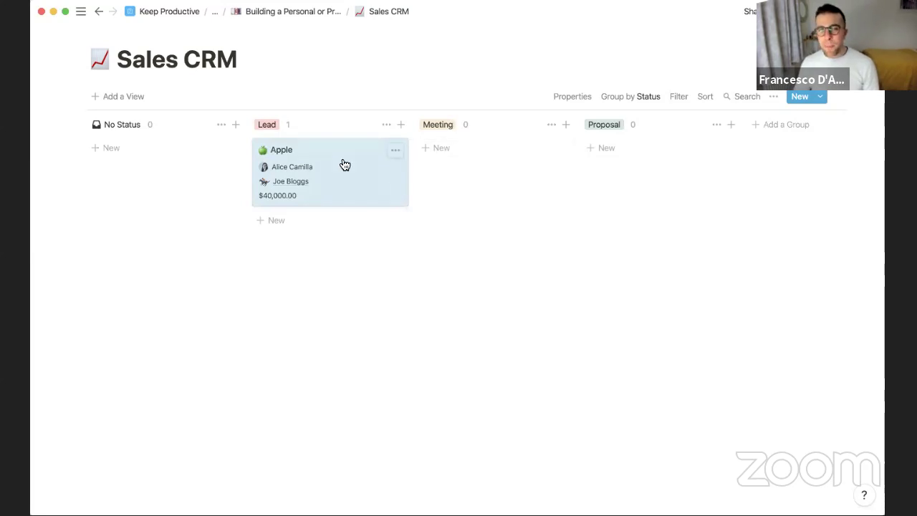
click(316, 166)
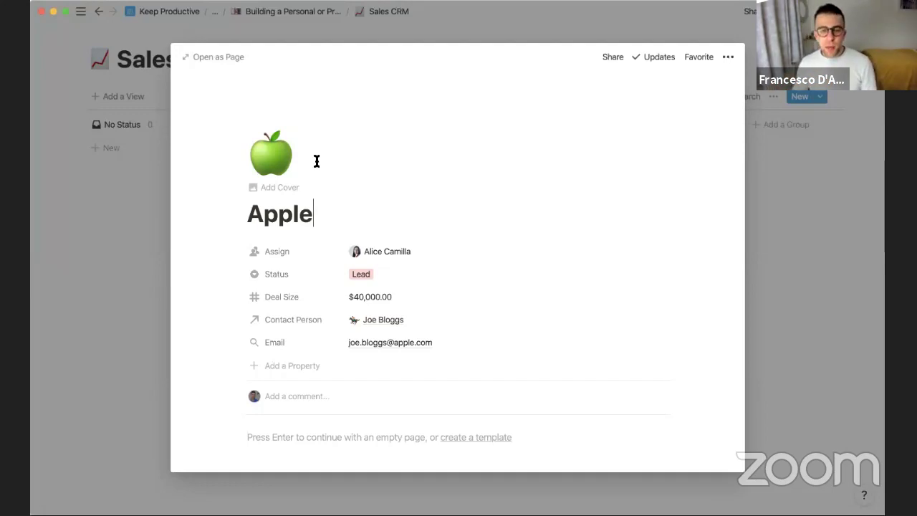
click(378, 322)
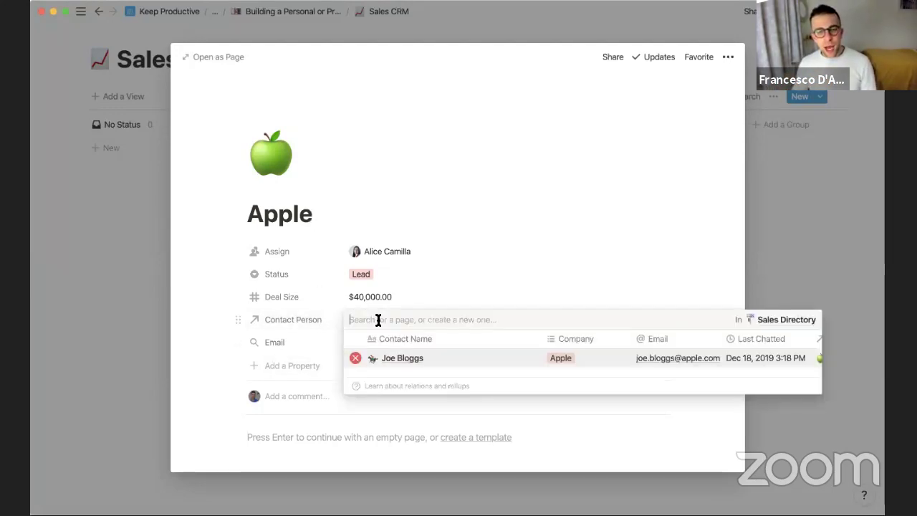
click(411, 361)
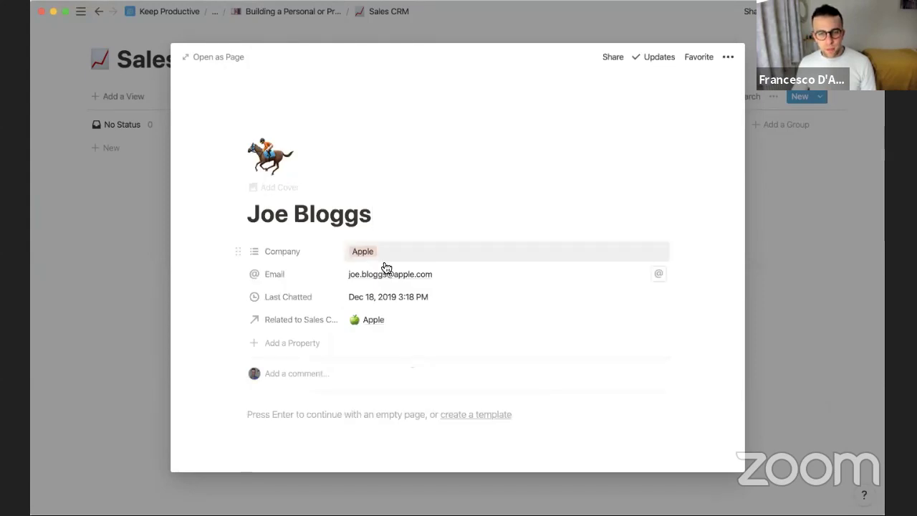
click(317, 14)
click(292, 14)
In Sales Directory, move the Sales CRM relation column and delete the Company multi-select column
scroll(336, 291, down, 5)
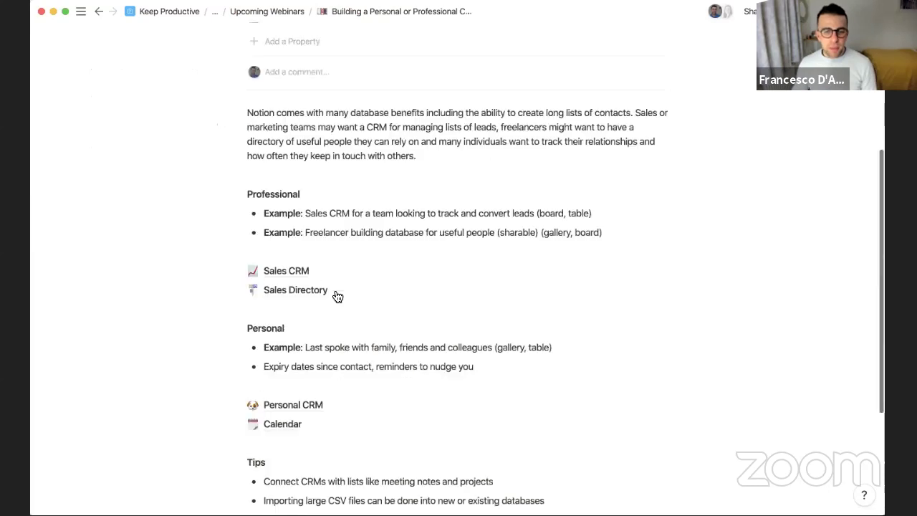
click(335, 293)
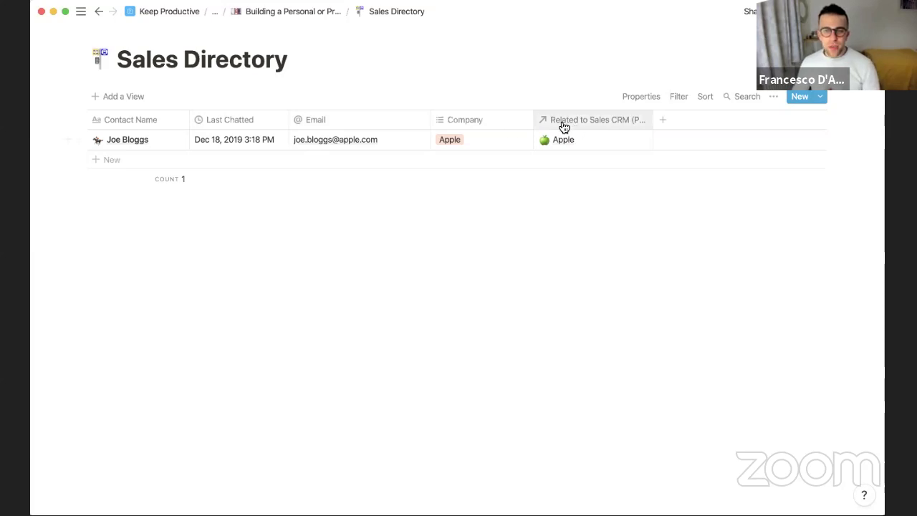
drag(513, 127, 465, 123)
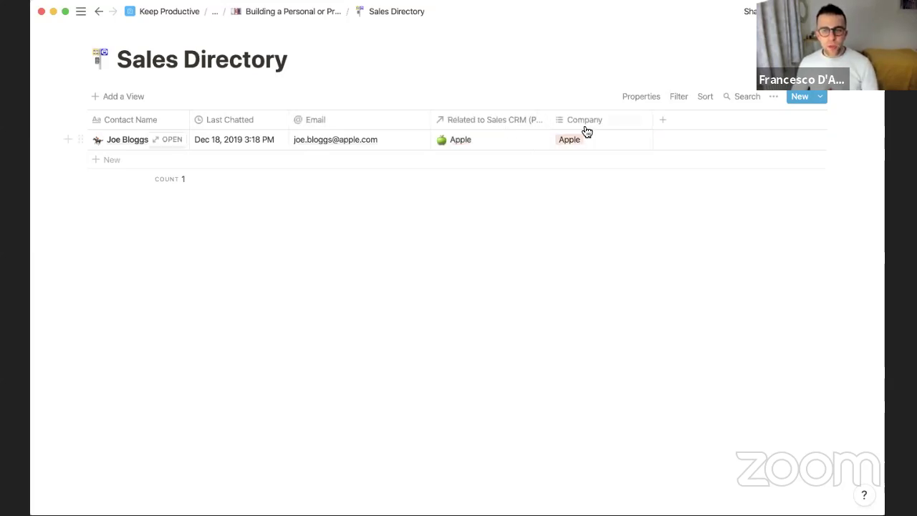
click(612, 122)
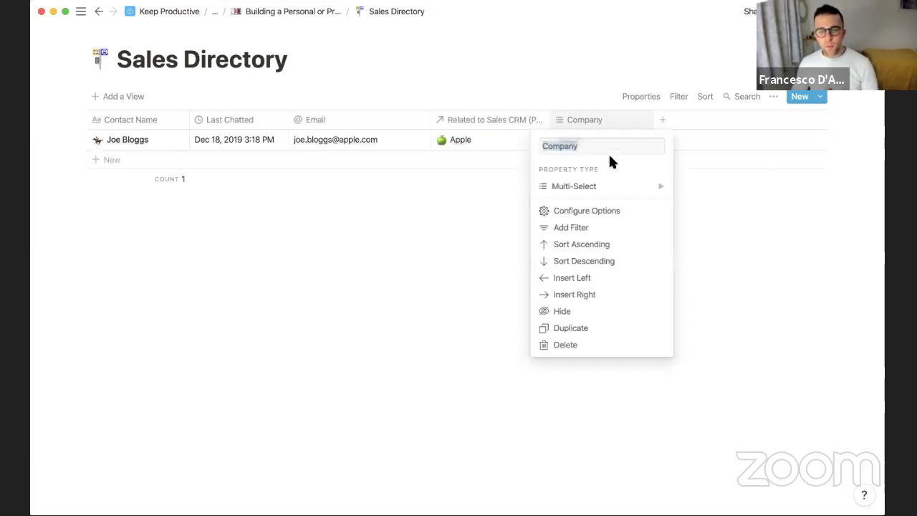
click(583, 345)
click(473, 262)
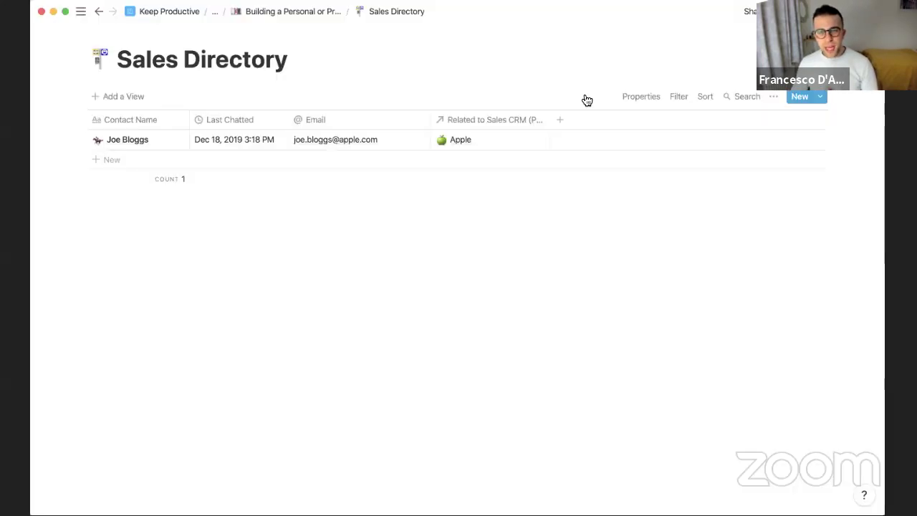
Rename the Sales CRM relation column to Company and narrow it
click(524, 121)
text(Company)
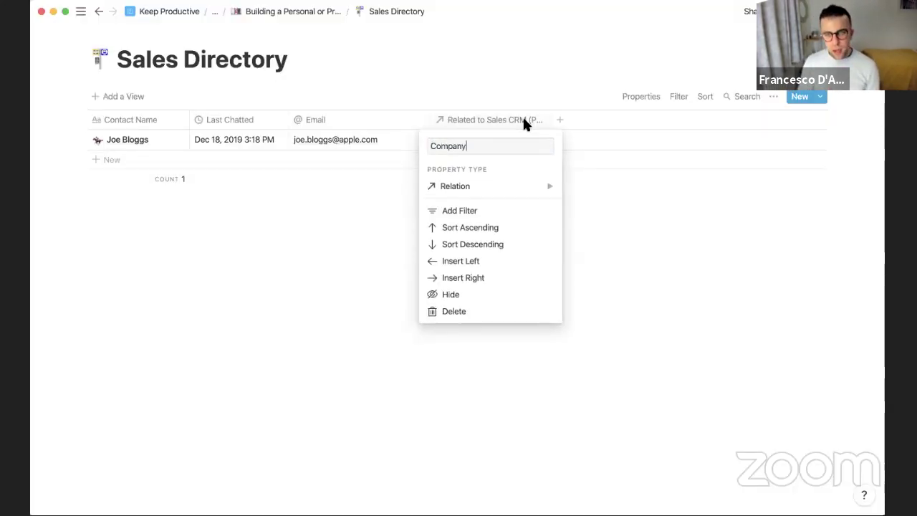
key(Return)
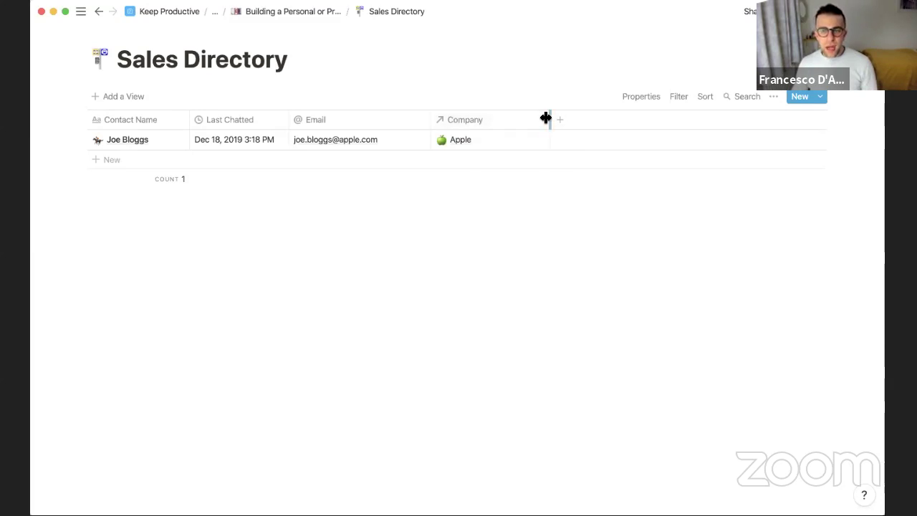
drag(544, 116, 188, 116)
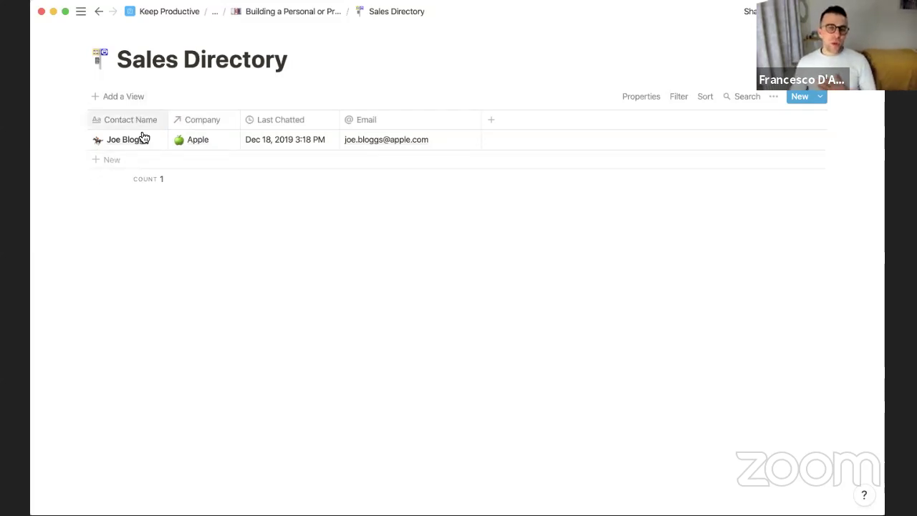
click(133, 98)
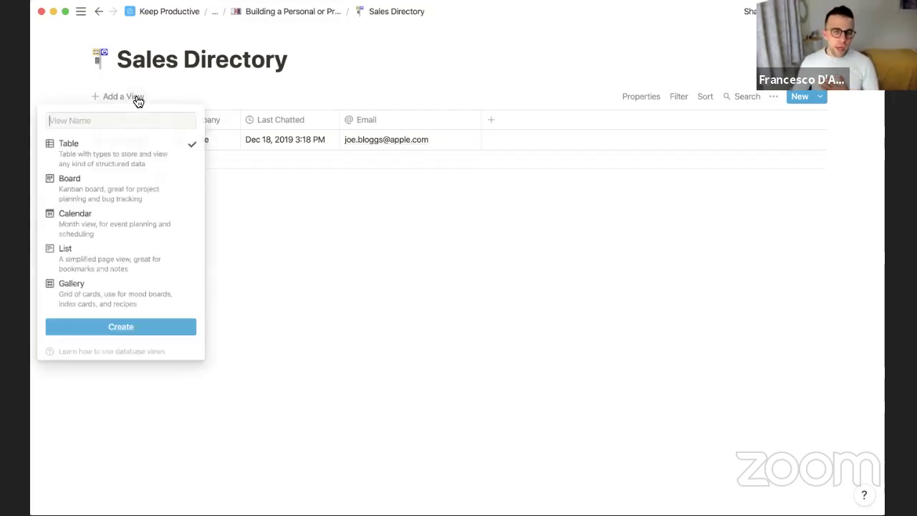
Create a Gallery view and add content to the contact's page
click(127, 291)
key(Return)
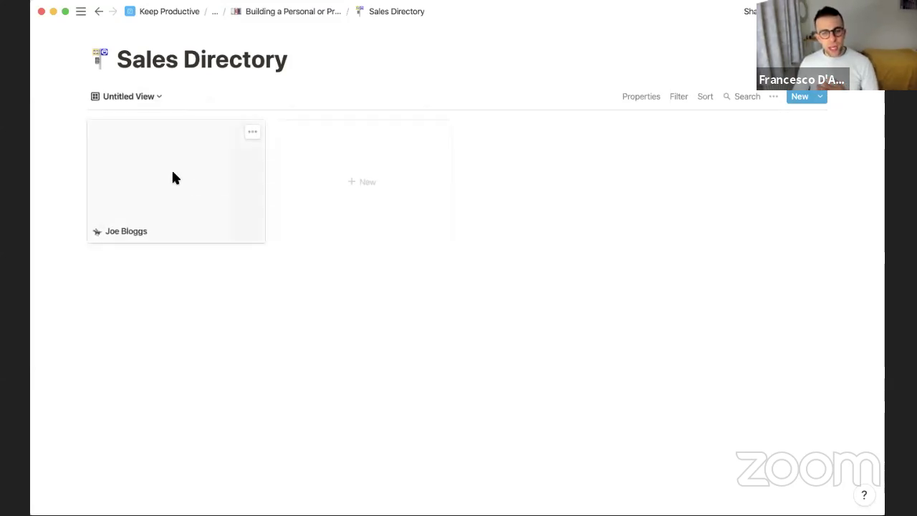
click(173, 178)
scroll(543, 407, down, 3)
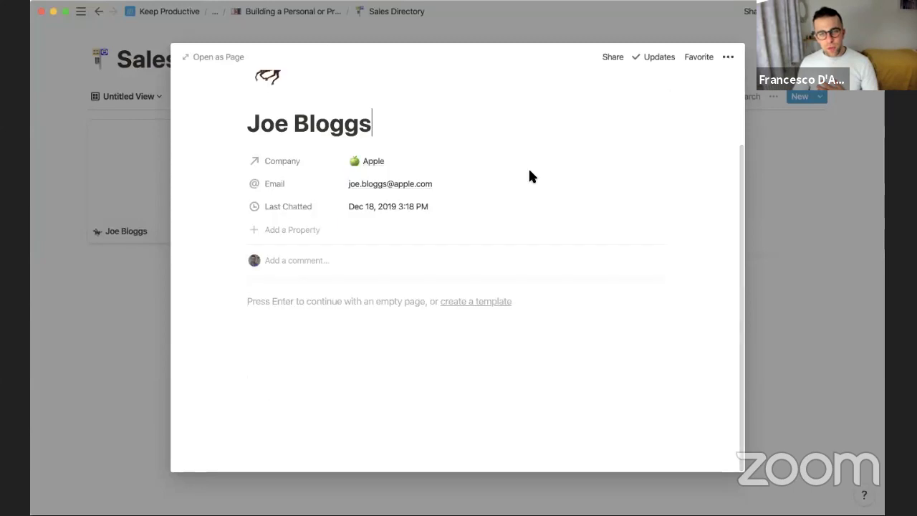
click(398, 352)
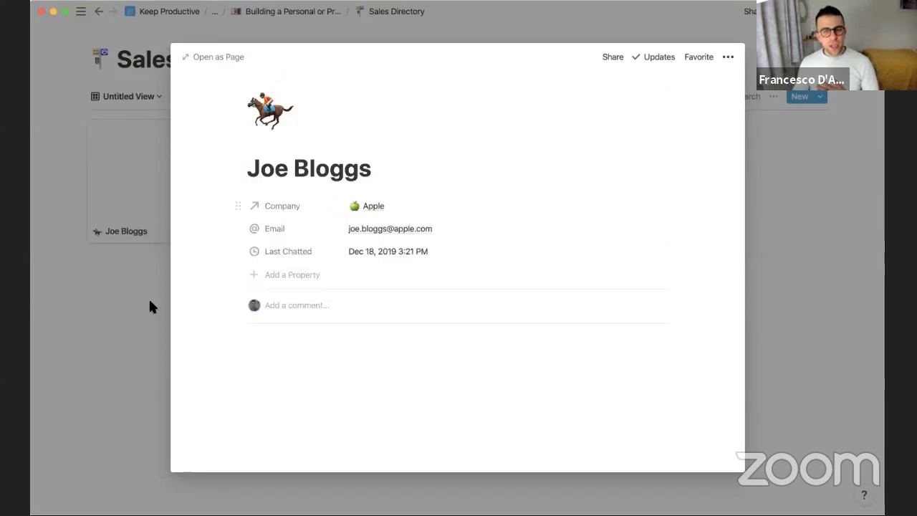
click(130, 300)
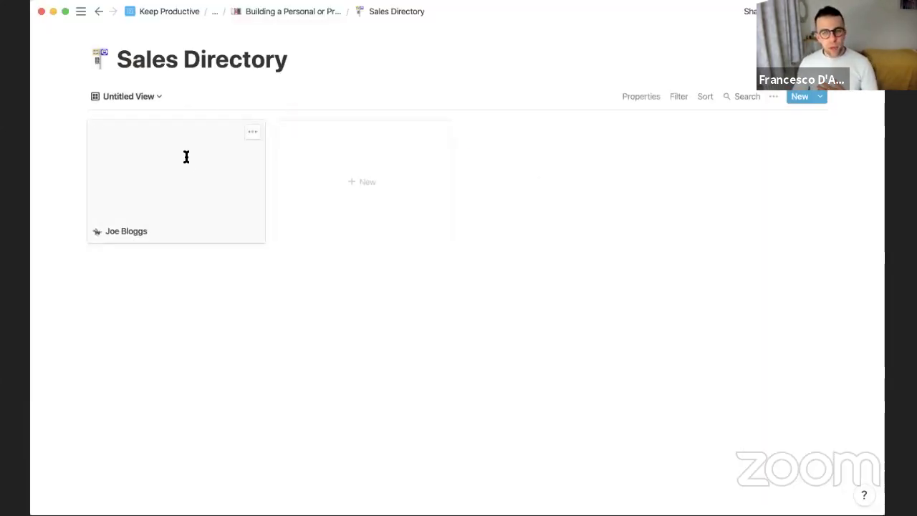
Set the gallery card preview to Page Content and check the contact's image
click(645, 96)
click(699, 122)
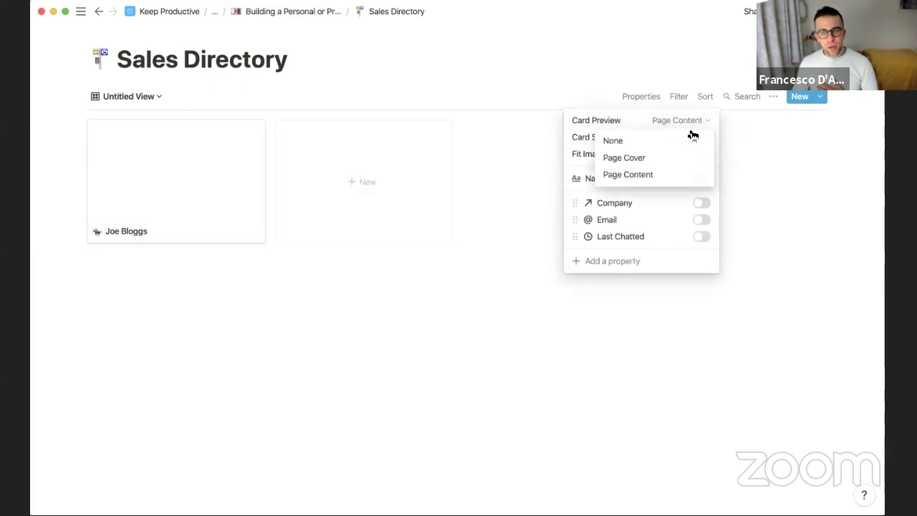
click(681, 175)
click(272, 248)
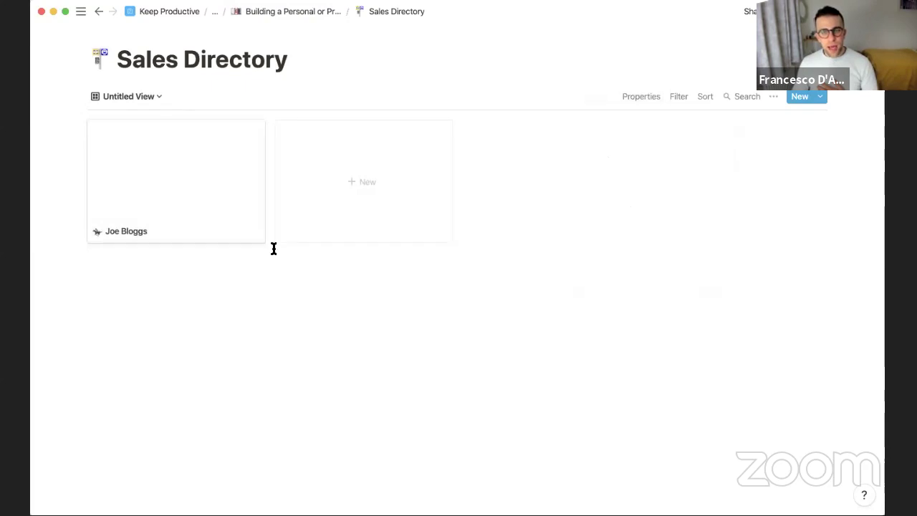
click(164, 190)
scroll(334, 248, down, 5)
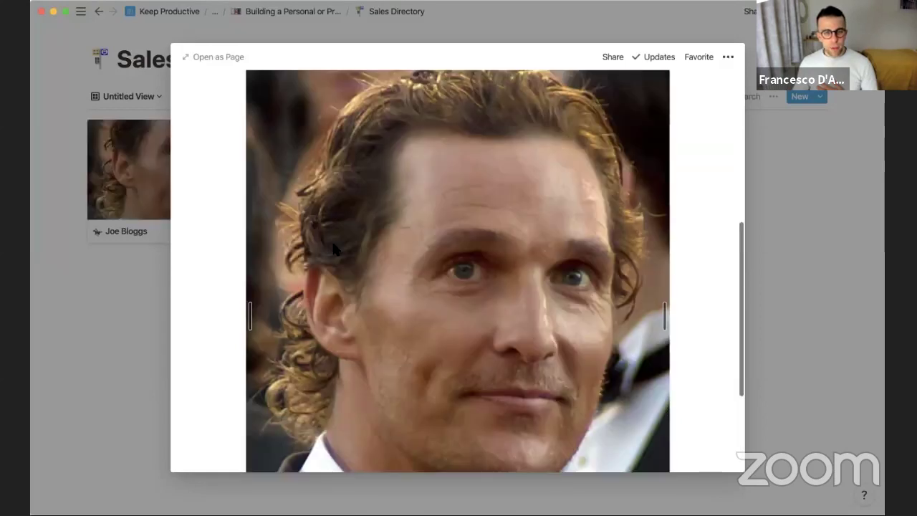
scroll(336, 251, up, 5)
click(167, 263)
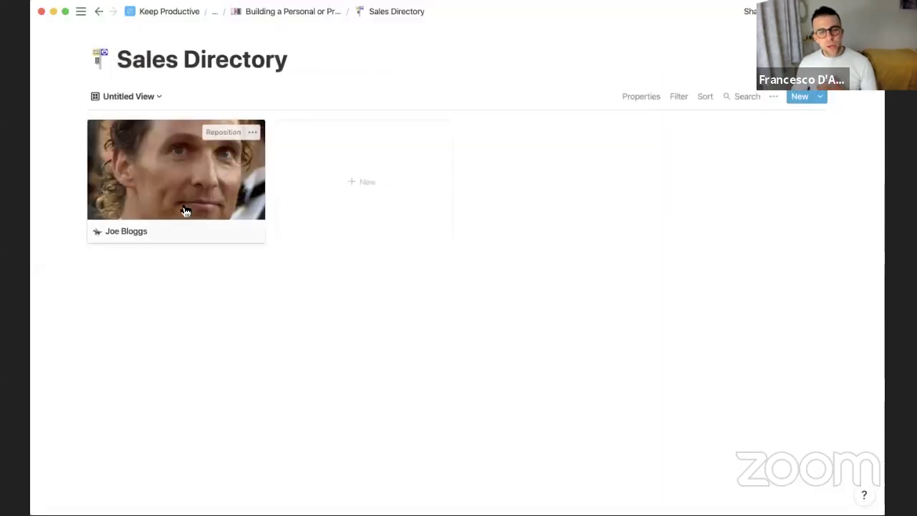
Show Email and Last Chatted on the gallery cards
click(656, 95)
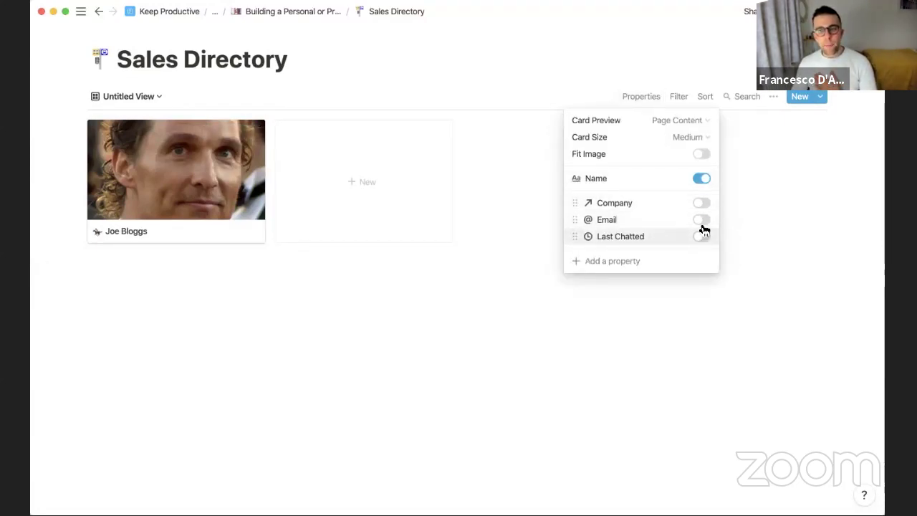
click(702, 220)
click(703, 238)
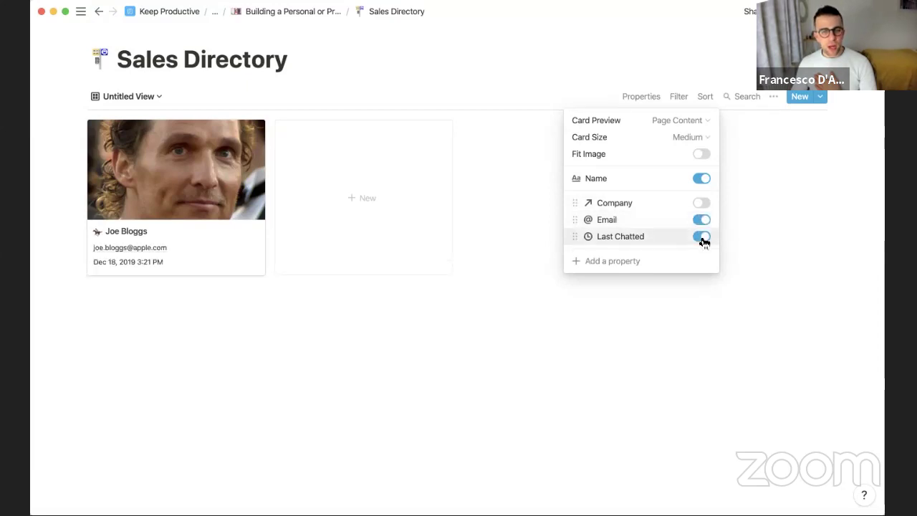
click(489, 359)
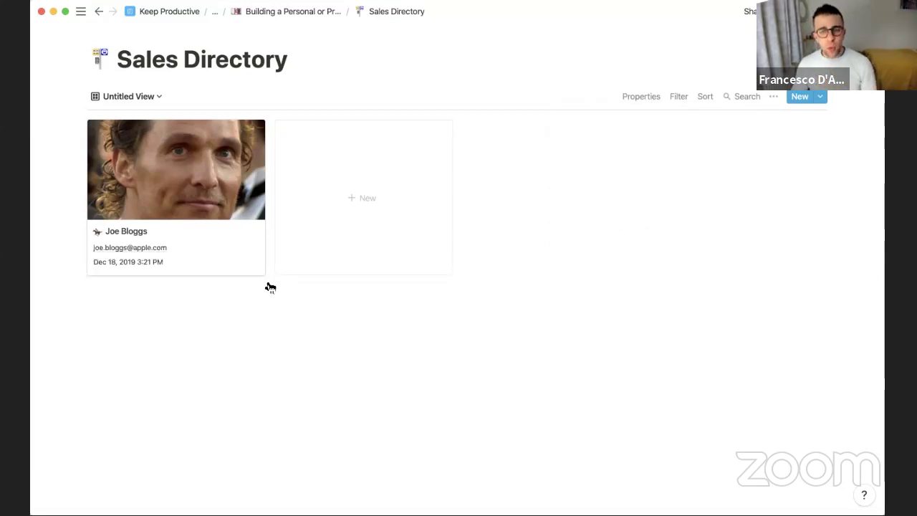
click(679, 97)
key(Escape)
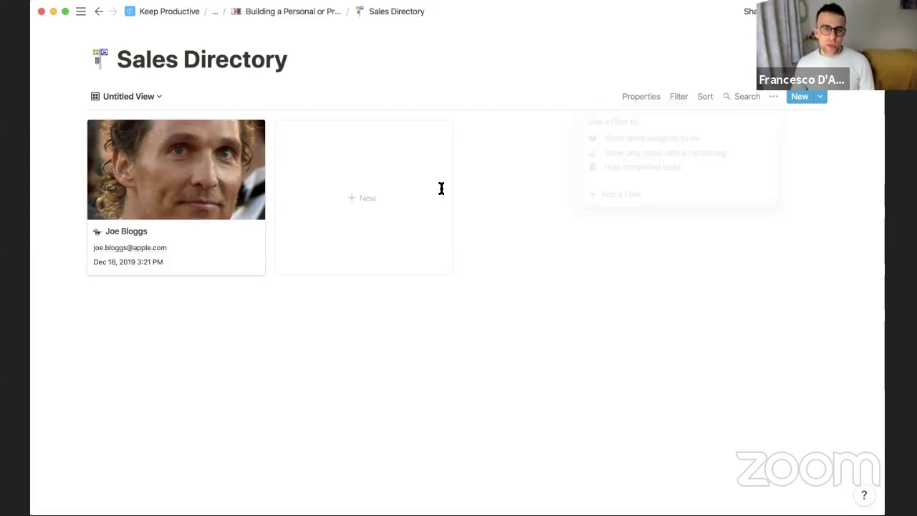
click(129, 96)
In Default View, add a new contact with their name and link it to the Apple company
click(138, 121)
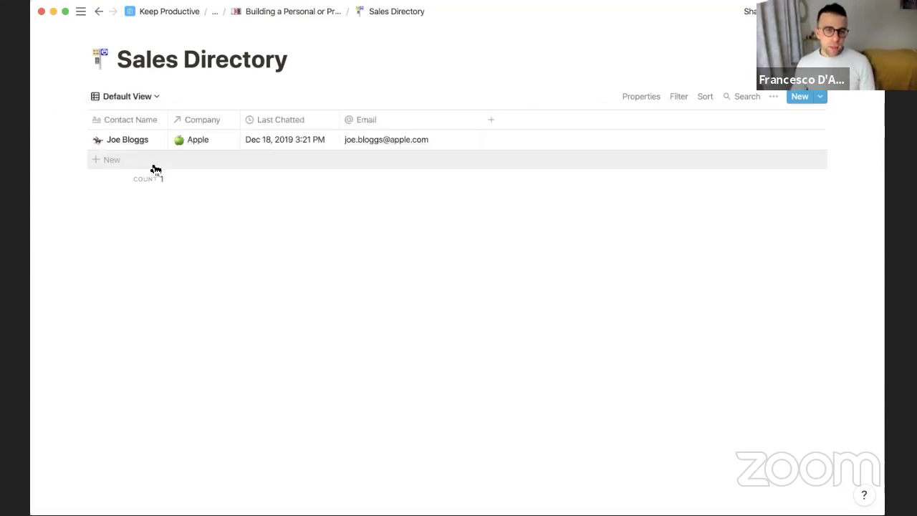
click(120, 167)
text(Sue Bloggs)
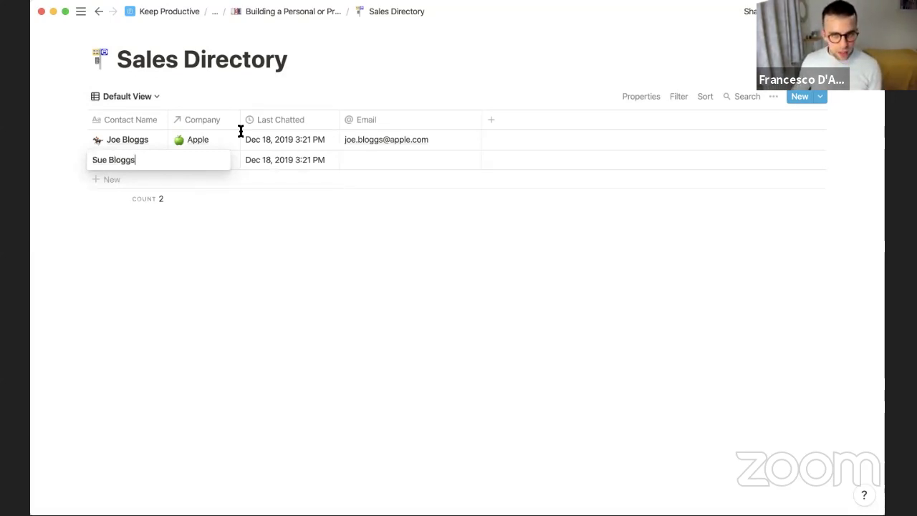
key(Return)
click(203, 161)
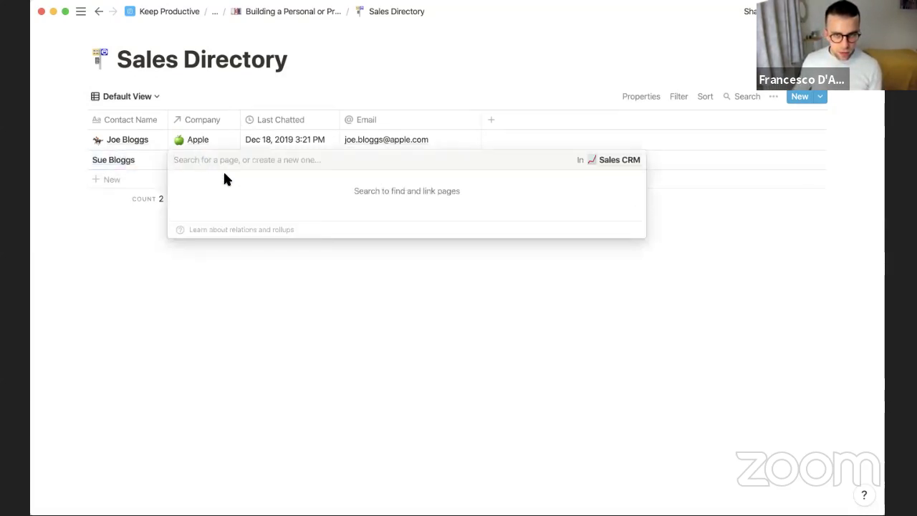
text(apple)
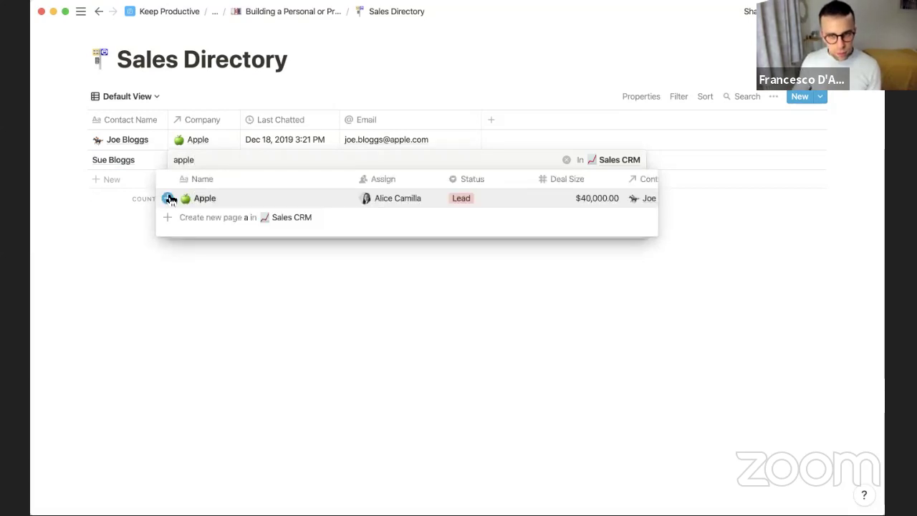
click(170, 199)
key(Escape)
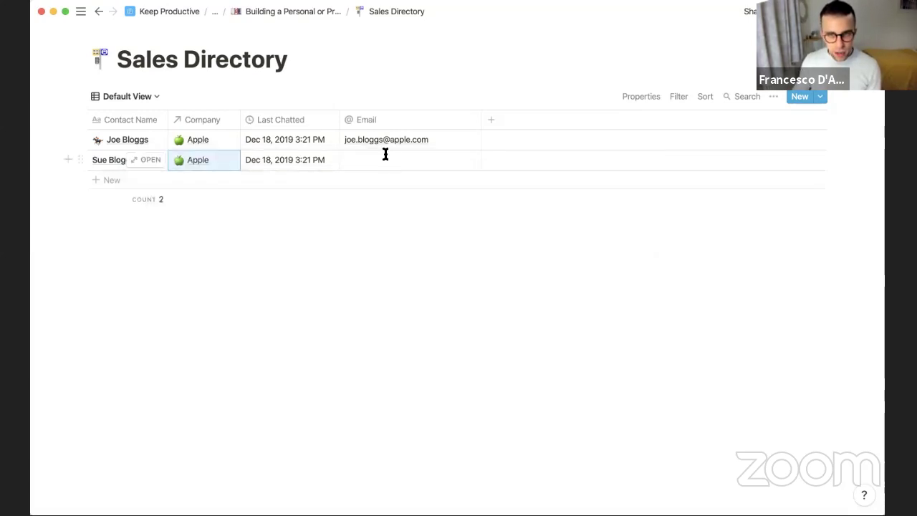
Enter the new contact's Apple e-mail address and delete the stray blank row
click(385, 159)
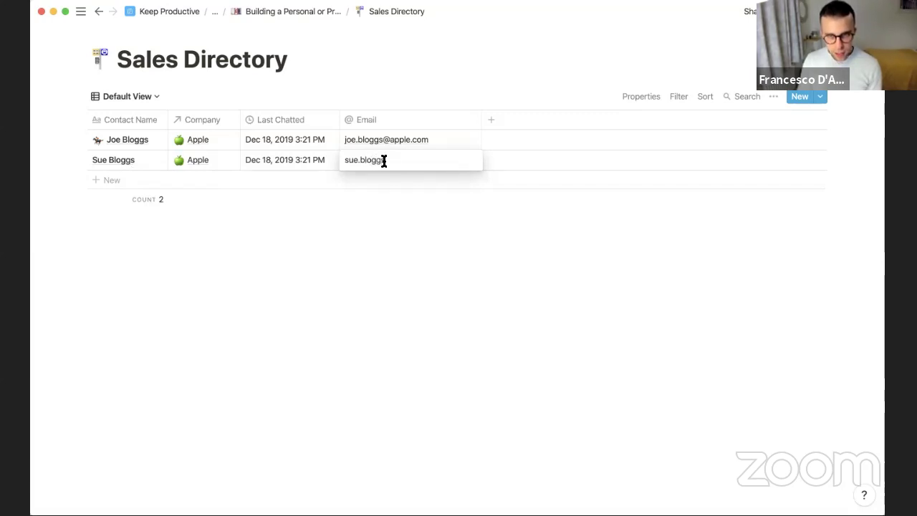
key(Return)
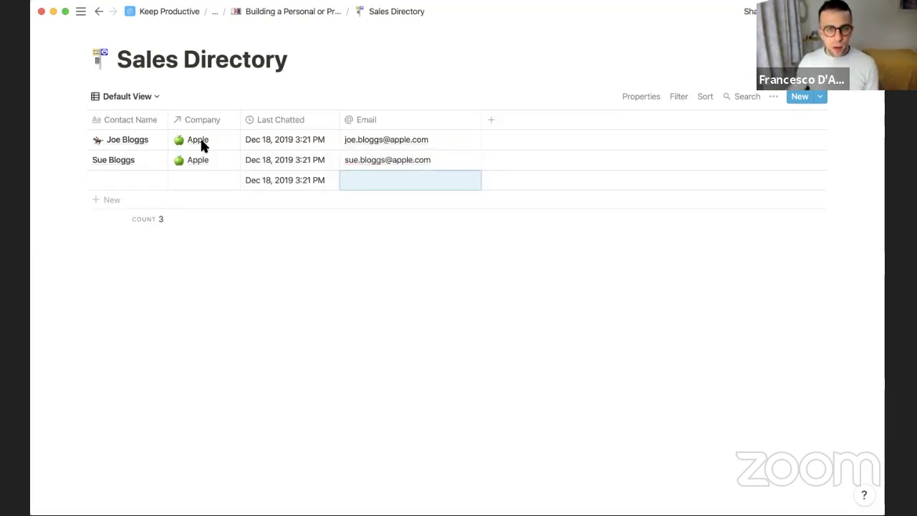
click(72, 176)
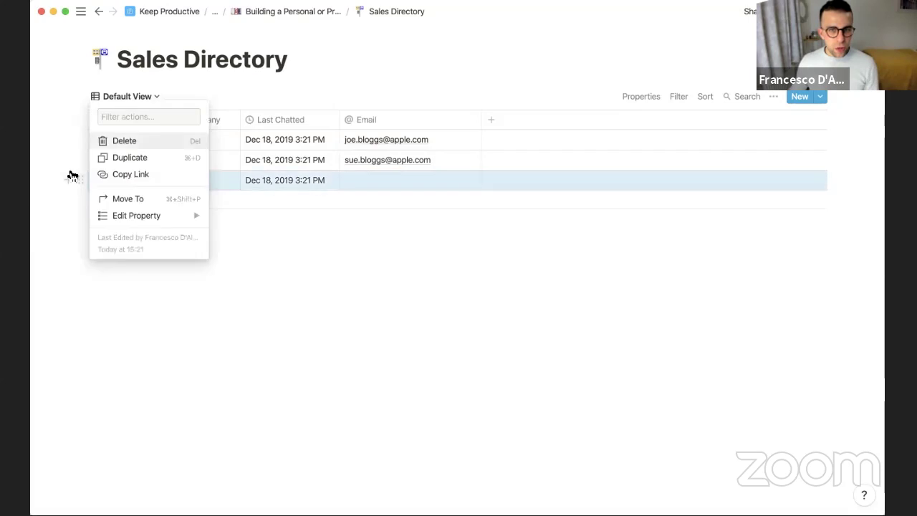
click(125, 140)
click(137, 96)
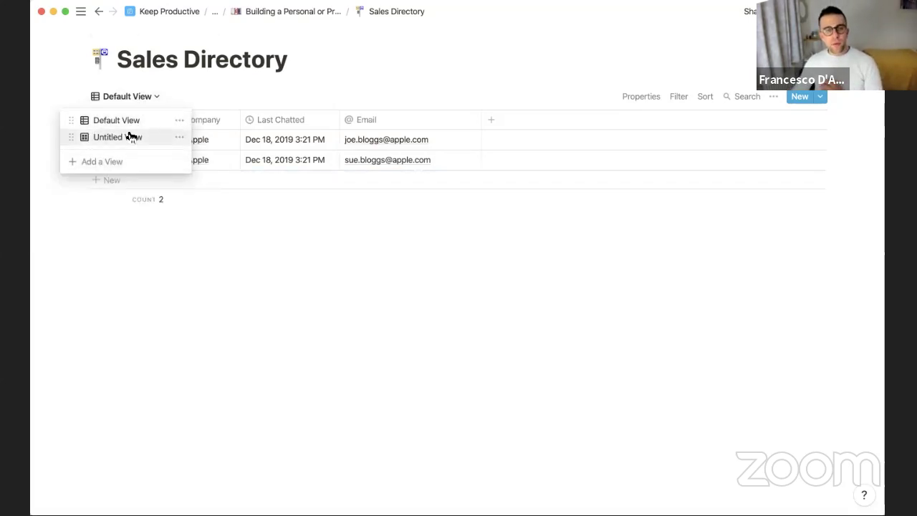
Filter the gallery view to contacts whose Company is Apple
click(131, 137)
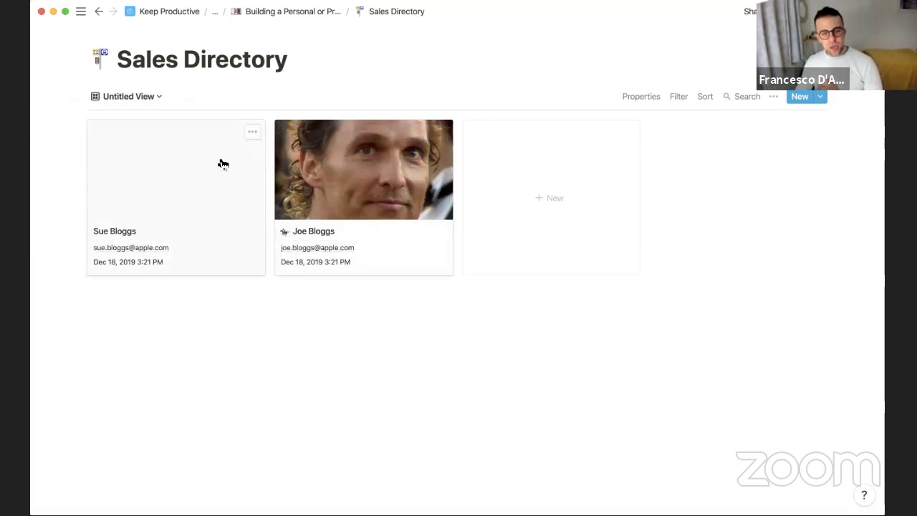
click(678, 96)
click(618, 199)
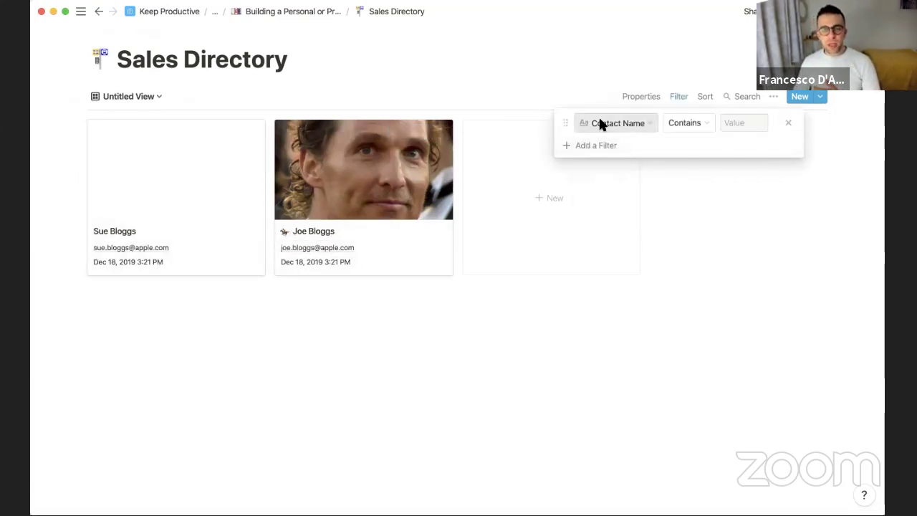
click(602, 123)
click(612, 191)
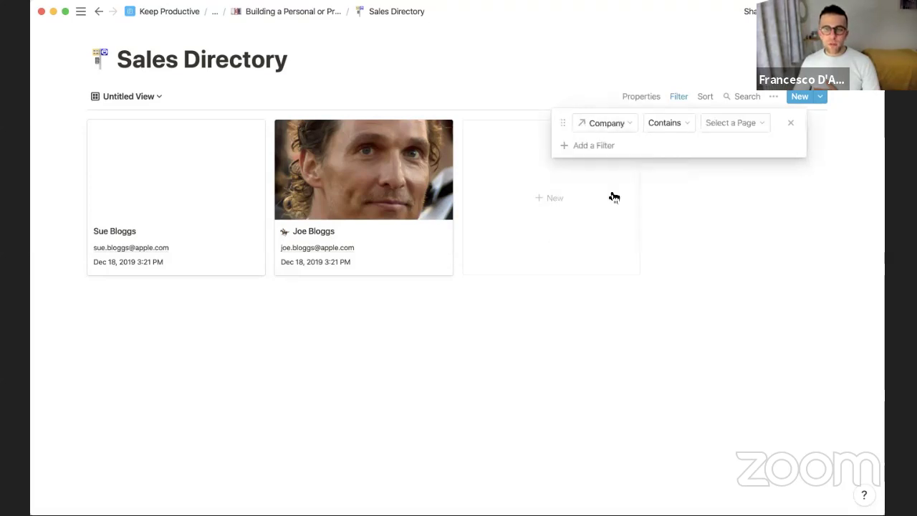
click(720, 123)
click(734, 191)
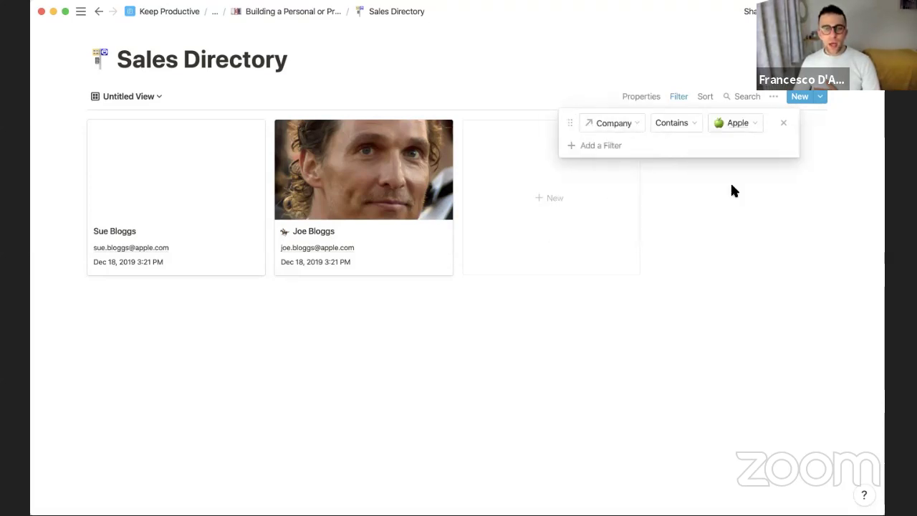
click(678, 279)
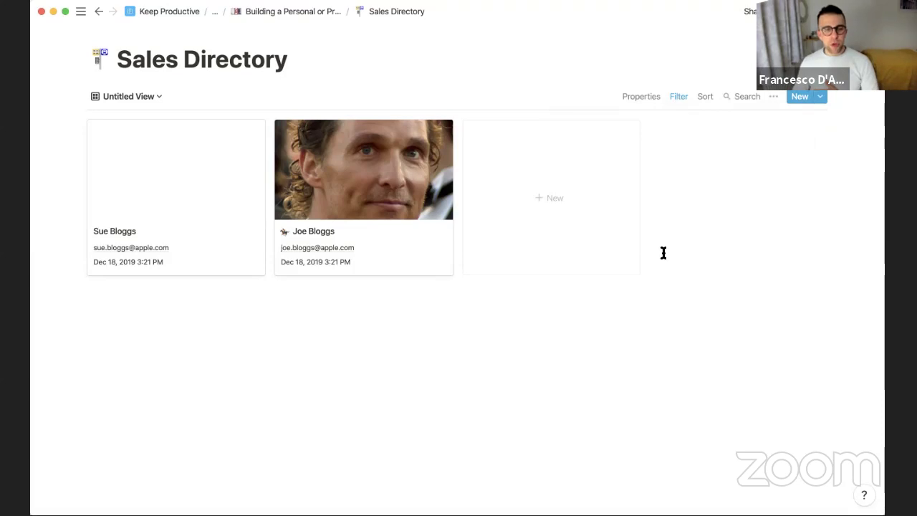
Rename the Untitled View to 'Apple Inc List of Contacts'
click(144, 97)
click(181, 137)
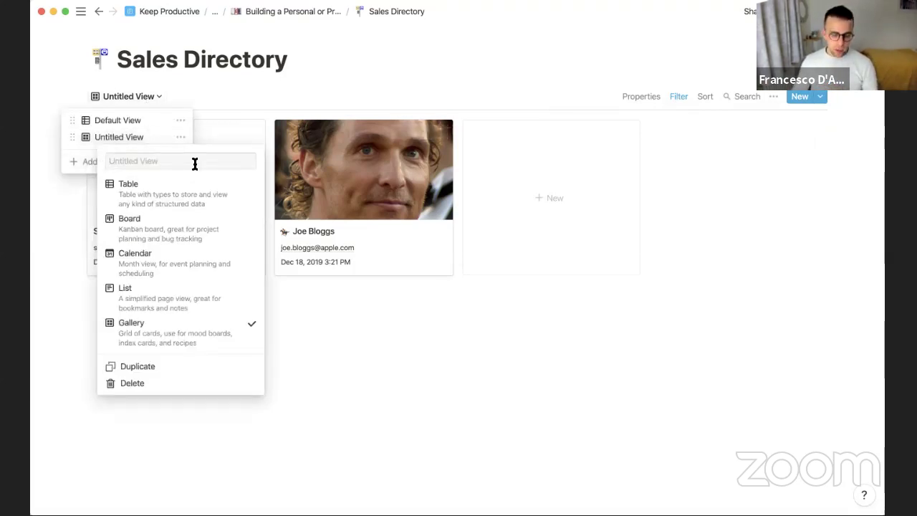
text(Apple Inc)
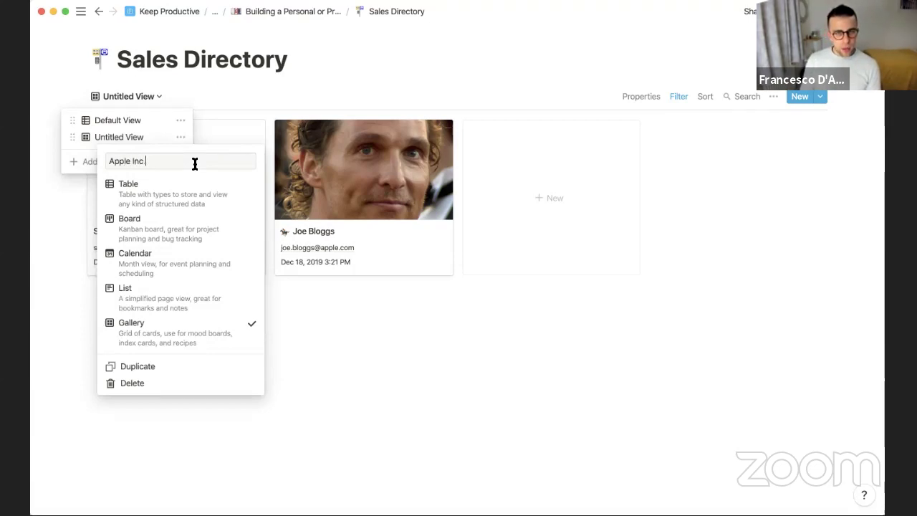
text( List of Contacts)
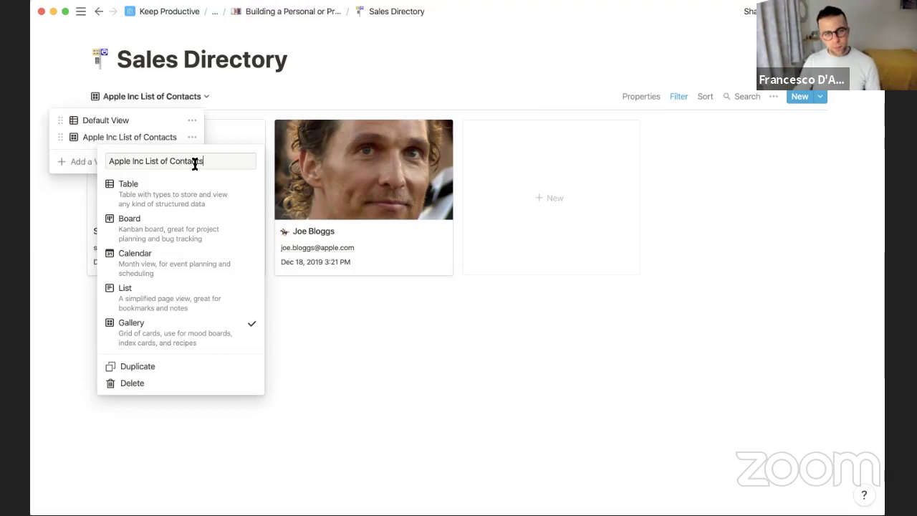
key(Return)
click(299, 339)
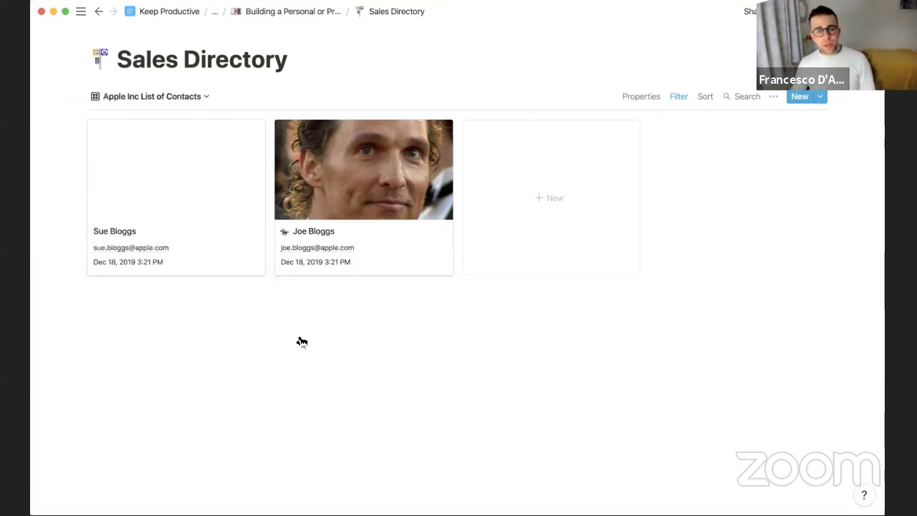
Remove the Company is Apple filter and switch back to the Default View table
click(678, 99)
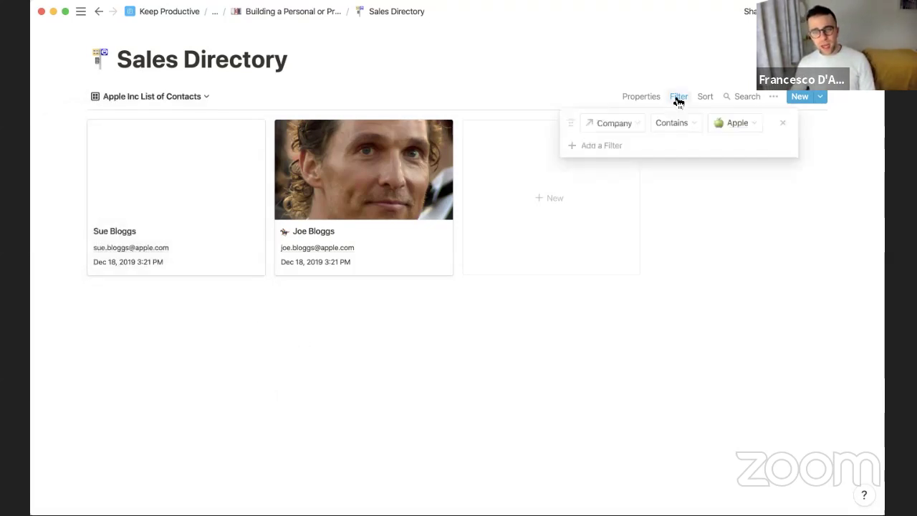
click(783, 123)
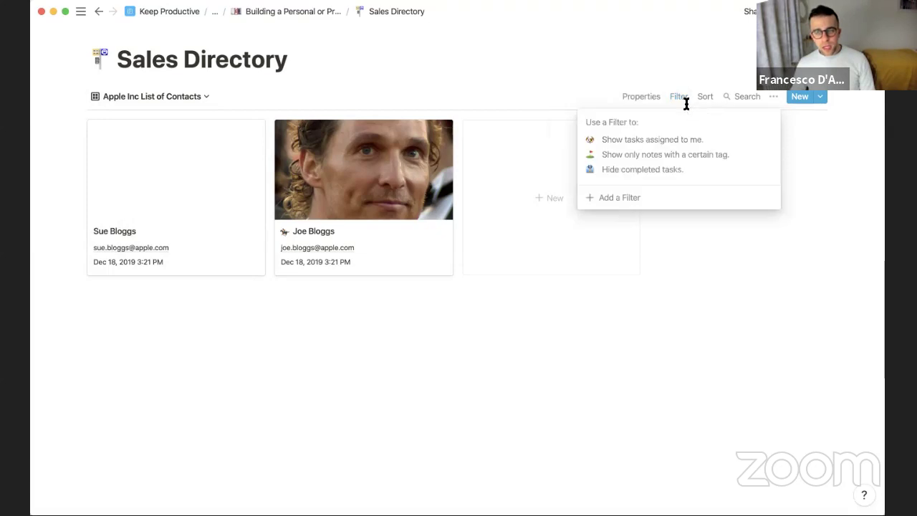
click(631, 196)
click(647, 123)
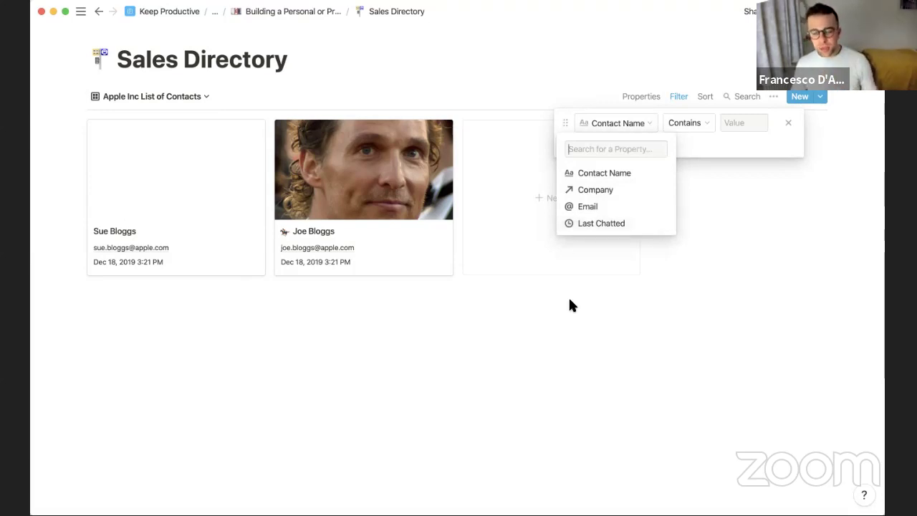
click(542, 329)
click(178, 98)
click(150, 96)
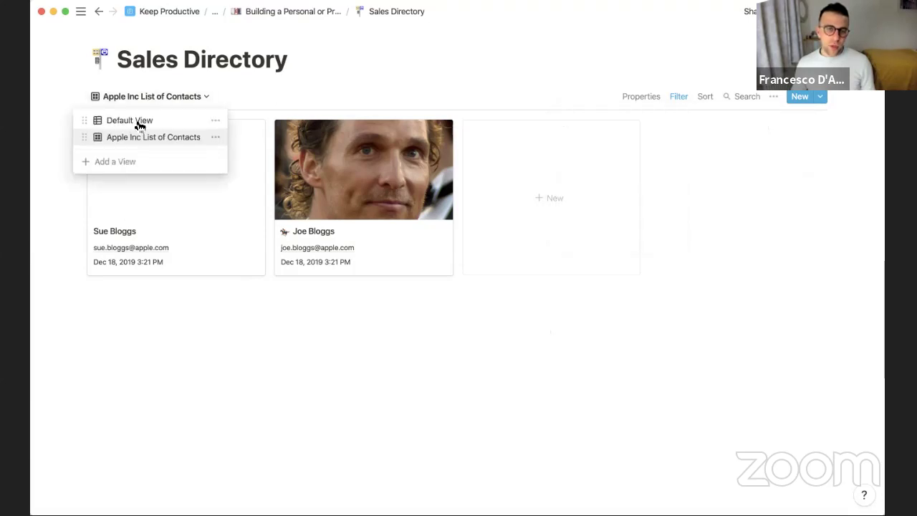
click(139, 122)
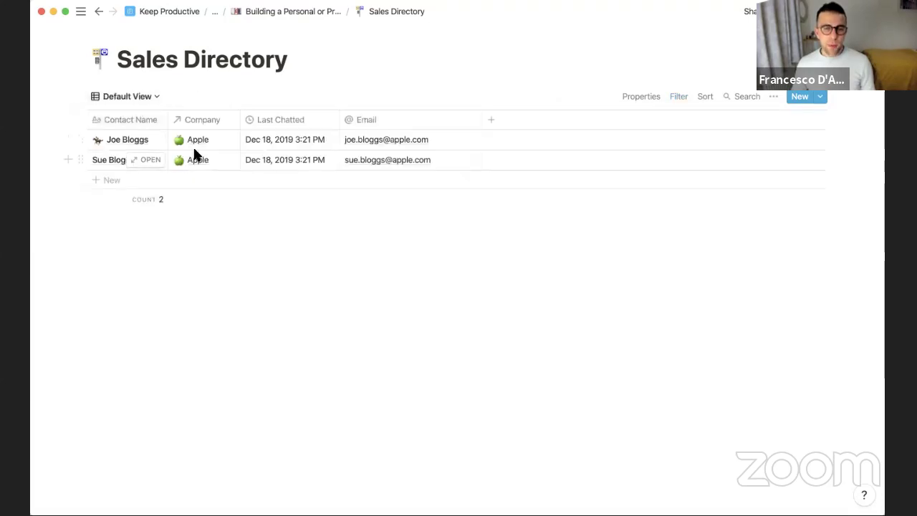
Add a Rollup column using relation Company, property Deal Size, calculate Show Original
click(492, 121)
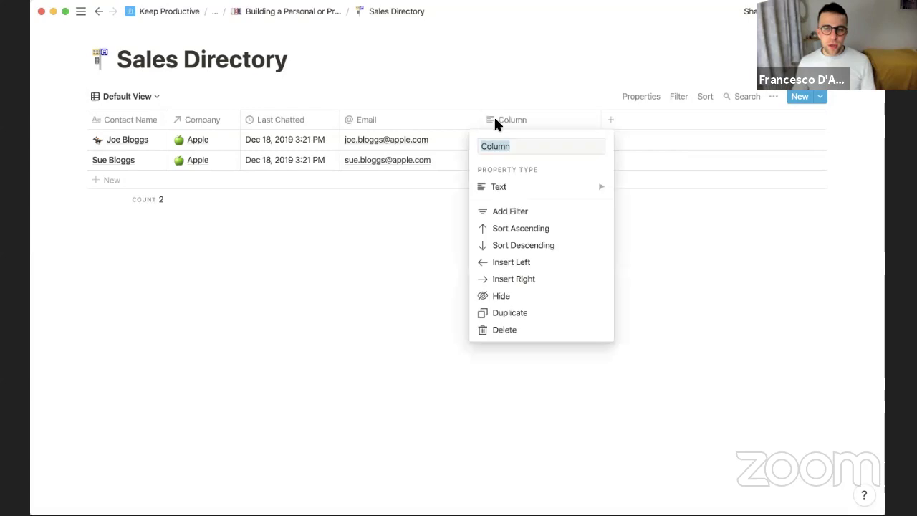
click(528, 185)
scroll(680, 254, down, 3)
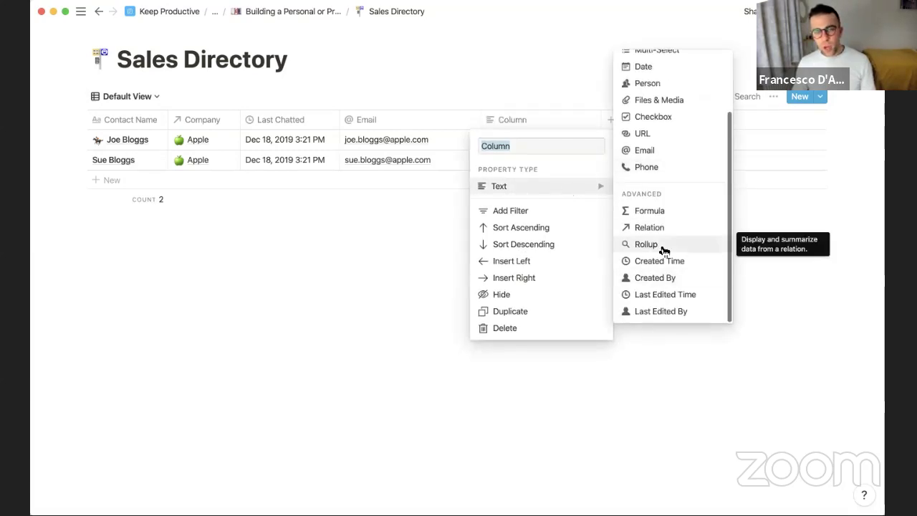
click(664, 248)
click(532, 138)
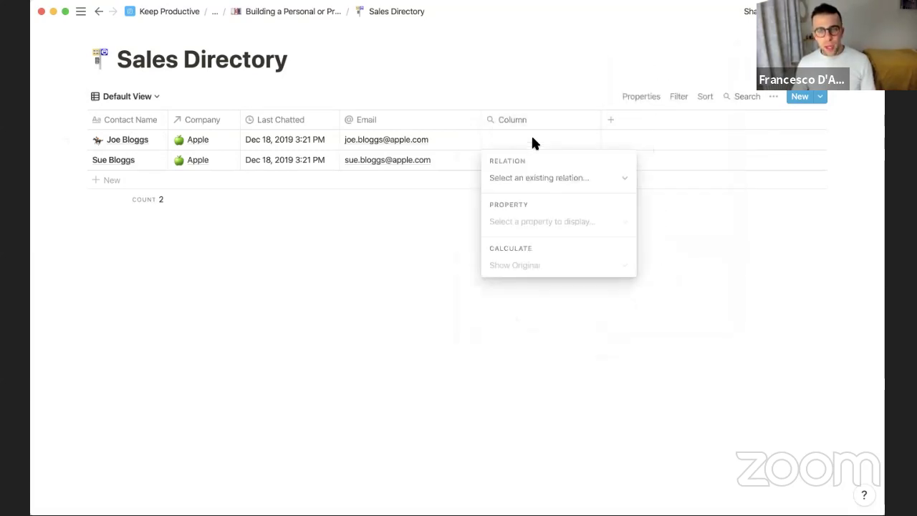
click(535, 178)
click(547, 228)
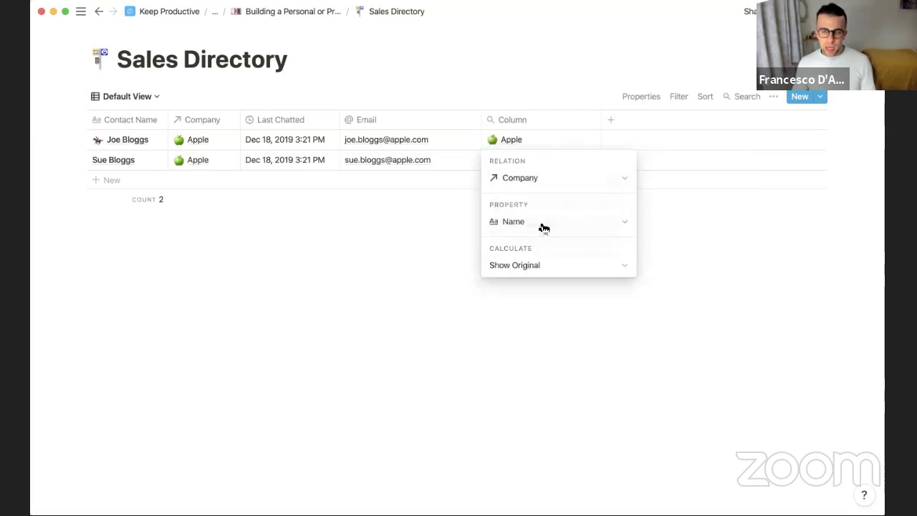
click(541, 224)
click(545, 319)
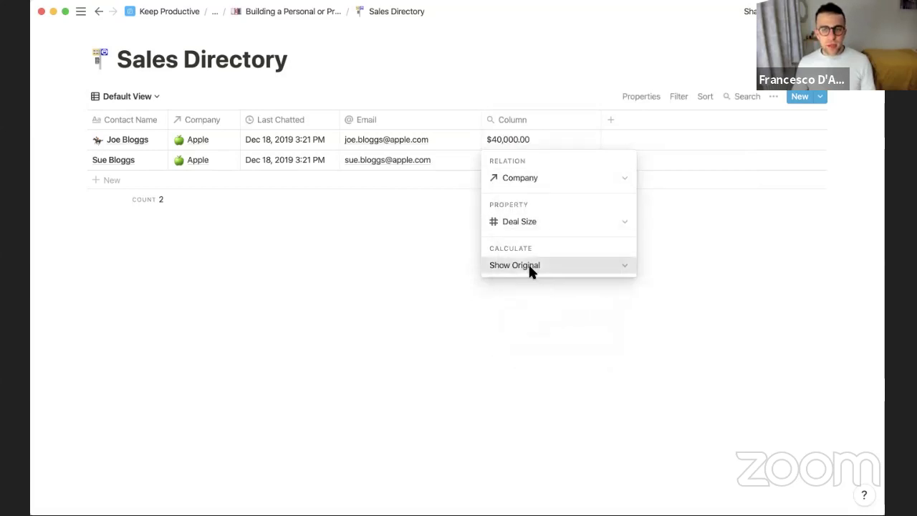
click(528, 263)
click(534, 27)
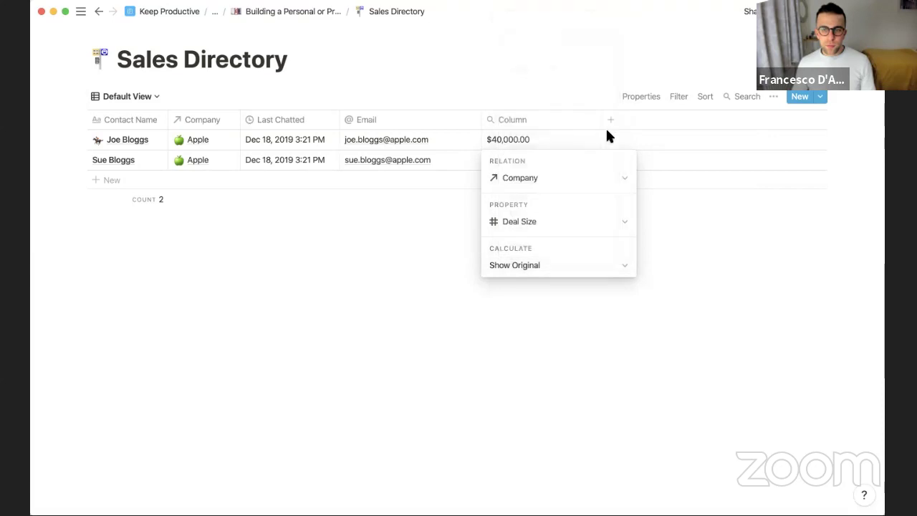
click(602, 127)
Narrow the new rollup column and name it Value
drag(600, 115, 257, 114)
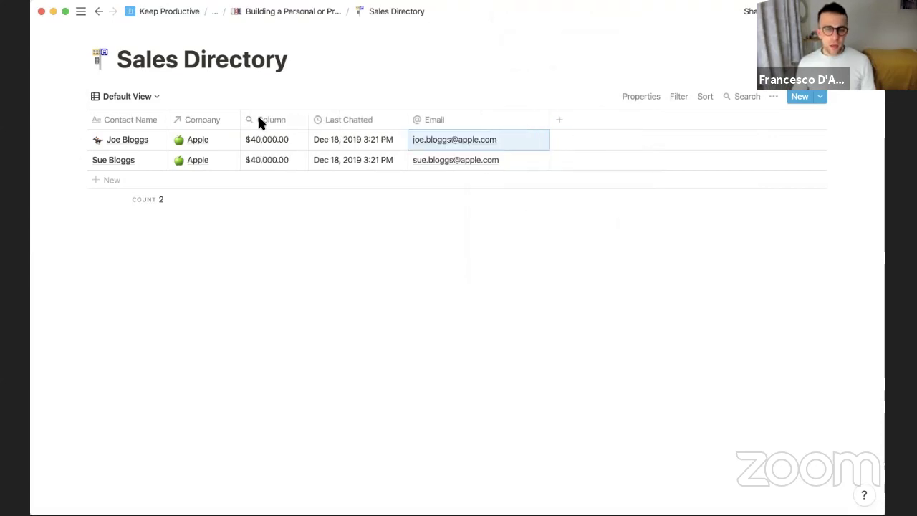
click(258, 115)
text(Value)
key(Return)
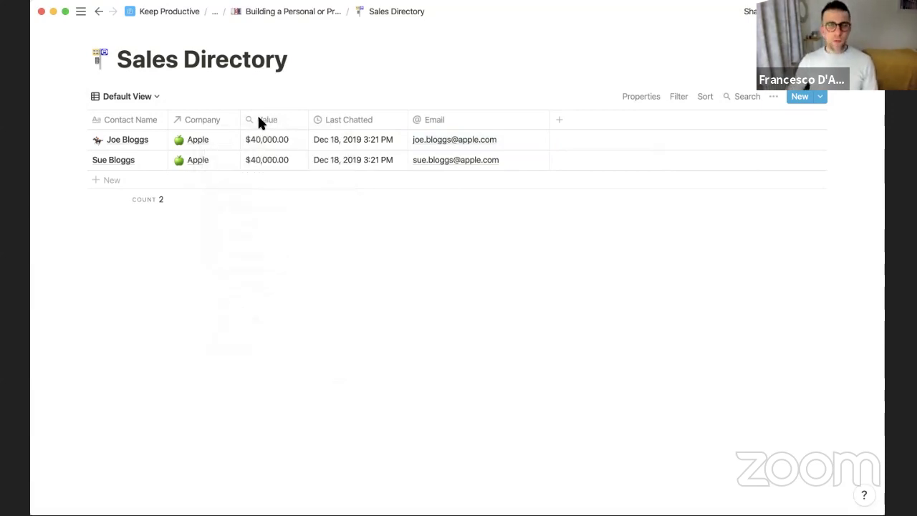
Add a filter showing only contacts with Value greater than 30000
click(680, 98)
click(613, 195)
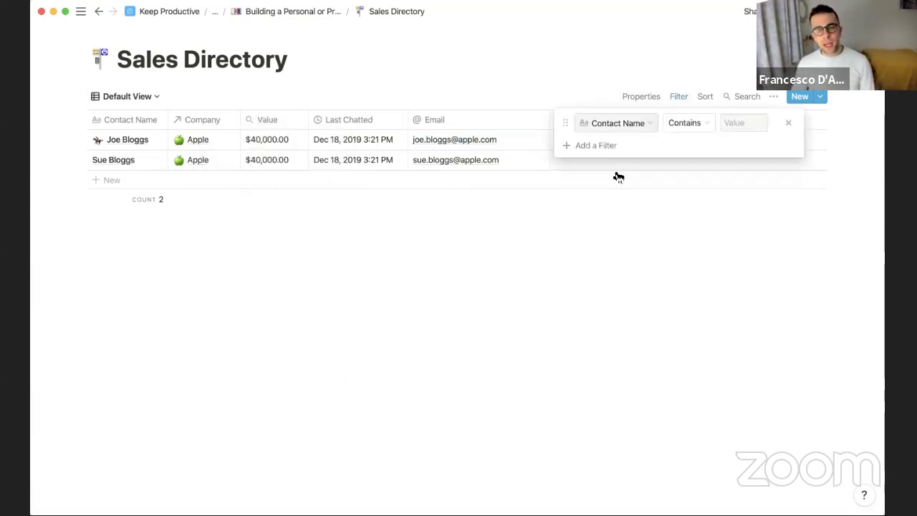
click(616, 123)
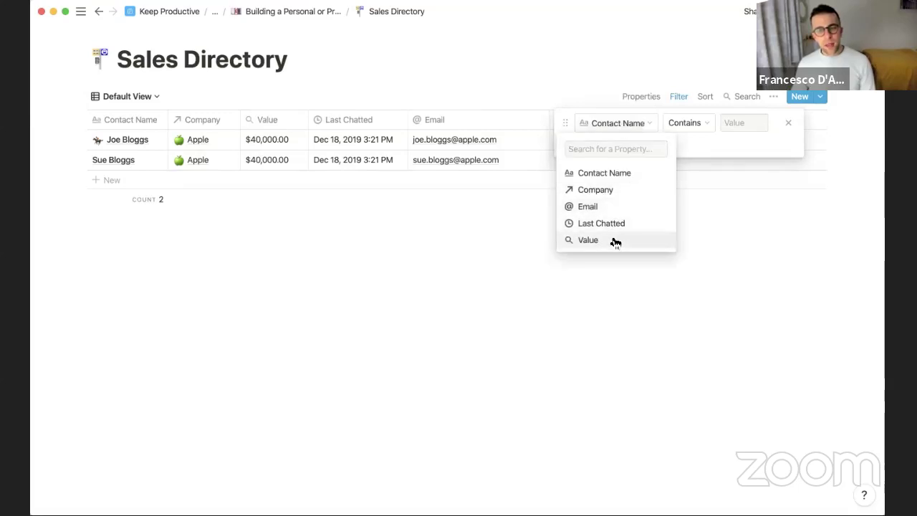
click(609, 240)
click(710, 123)
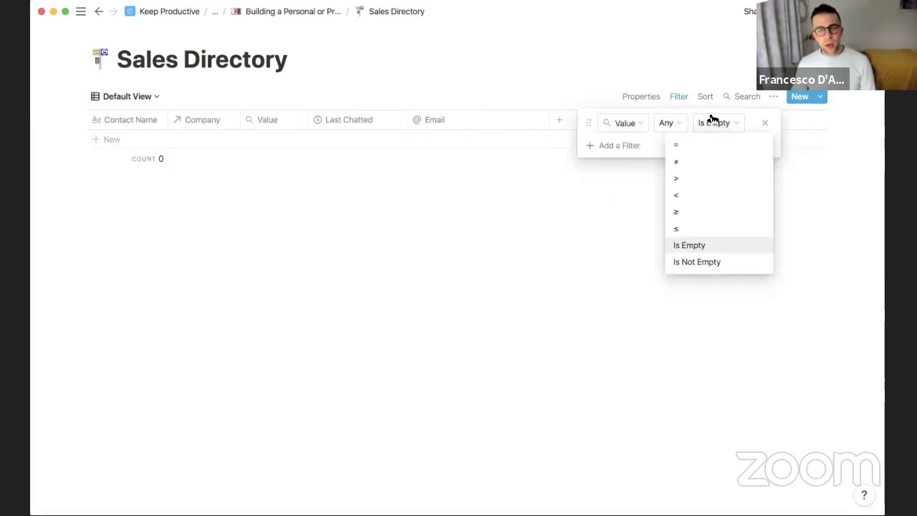
click(694, 180)
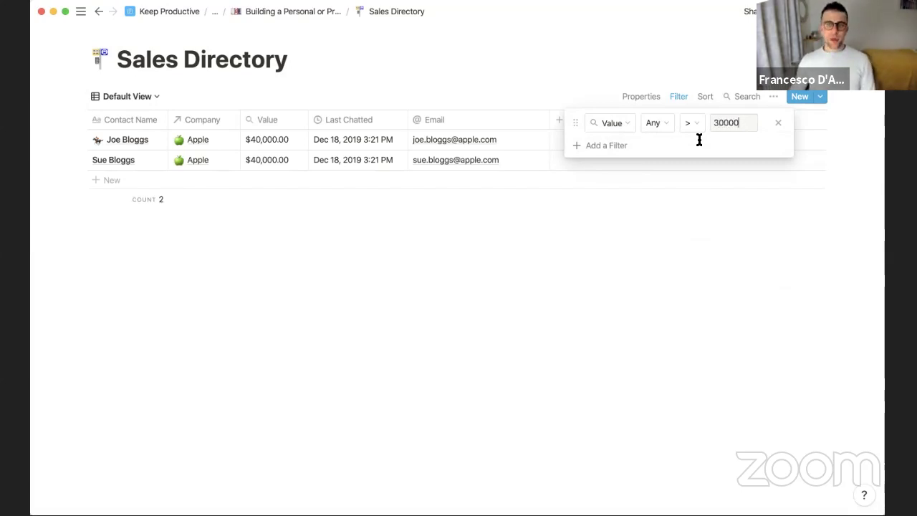
click(684, 253)
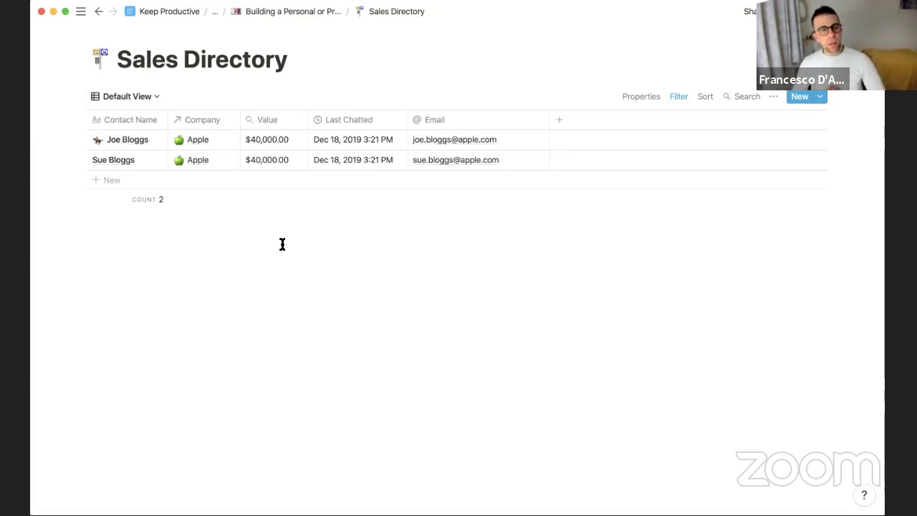
Go from the CRM webinar page to the Sales CRM board and open the Apple deal
click(269, 14)
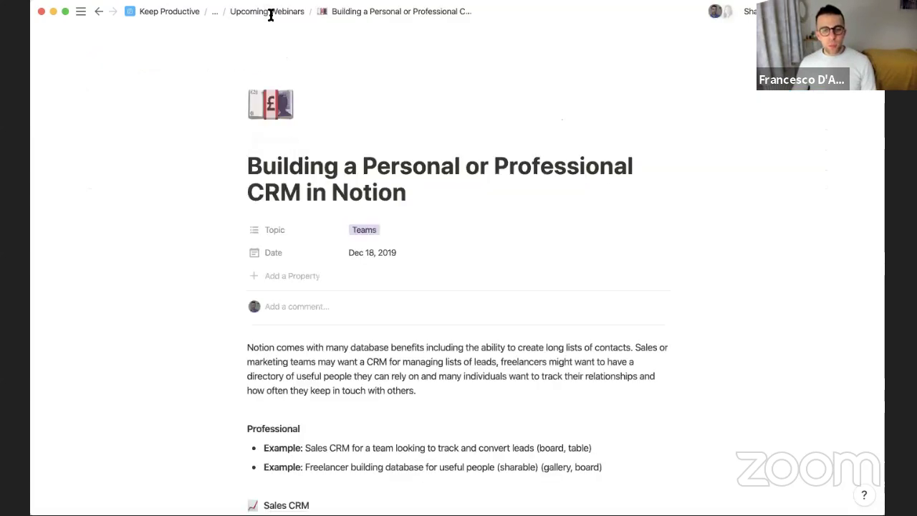
scroll(272, 17, down, 5)
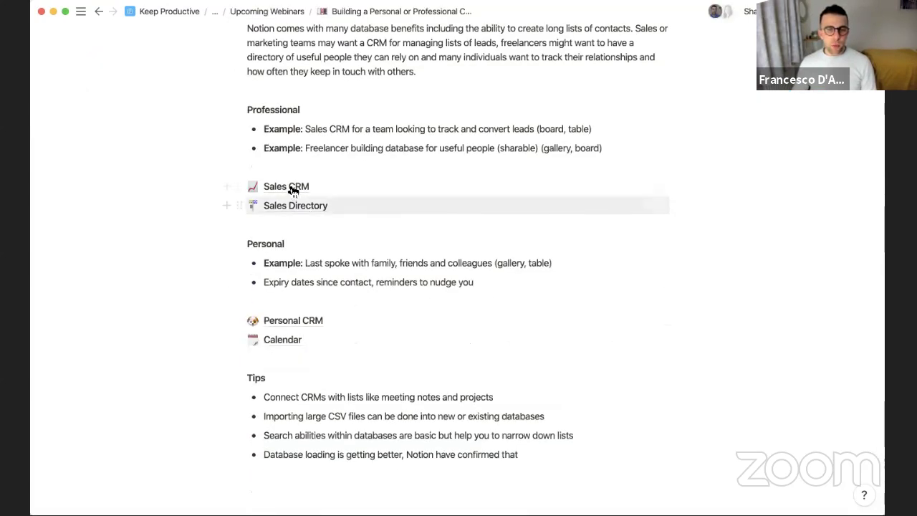
click(294, 187)
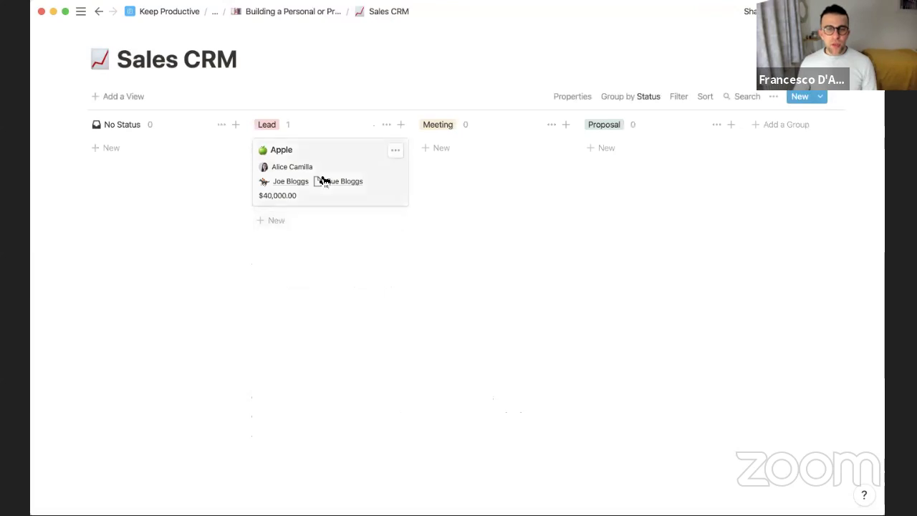
click(324, 182)
scroll(297, 266, down, 3)
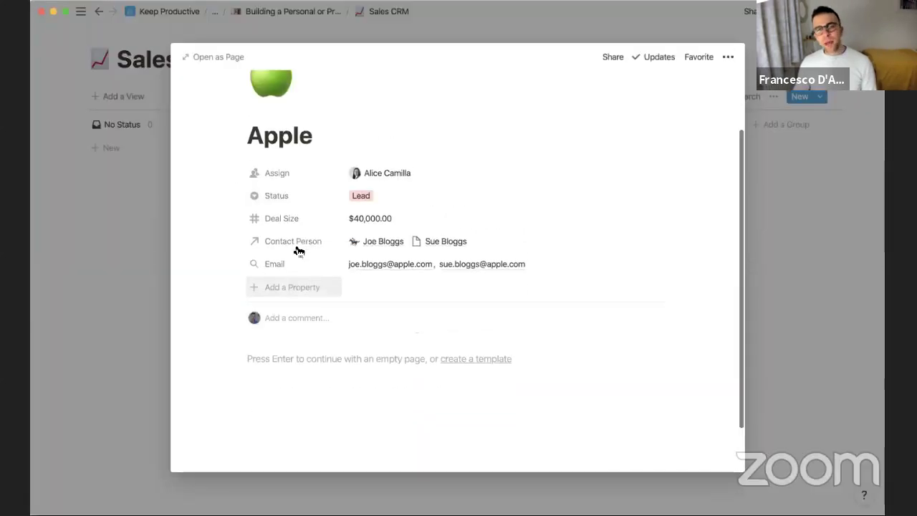
scroll(299, 251, up, 3)
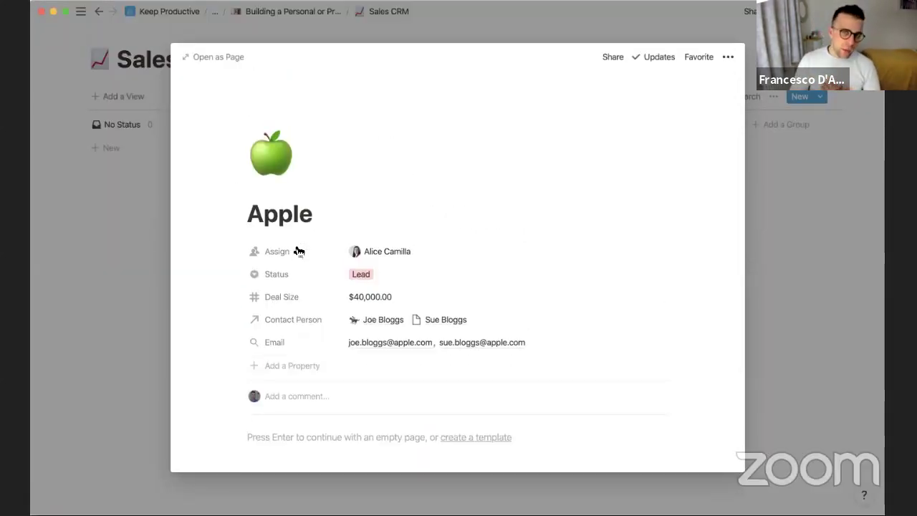
Add a Meeting Notes relation property to the Apple deal linked to the Meeting Notes (PD) database
click(291, 372)
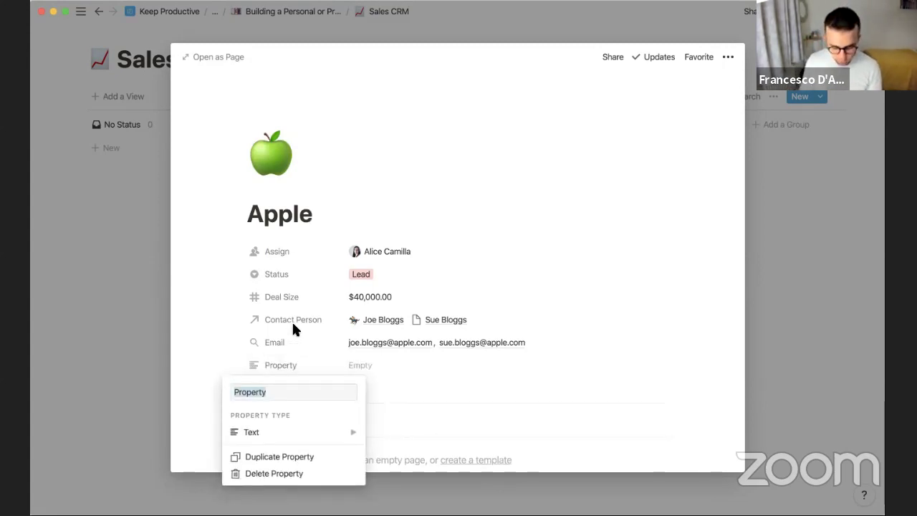
text(Meeting Notes)
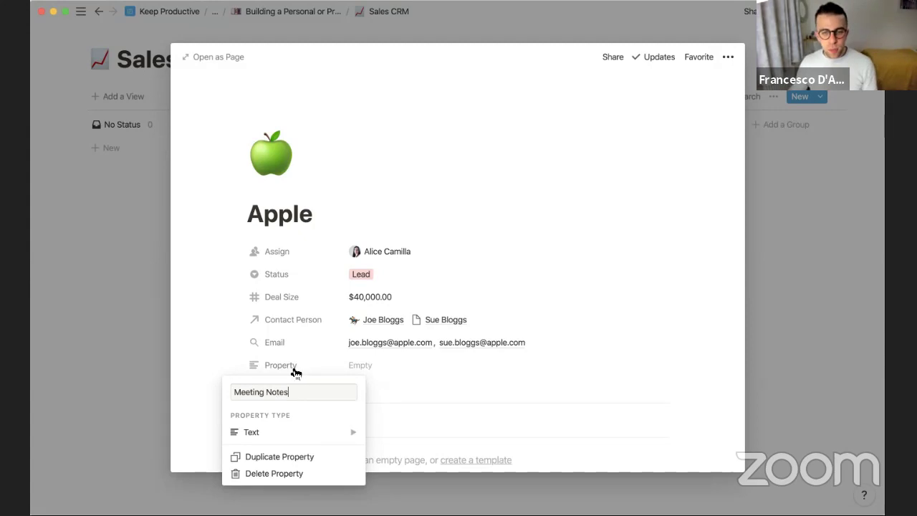
mouse_move(306, 444)
scroll(435, 422, down, 3)
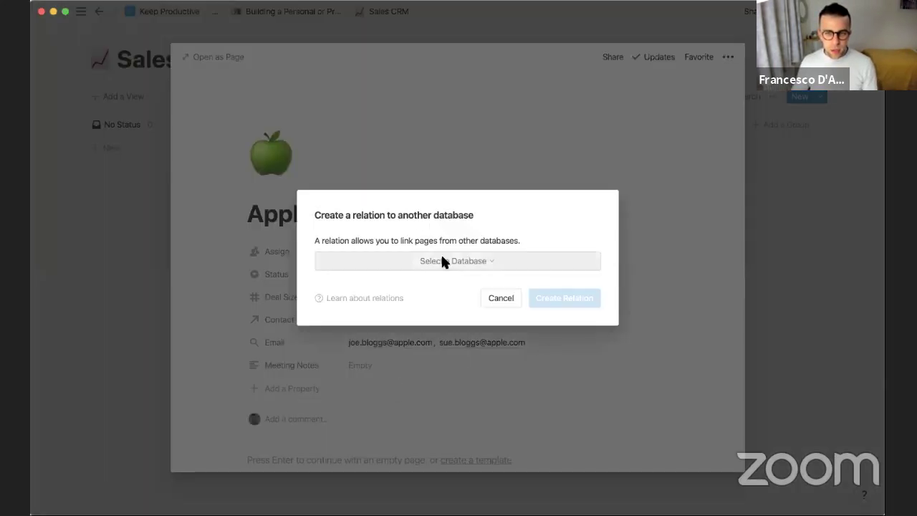
click(446, 261)
text(meeting )
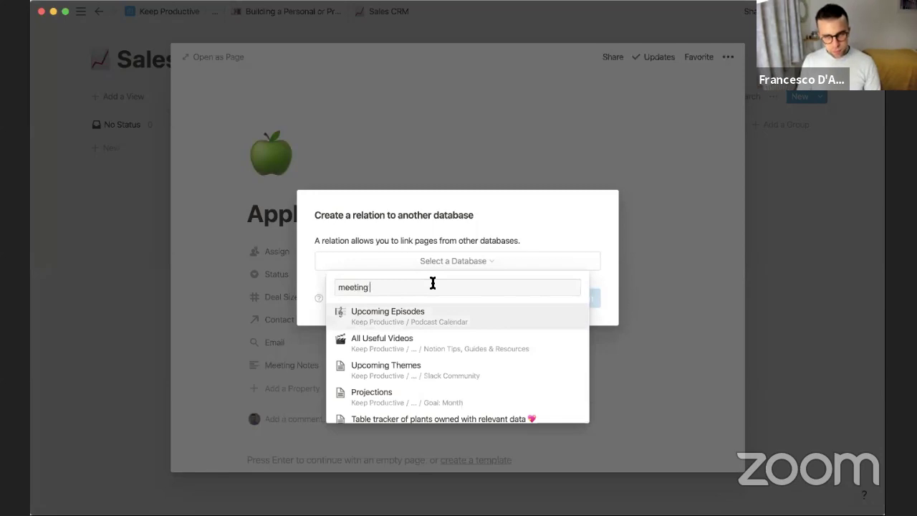
text(notes)
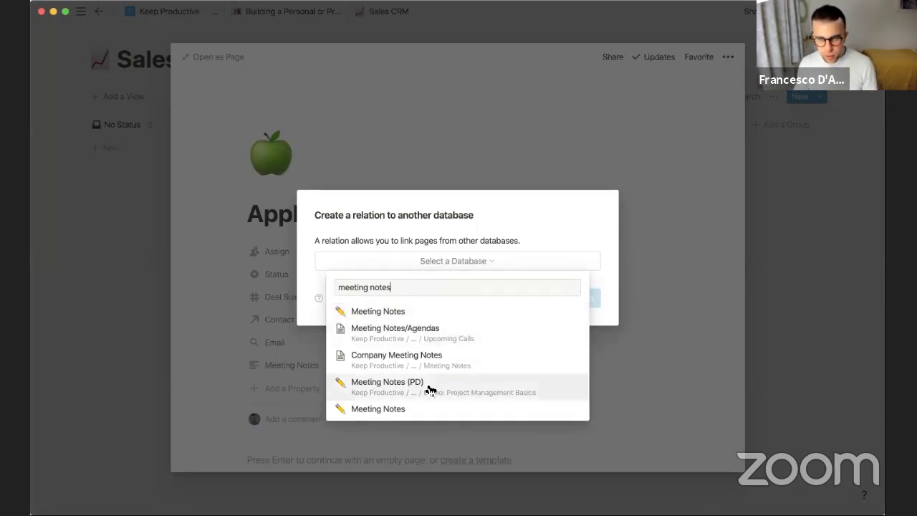
key(Return)
click(564, 302)
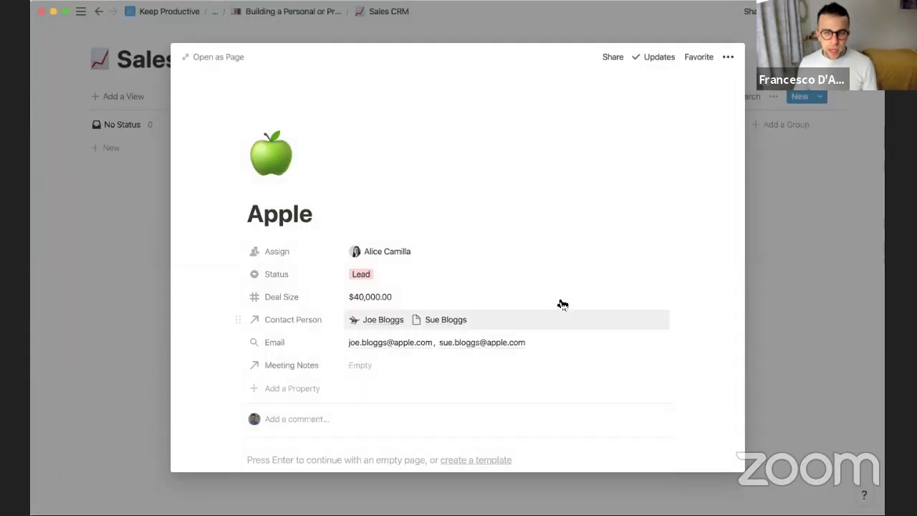
scroll(380, 283, down, 3)
Link the Weekly Sync 06-11-2019 note under Meeting Notes and close the Apple deal page
click(366, 242)
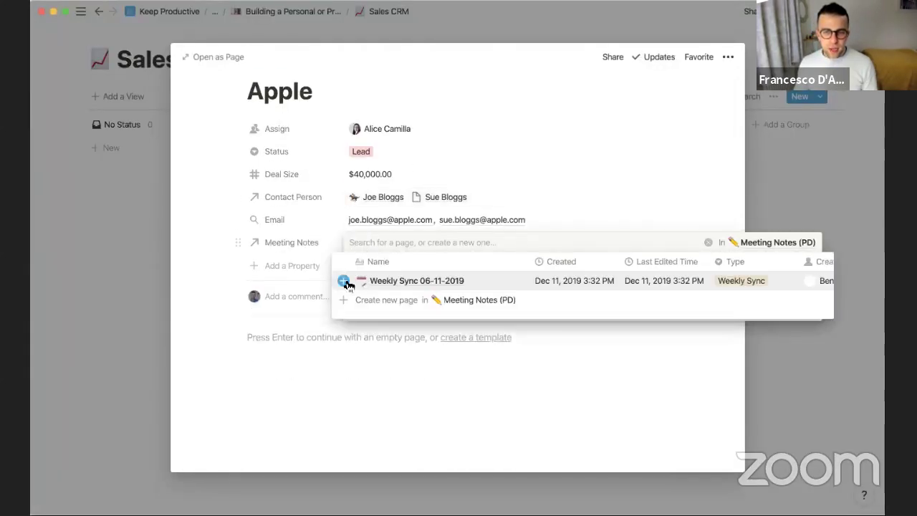
click(343, 281)
click(267, 228)
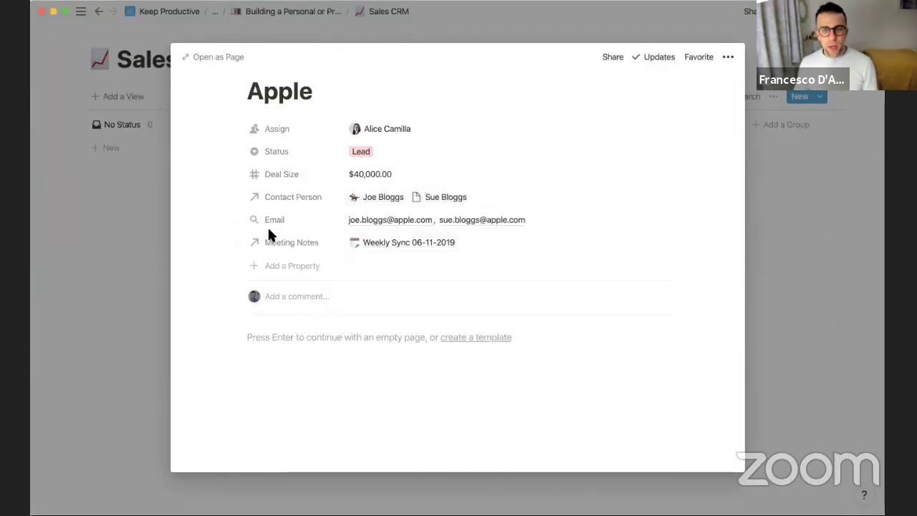
scroll(267, 225, up, 3)
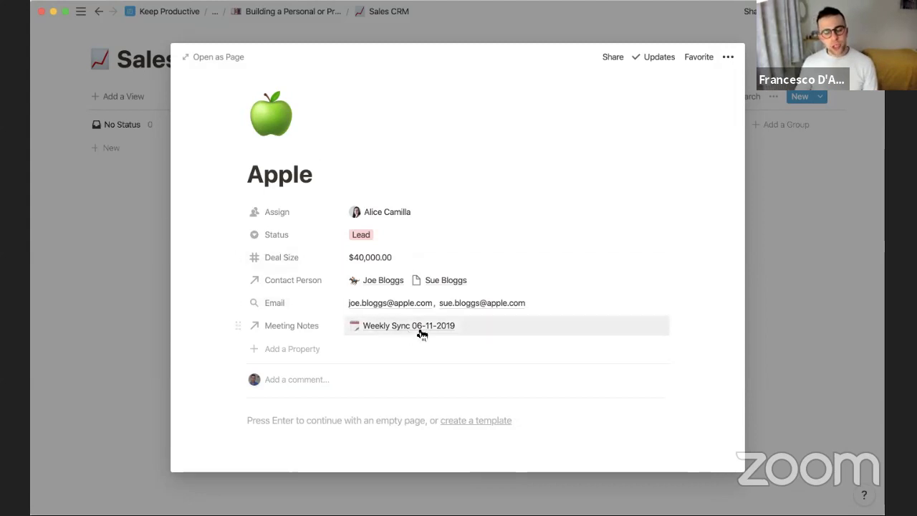
click(286, 40)
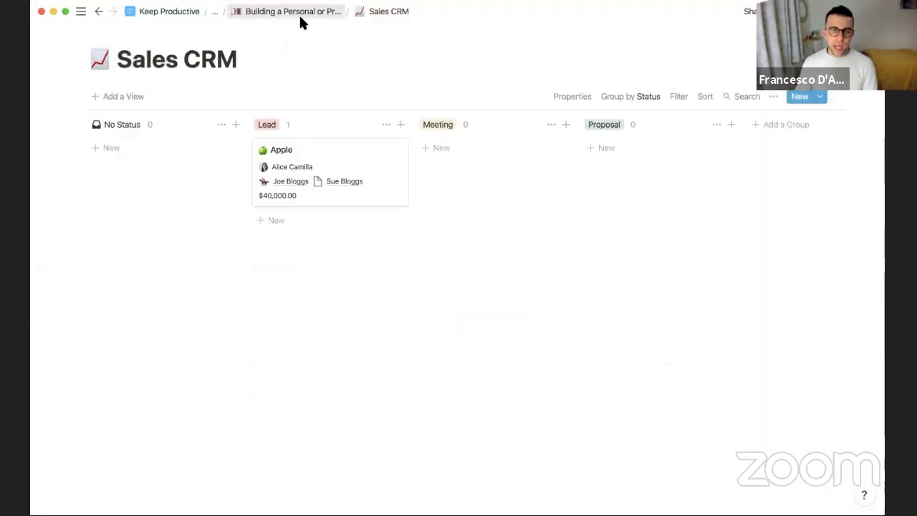
Go up to the CRM overview page and open the Sales Directory table
click(301, 17)
scroll(348, 146, down, 5)
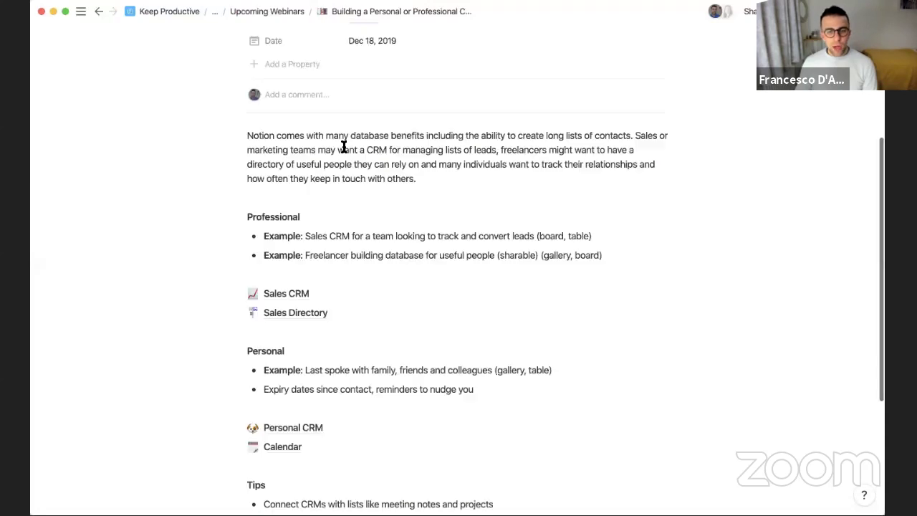
click(312, 307)
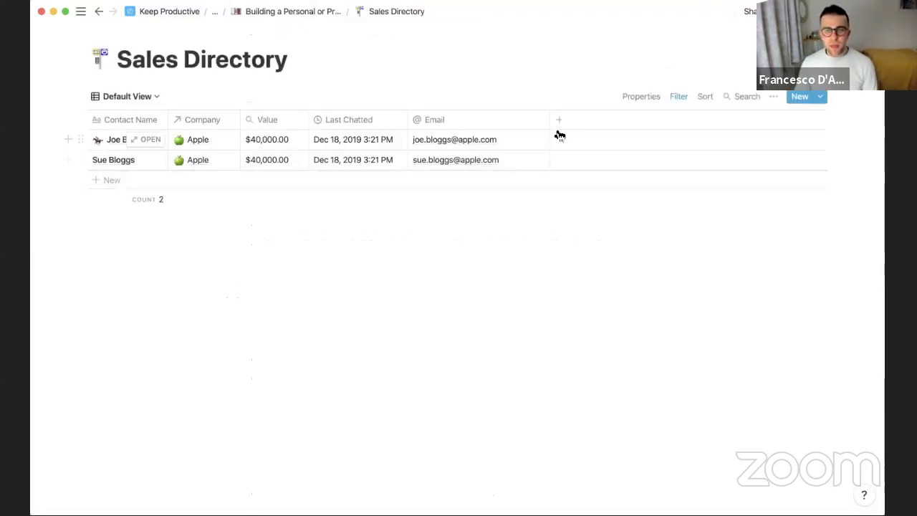
Add a Rollup column through the Company relation showing the original Meeting Notes values
click(563, 128)
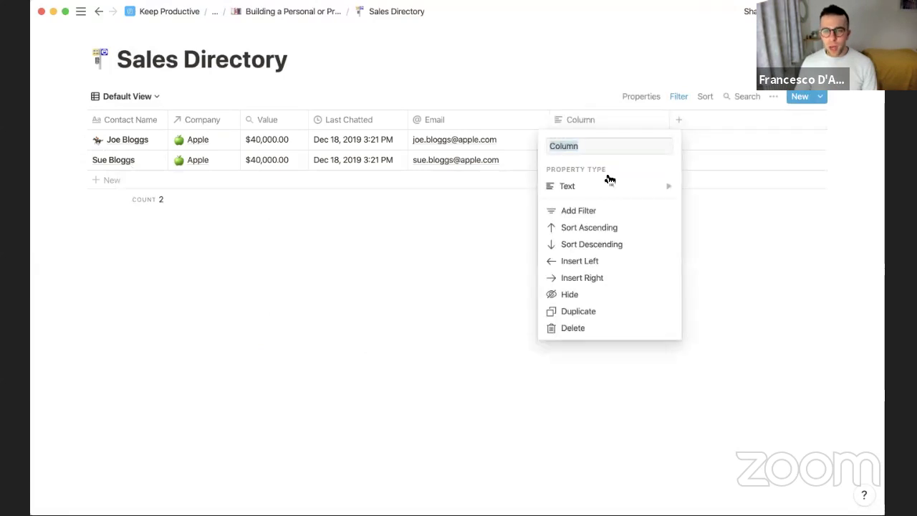
click(608, 179)
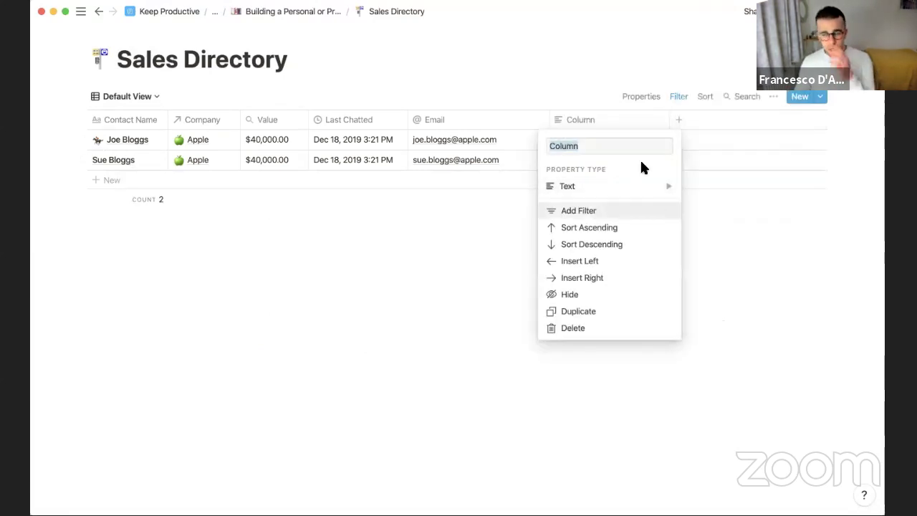
scroll(717, 243, down, 3)
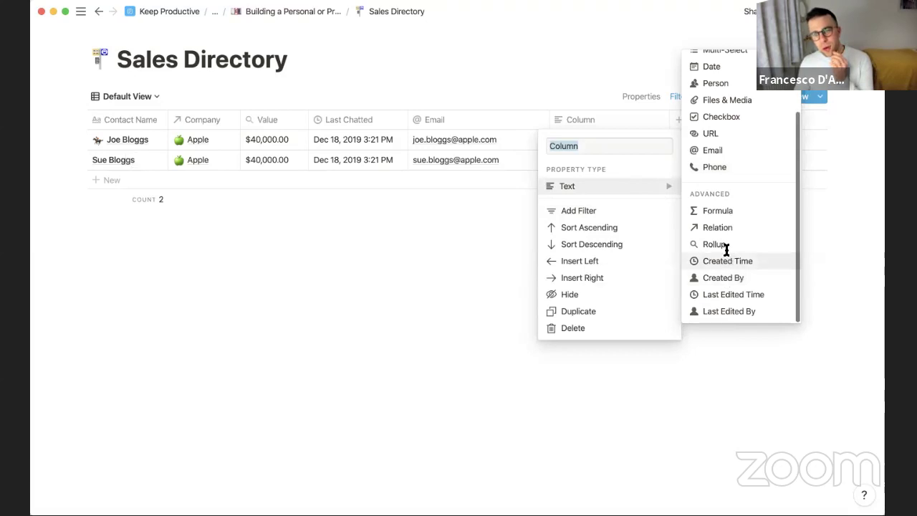
key(Escape)
click(605, 139)
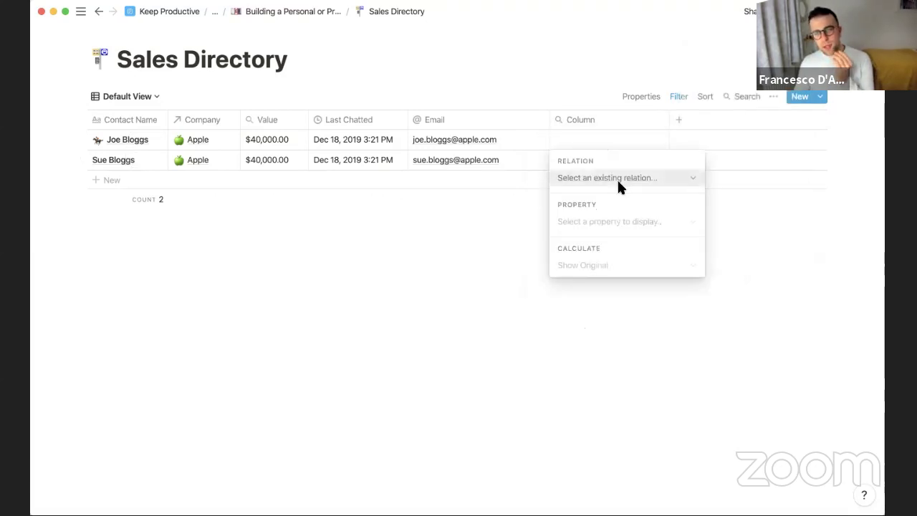
click(617, 177)
click(624, 224)
click(618, 219)
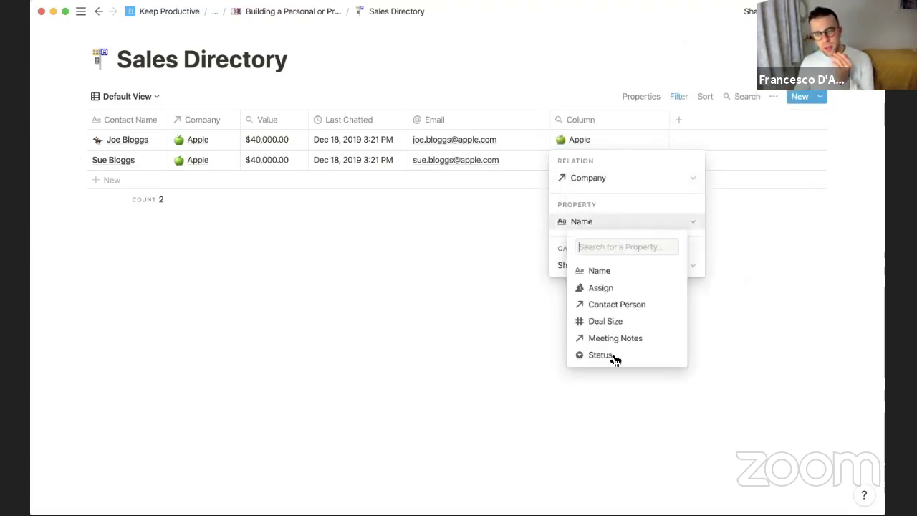
click(614, 337)
click(604, 262)
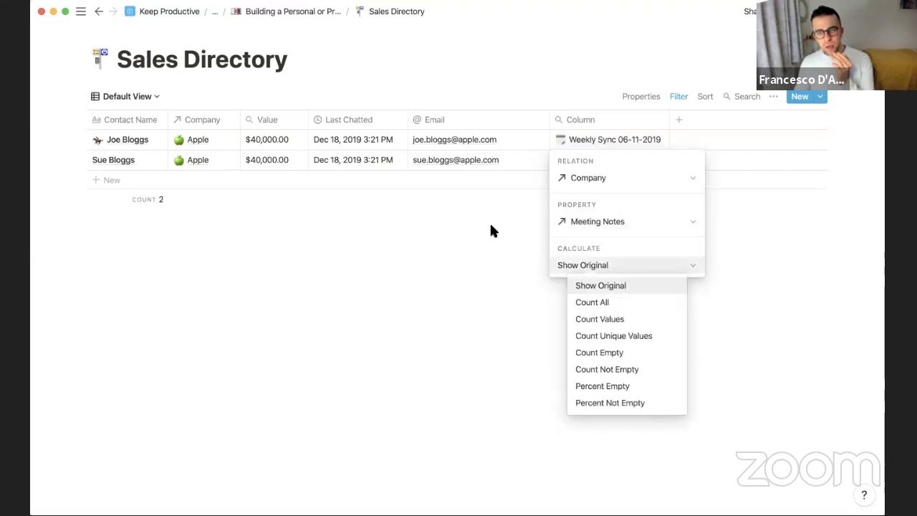
key(Escape)
key(Escape)
Rename the rollup column to 'Notes' and return to the CRM overview page
click(599, 127)
text(Notes)
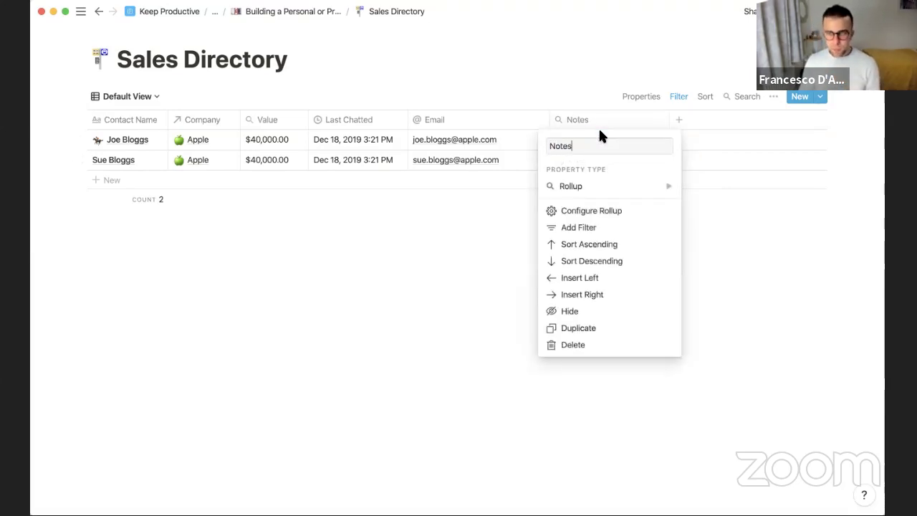
key(Return)
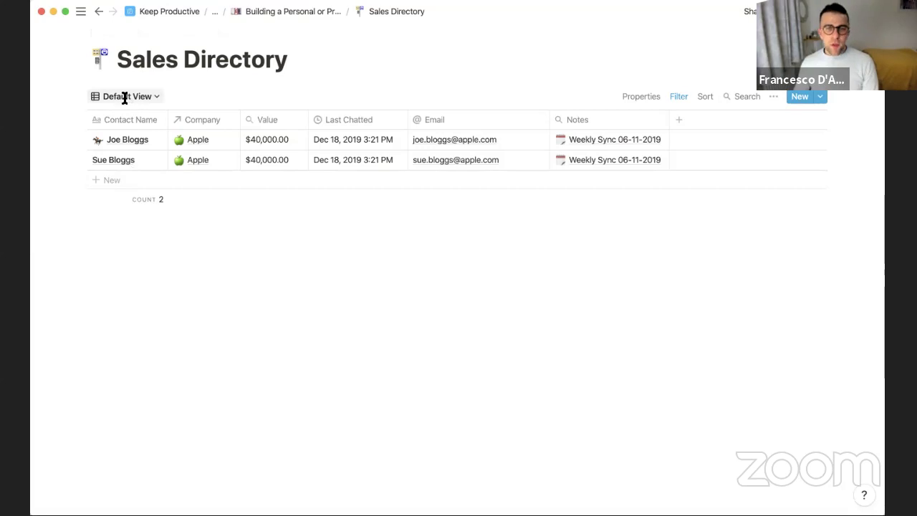
click(270, 16)
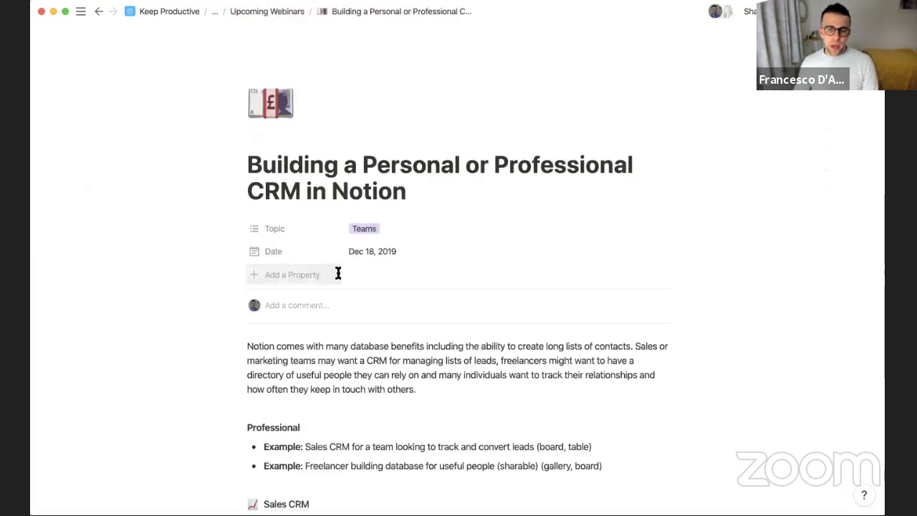
scroll(338, 273, down, 4)
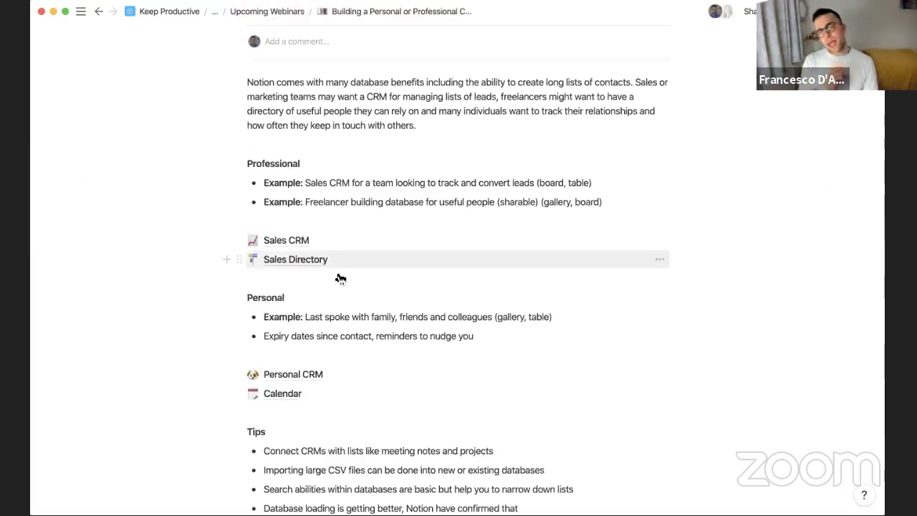